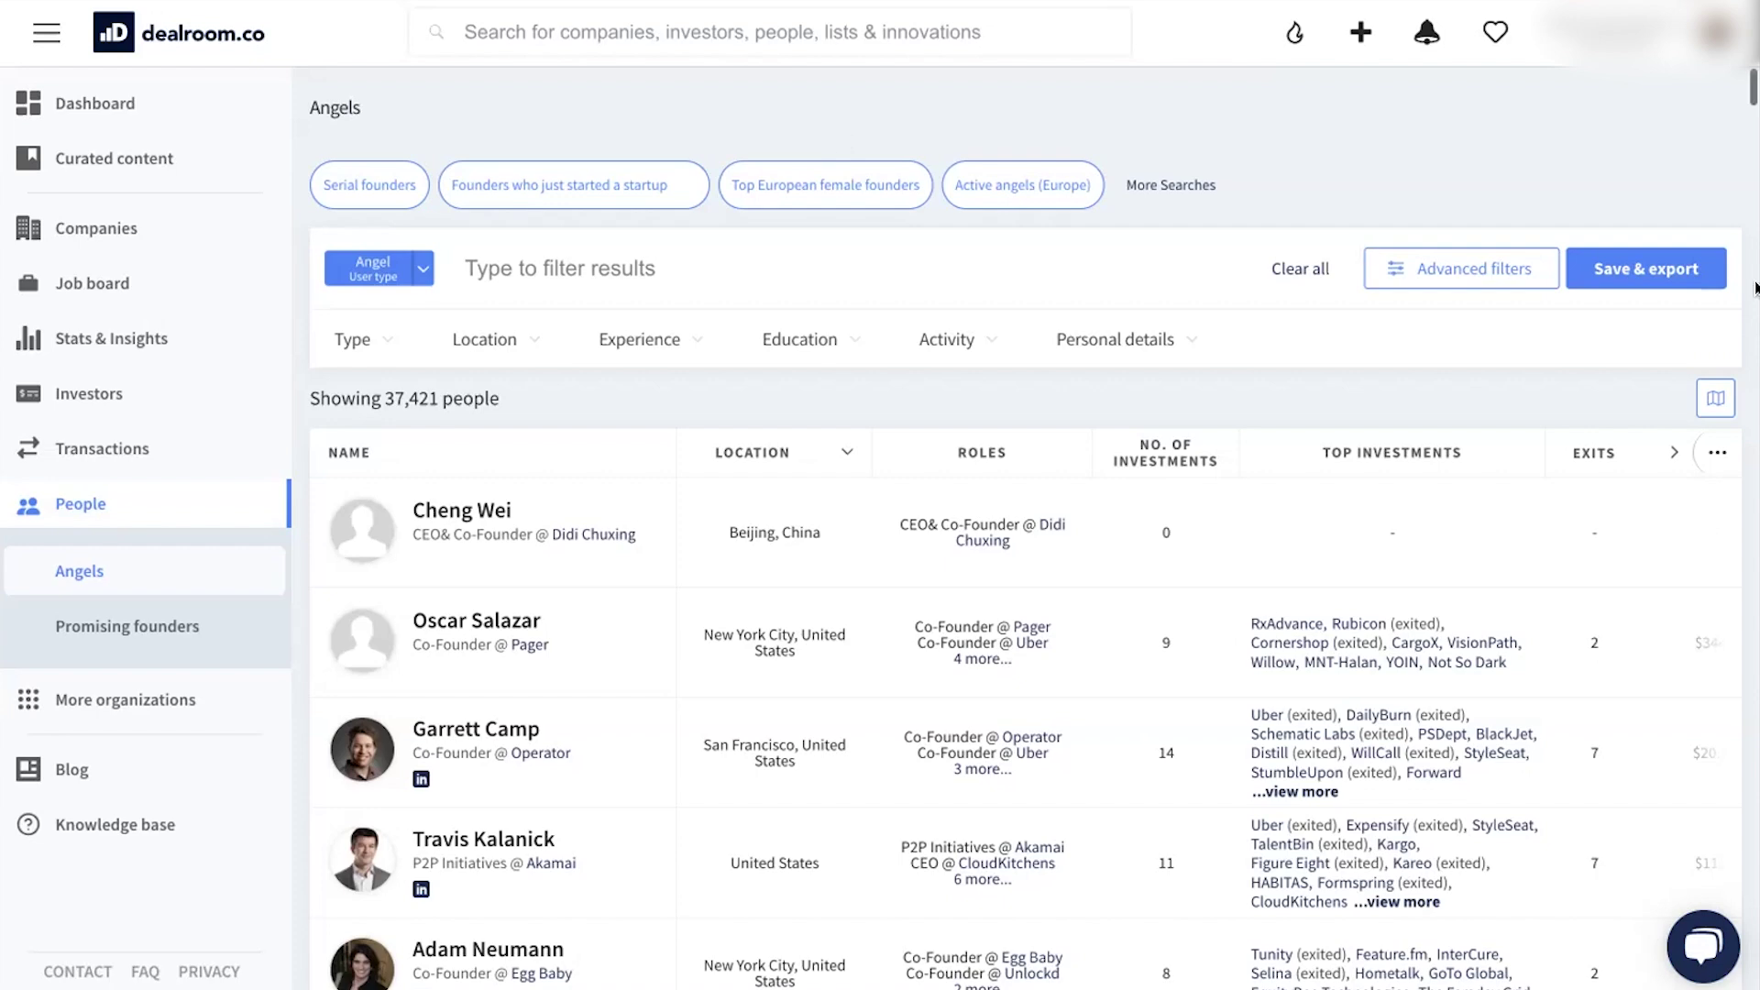
# Review the Angels people list and its filter options for type, location, experience, education and personal details
pyautogui.moveTo(1752, 86)
pyautogui.mouseDown()
pyautogui.moveTo(1752, 183)
pyautogui.moveTo(1752, 81)
pyautogui.mouseUp()
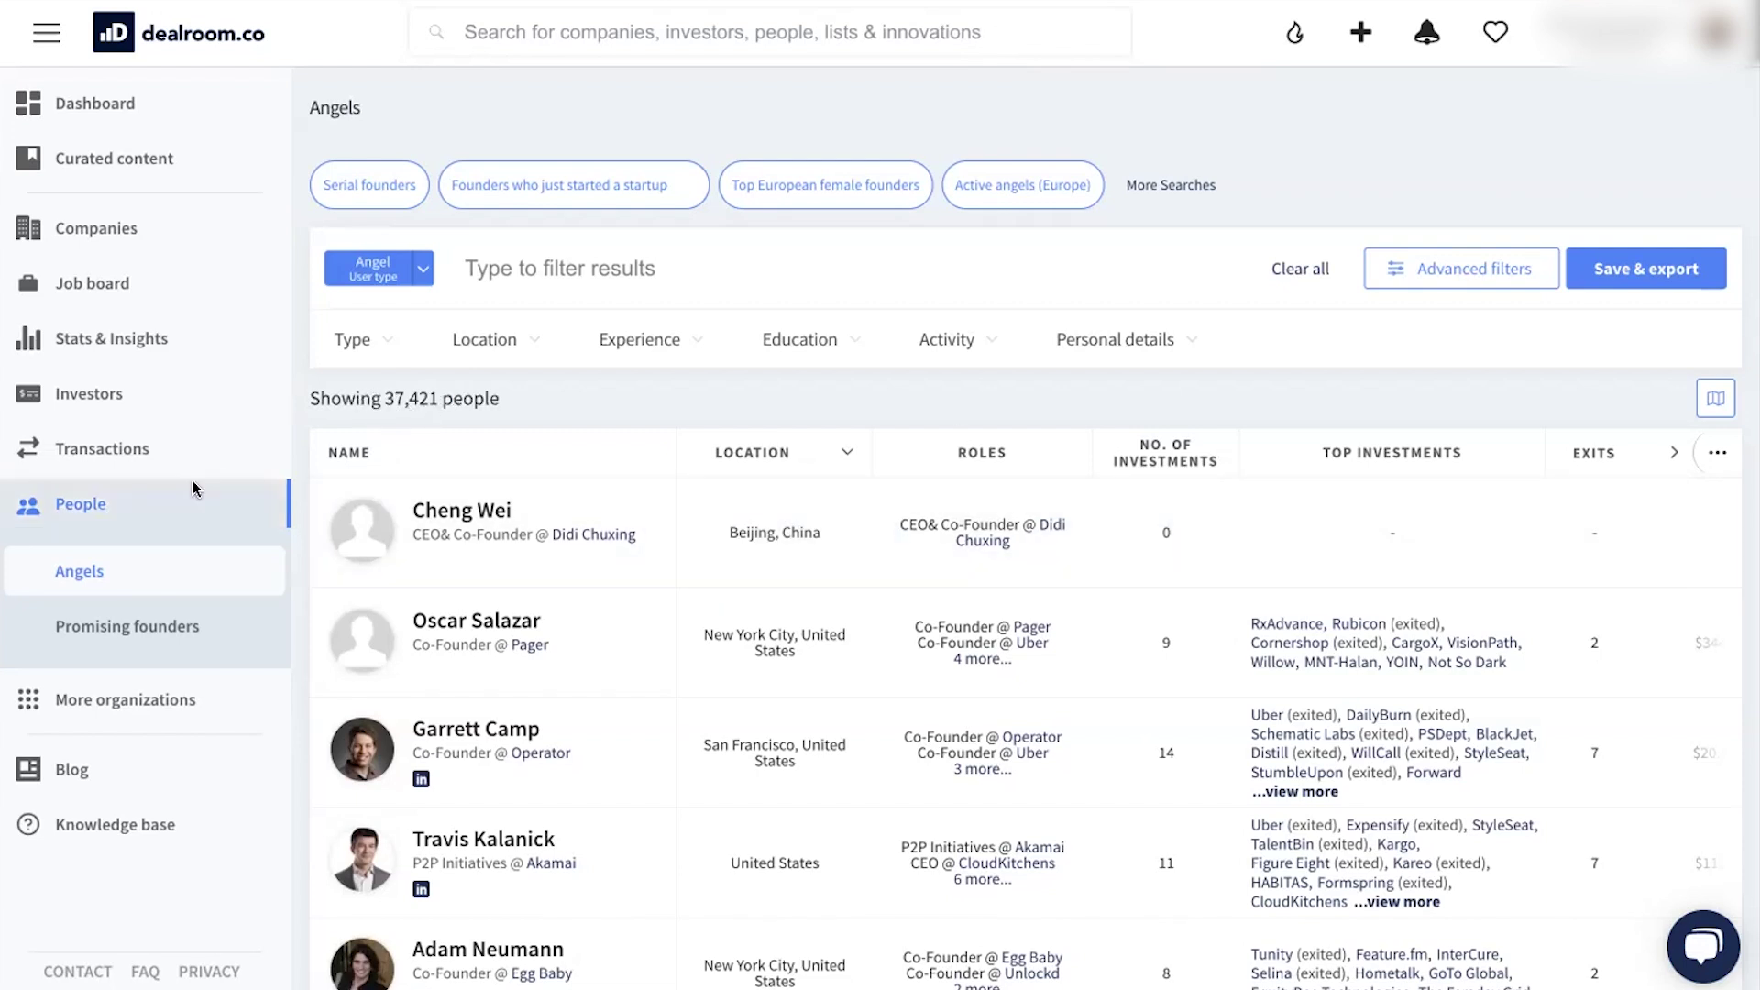
pyautogui.moveTo(384, 398); pyautogui.dragTo(443, 395)
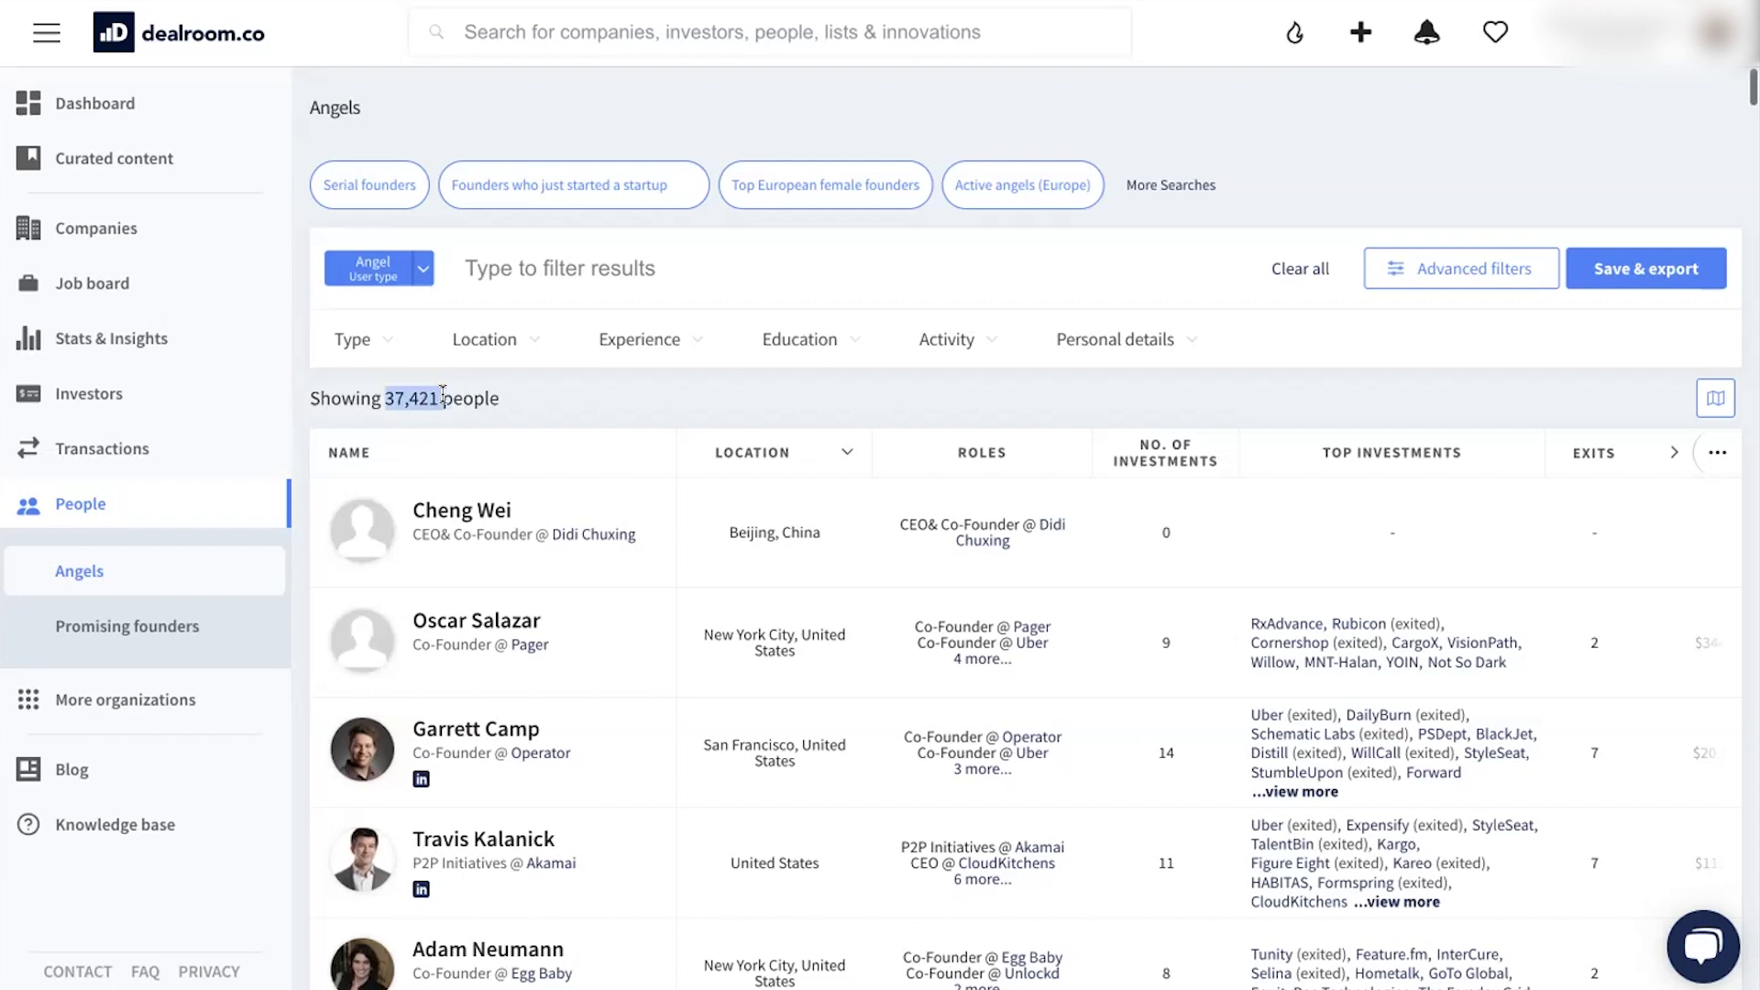
pyautogui.click(535, 401)
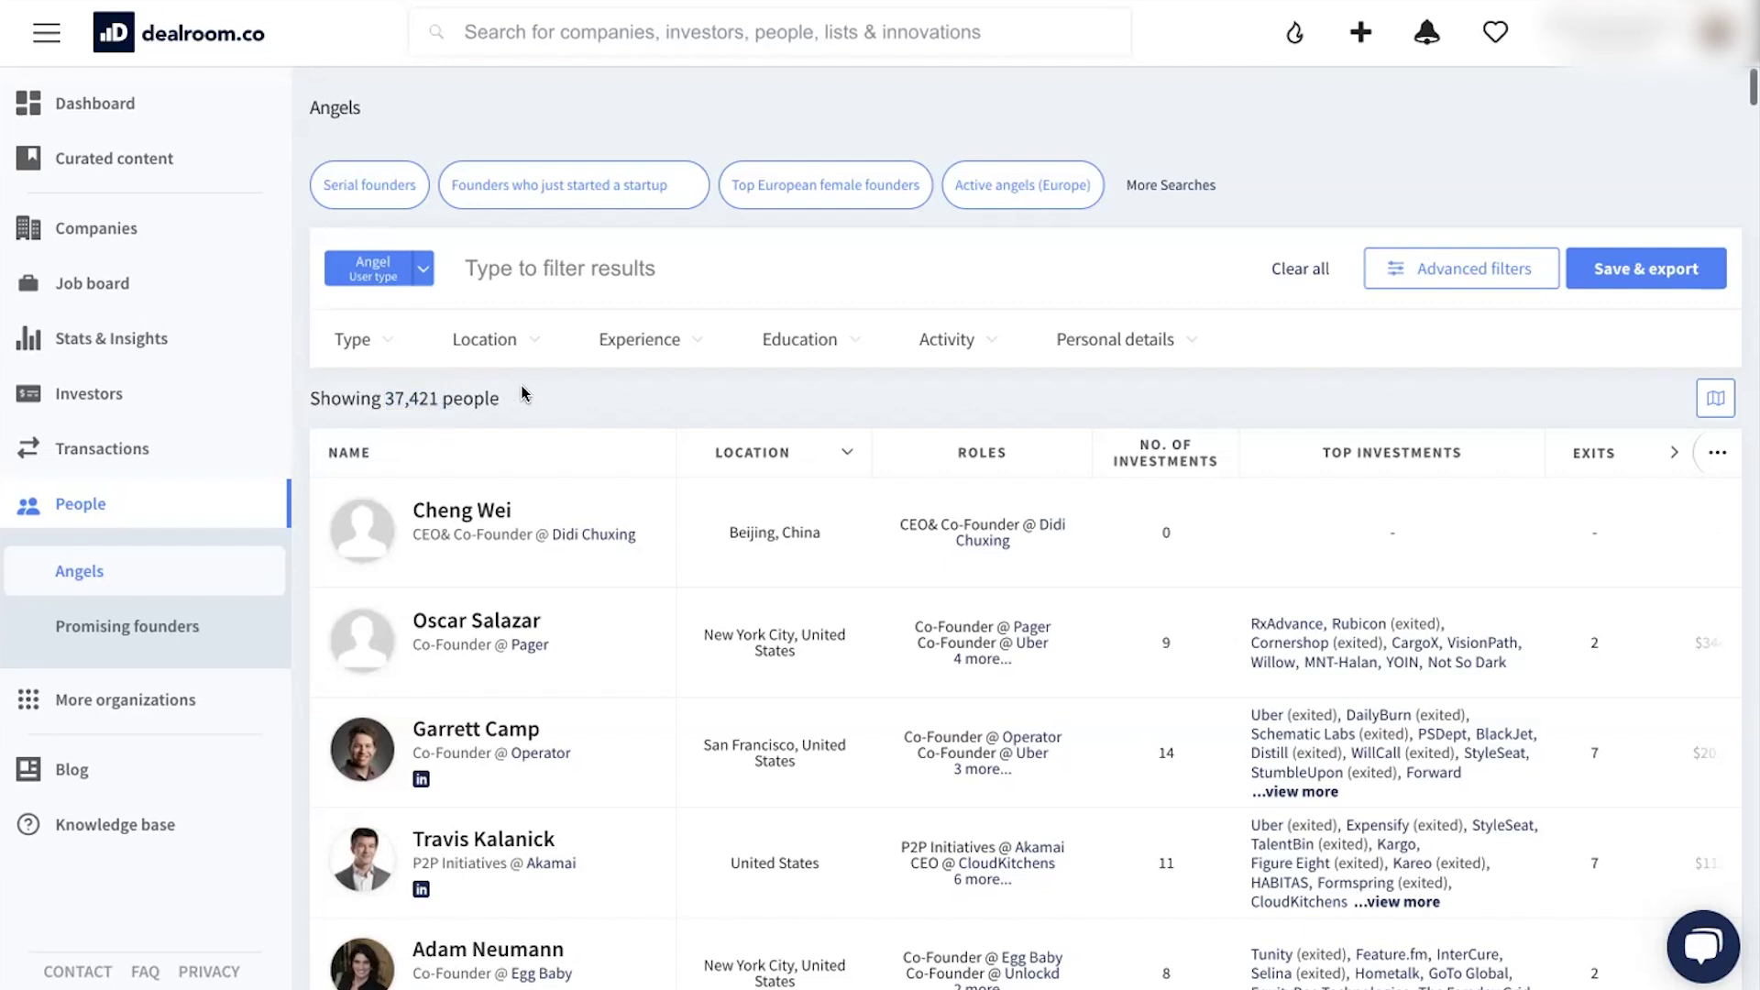
pyautogui.moveTo(688, 374)
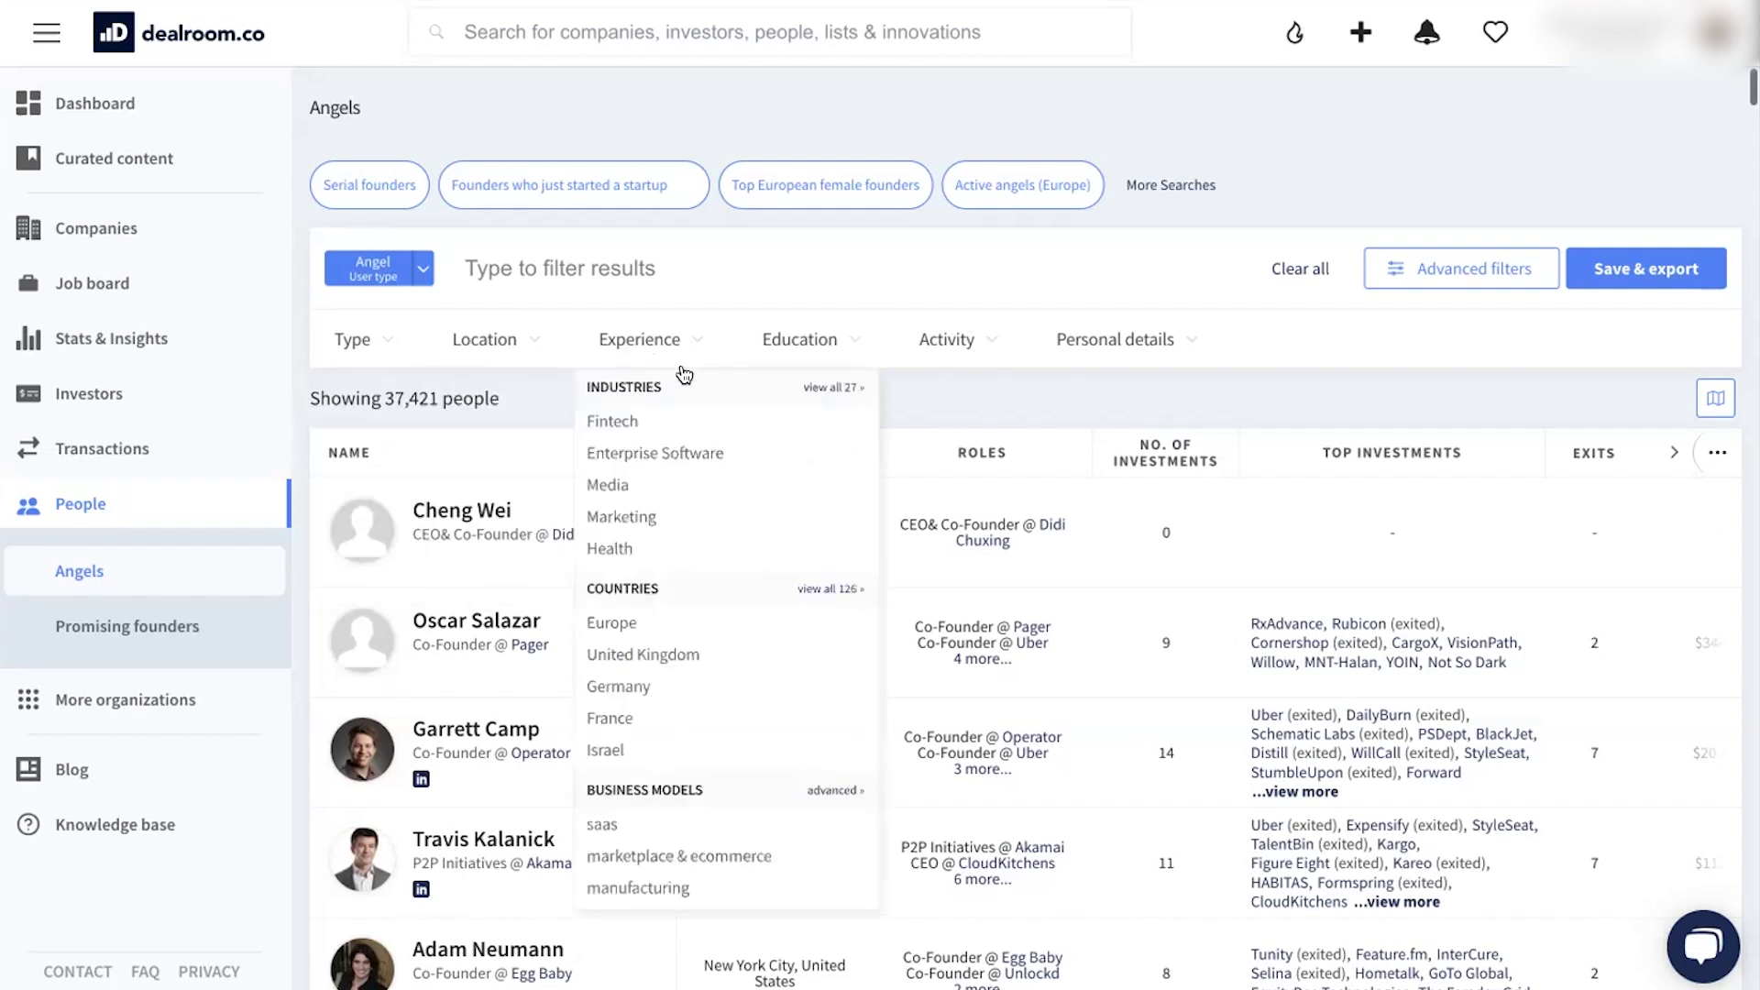
pyautogui.moveTo(350, 345)
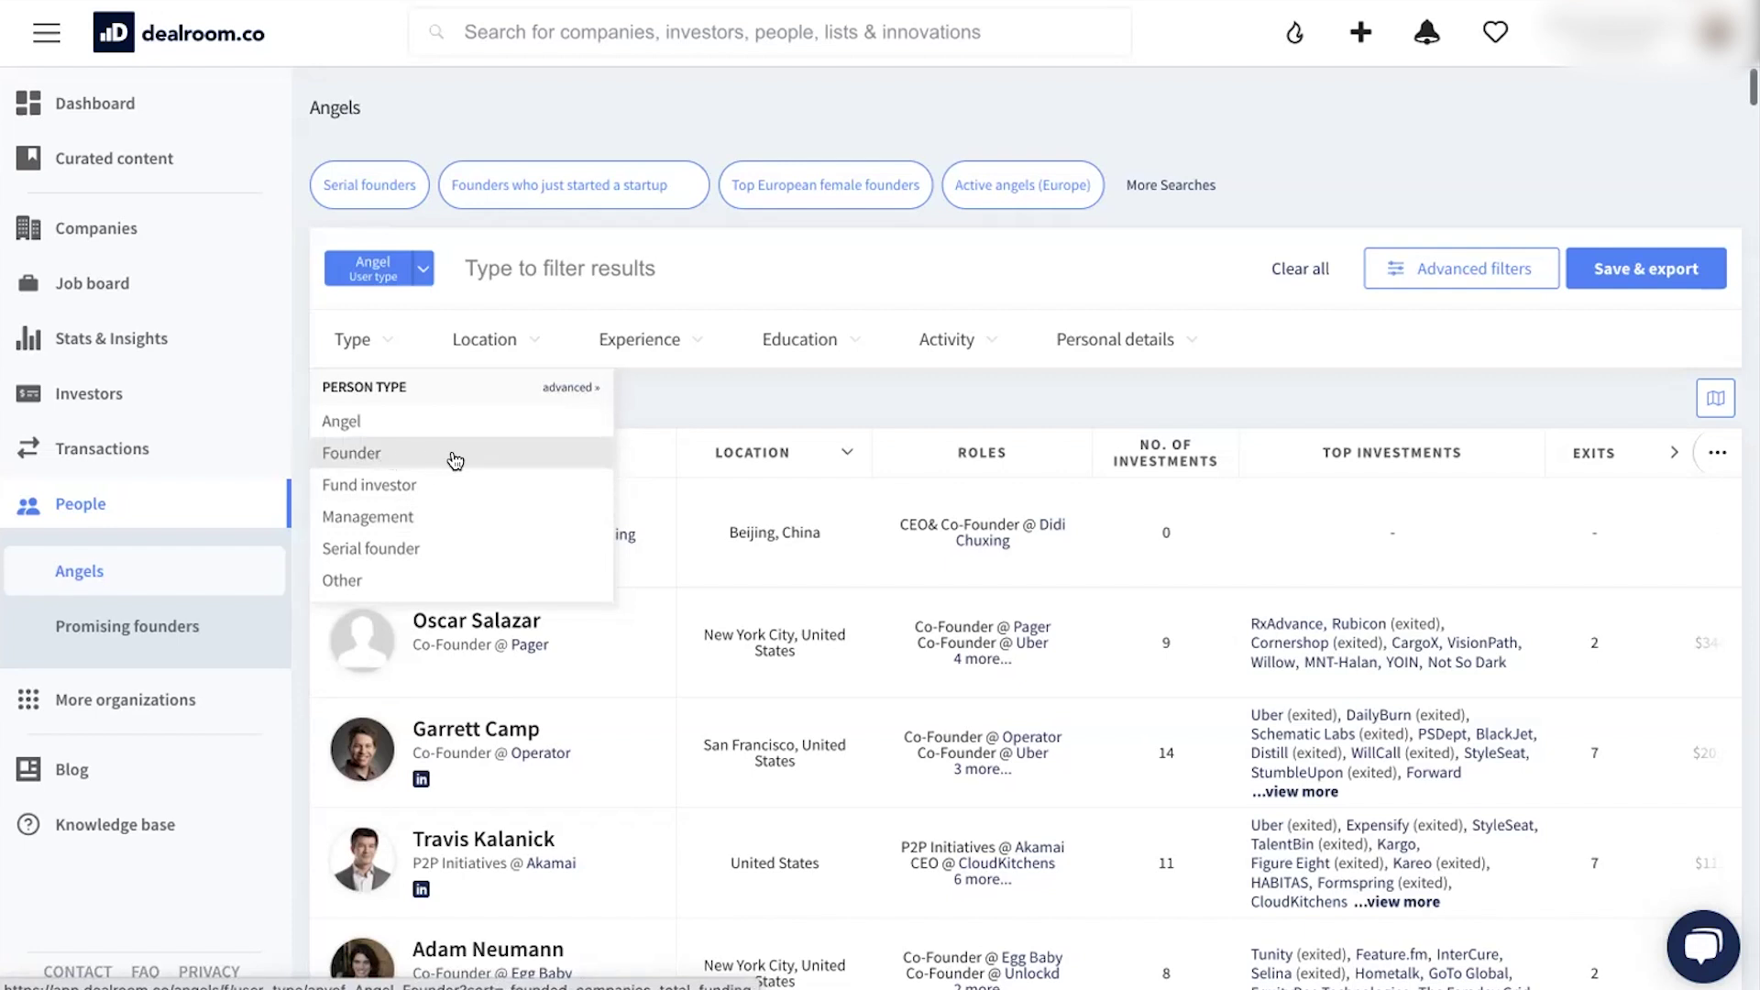
pyautogui.moveTo(518, 353)
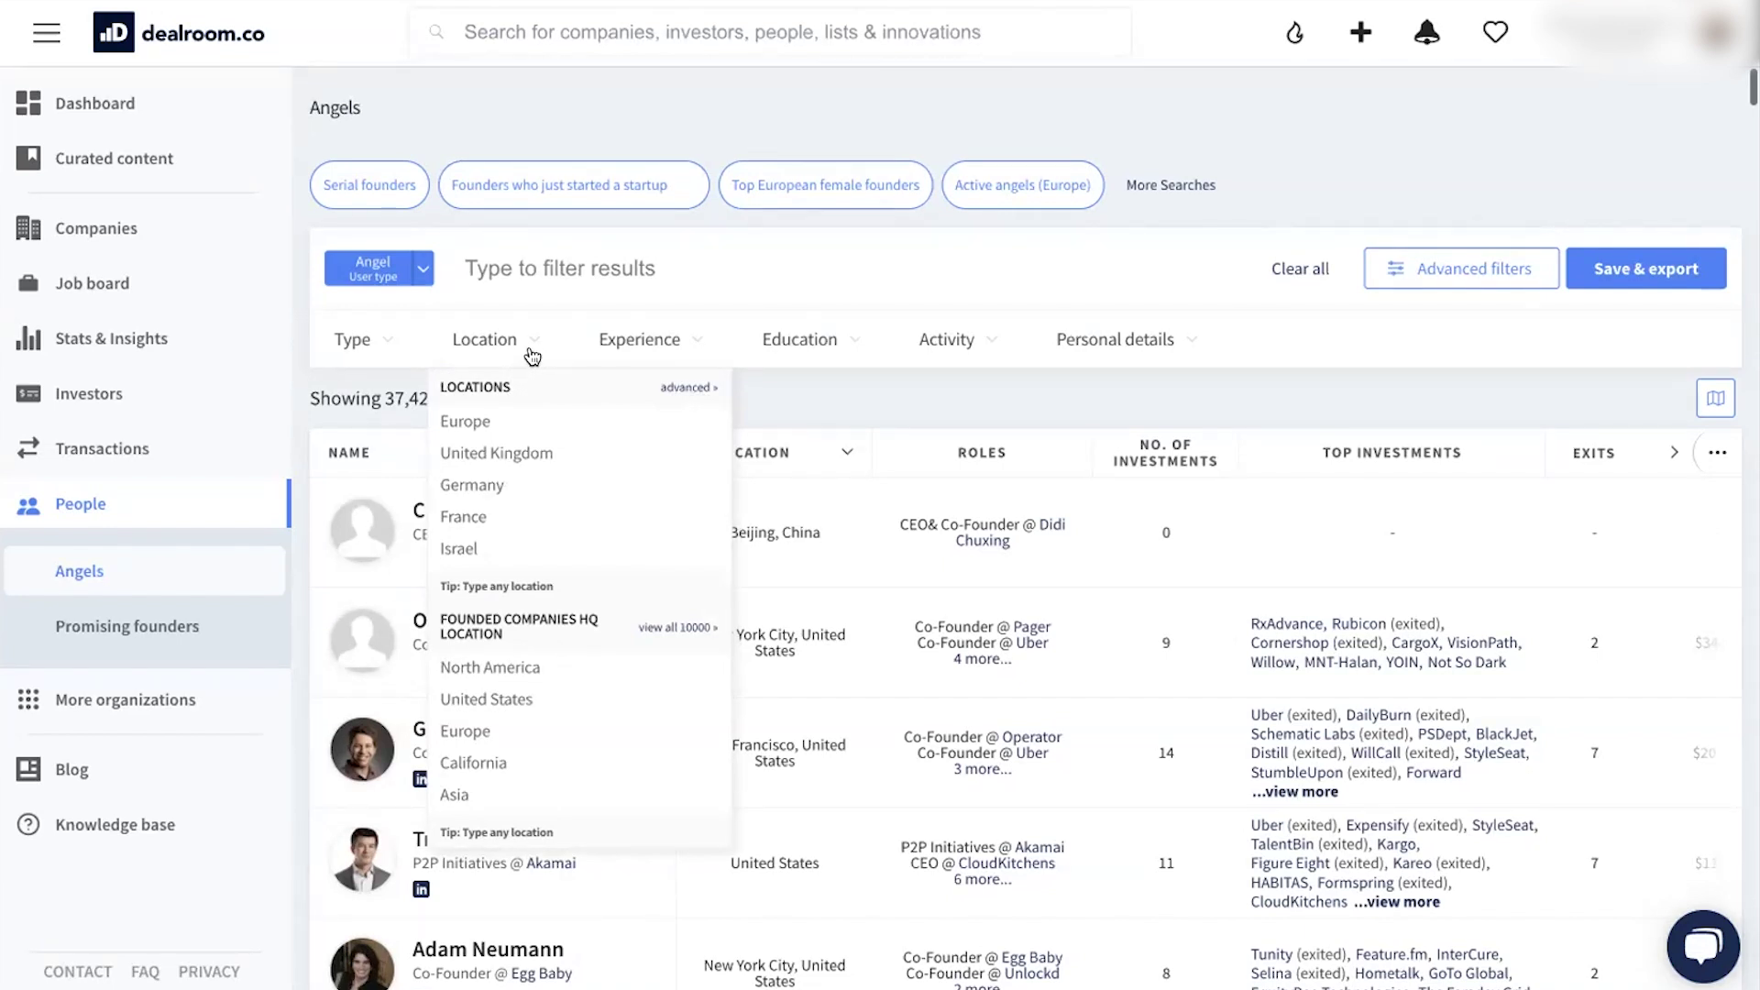
pyautogui.moveTo(616, 356)
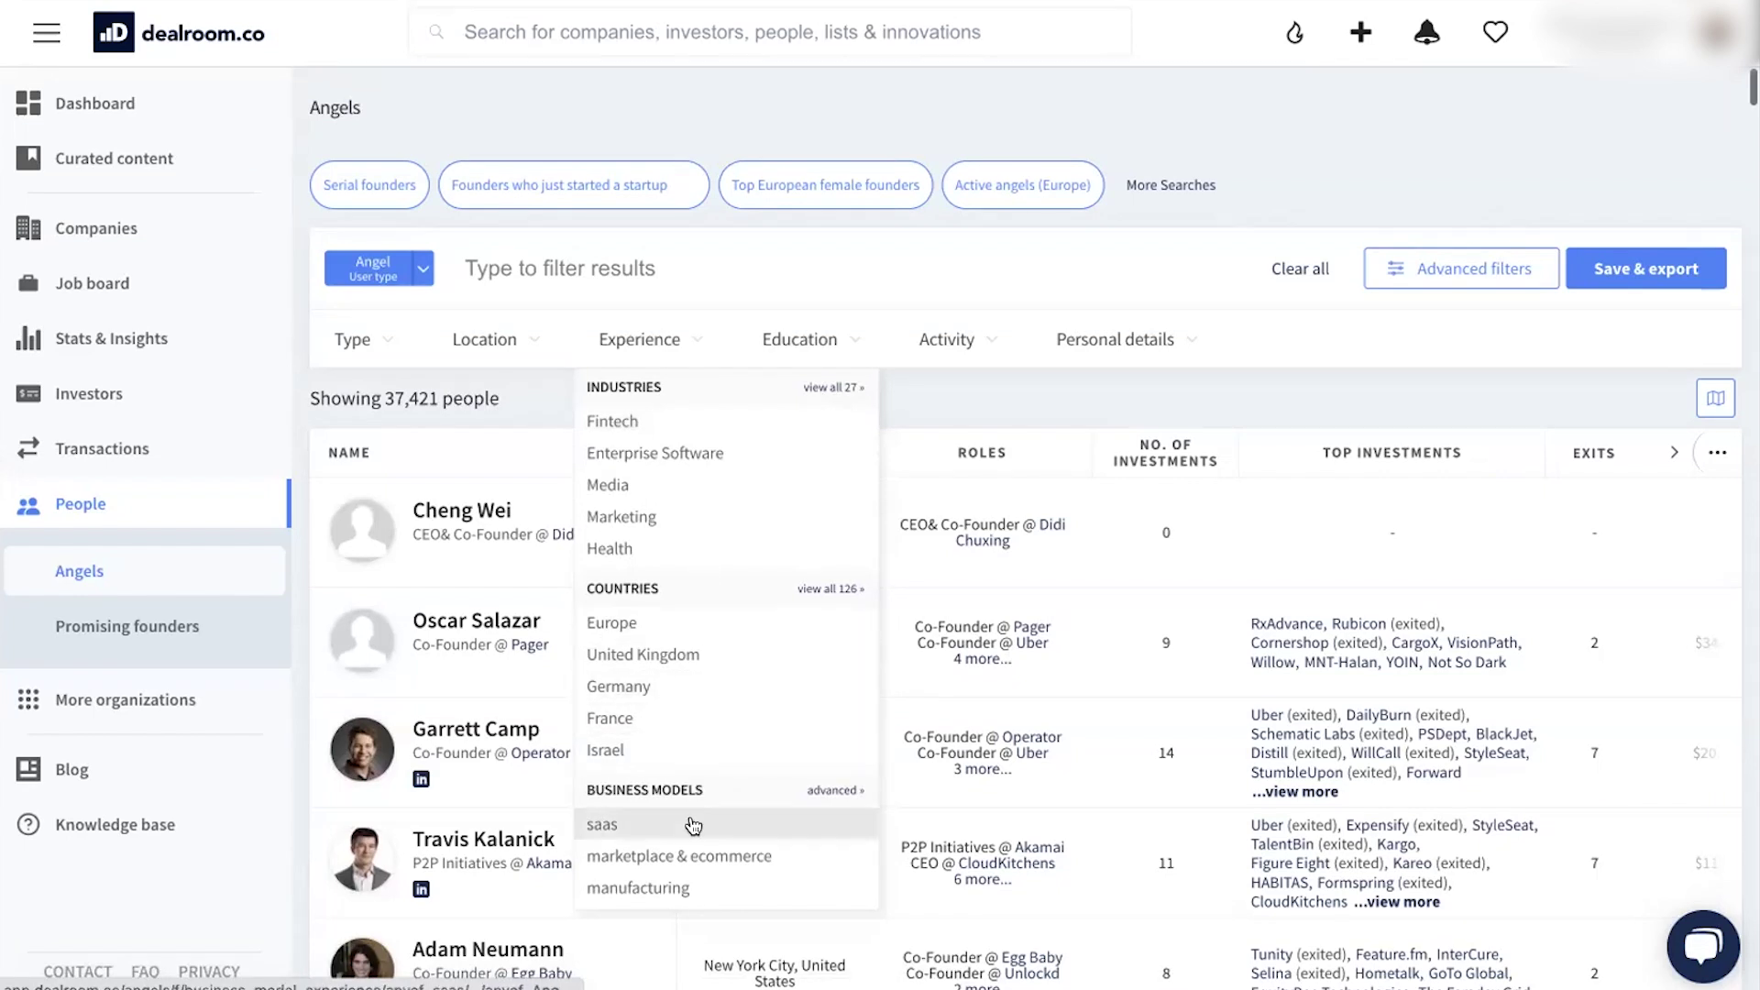
pyautogui.moveTo(808, 345)
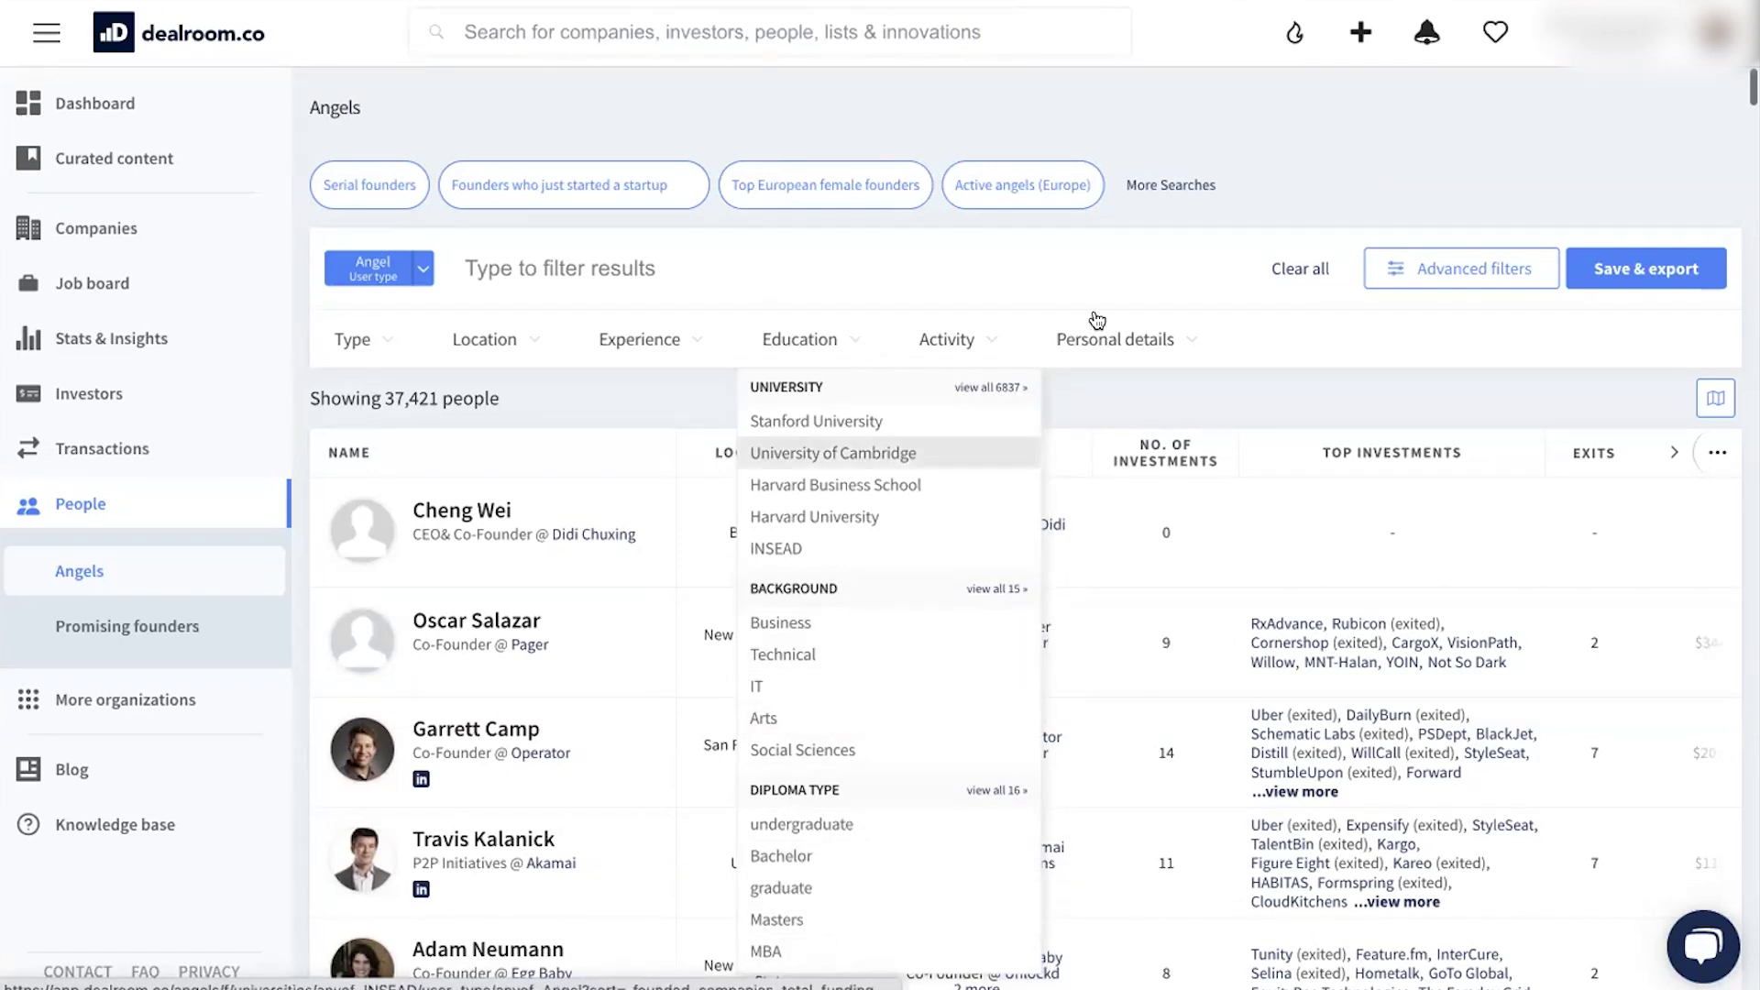
pyautogui.moveTo(1125, 366)
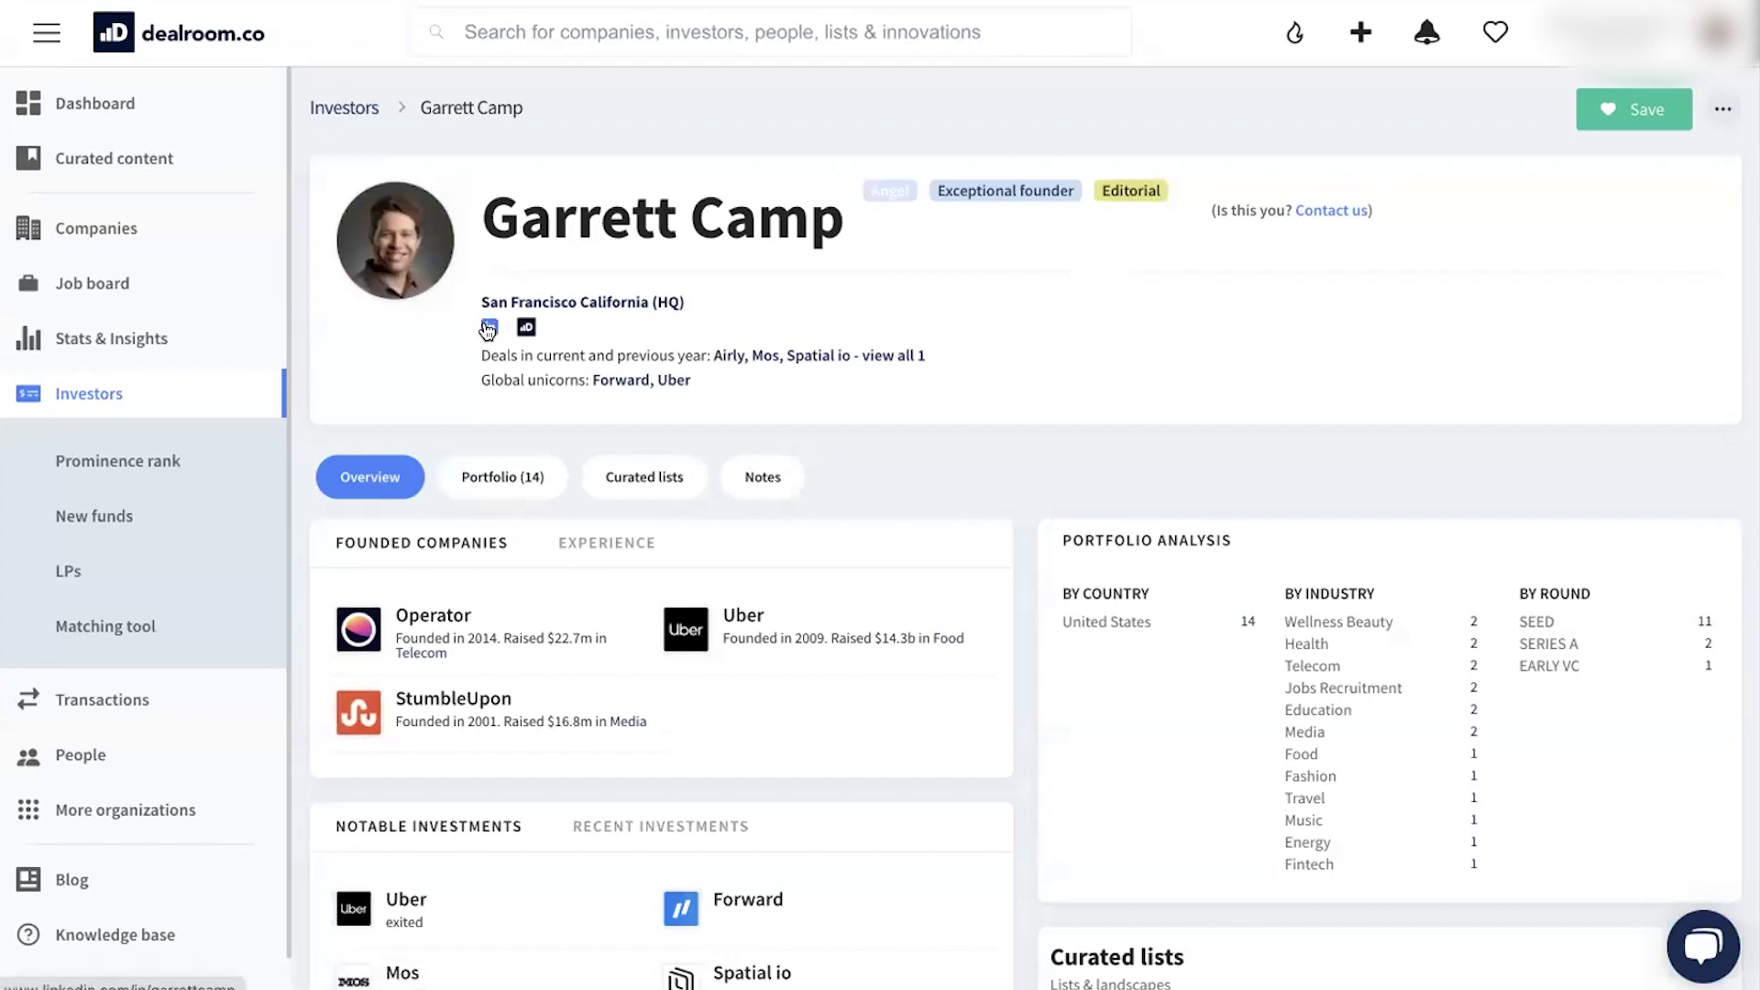
# Examine the angel investor's profile header, including the Dealroom membership icon and the Exceptional founder tag
pyautogui.moveTo(527, 340)
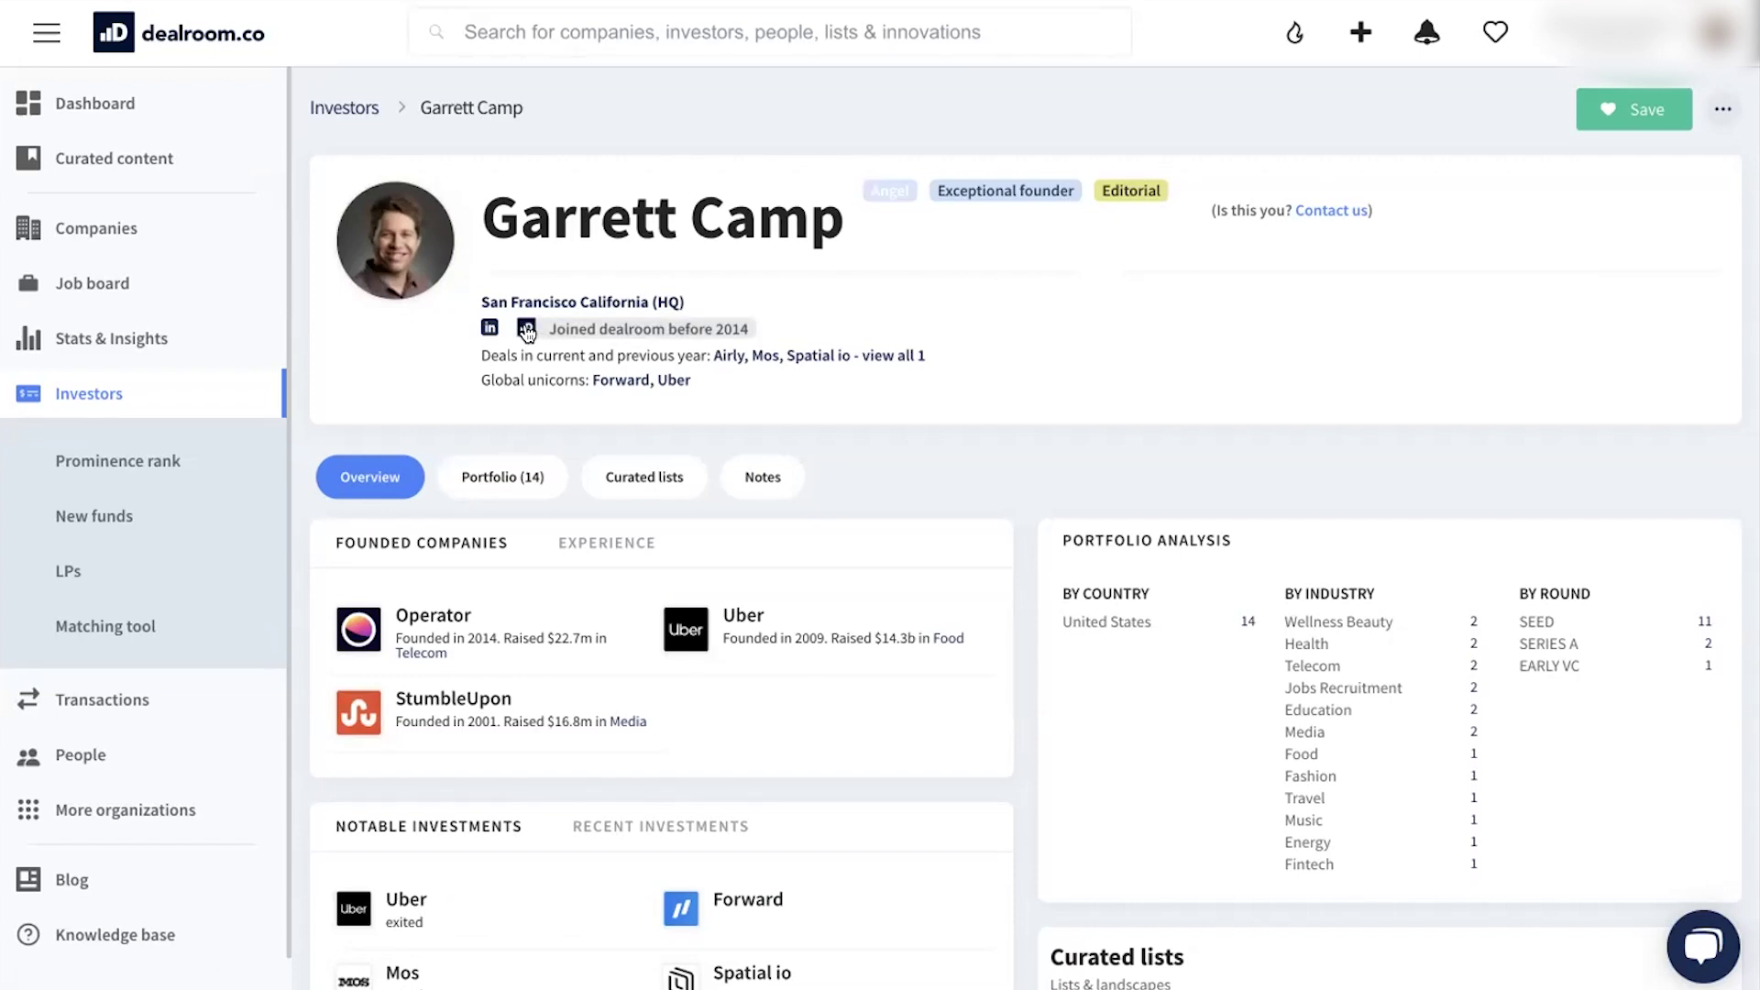
pyautogui.moveTo(983, 185)
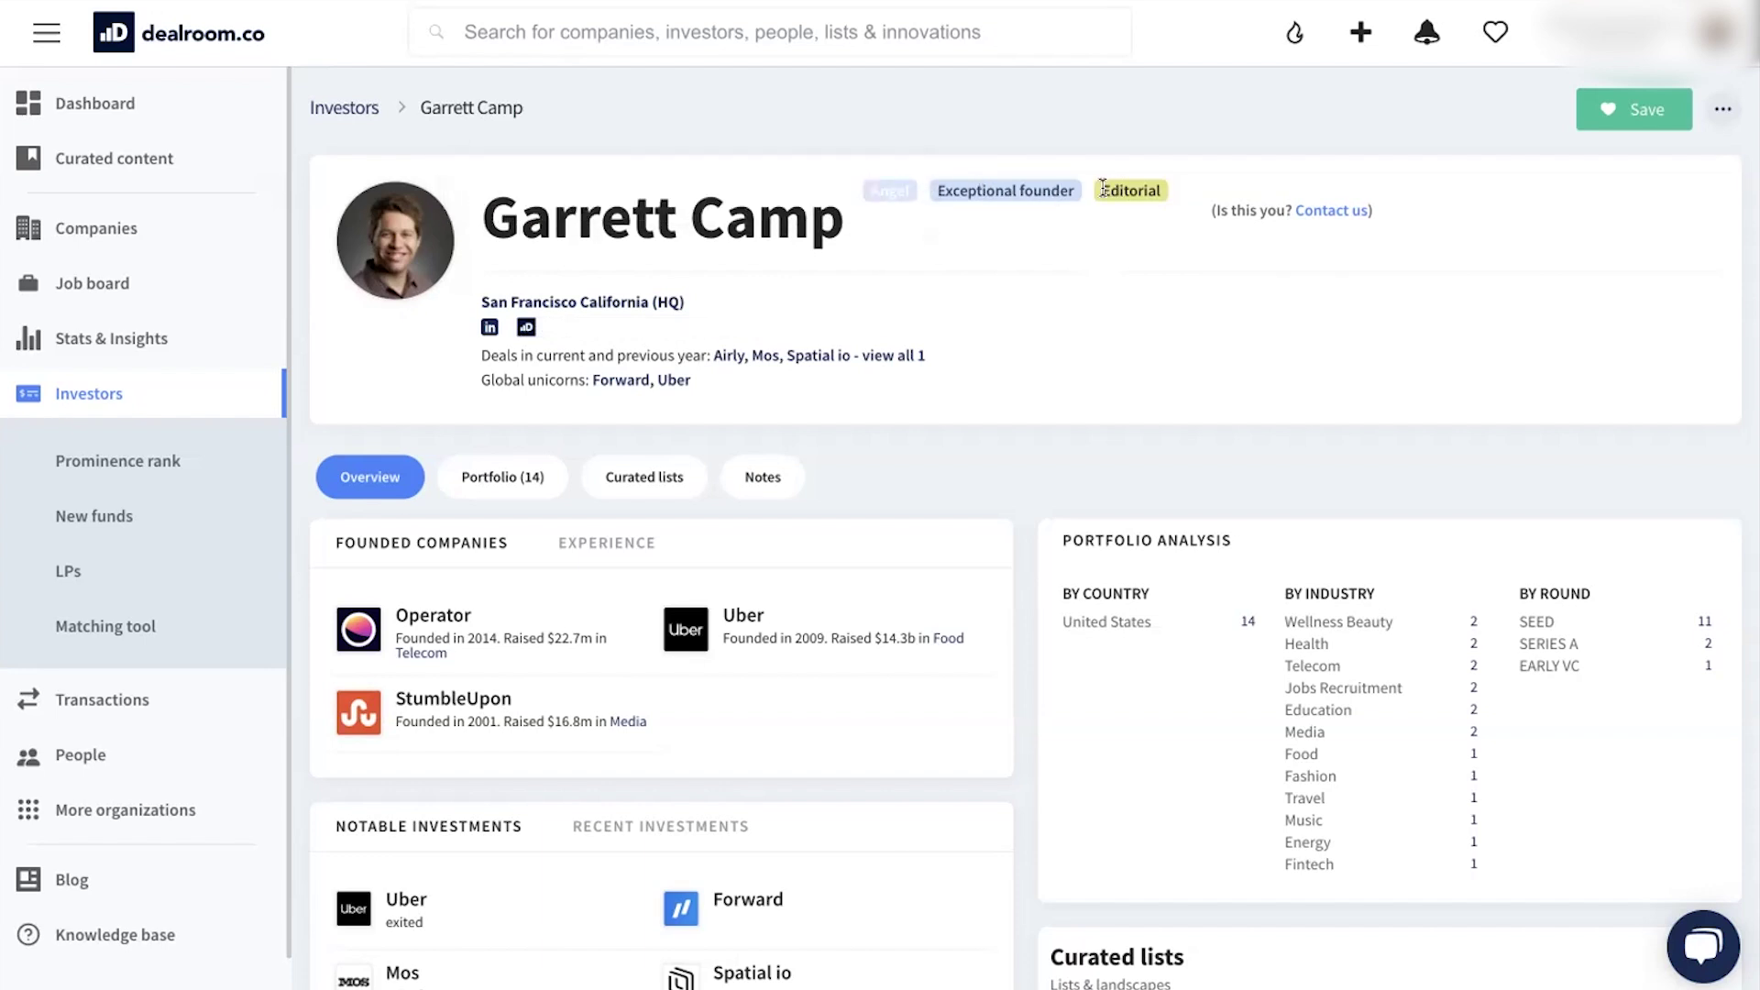
pyautogui.moveTo(1046, 190)
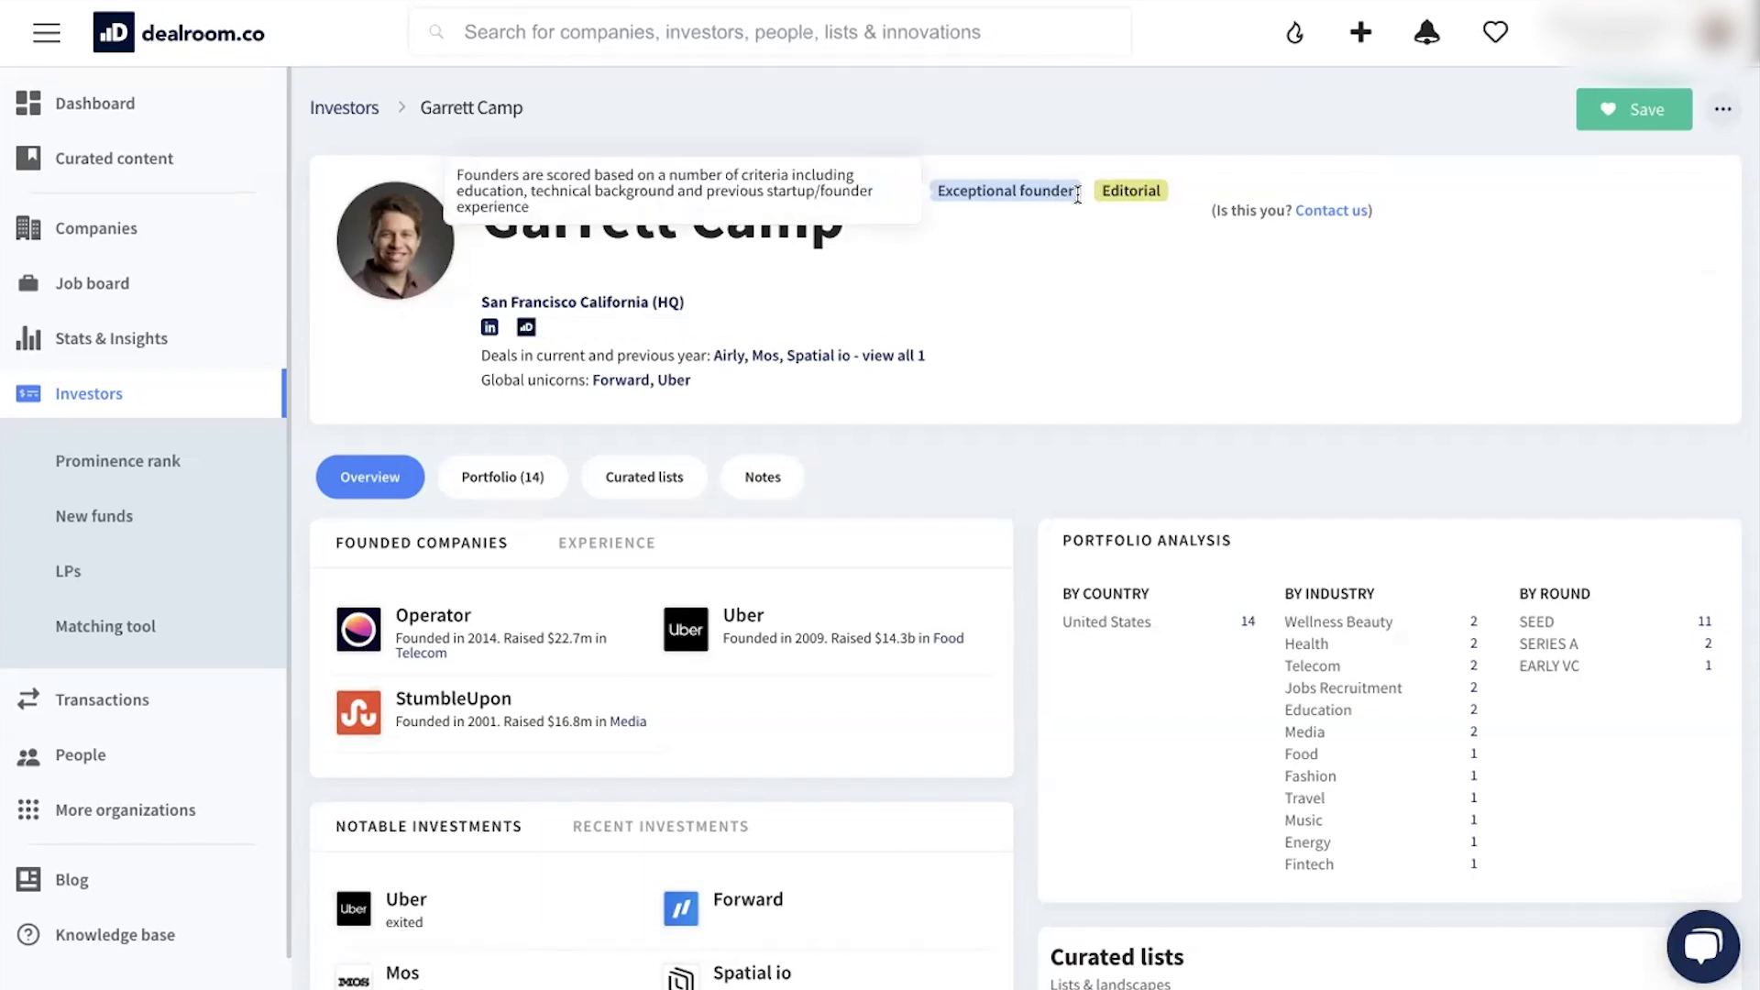
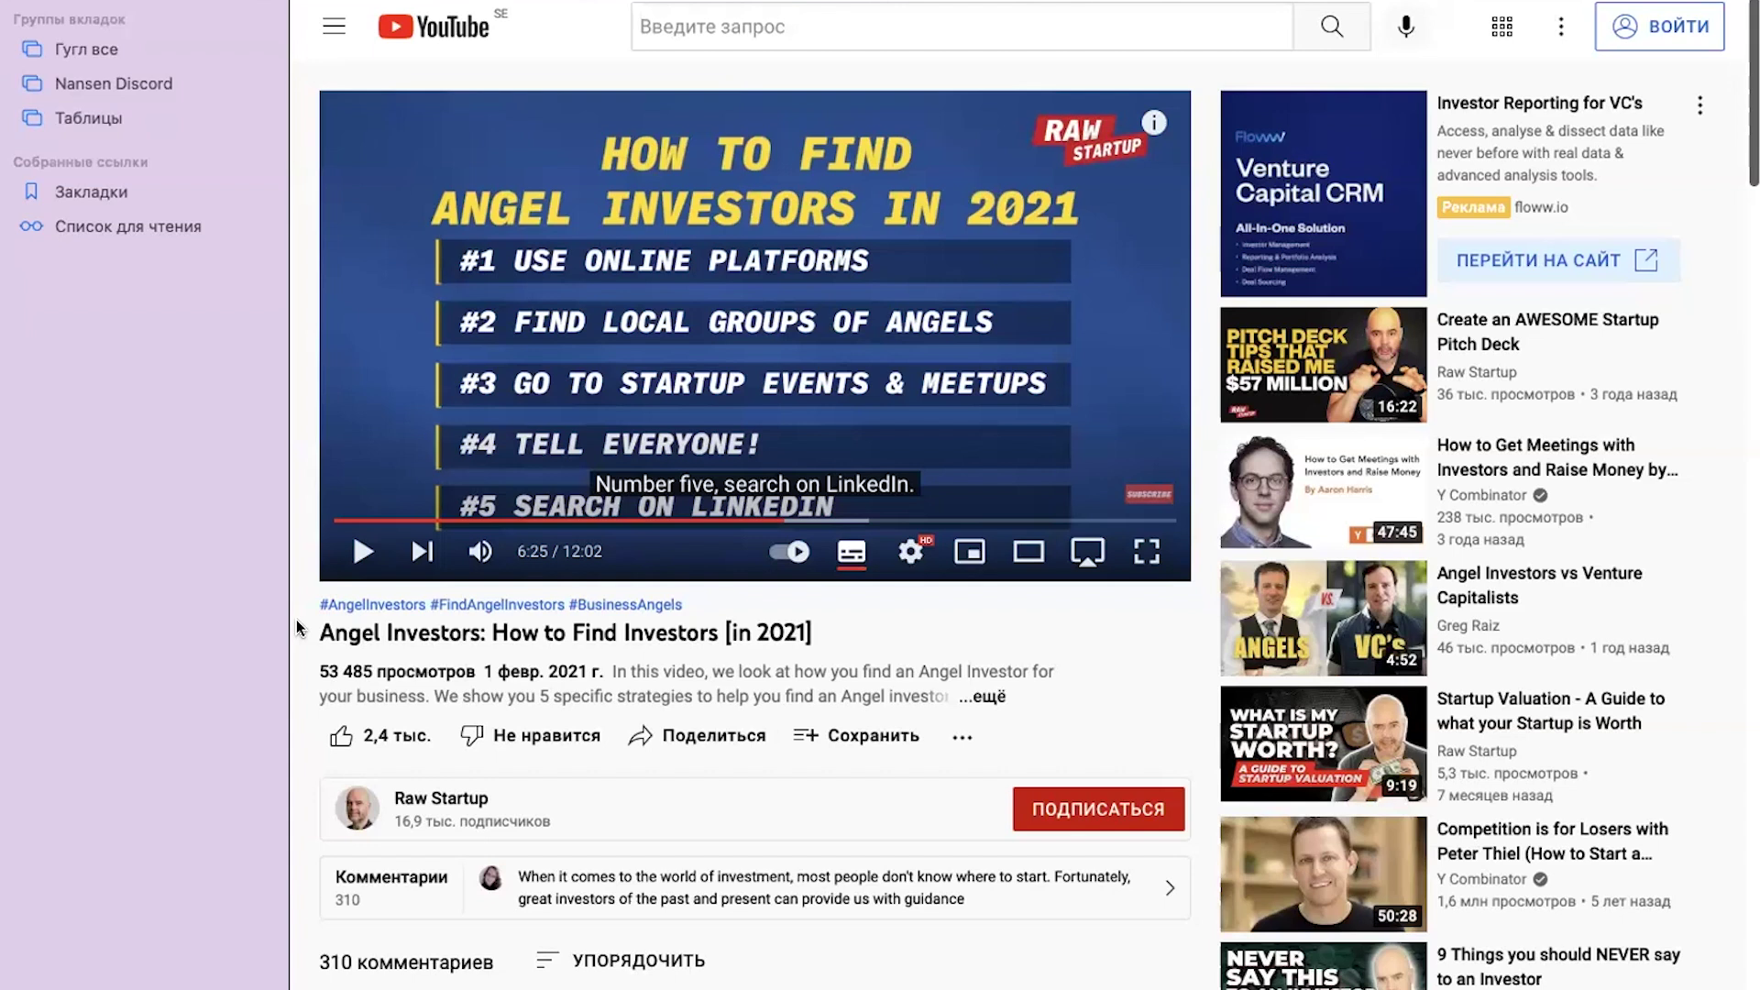
# Look through the Salesforce website's home page, from the headline to the product overview
pyautogui.moveTo(302, 3)
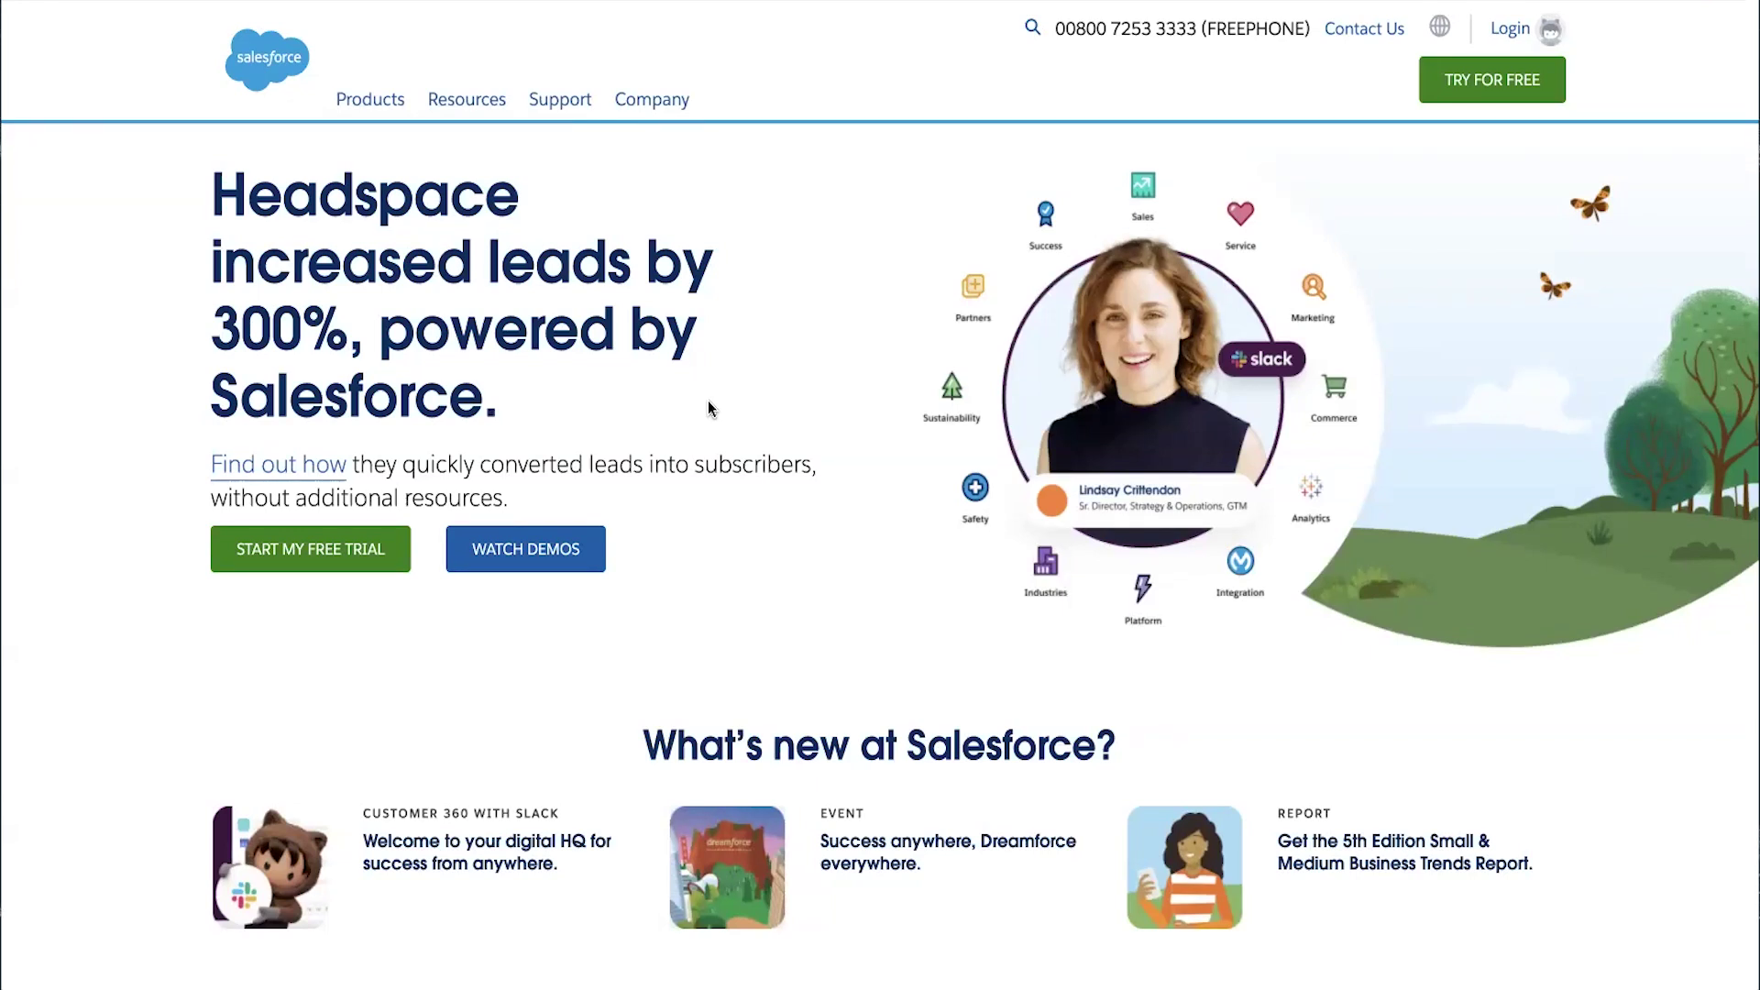
pyautogui.scroll(-3, 708, 404)
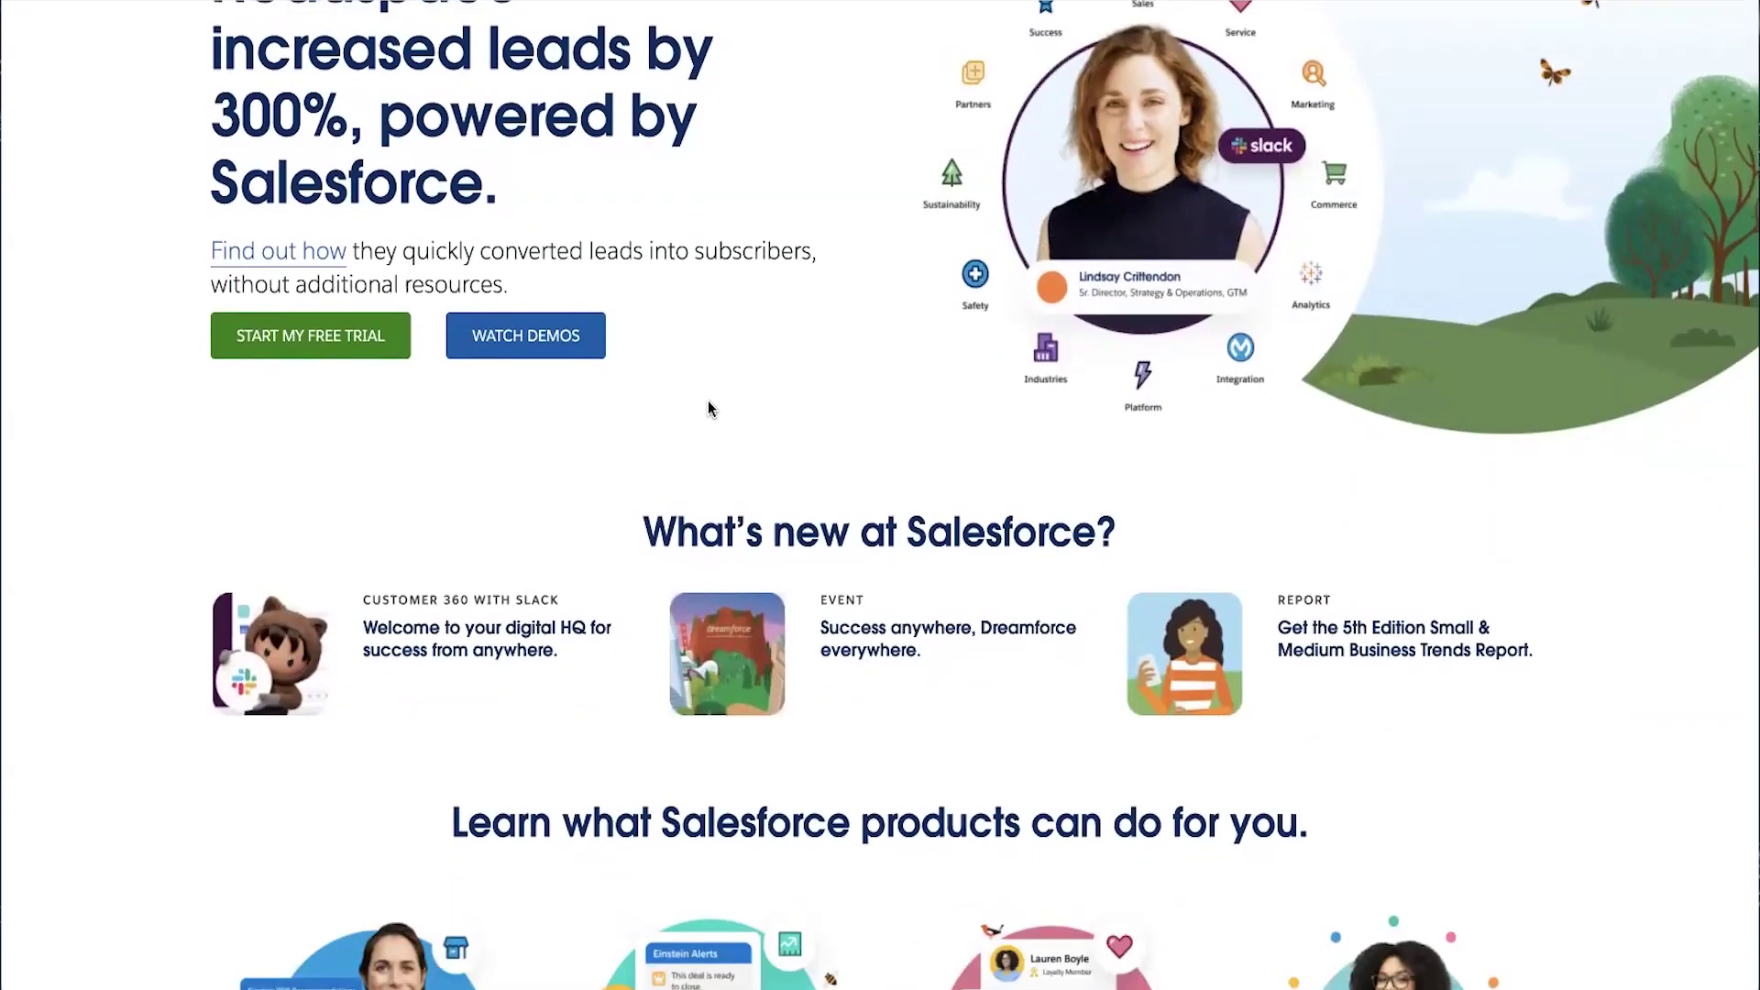
pyautogui.scroll(-1, 708, 408)
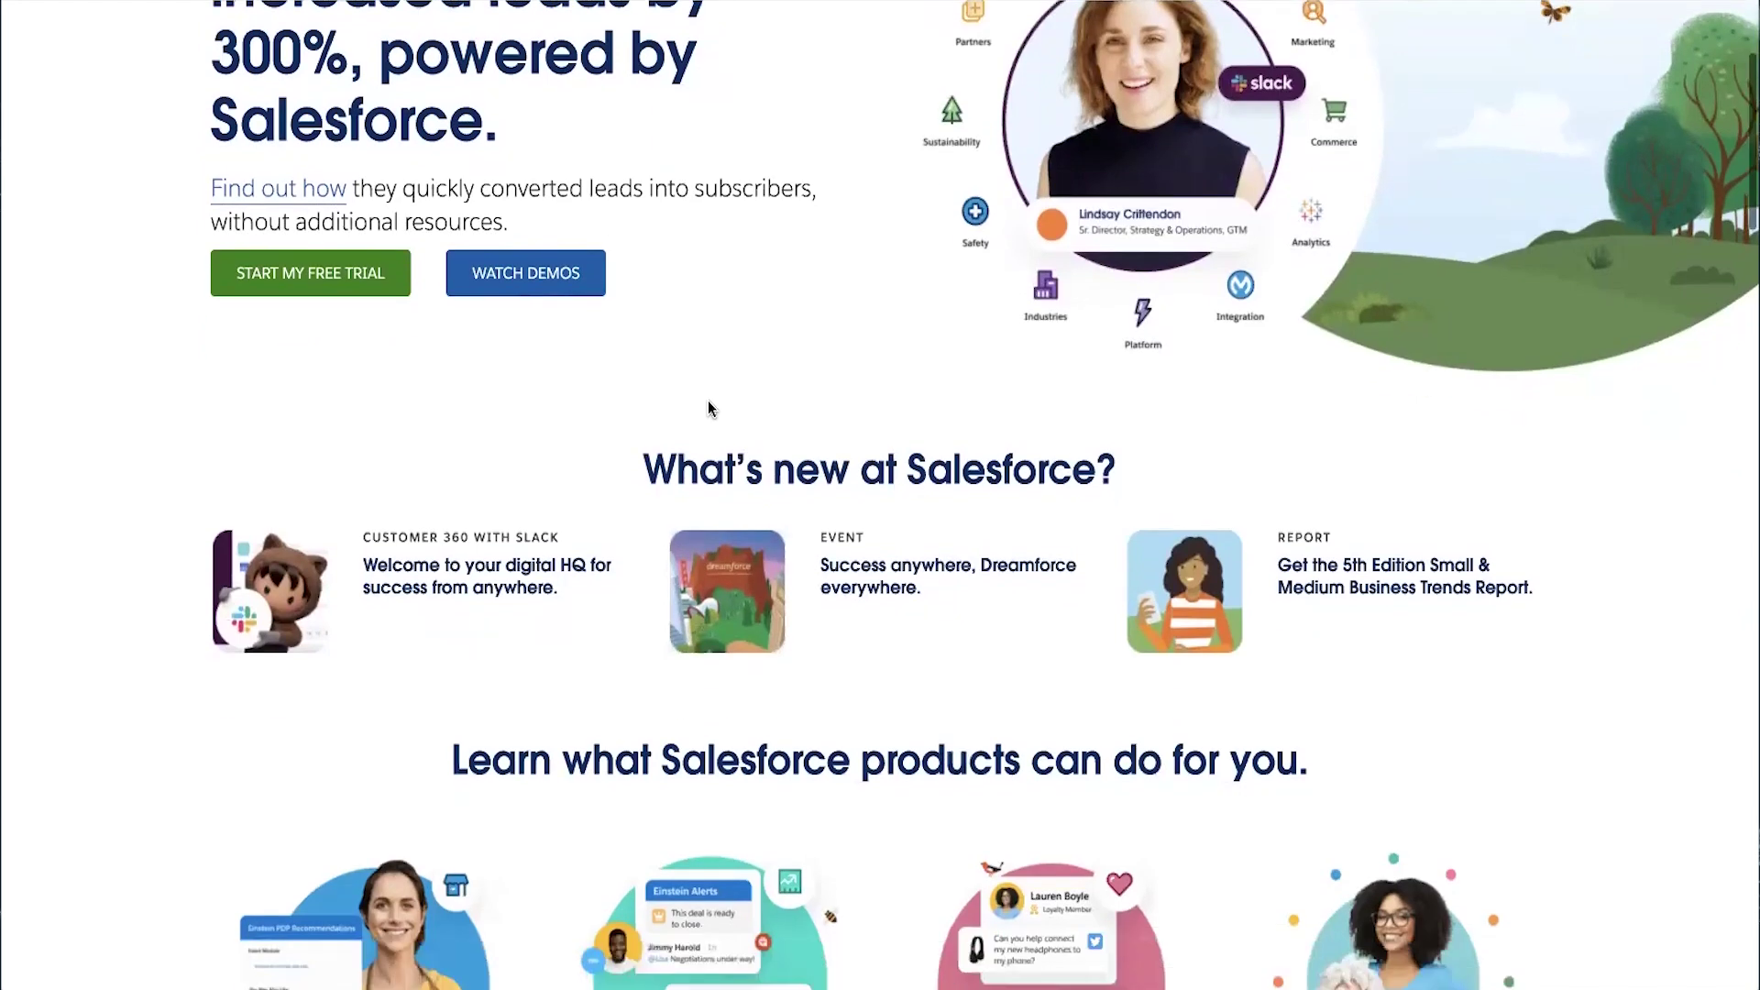
pyautogui.scroll(-1, 709, 408)
pyautogui.scroll(-2, 708, 403)
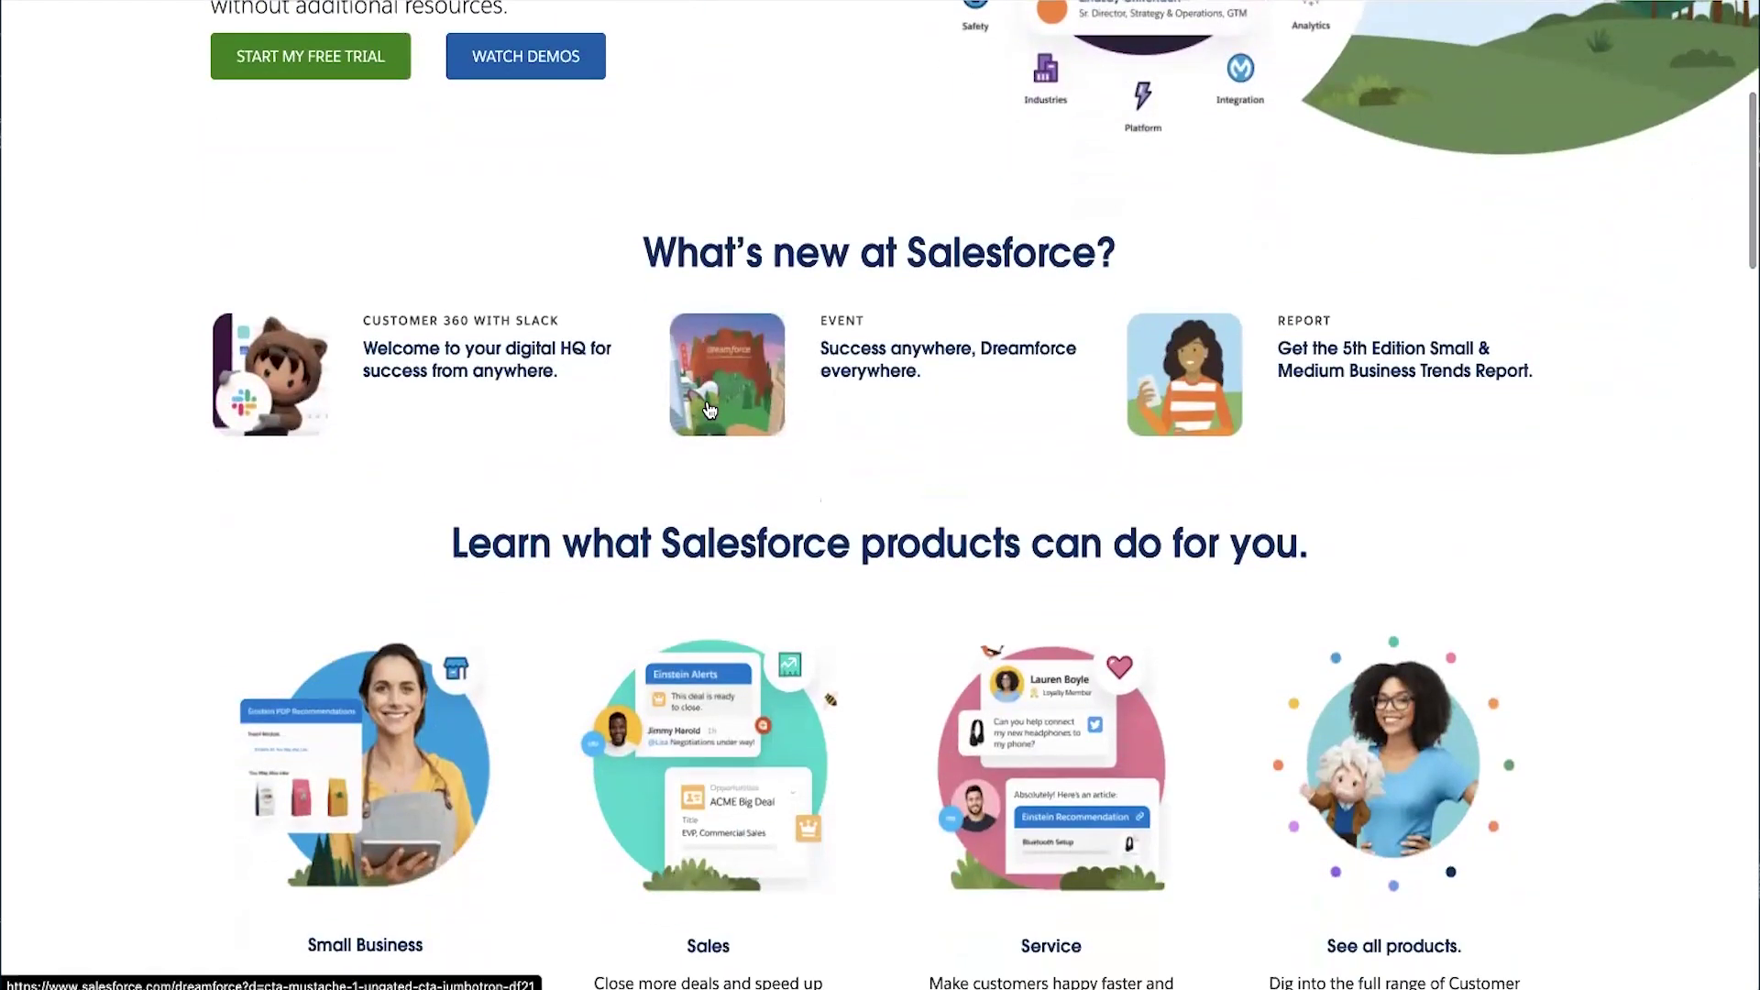
pyautogui.scroll(6, 812, 243)
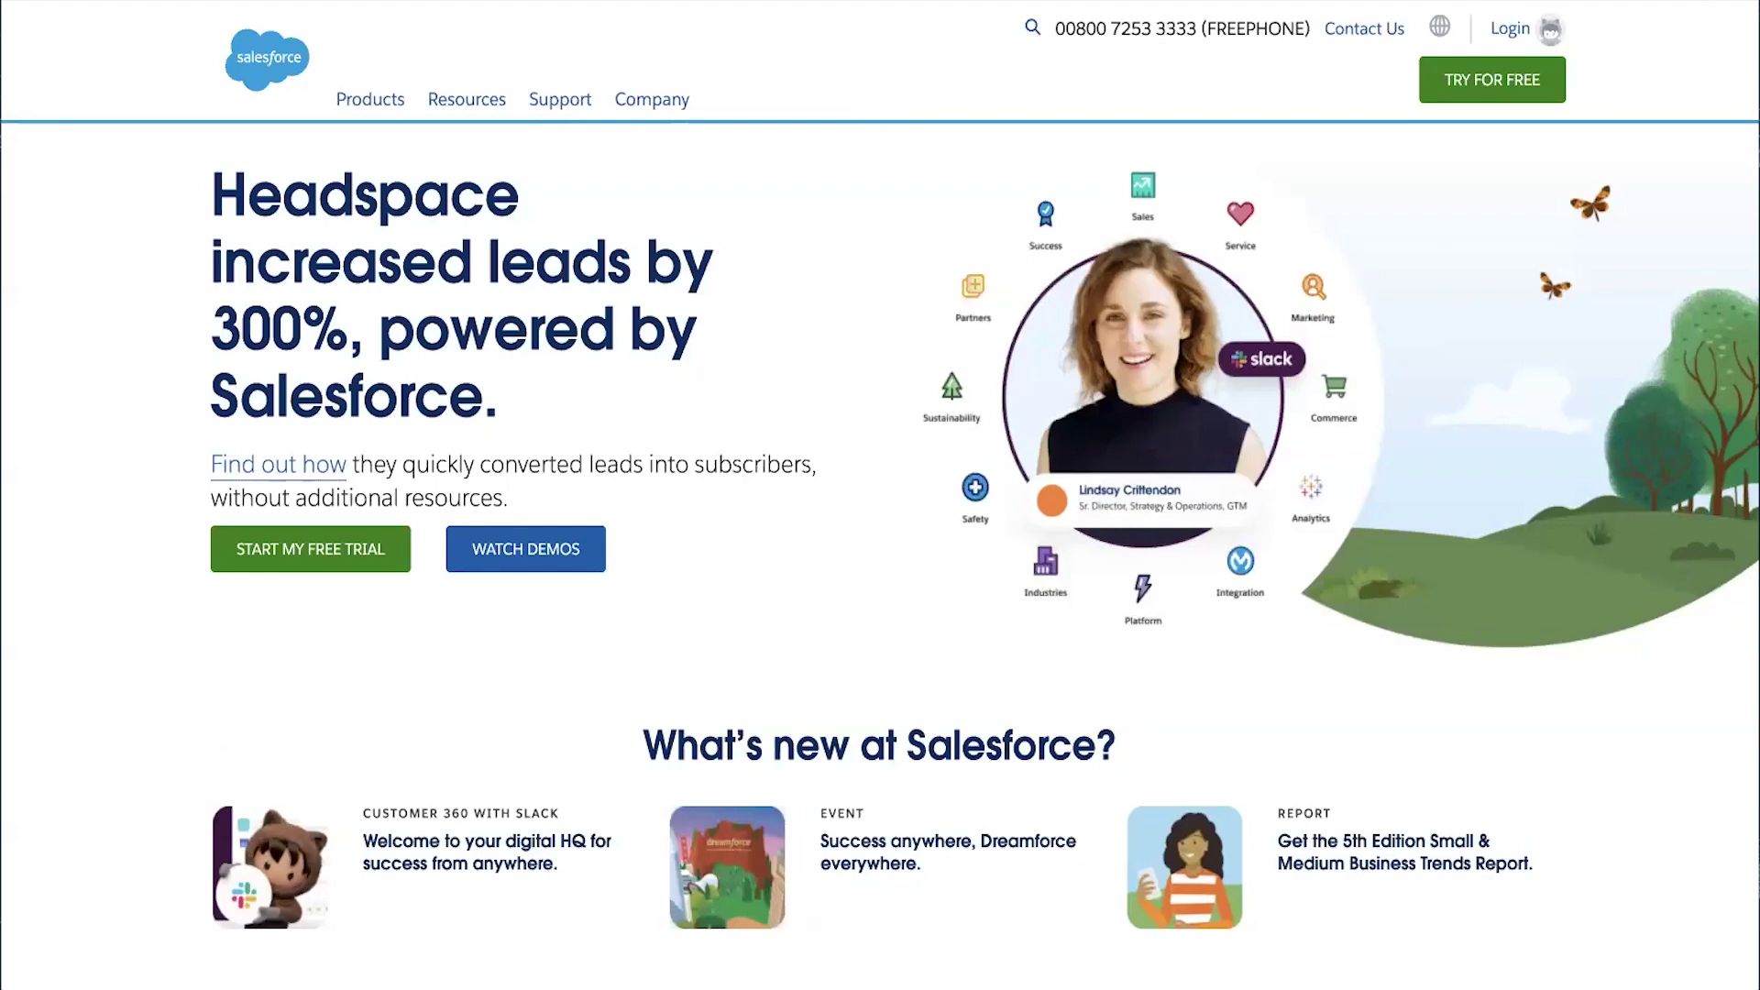
# Switch to the Sales and Service Cloud pricing page and compare the editions' prices and top features
pyautogui.hotkey('ctrl', 'Tab')
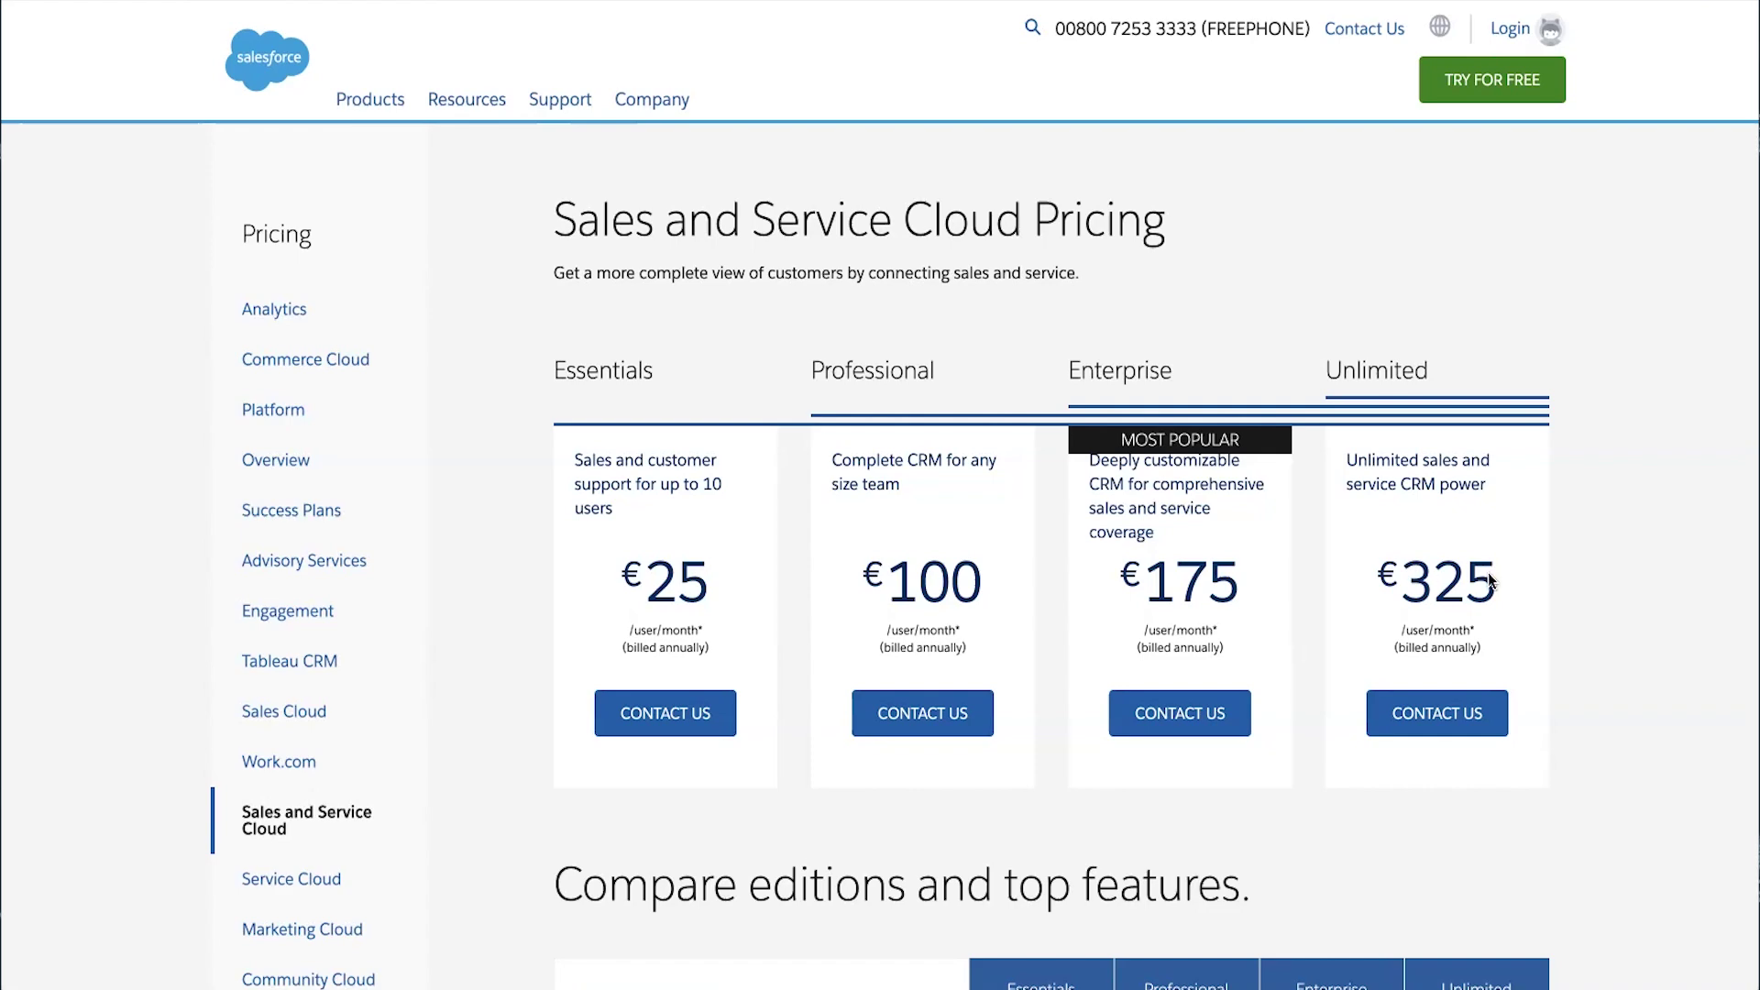
pyautogui.scroll(-15, 1492, 568)
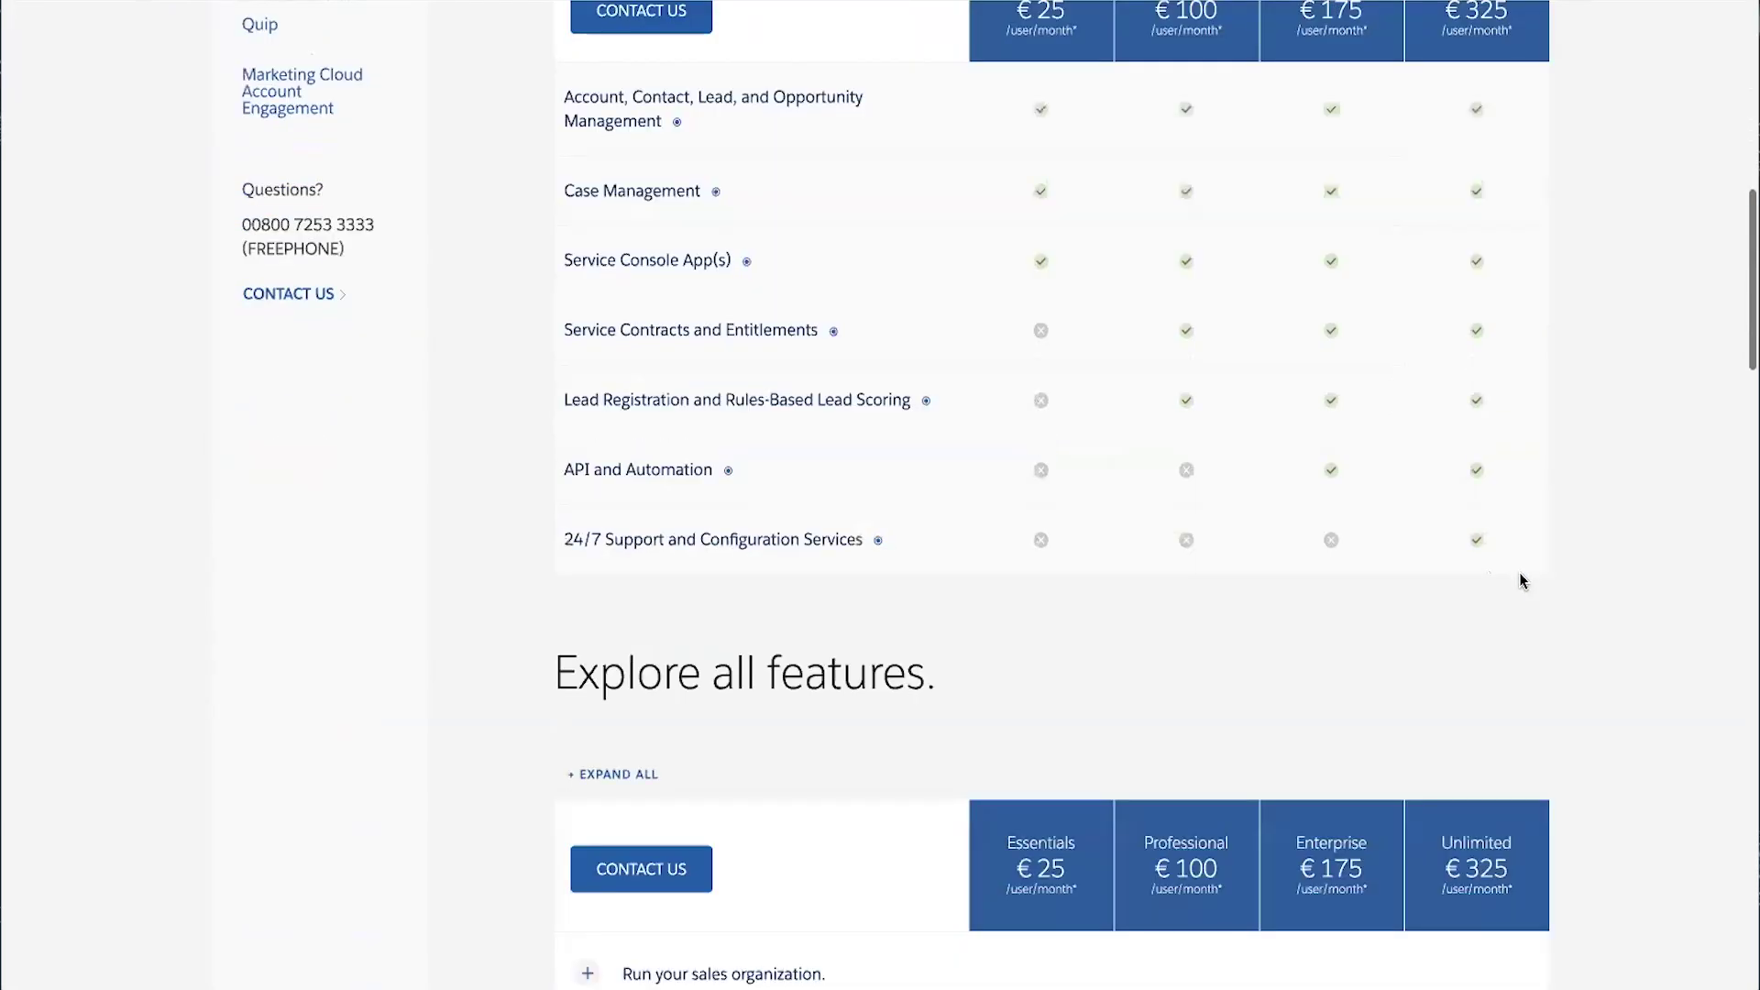
pyautogui.scroll(8, 1519, 581)
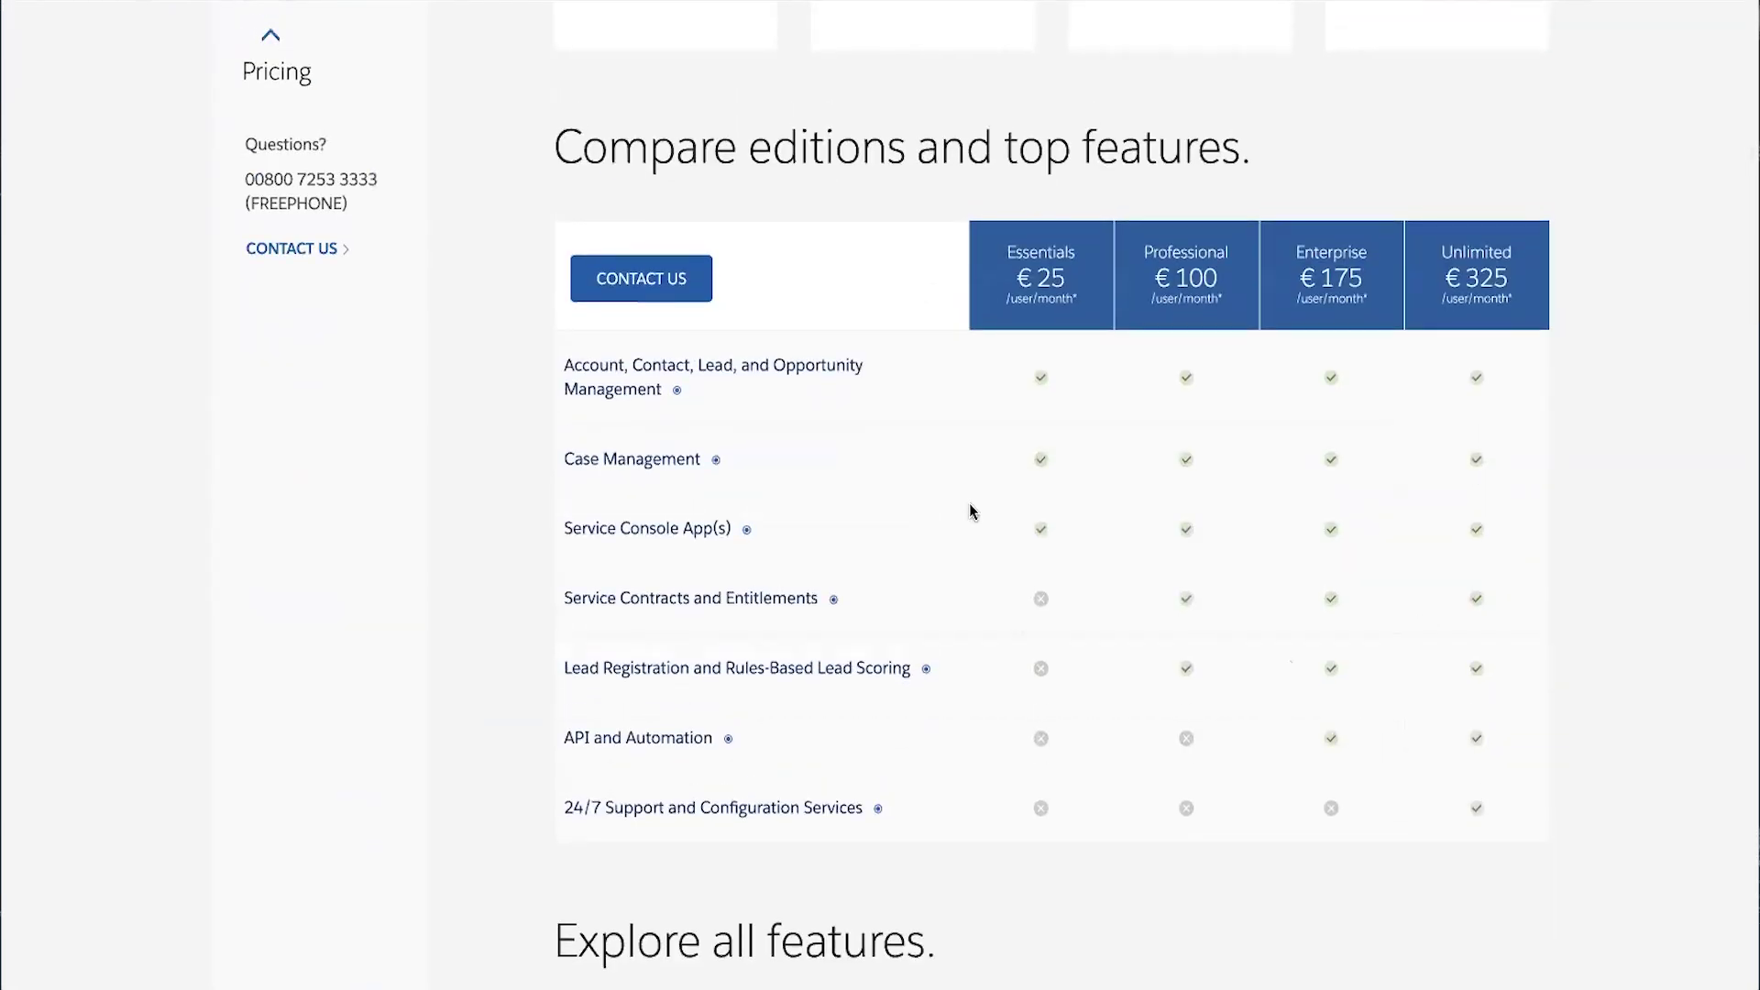
pyautogui.scroll(6, 970, 511)
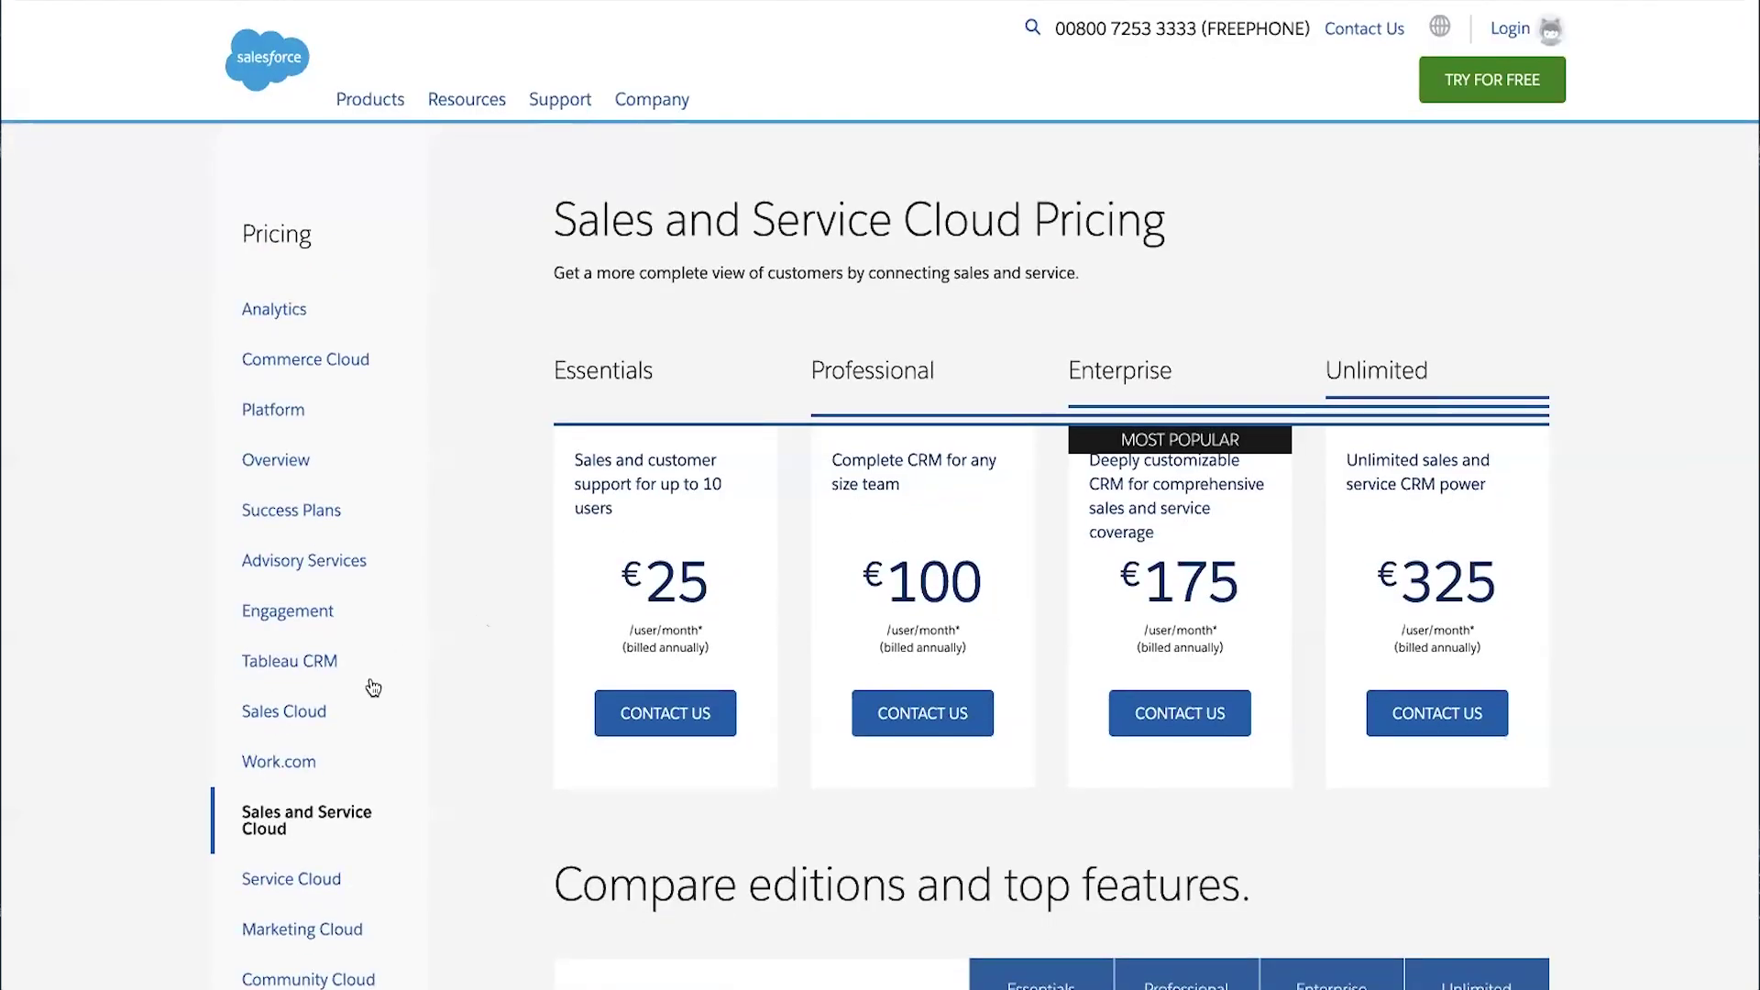
# View the Commerce Cloud pricing page with its B2B and B2C offerings
pyautogui.scroll(-1, 369, 695)
pyautogui.click(322, 318)
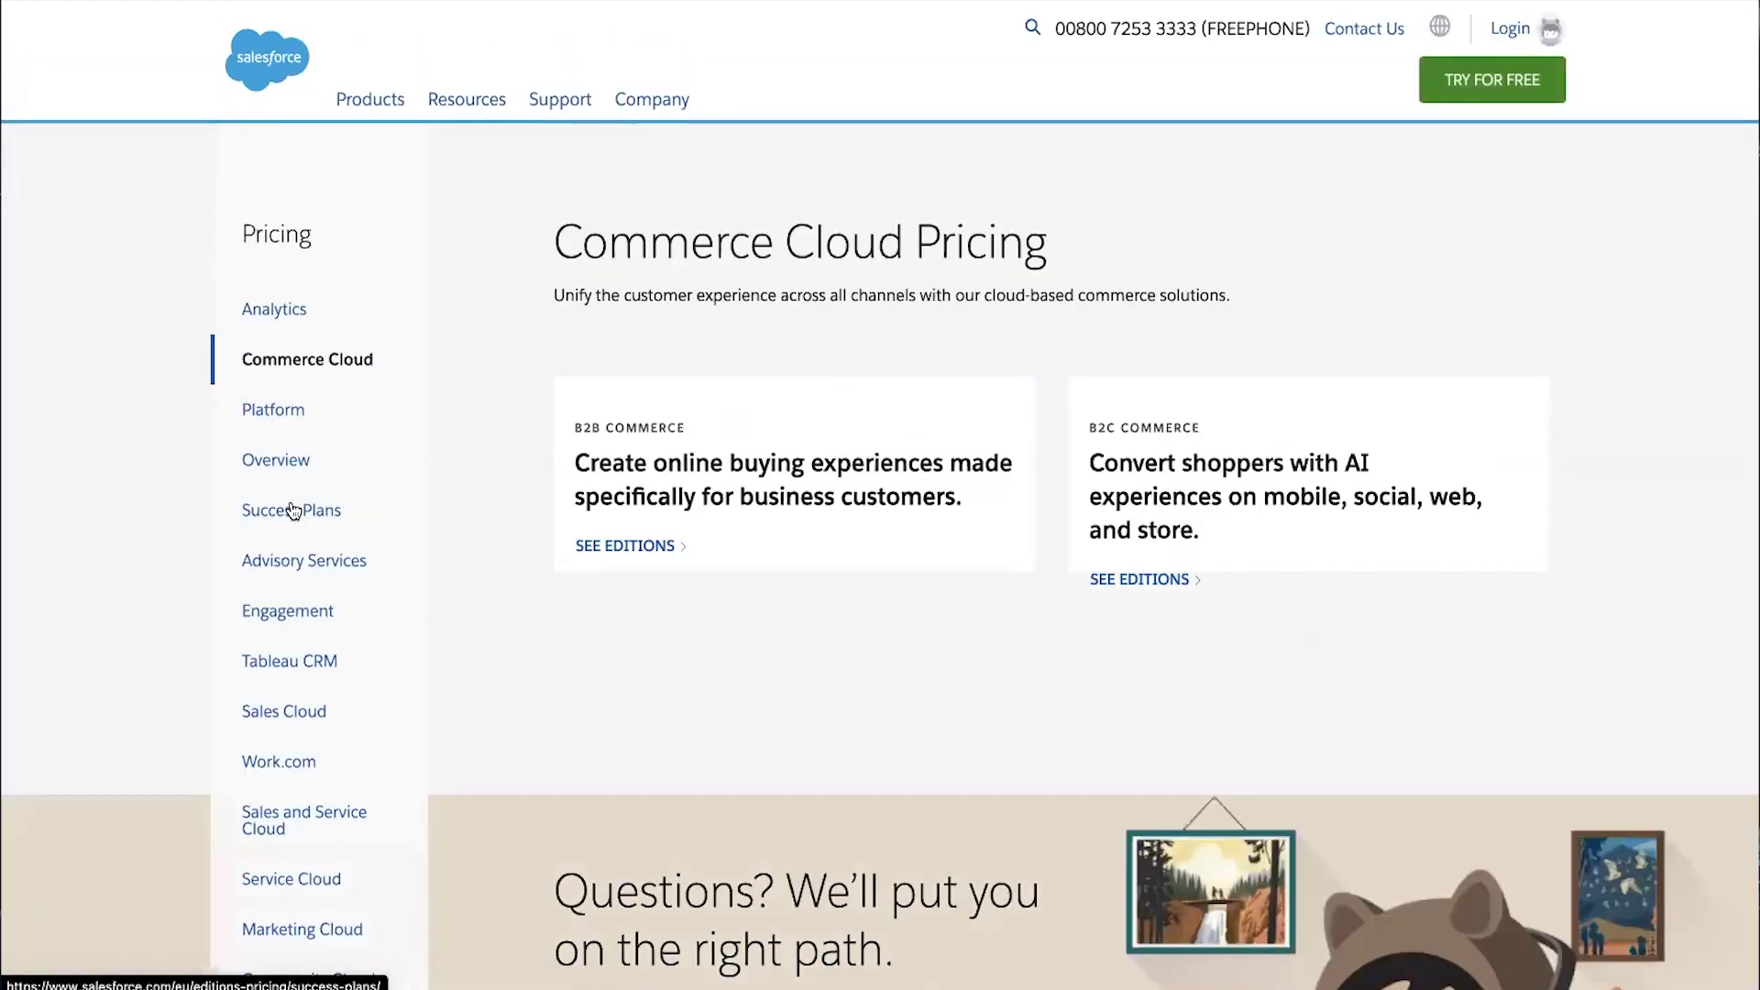
pyautogui.scroll(-4, 294, 696)
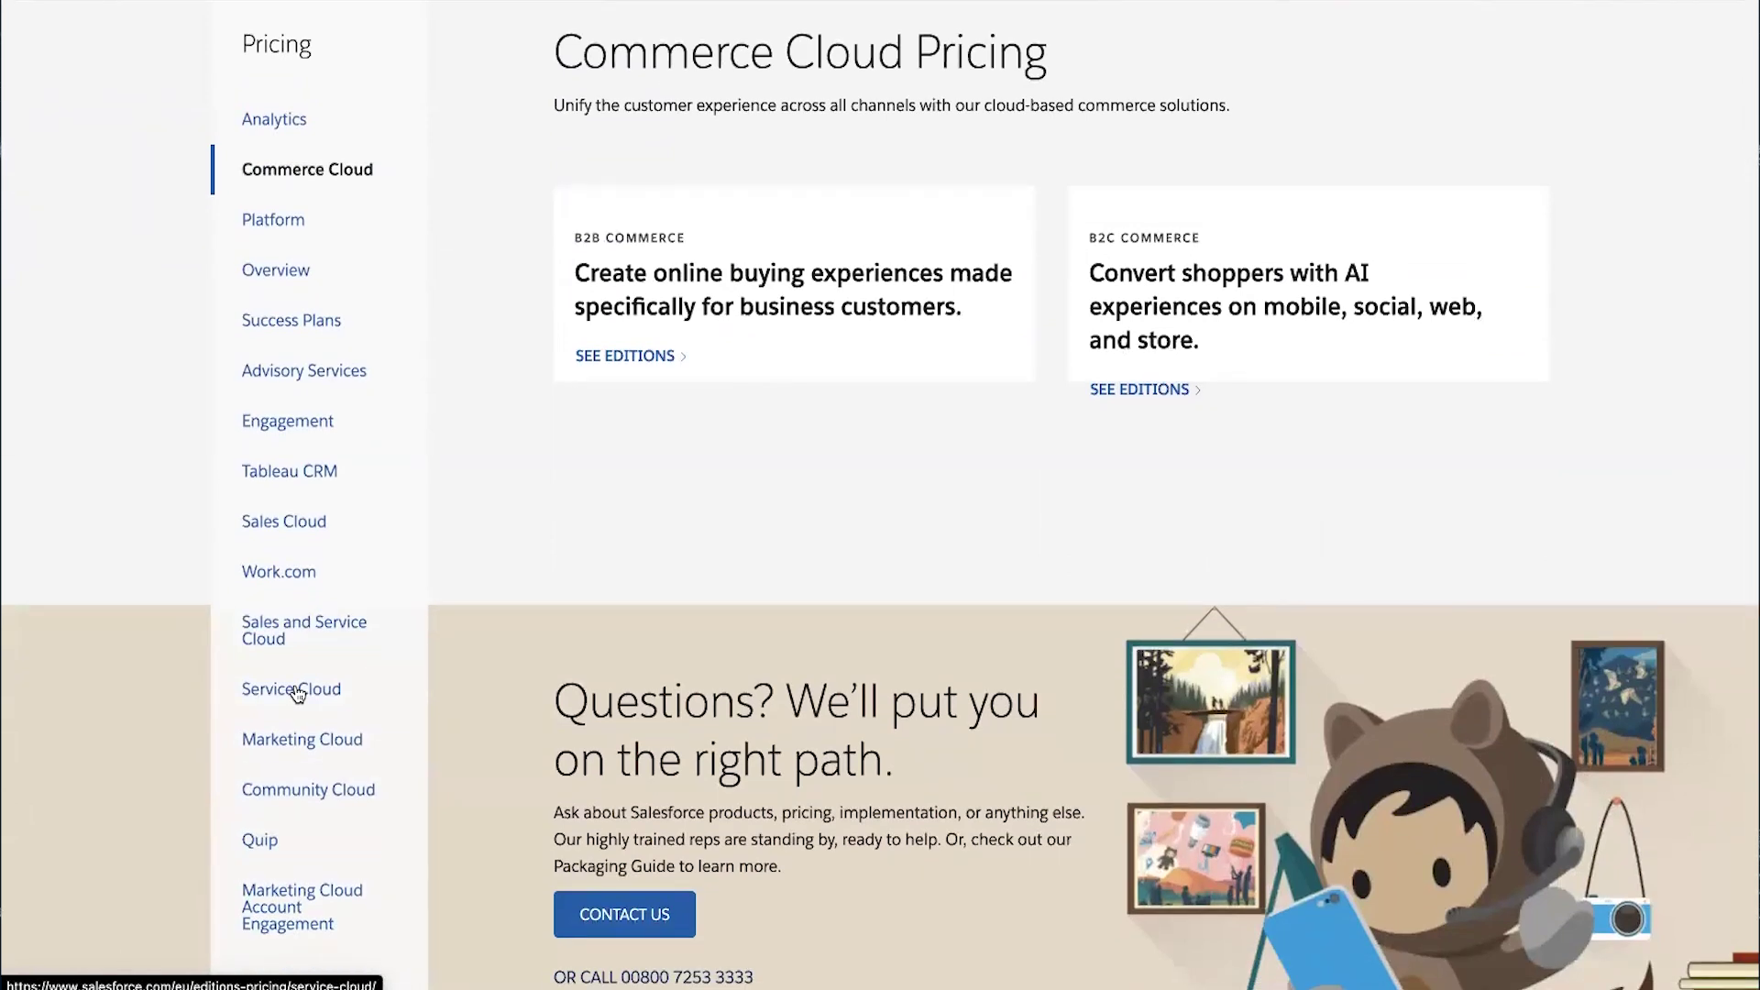
# View the Service Cloud pricing page and compare its editions and top features
pyautogui.click(296, 694)
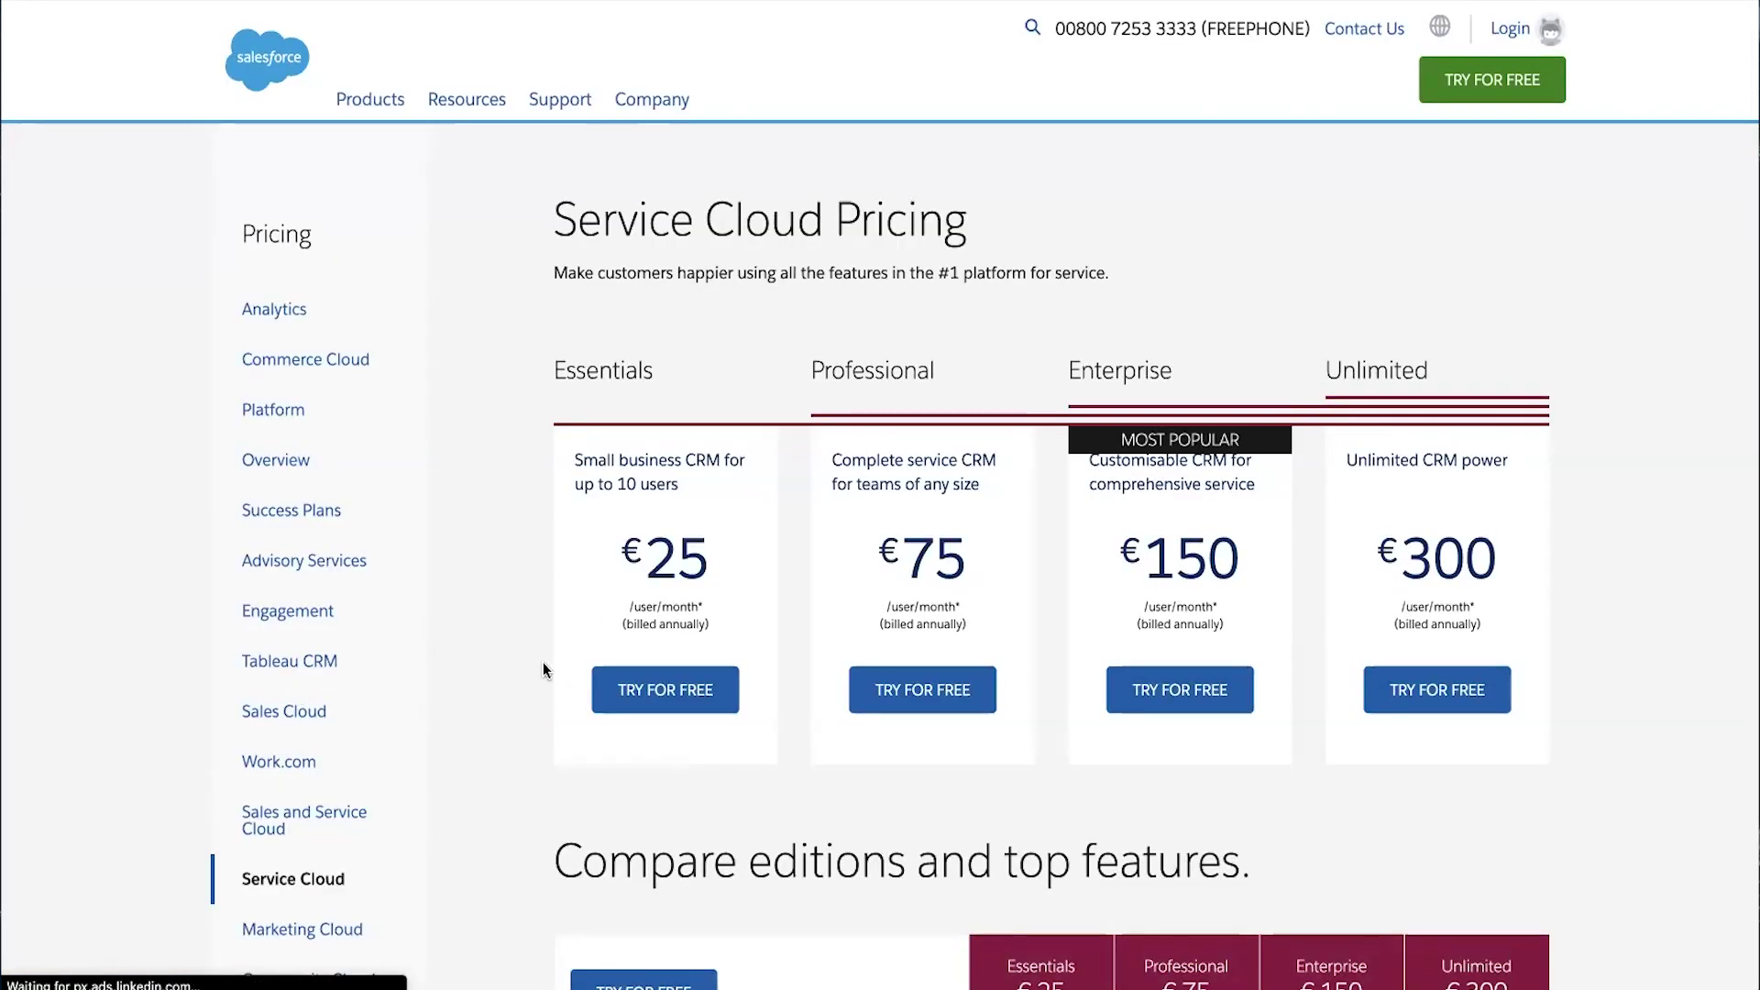
pyautogui.scroll(-3, 542, 668)
pyautogui.scroll(-3, 543, 669)
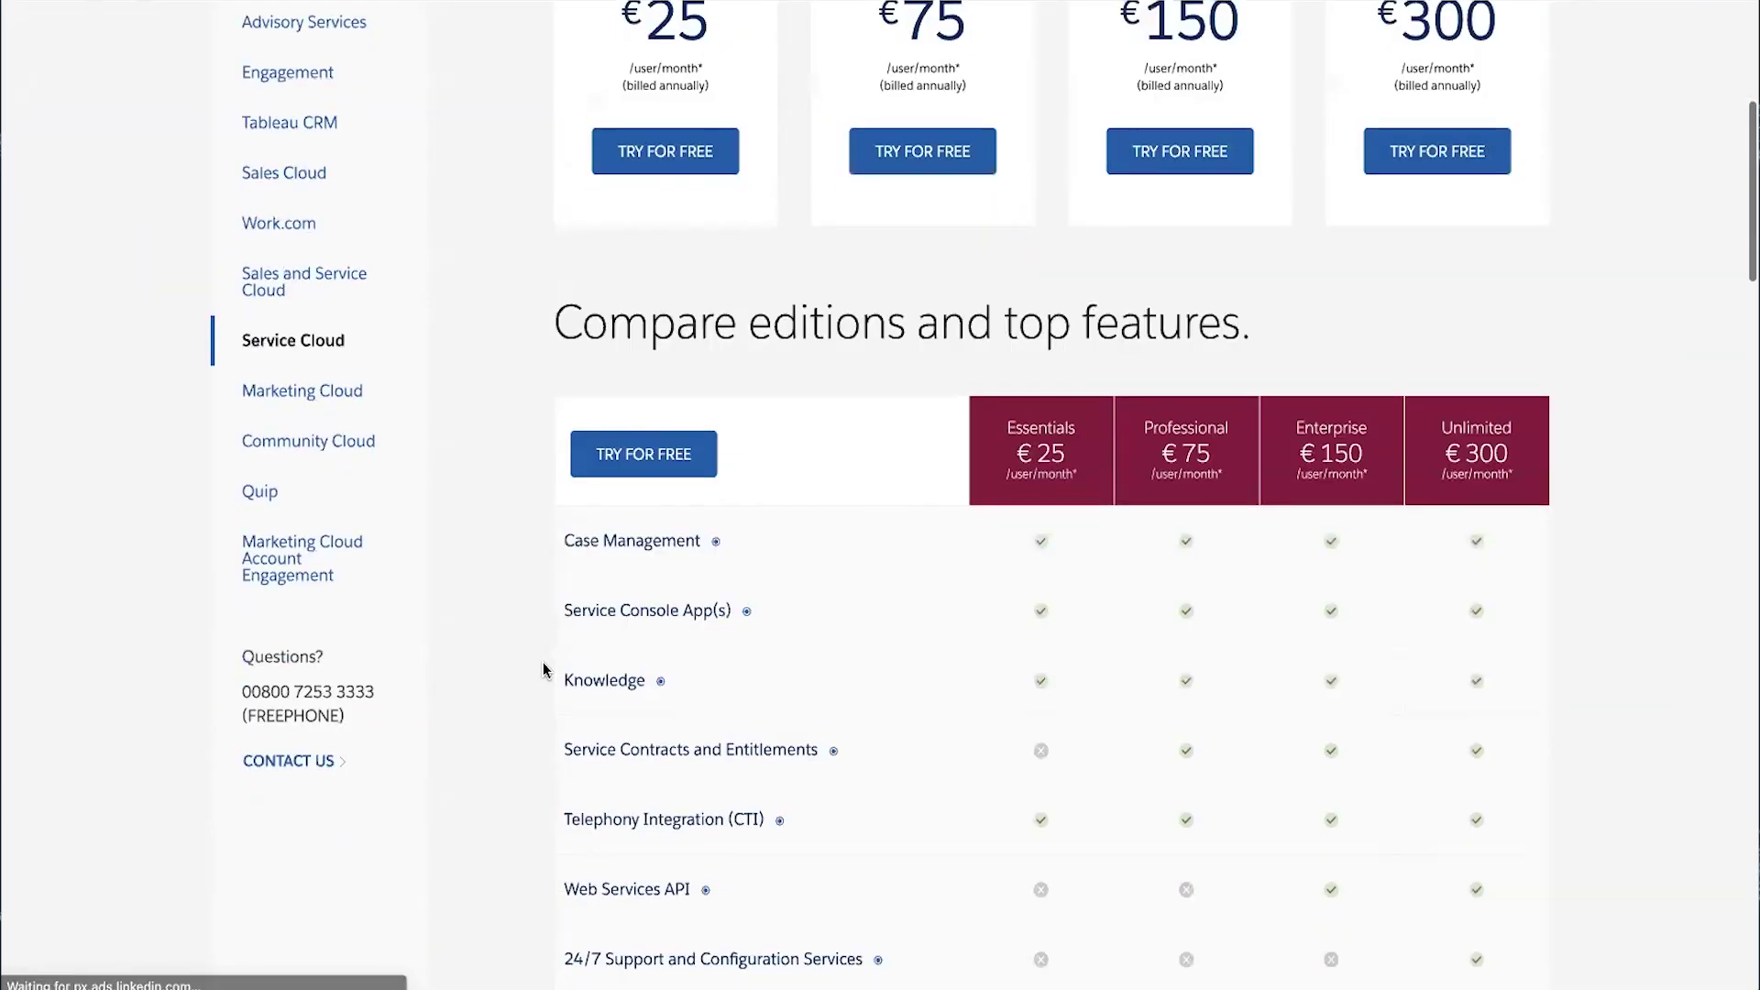
# Check the Marketing Cloud pricing page, and return to the Service Cloud edition prices
pyautogui.click(380, 421)
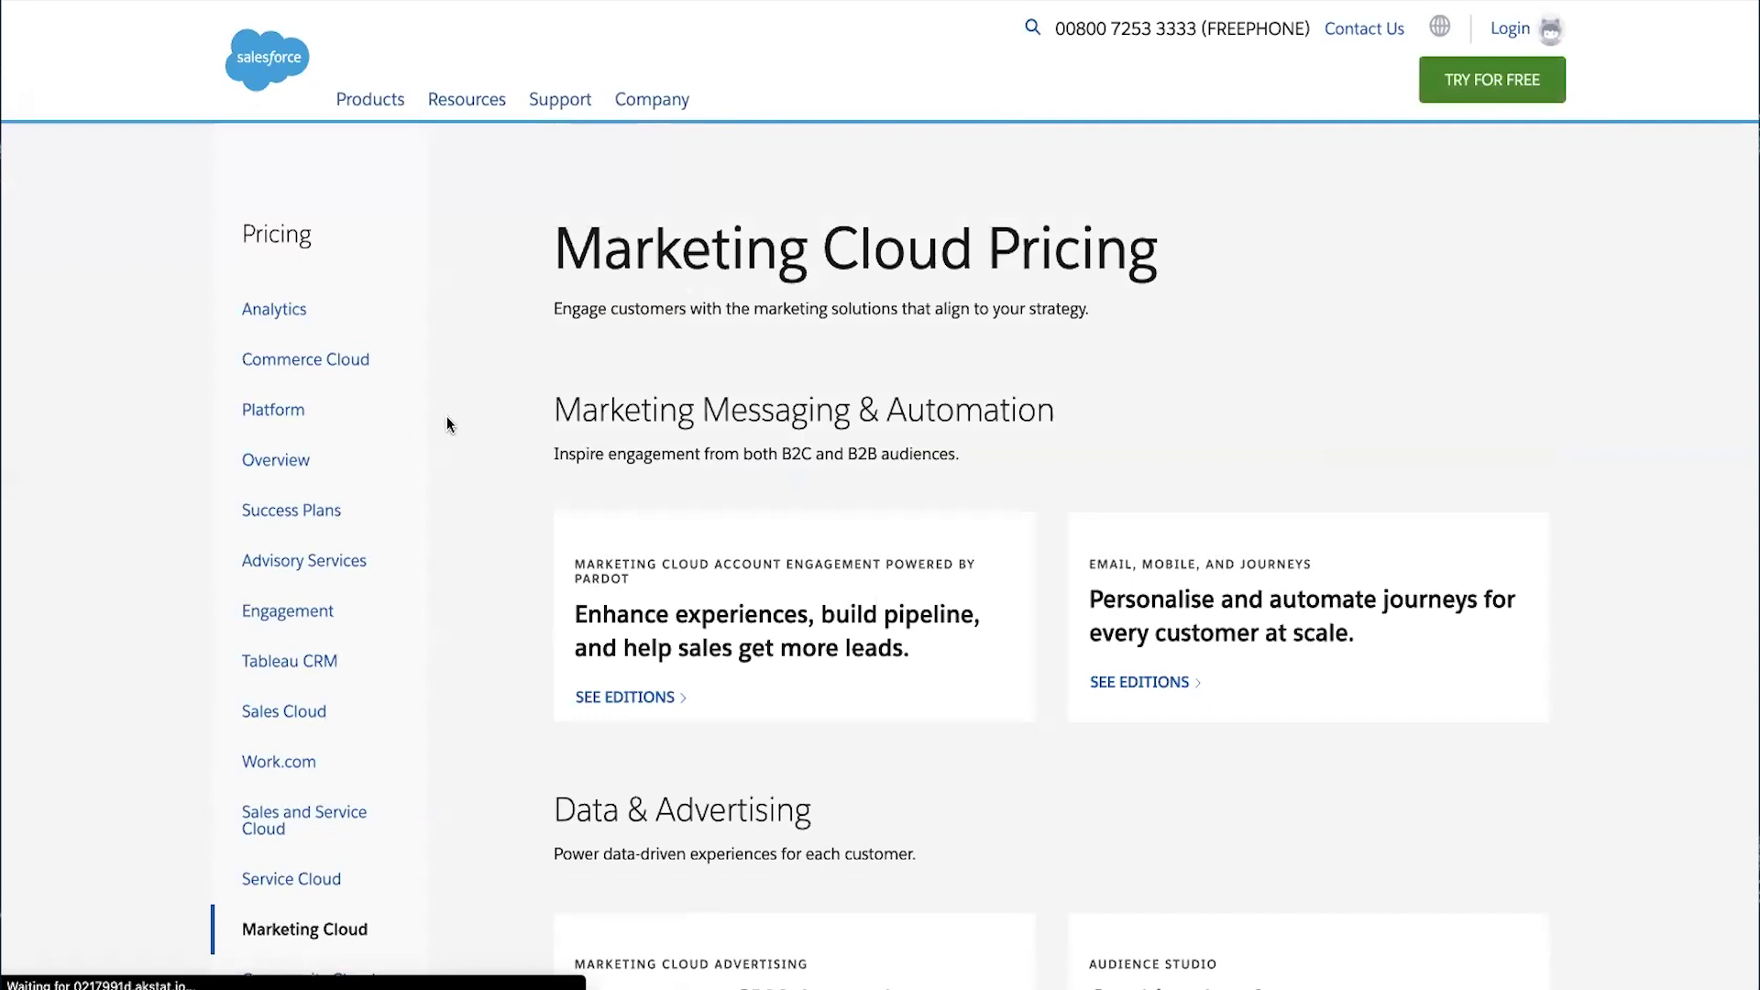
pyautogui.hotkey('alt', 'Left')
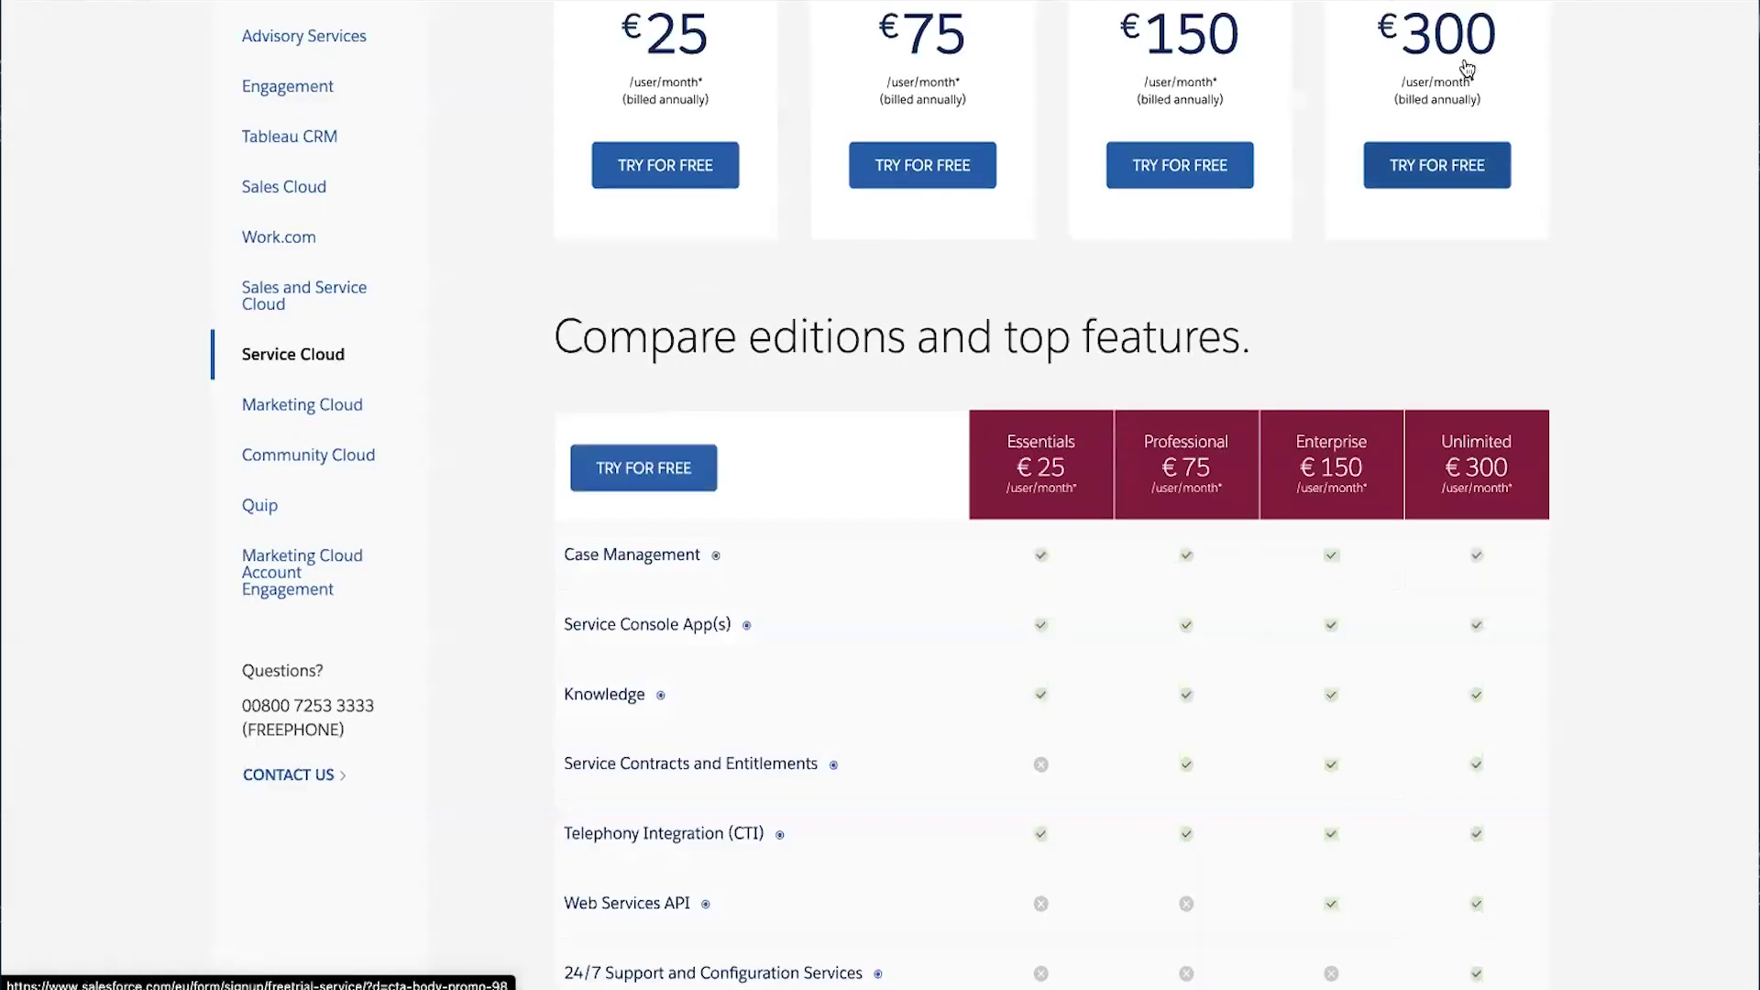
pyautogui.scroll(4, 1450, 163)
pyautogui.scroll(2, 1450, 164)
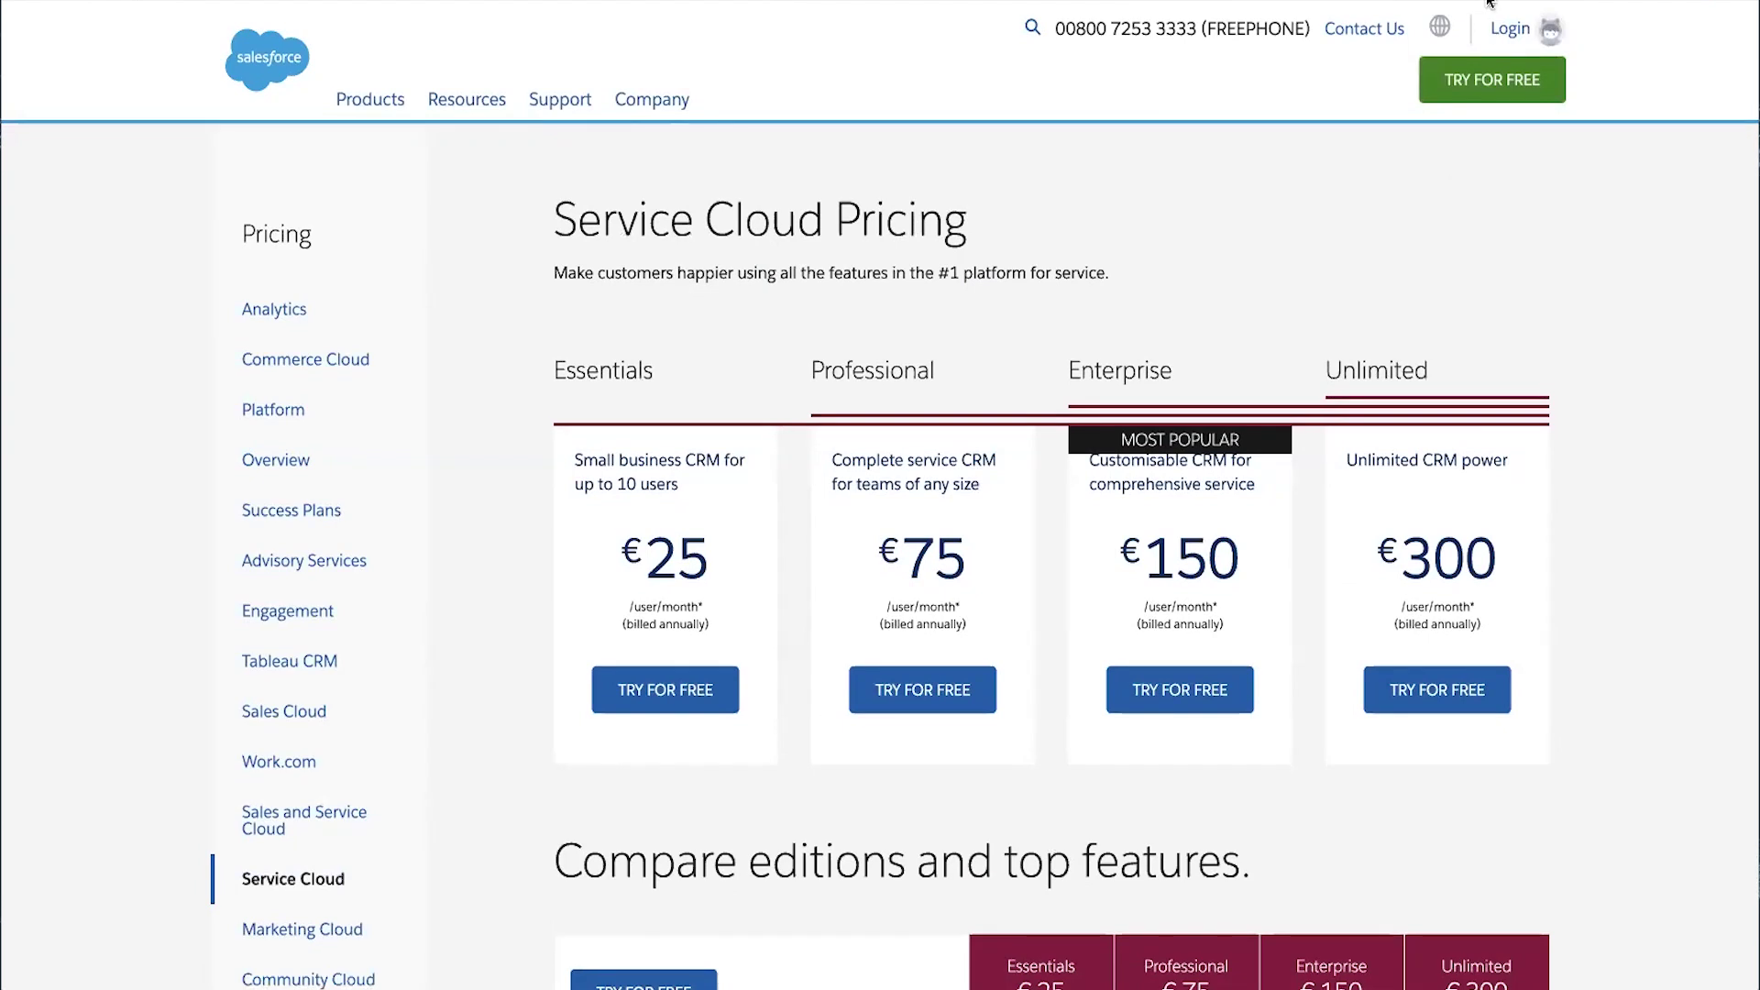
# Switch from the Heroku website to the Opportunities list in the Salesforce Sales app
pyautogui.moveTo(1510, 28)
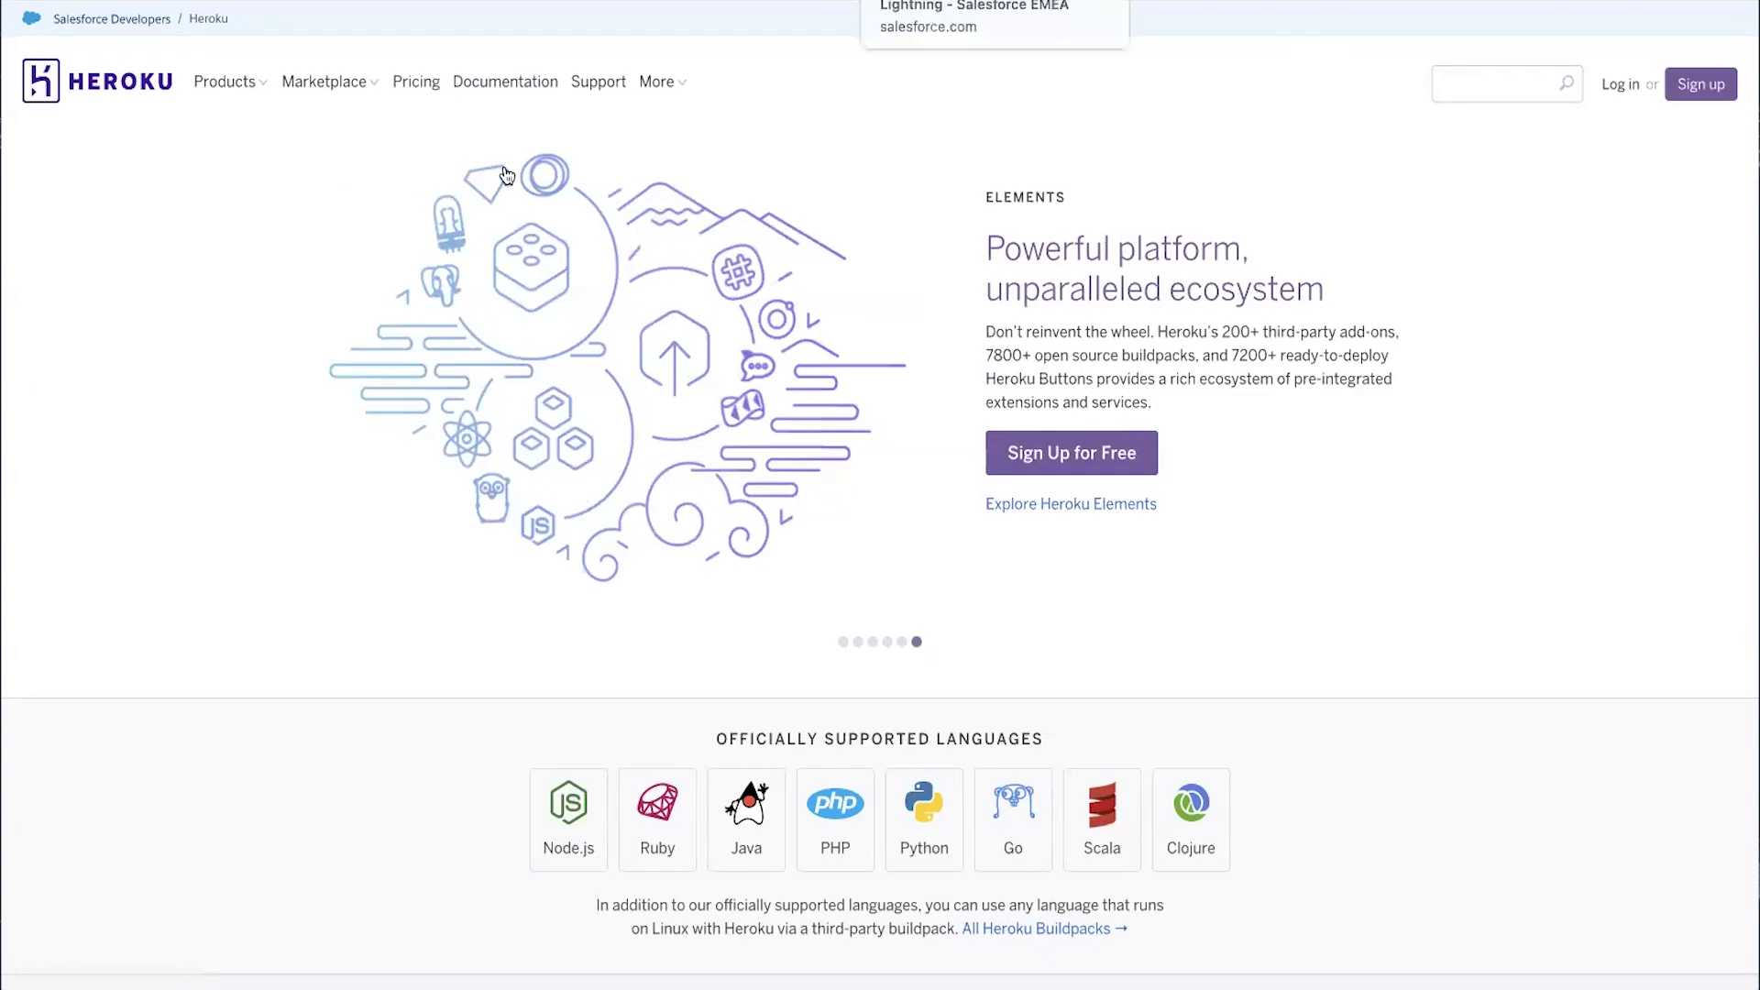
pyautogui.click(880, 2)
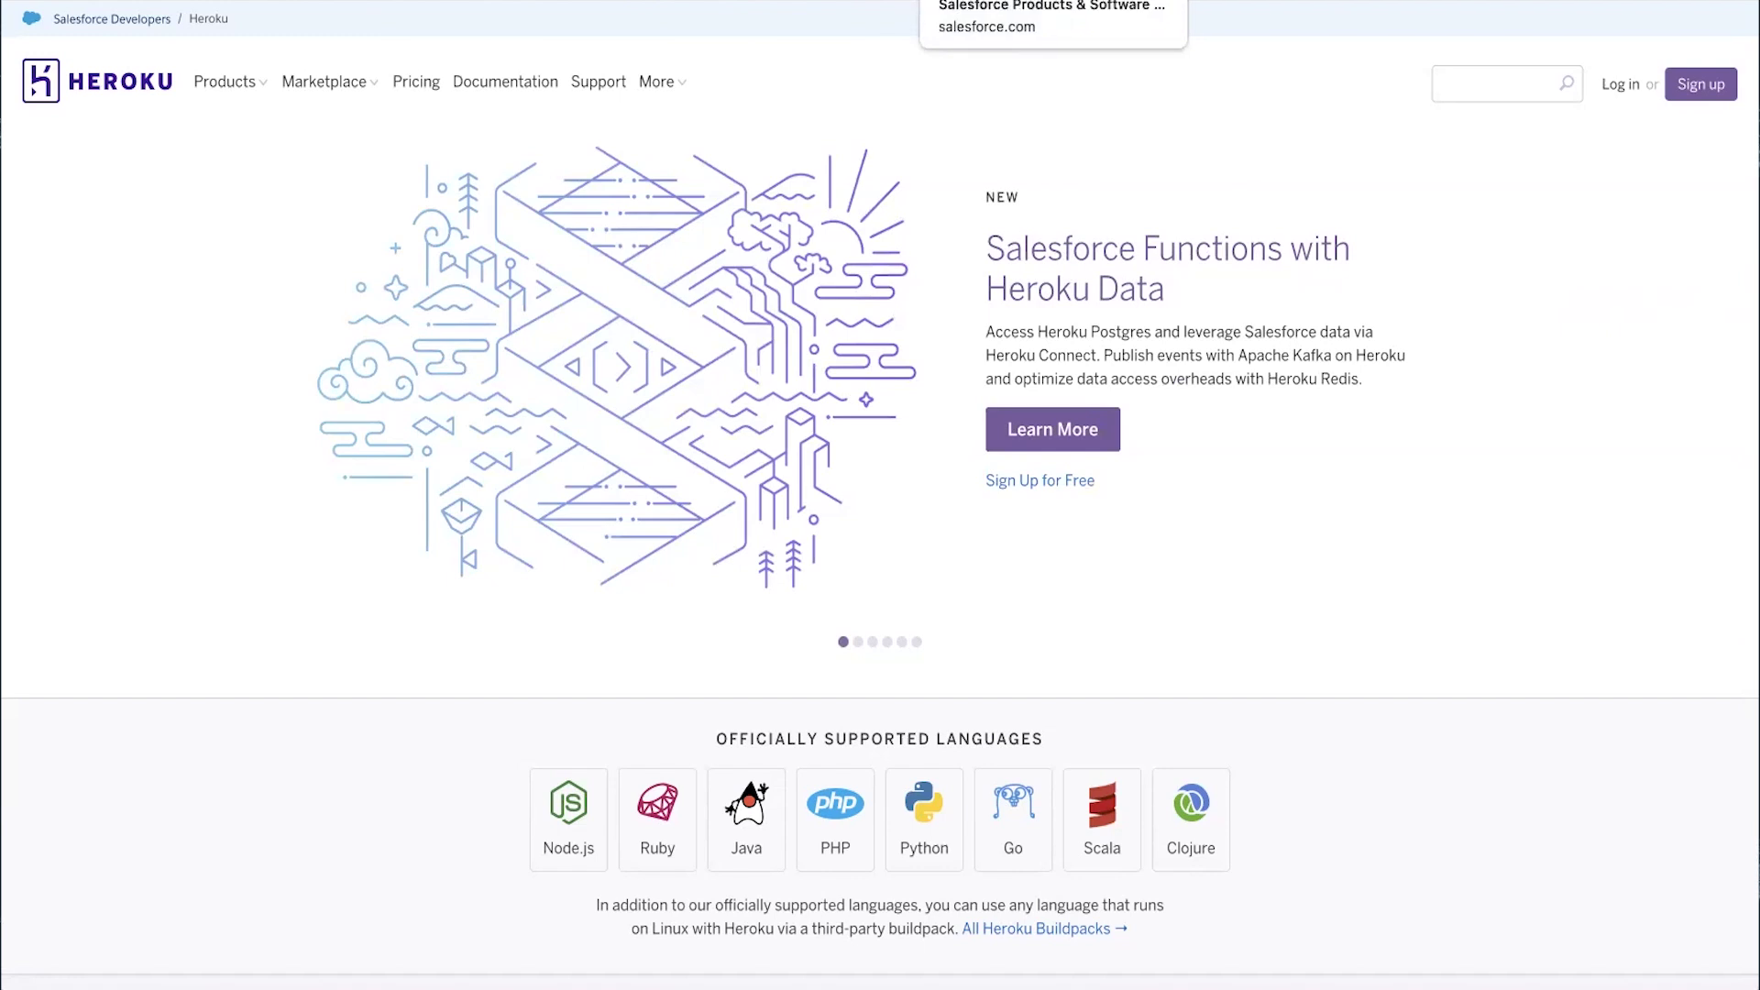
pyautogui.click(1053, 2)
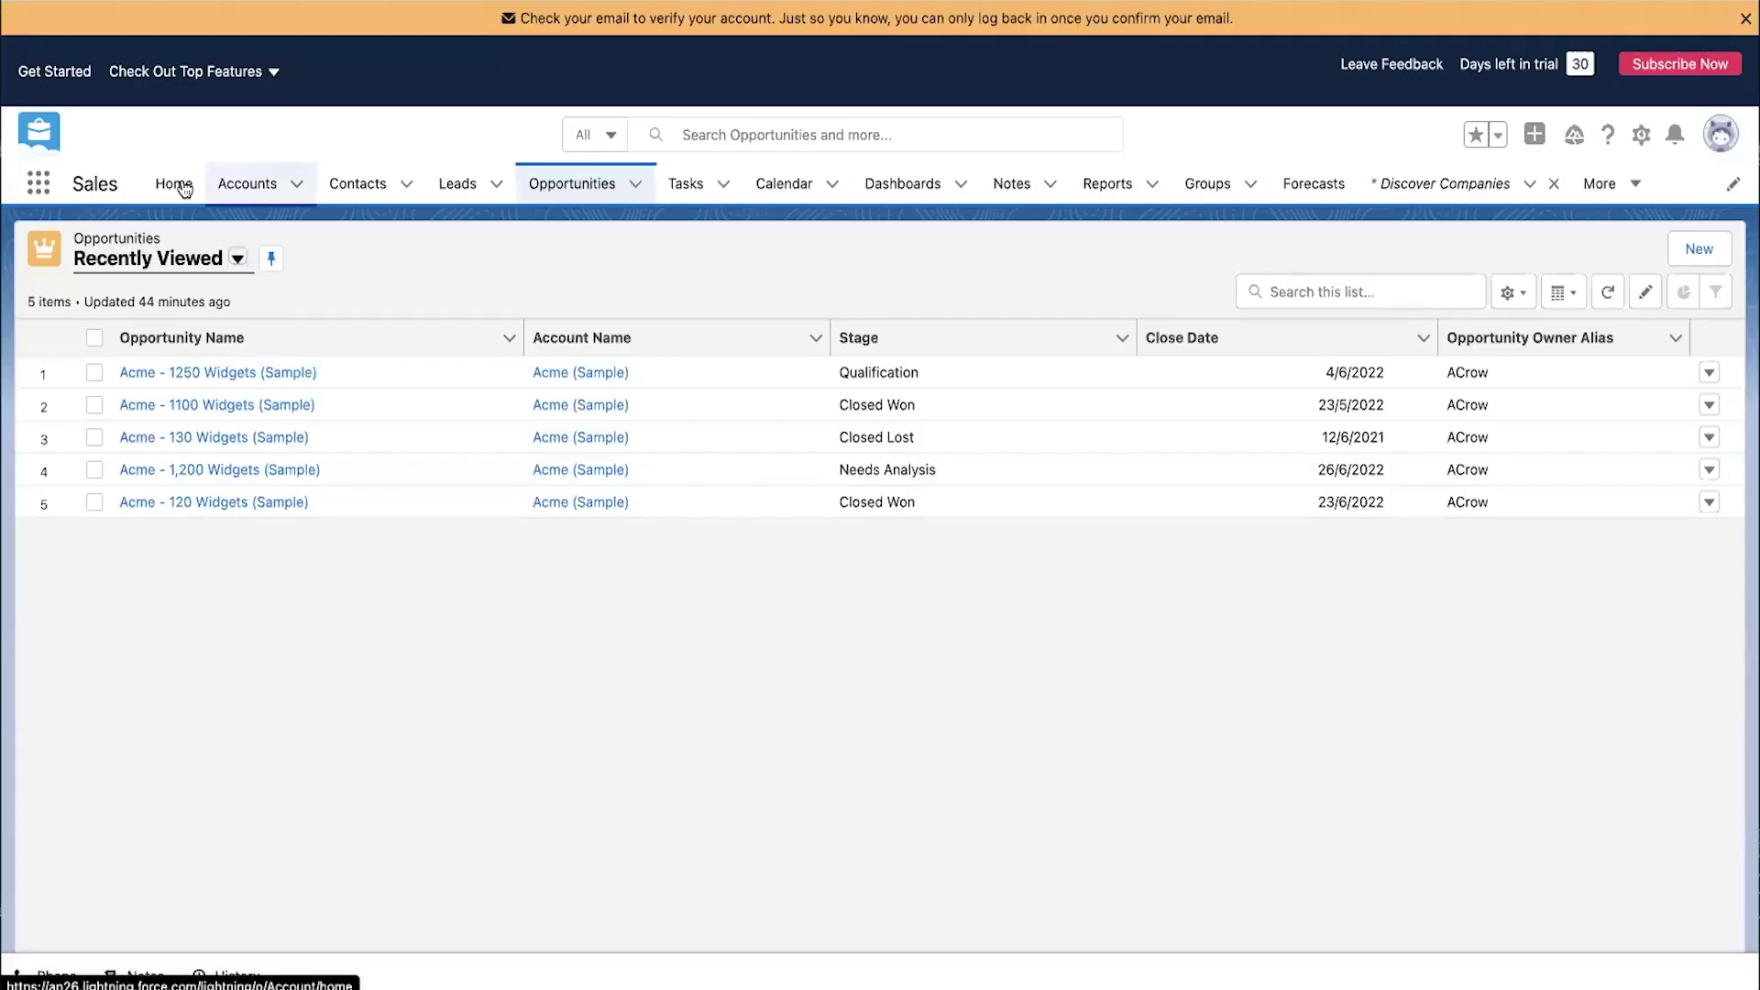
# Open the Sales home page and review its quarterly performance chart, tasks, events and account sections
pyautogui.click(187, 188)
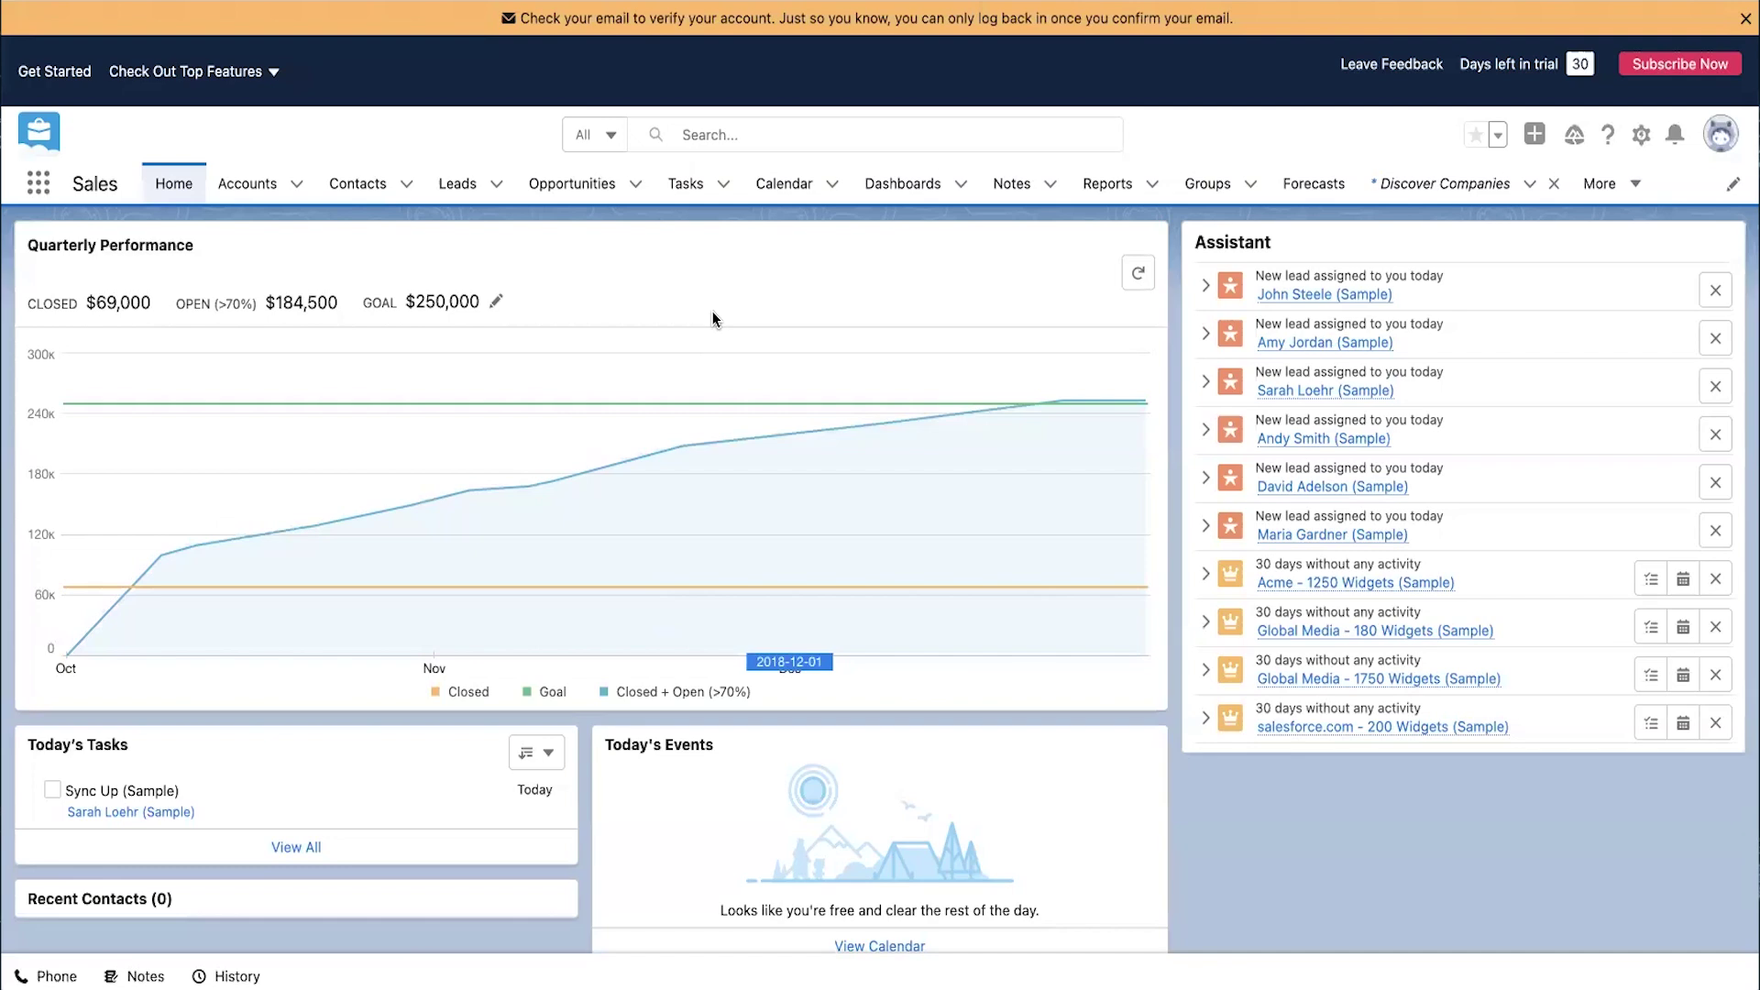
pyautogui.scroll(-3, 714, 316)
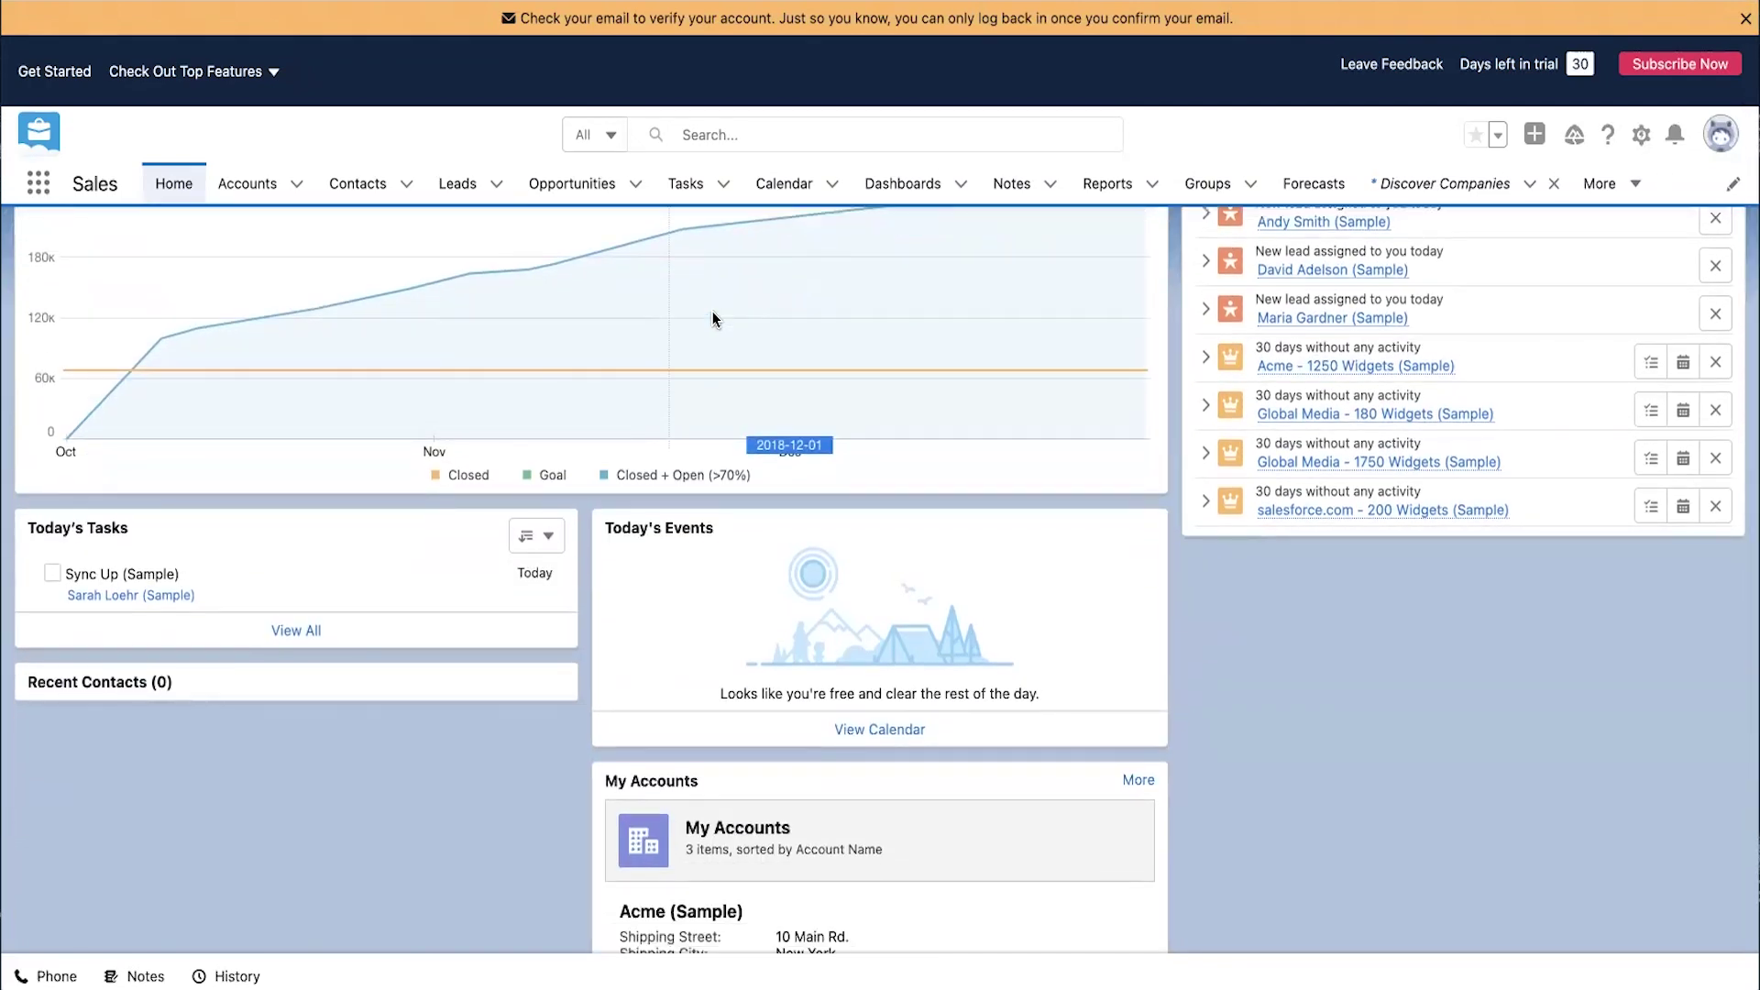
pyautogui.scroll(3, 712, 318)
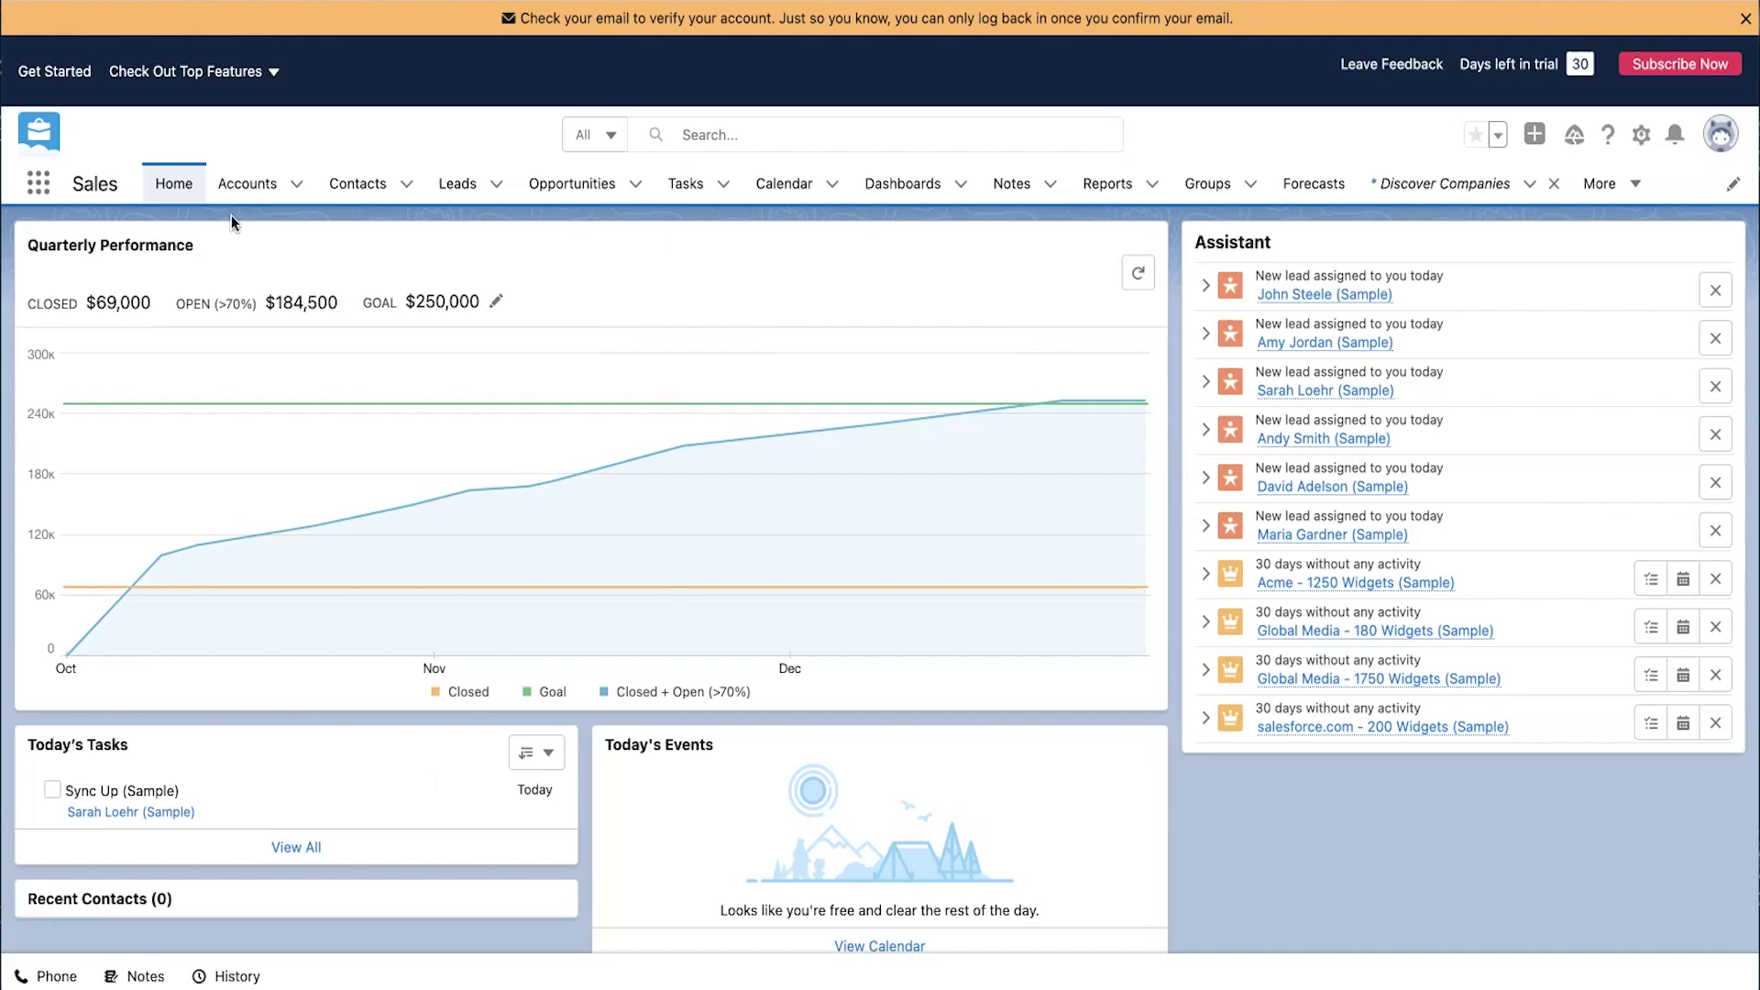
# Open the Accounts list and switch it to the All Accounts view
pyautogui.click(232, 186)
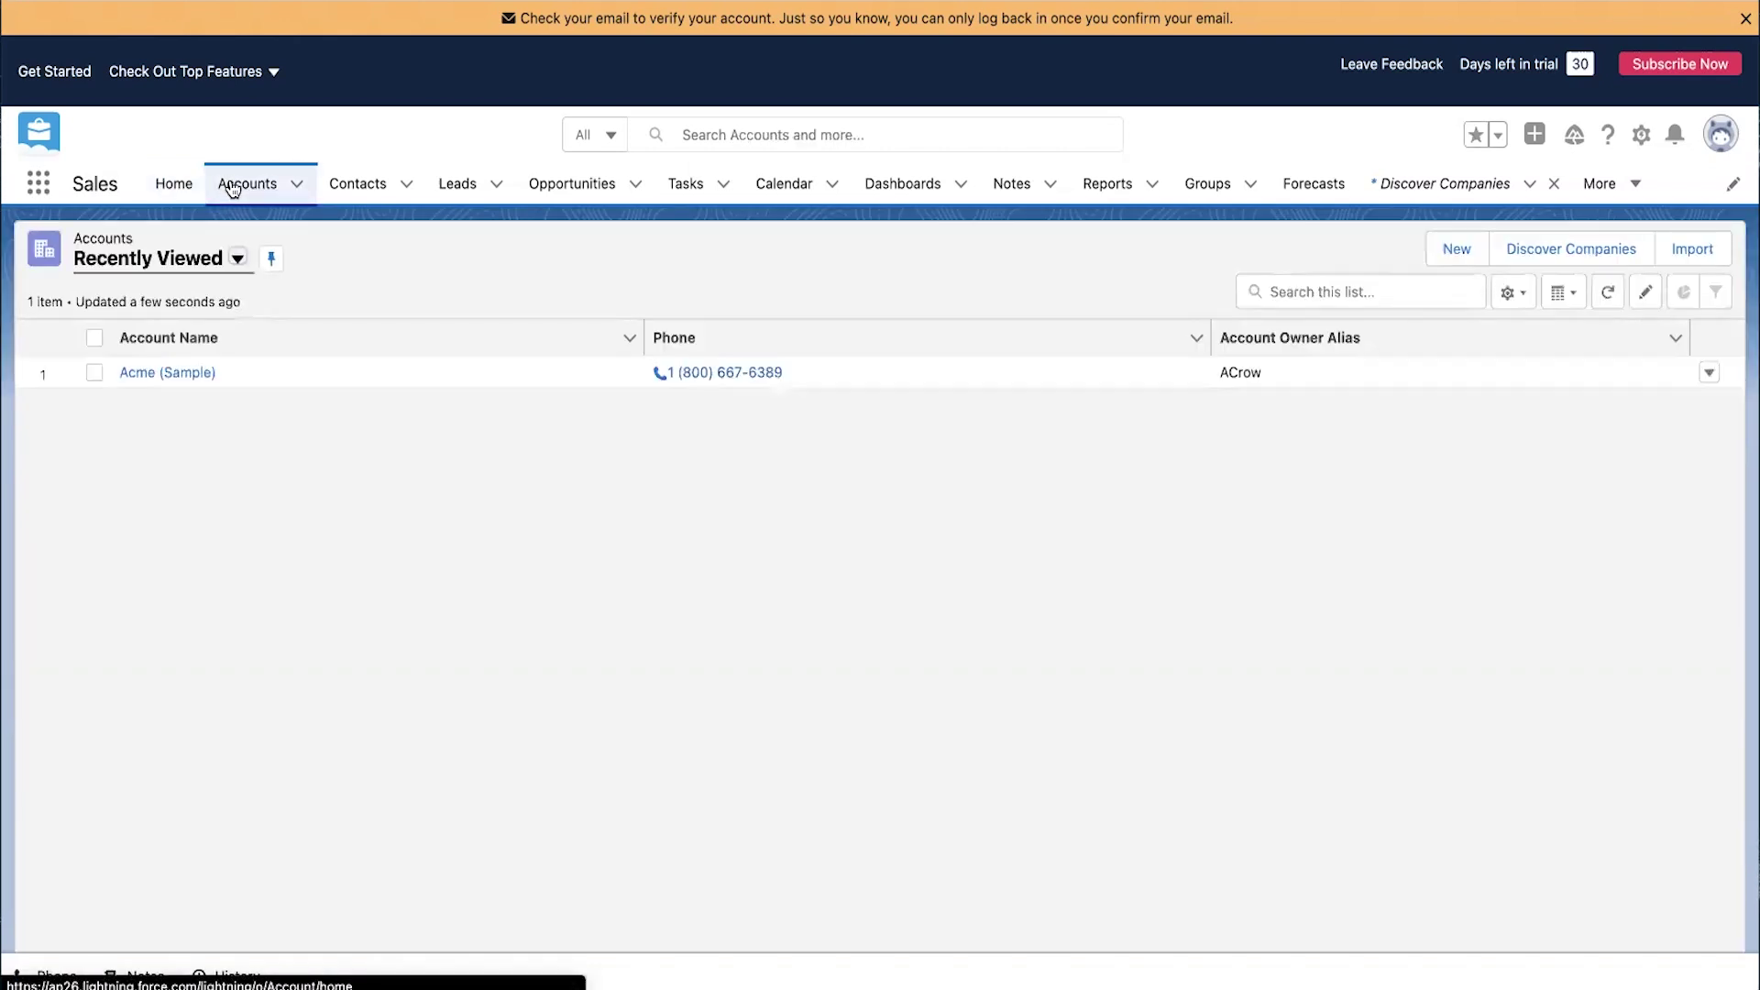
pyautogui.click(239, 261)
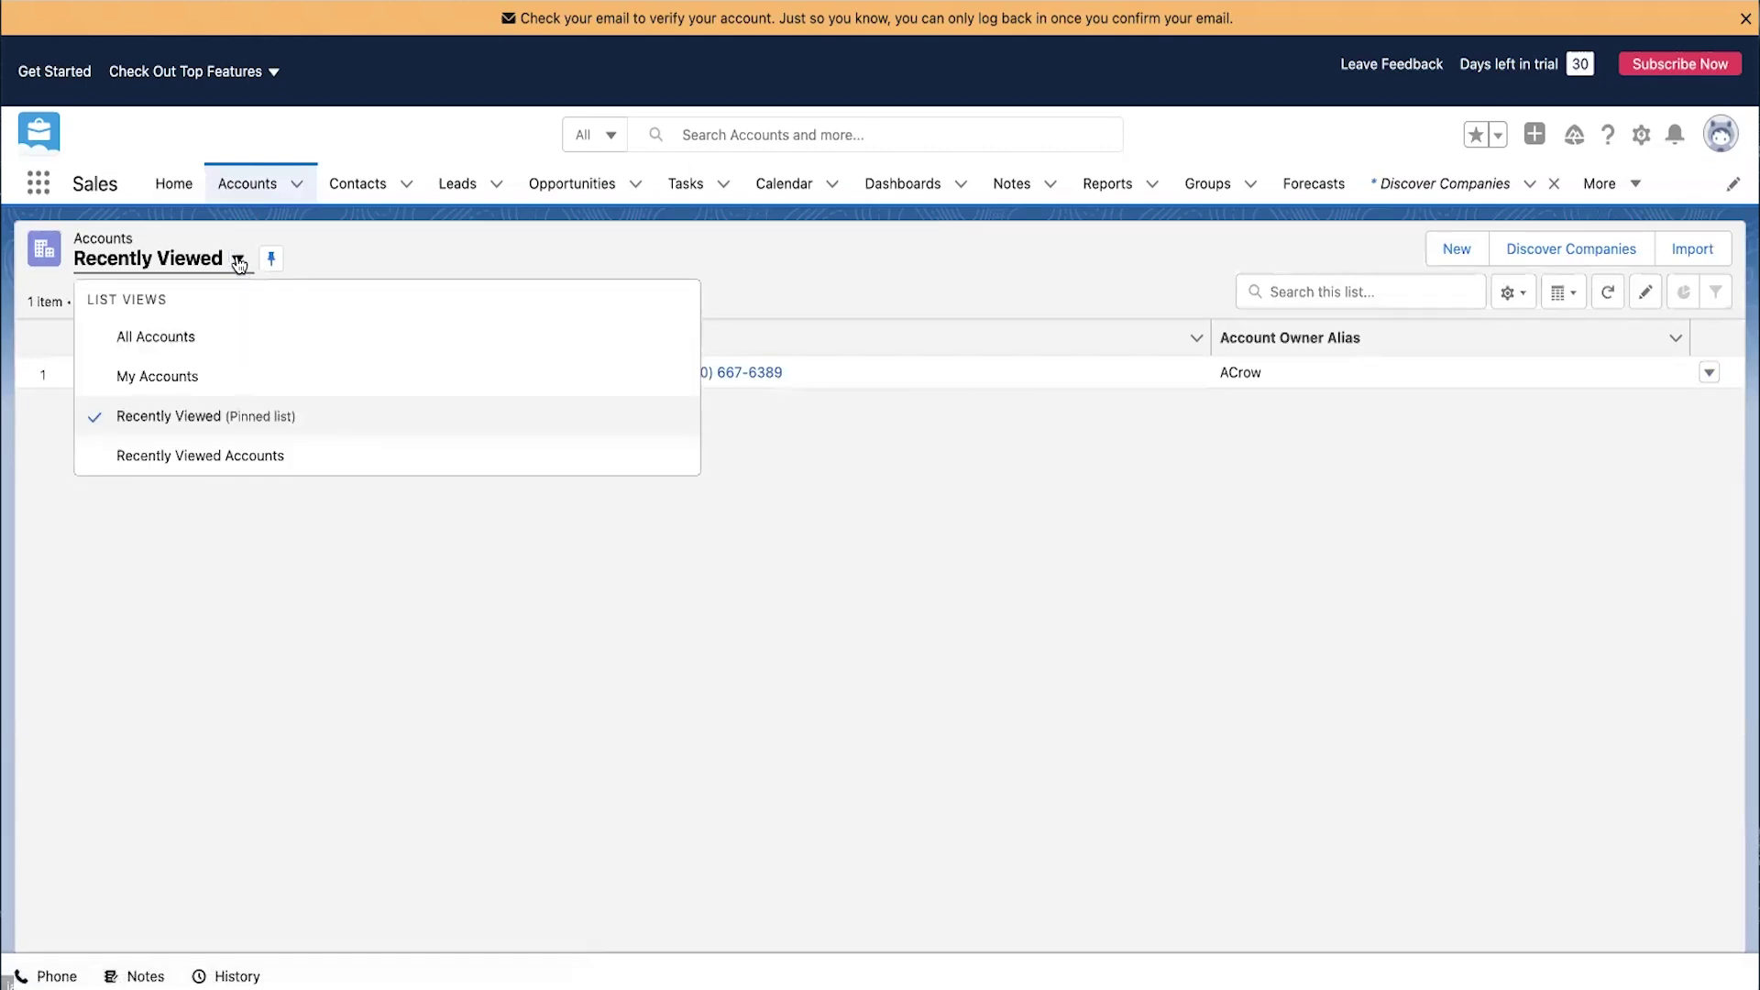
pyautogui.click(193, 335)
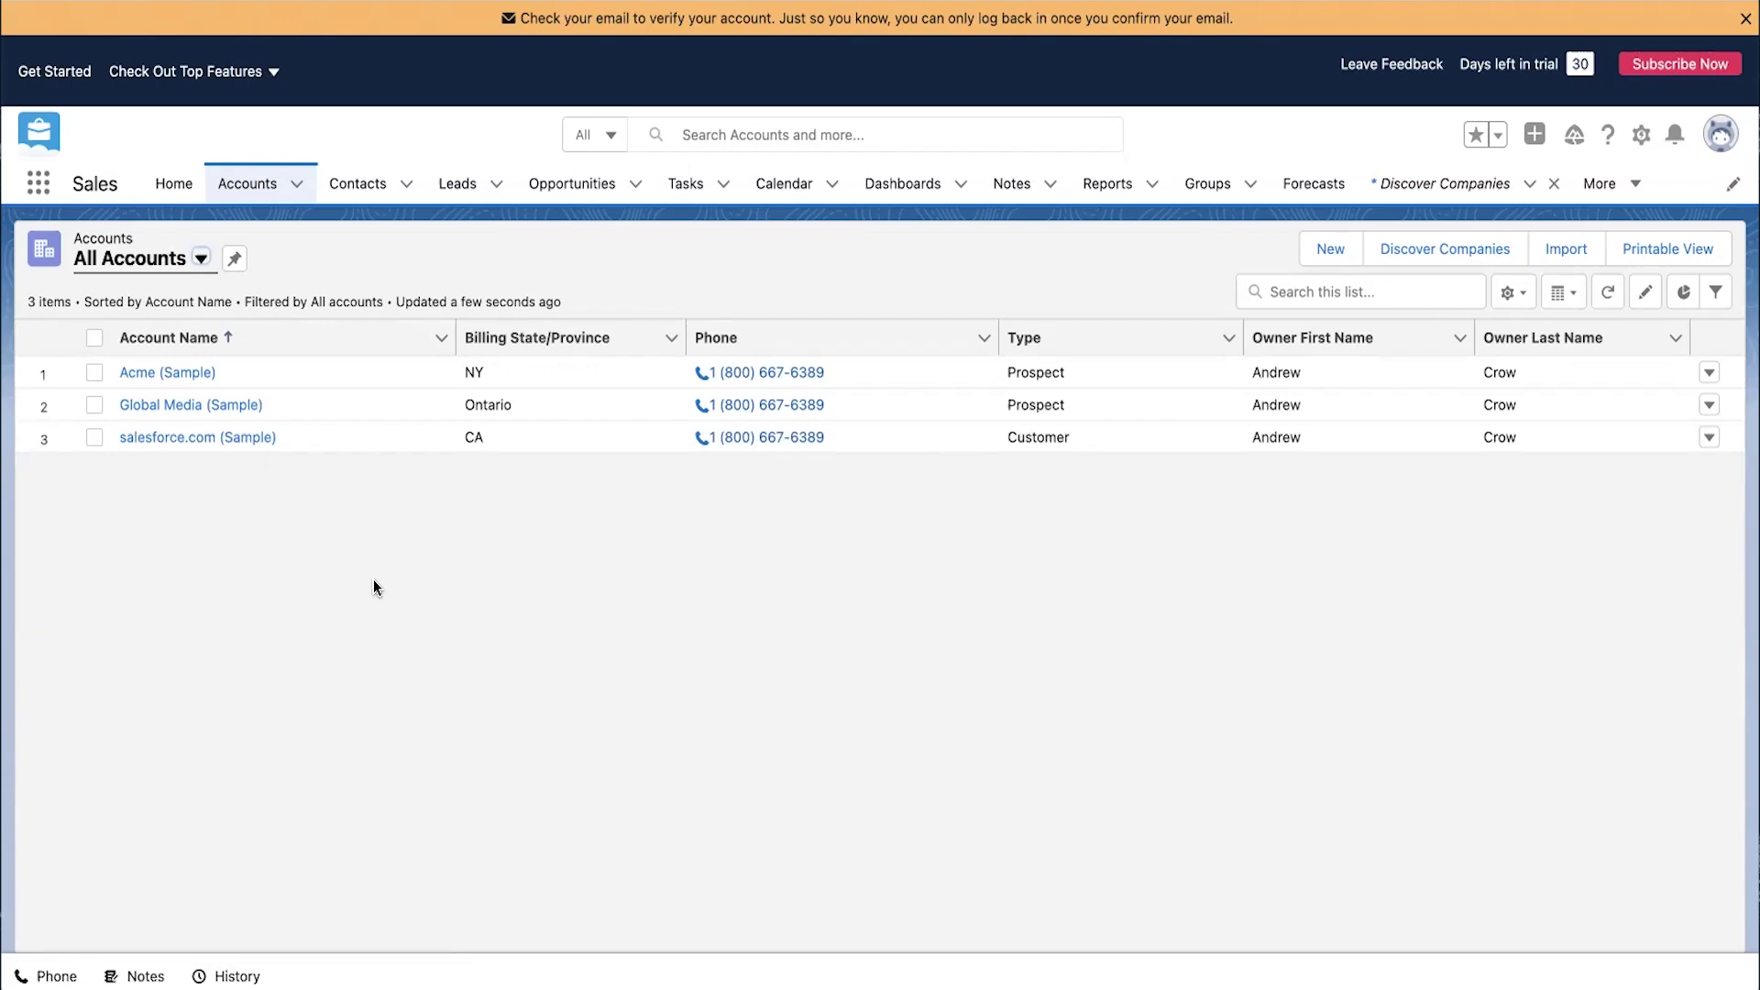
# Open the Acme (Sample) account and examine its related contacts, opportunities and campaign influence charts
pyautogui.click(153, 370)
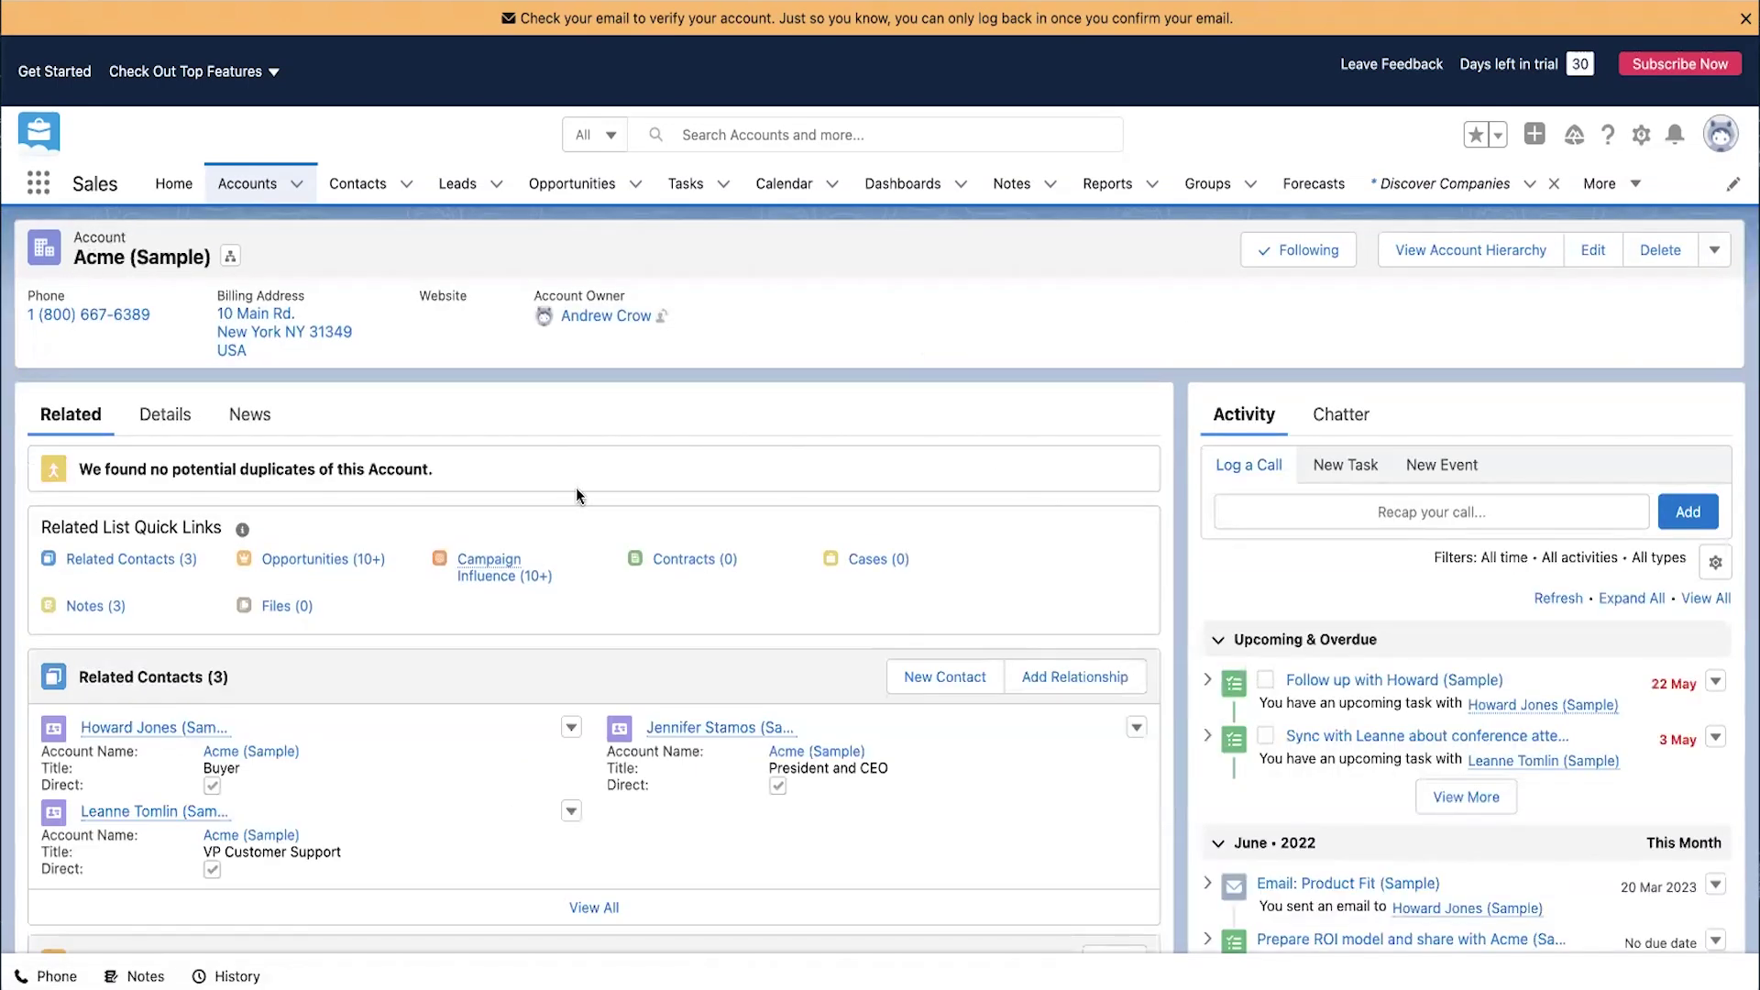
pyautogui.scroll(-2, 179, 597)
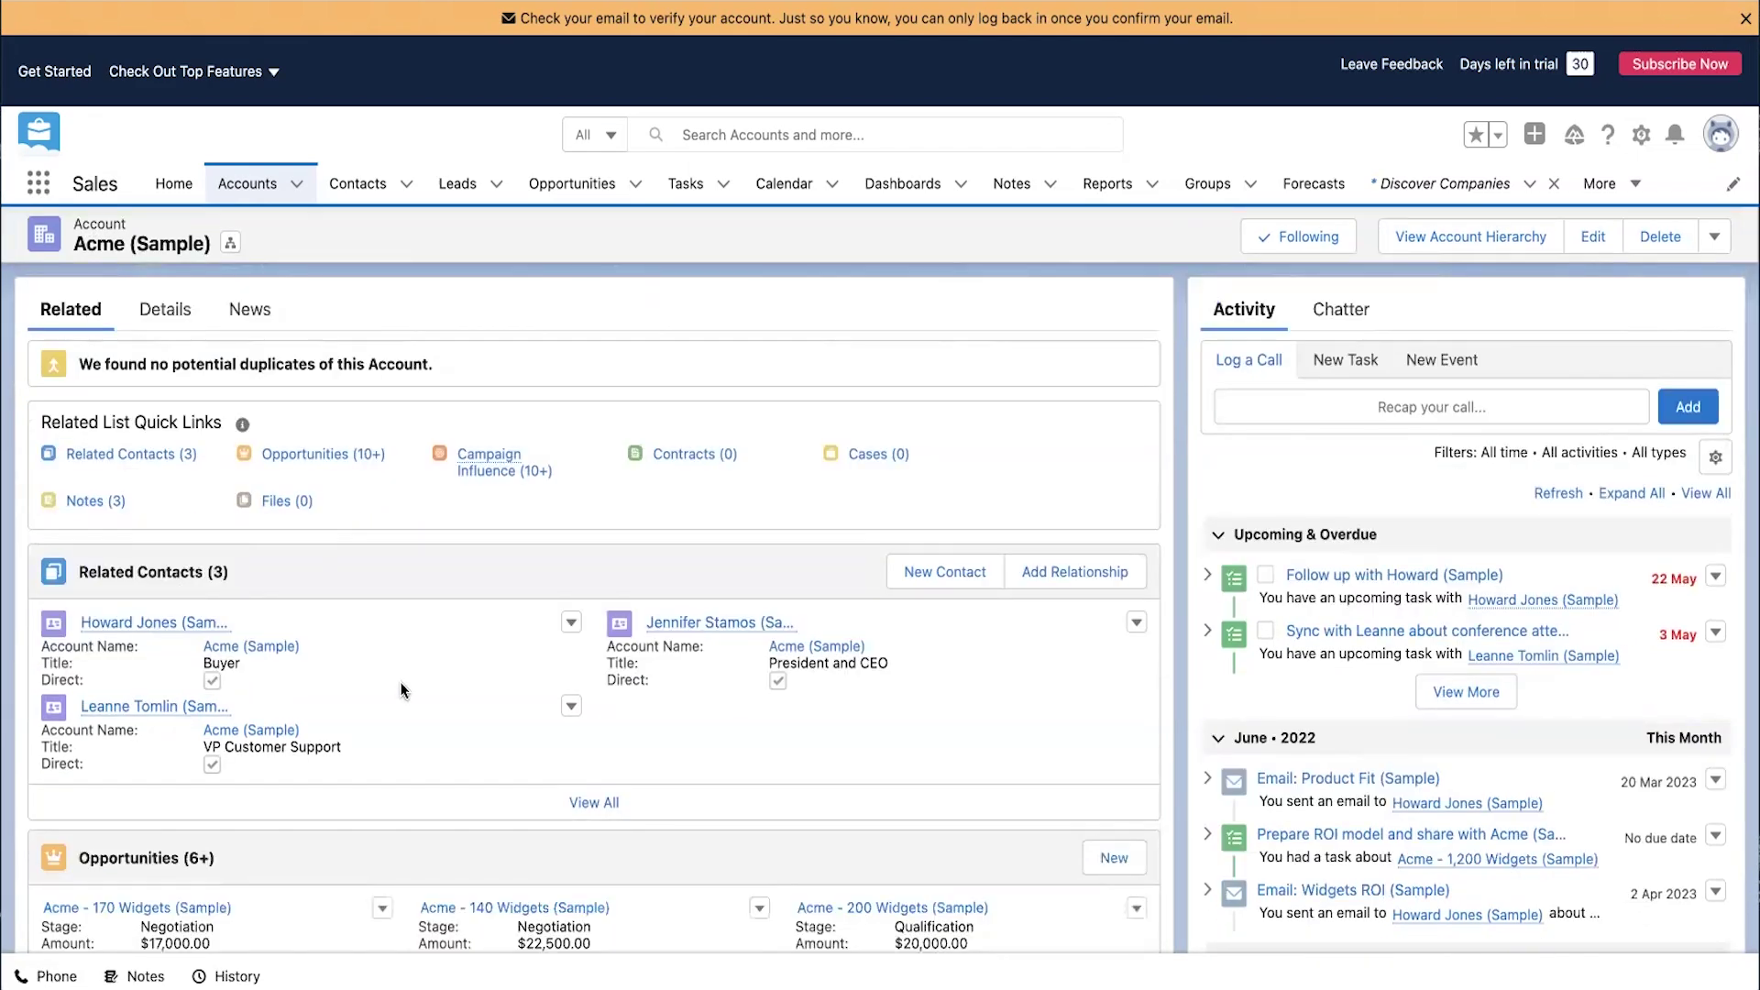
pyautogui.scroll(-2, 400, 682)
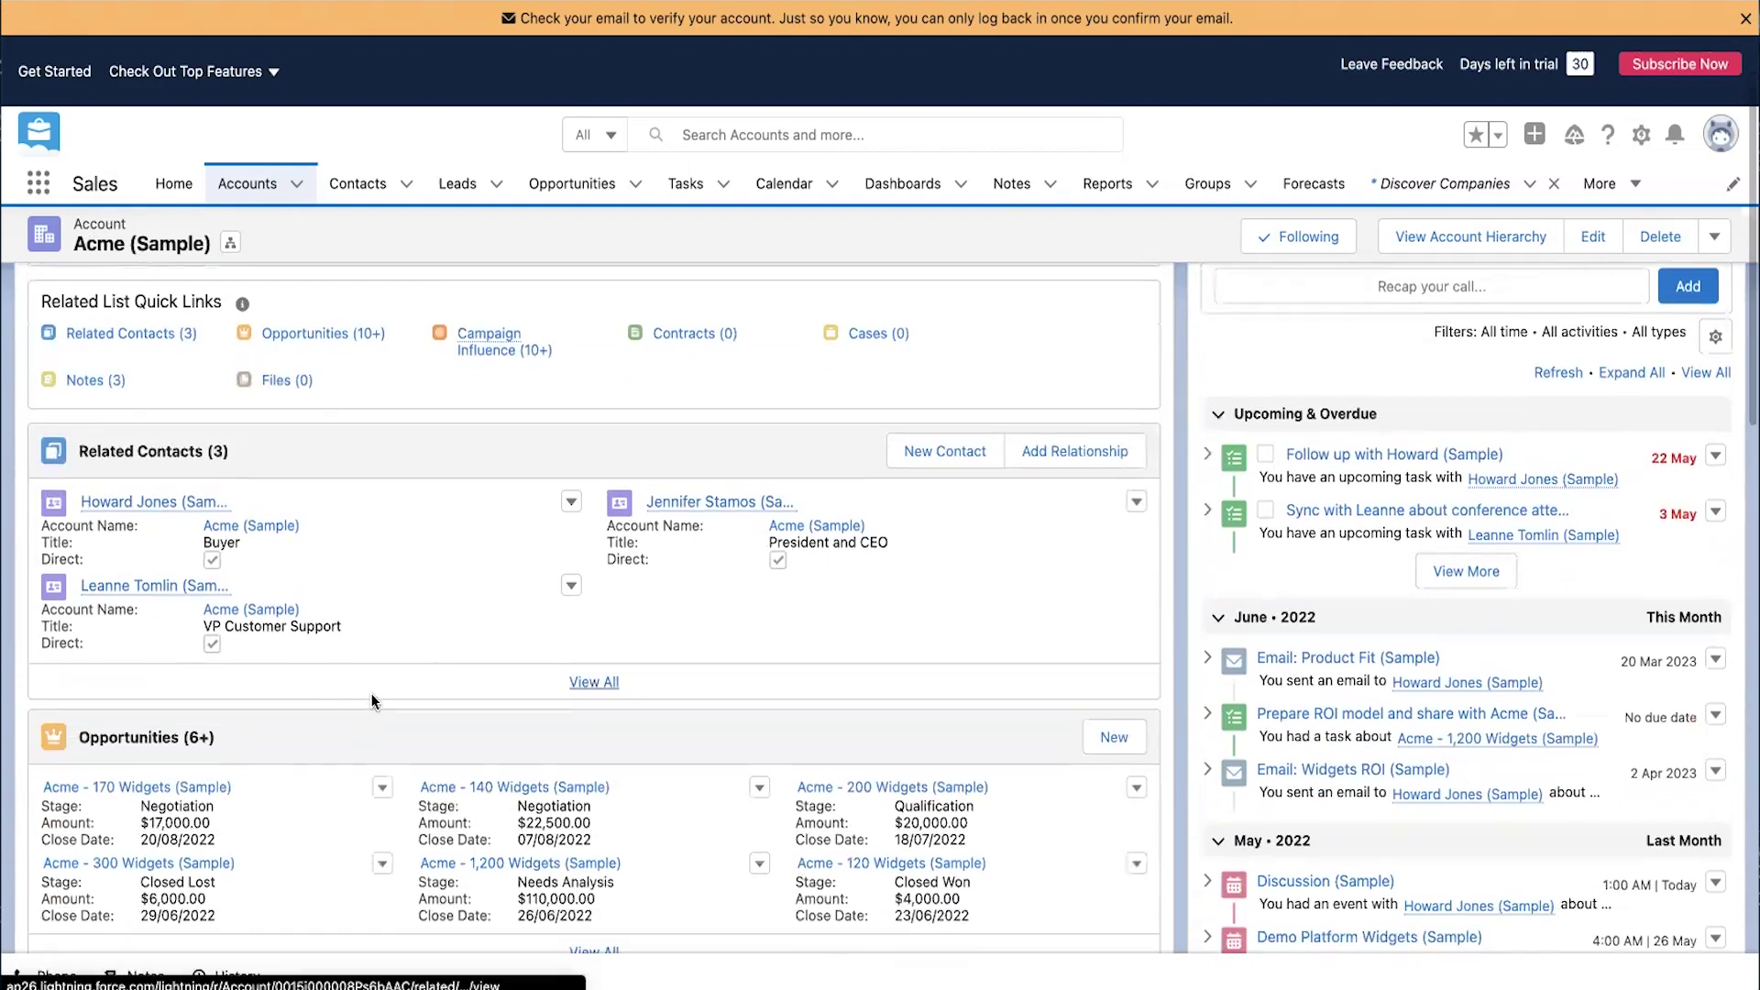
pyautogui.scroll(-4, 344, 729)
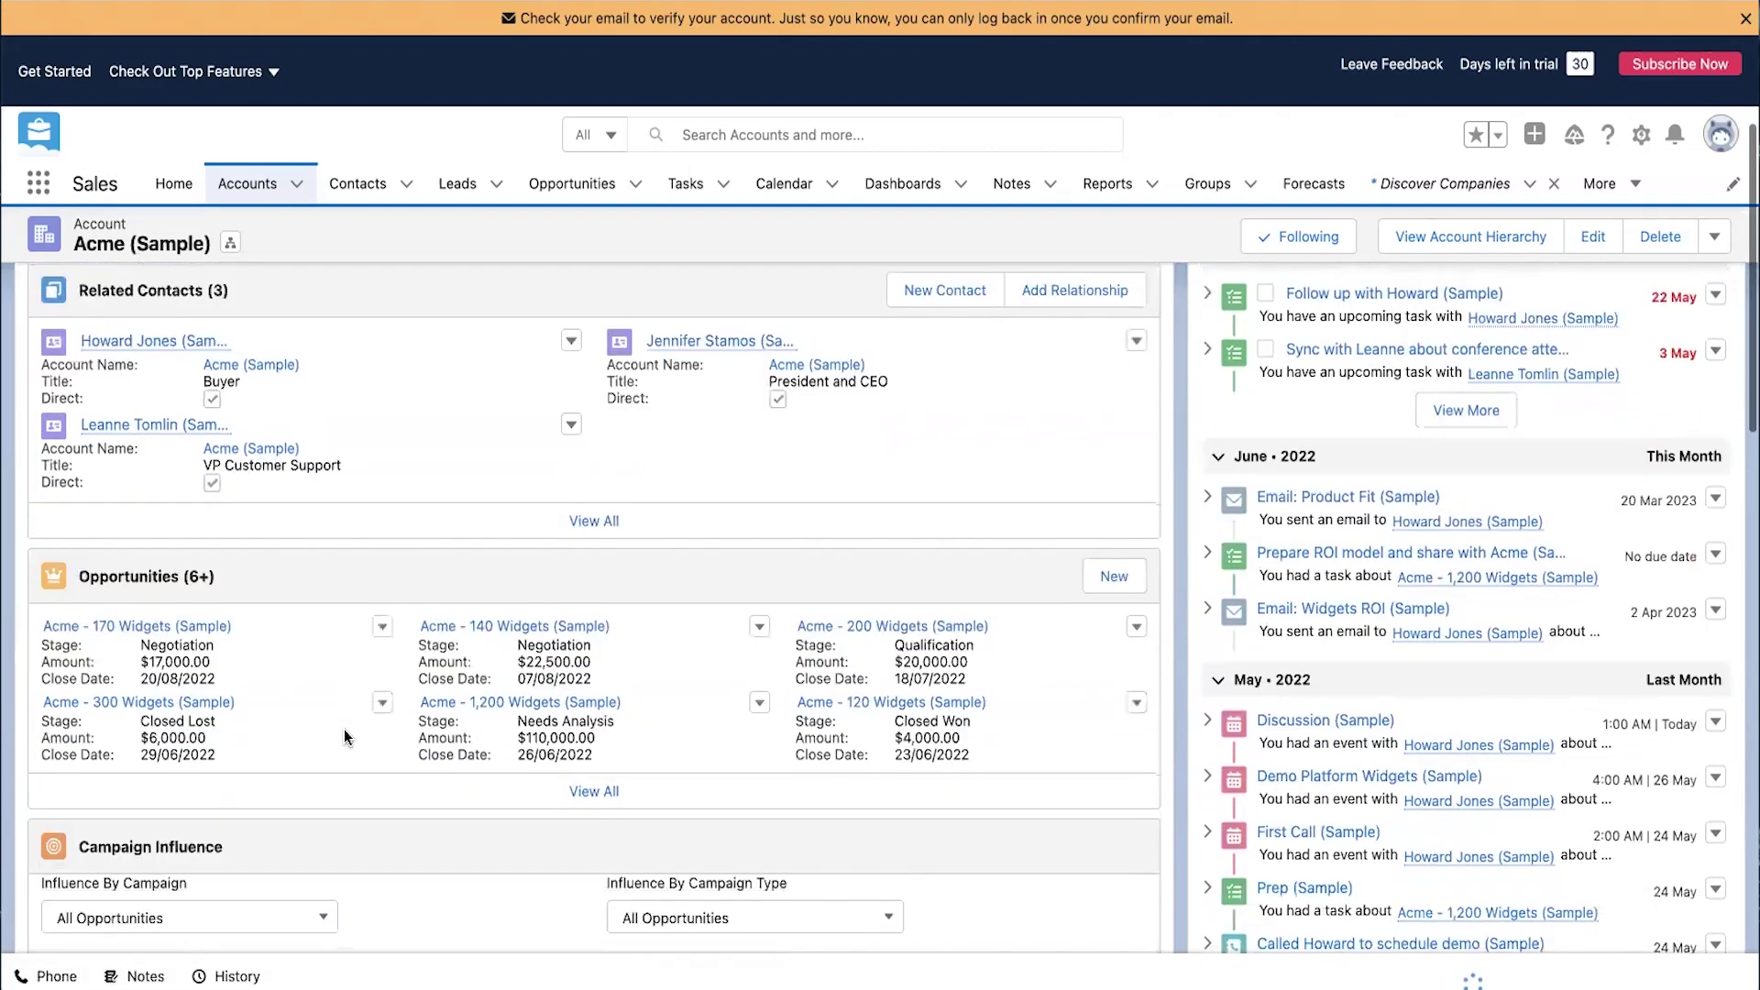
pyautogui.scroll(3, 343, 728)
pyautogui.scroll(5, 343, 729)
pyautogui.scroll(-15, 425, 541)
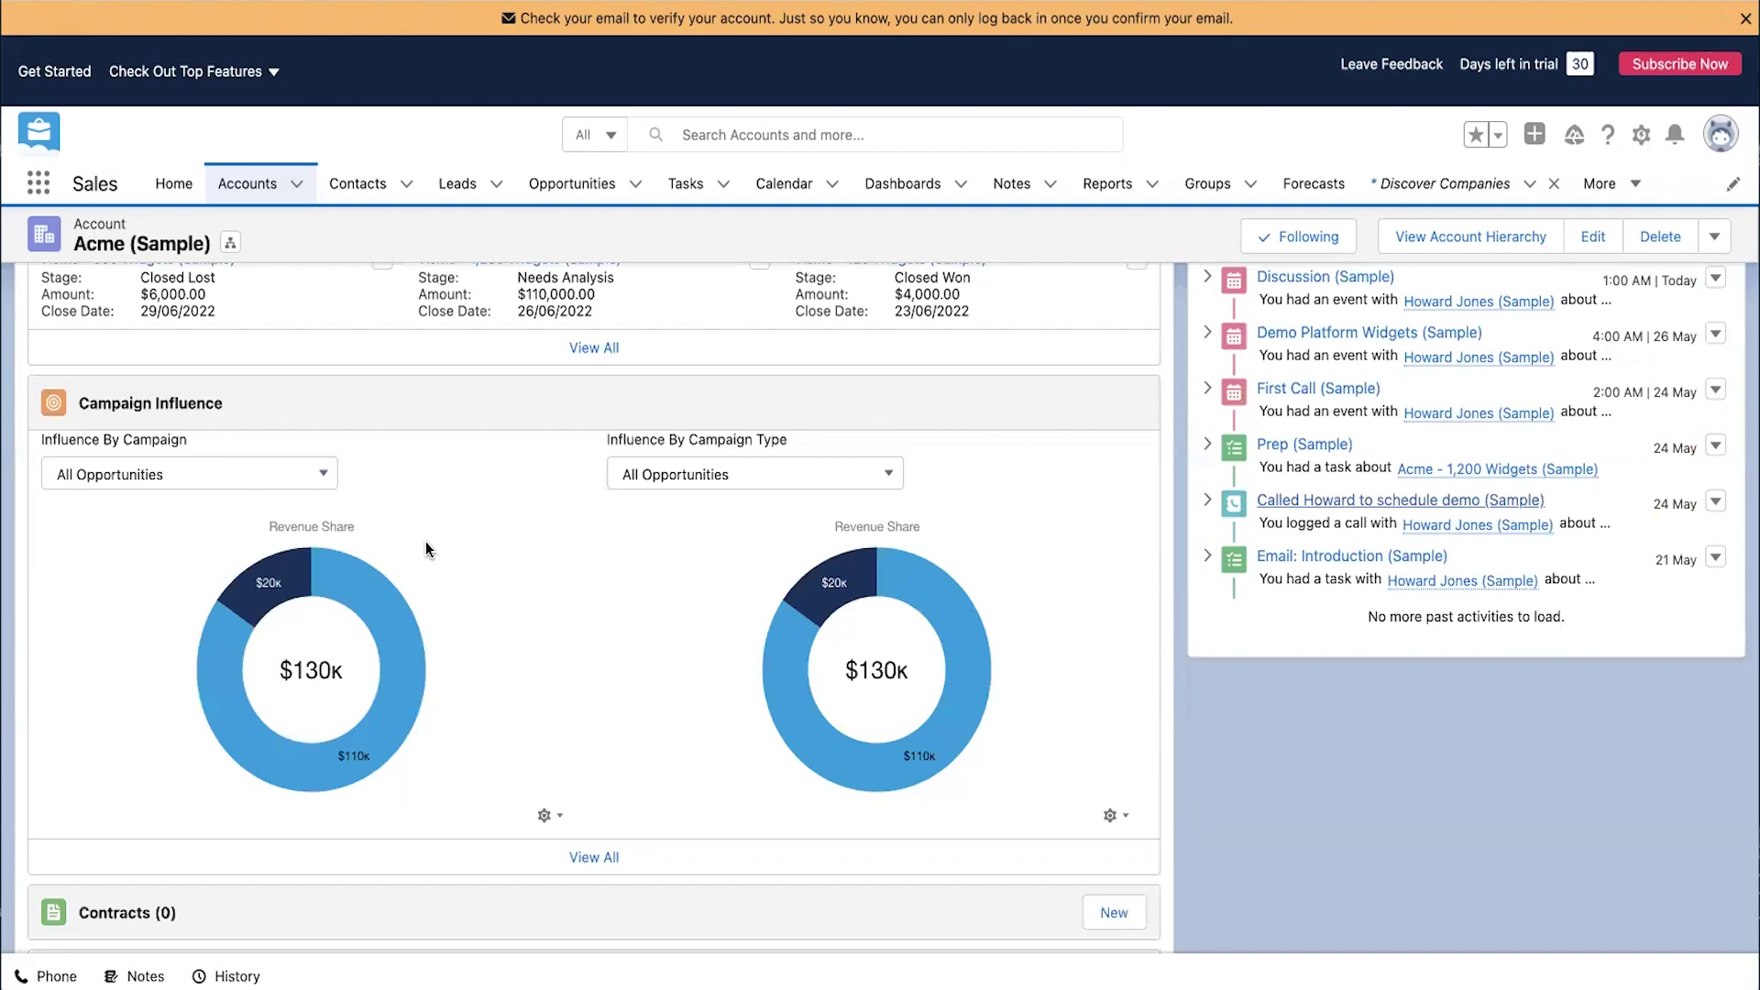
pyautogui.scroll(-2, 425, 540)
pyautogui.scroll(3, 425, 541)
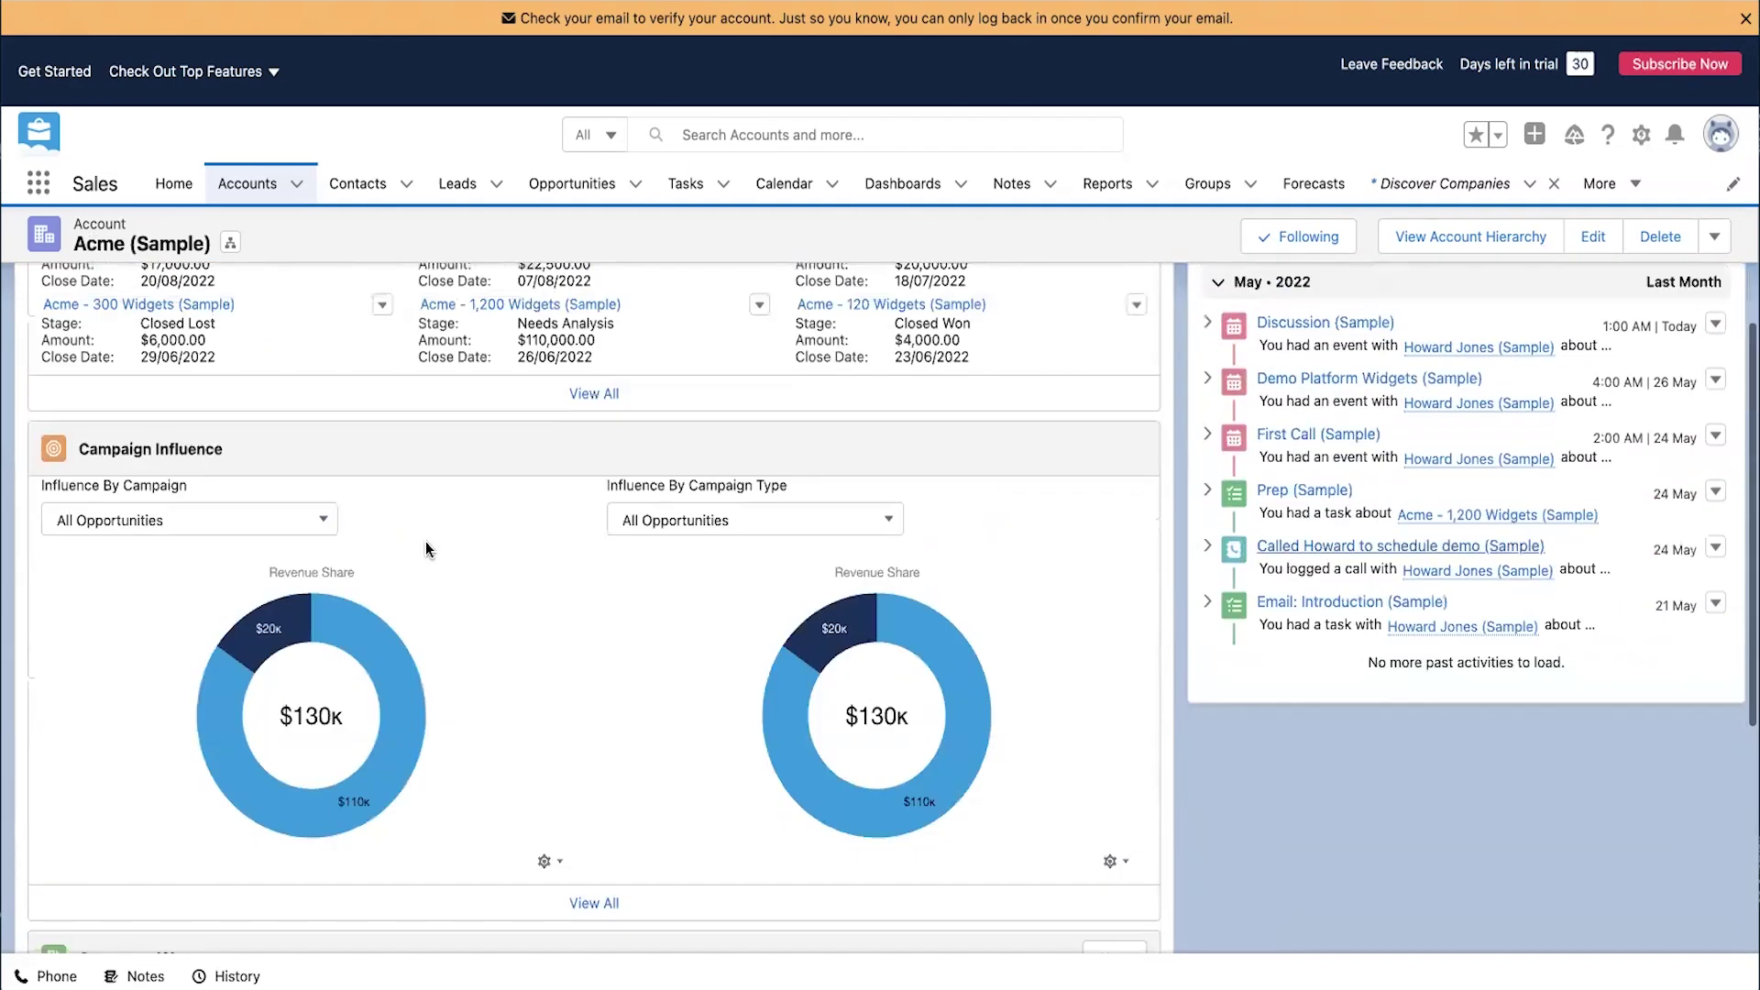
pyautogui.scroll(15, 425, 541)
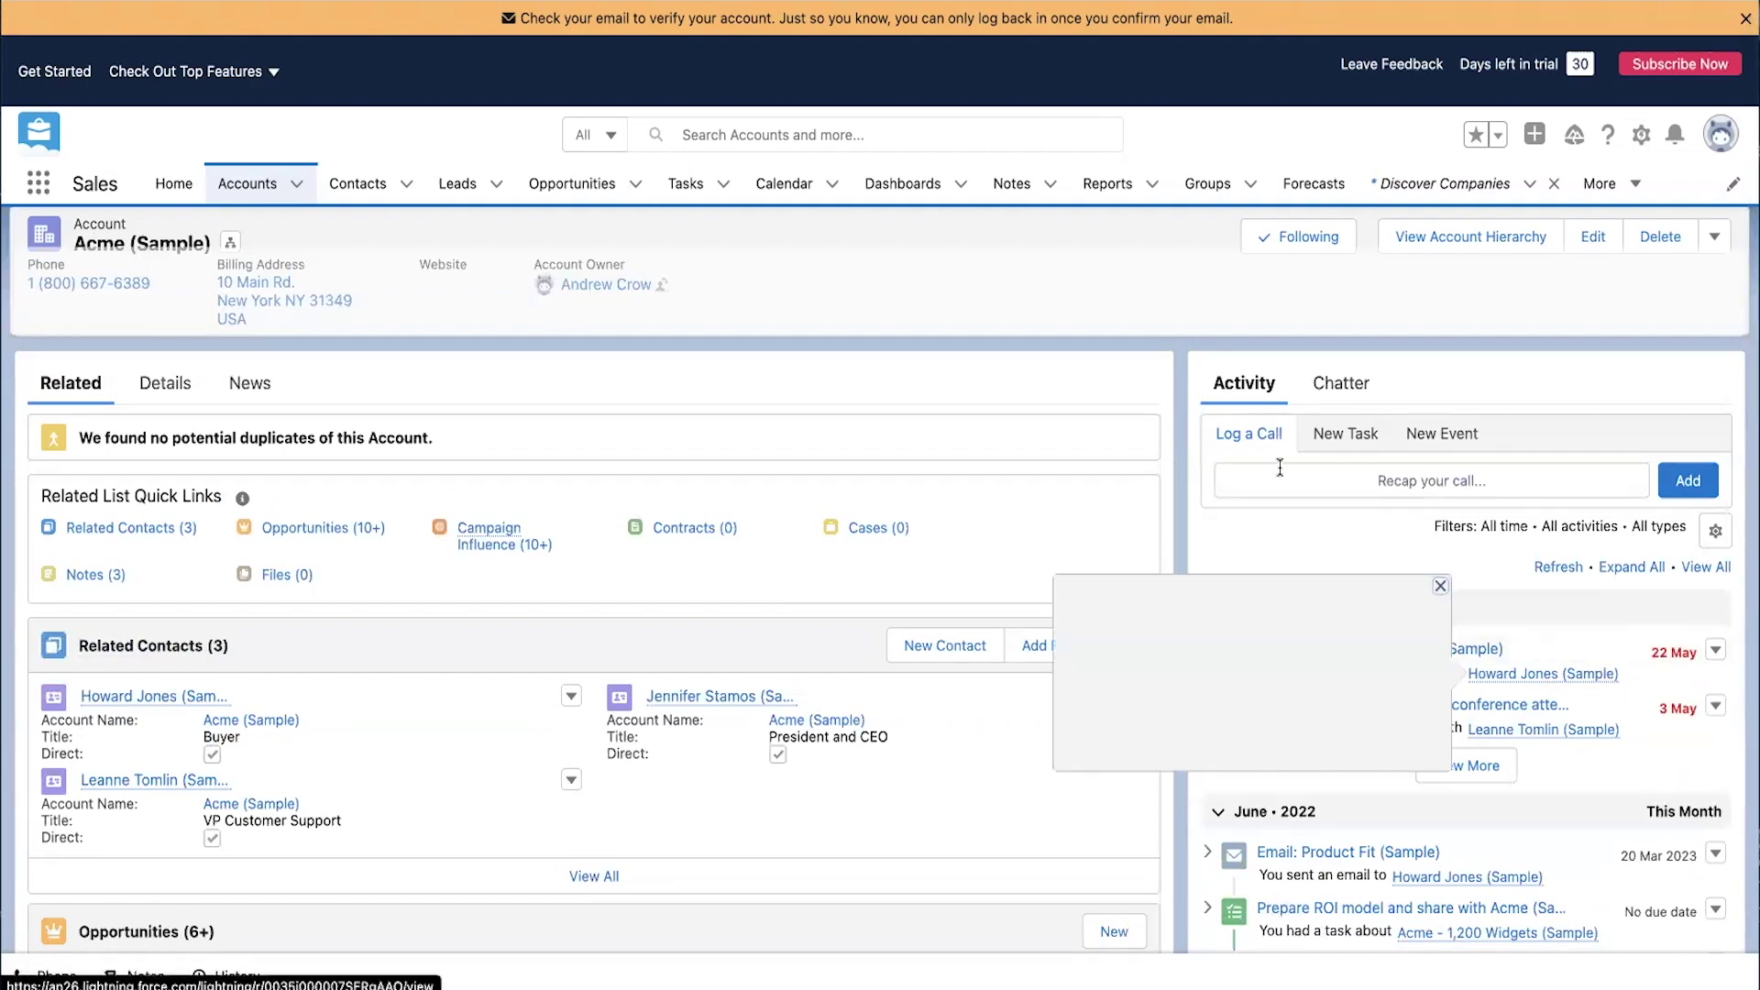
# Review the Acme account's upcoming tasks and past activity by month, along with its contracts, cases and notes
pyautogui.scroll(-2, 1350, 601)
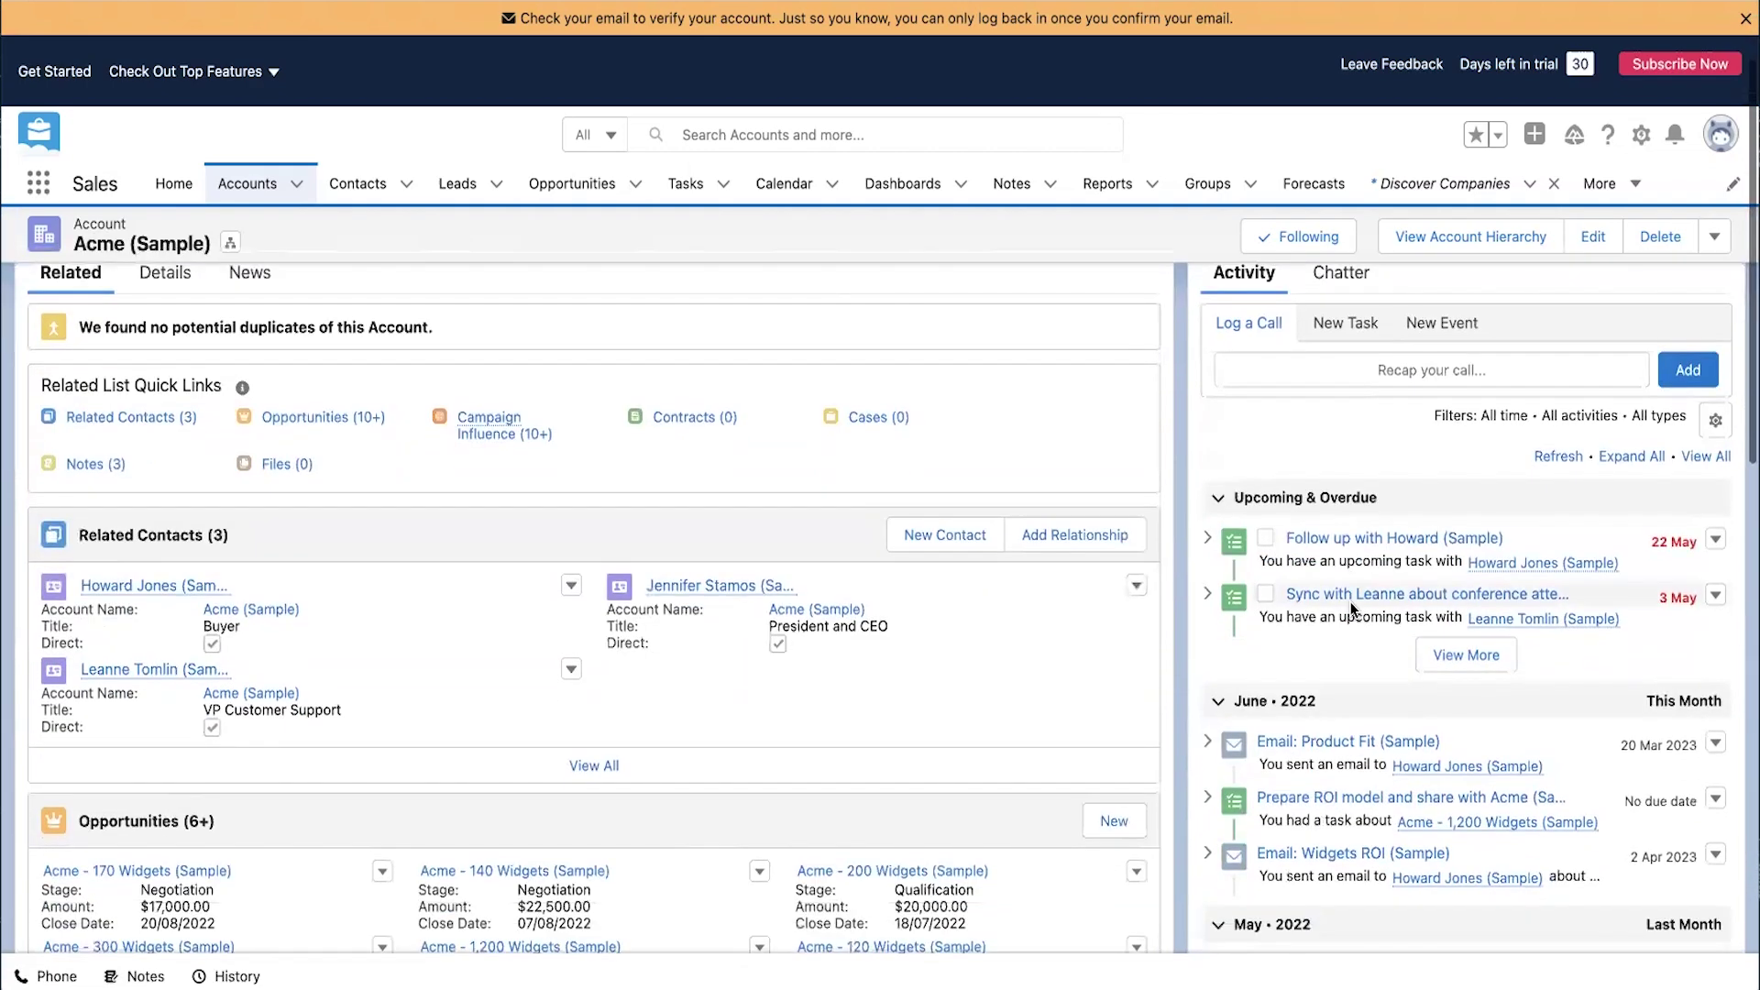
pyautogui.scroll(2, 369, 324)
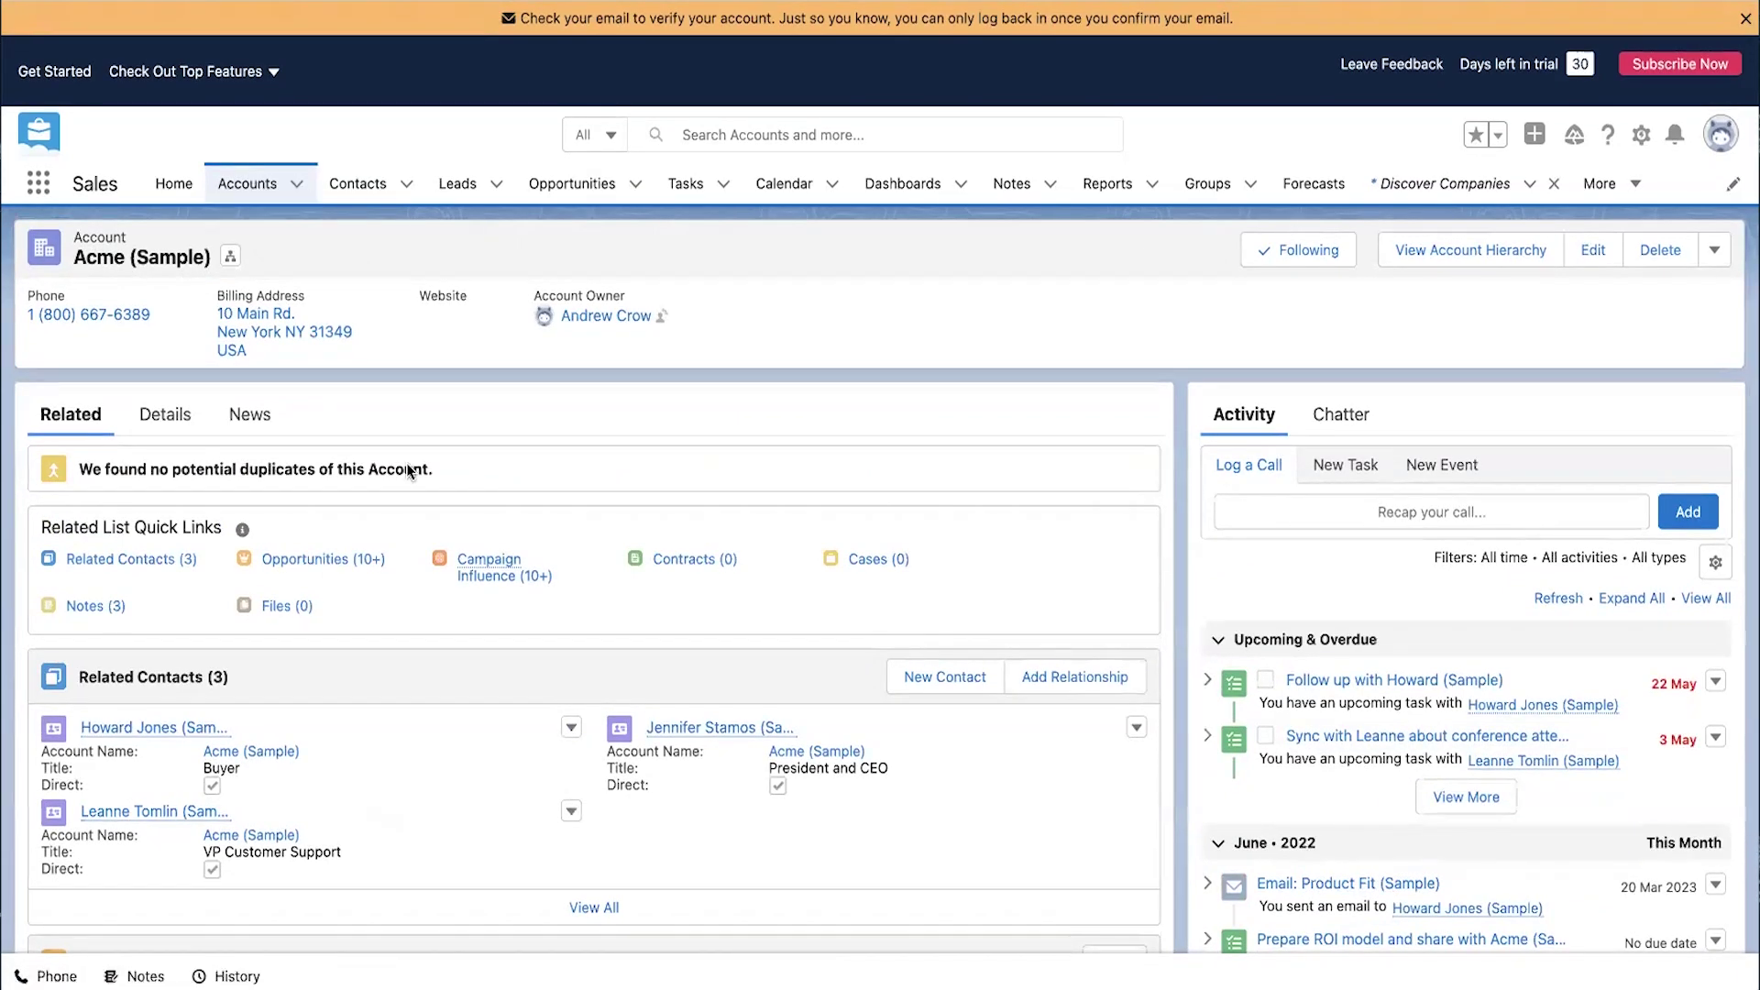
pyautogui.scroll(-1, 410, 471)
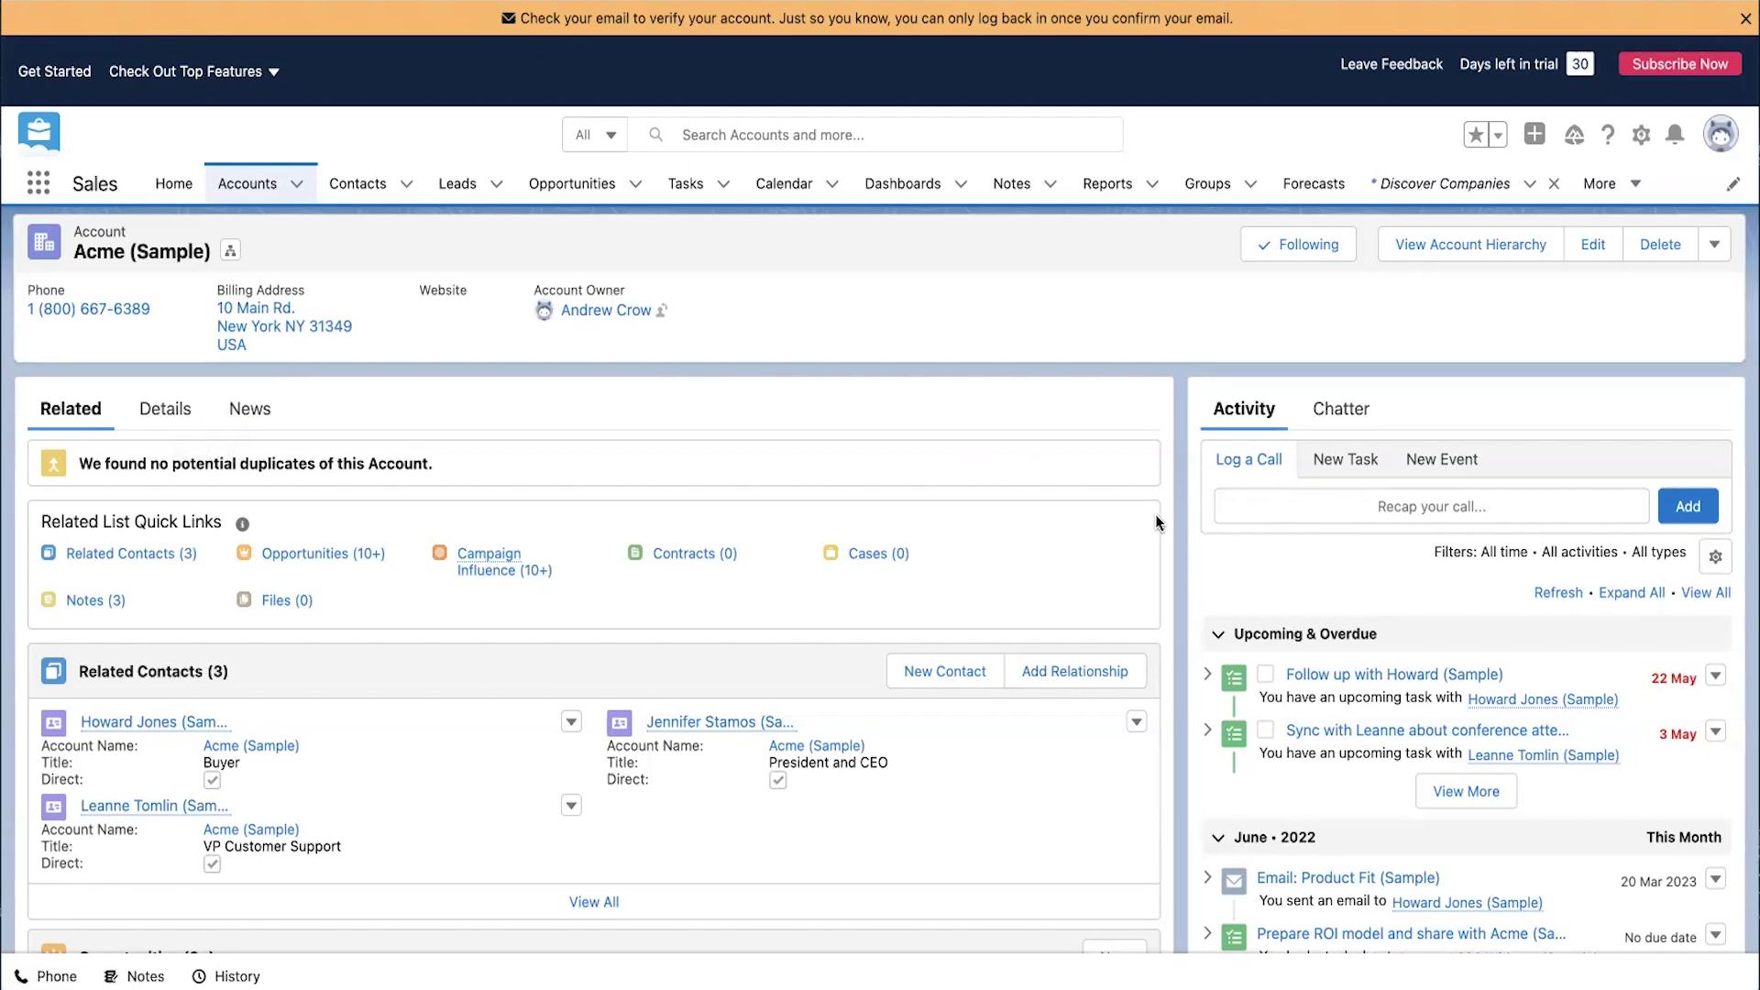
pyautogui.scroll(-1, 1157, 521)
pyautogui.scroll(-5, 1157, 521)
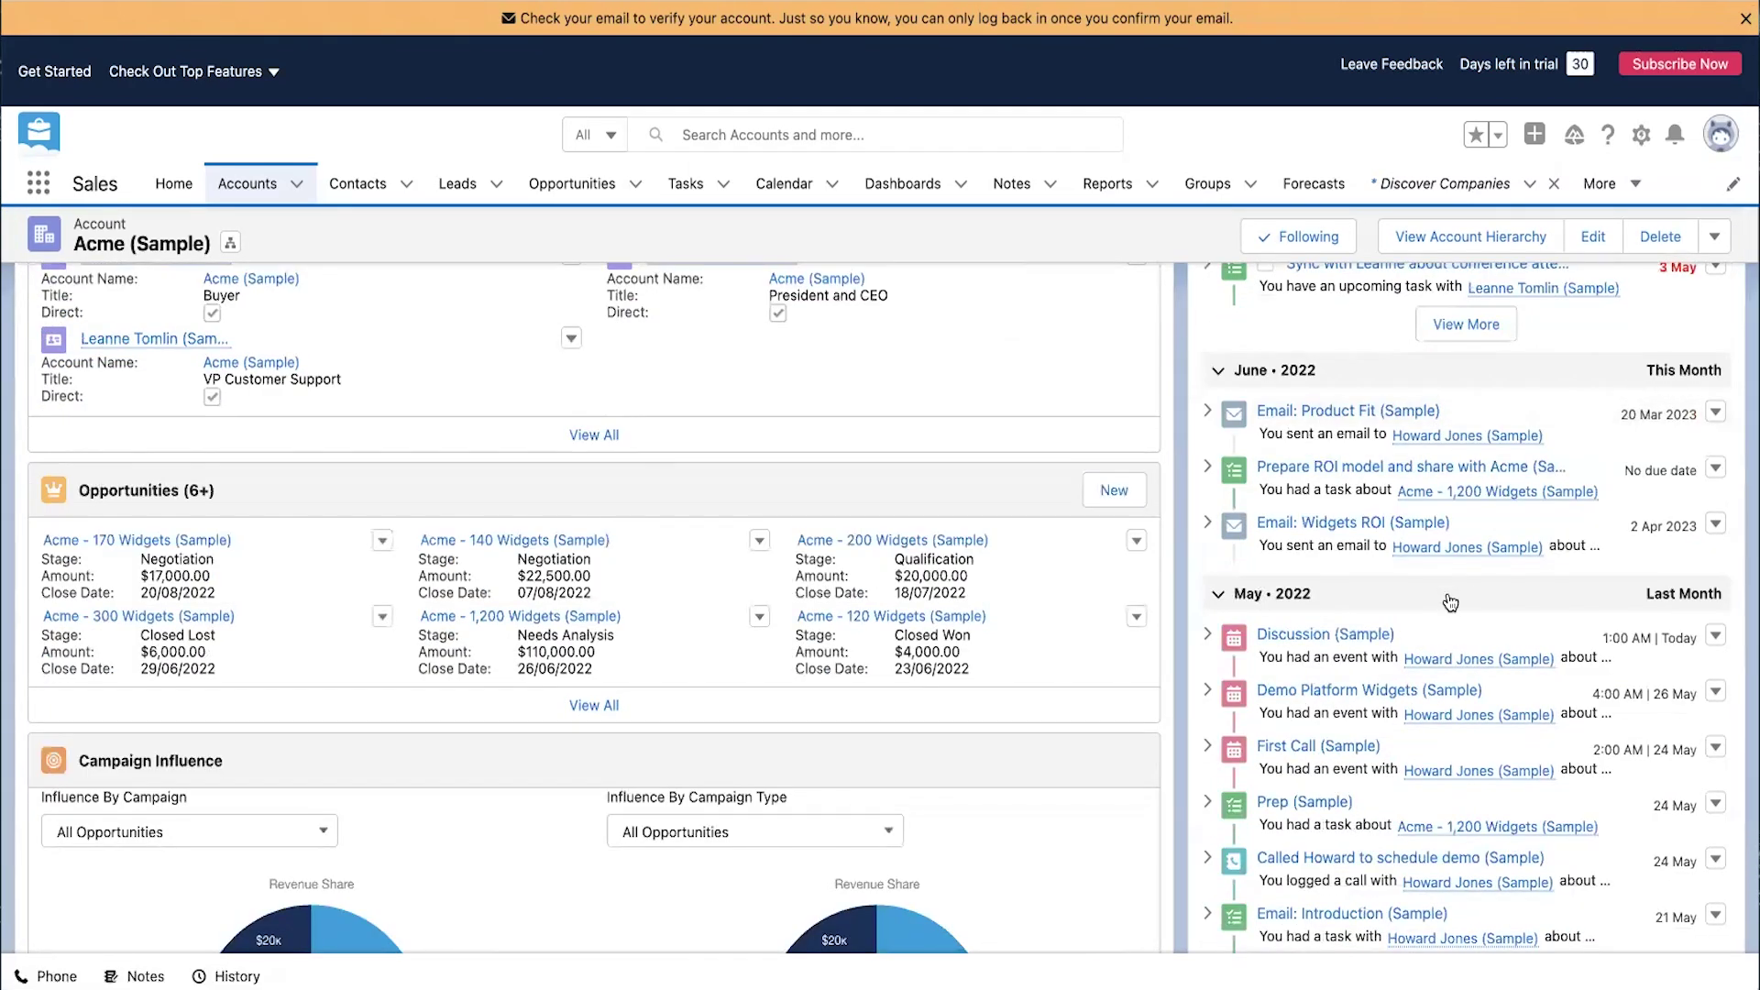
pyautogui.scroll(-1, 1449, 602)
pyautogui.scroll(-10, 1449, 602)
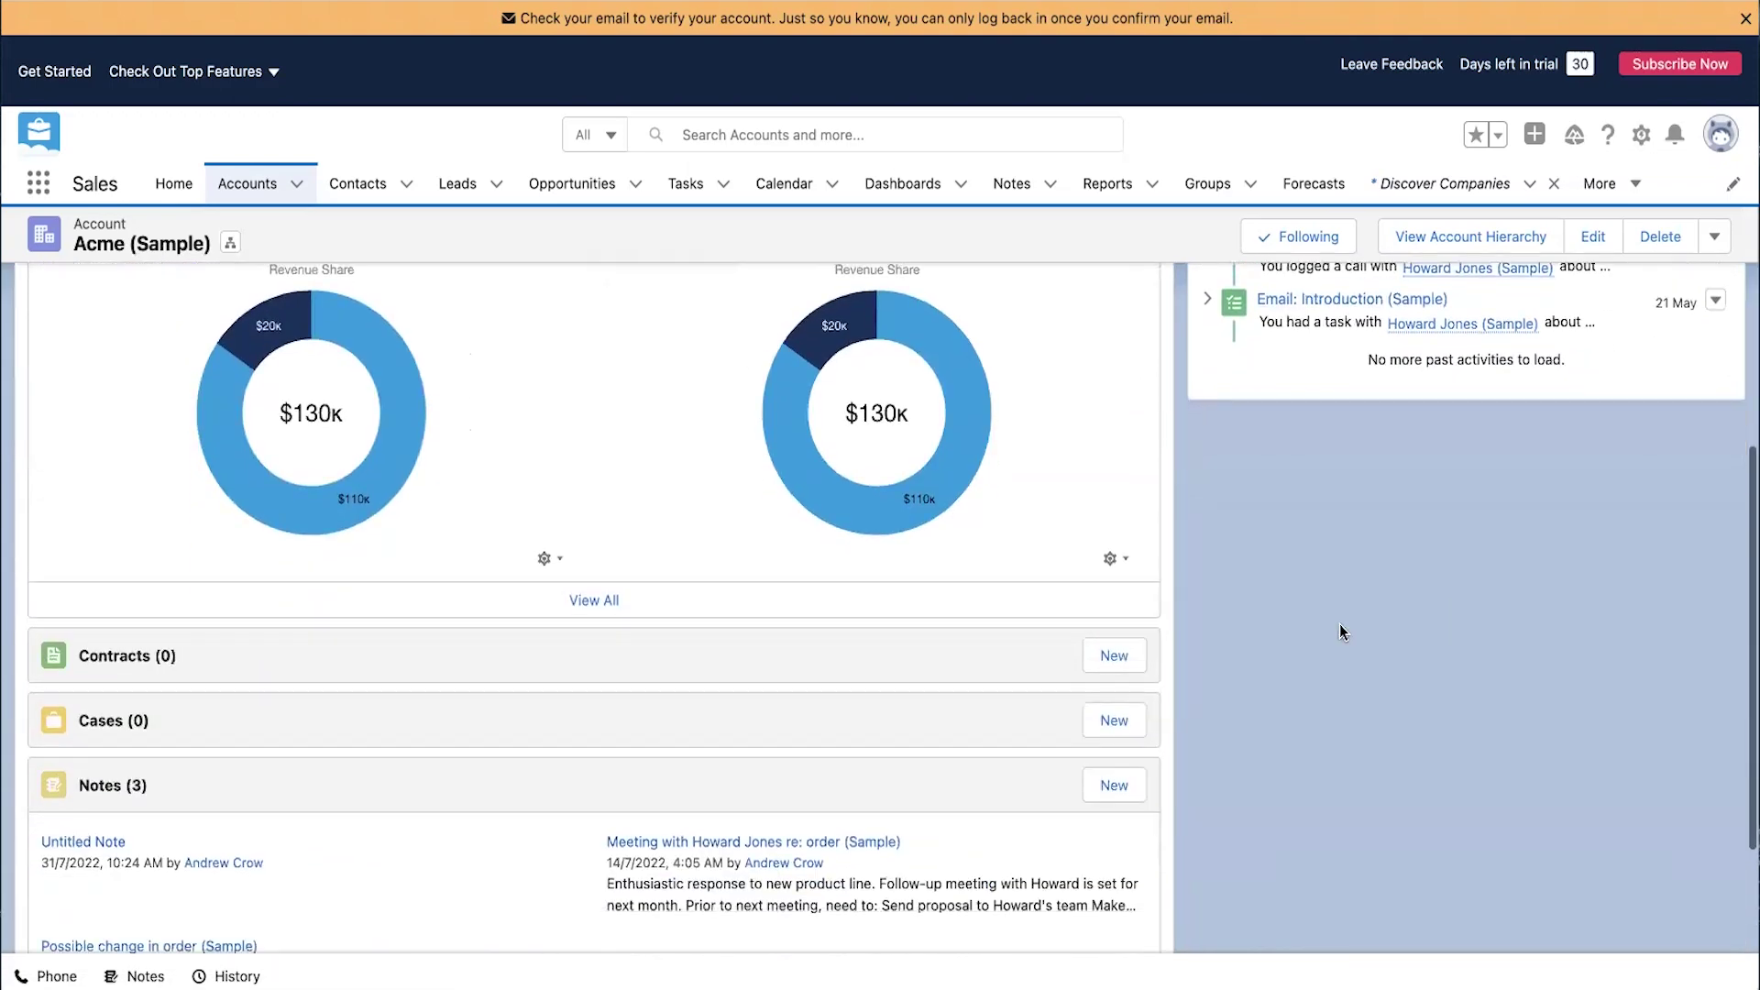
pyautogui.scroll(8, 1339, 631)
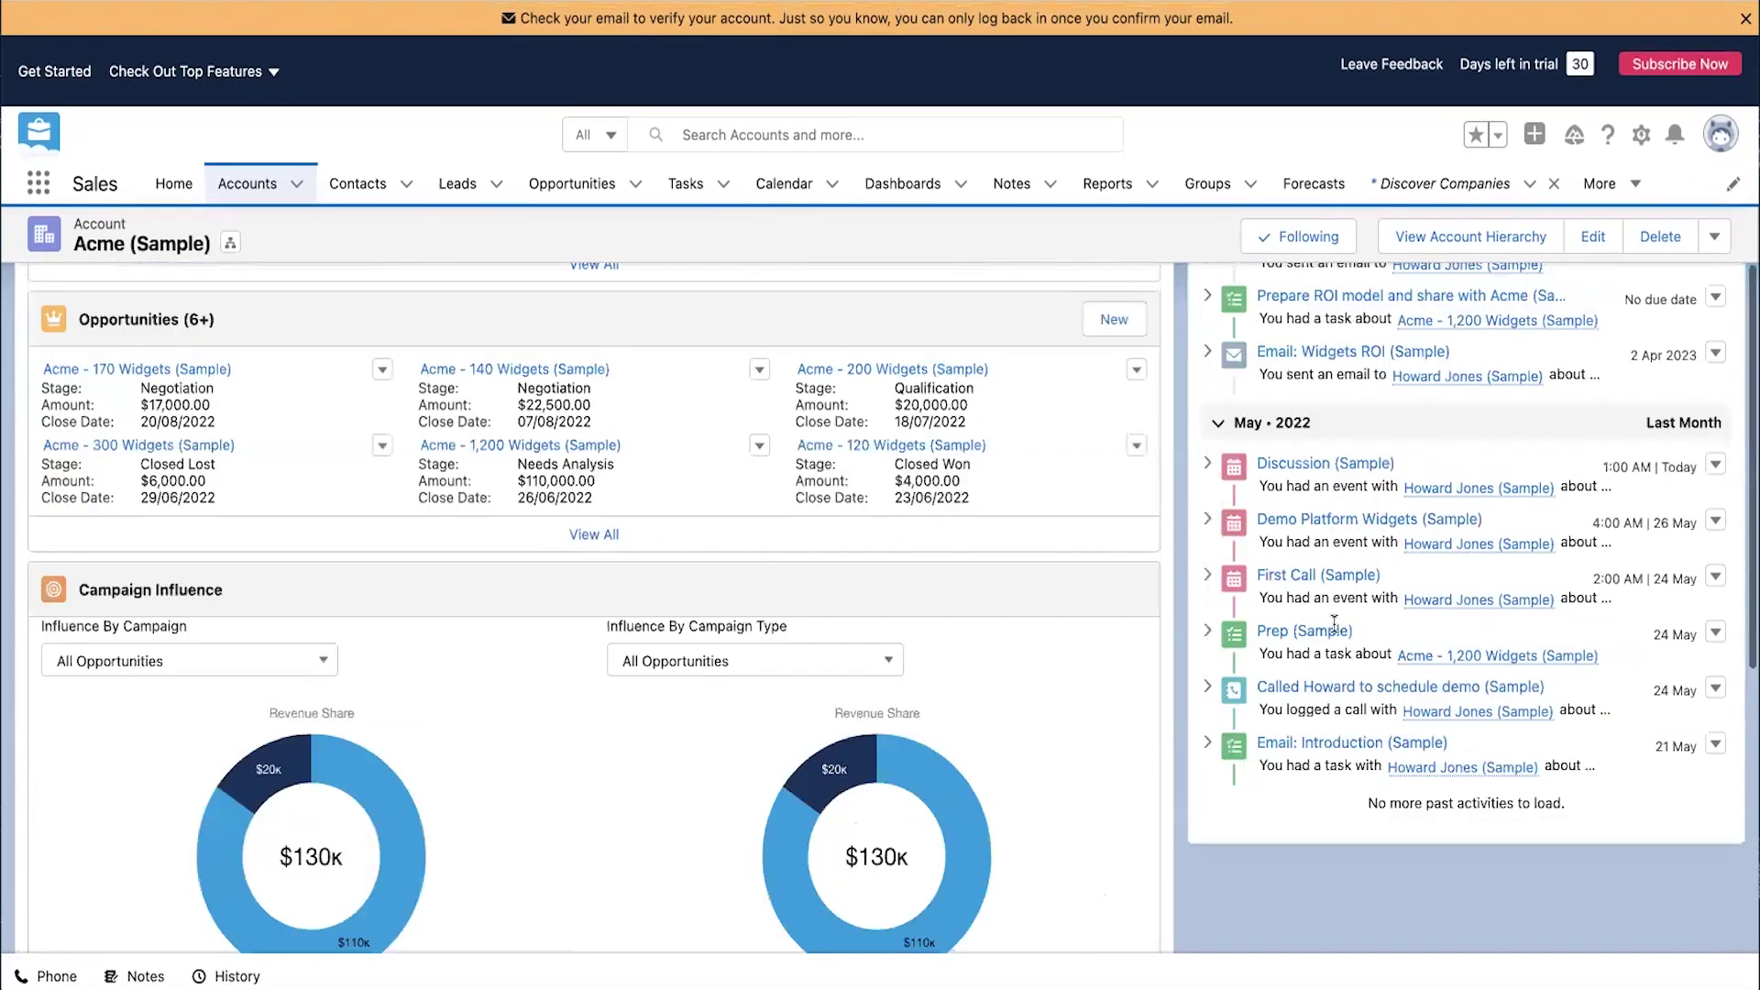
pyautogui.scroll(5, 1265, 566)
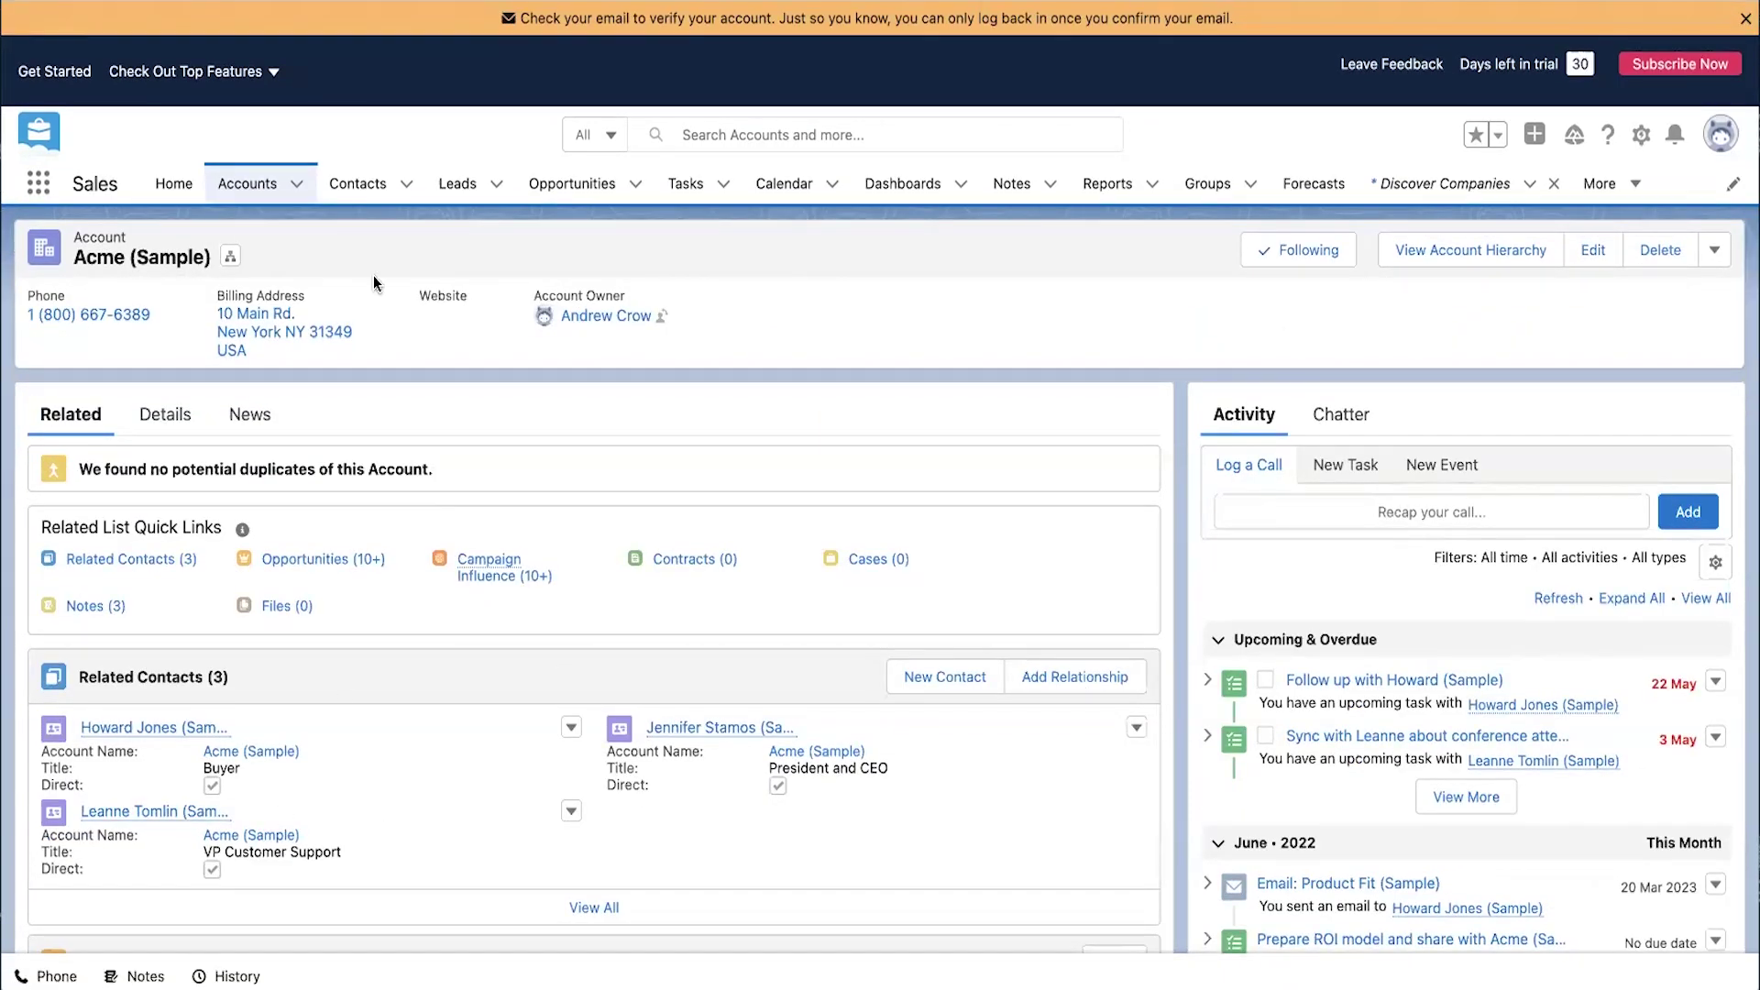
# Return to the recently viewed accounts and check which account list views are available
pyautogui.click(295, 188)
pyautogui.click(257, 190)
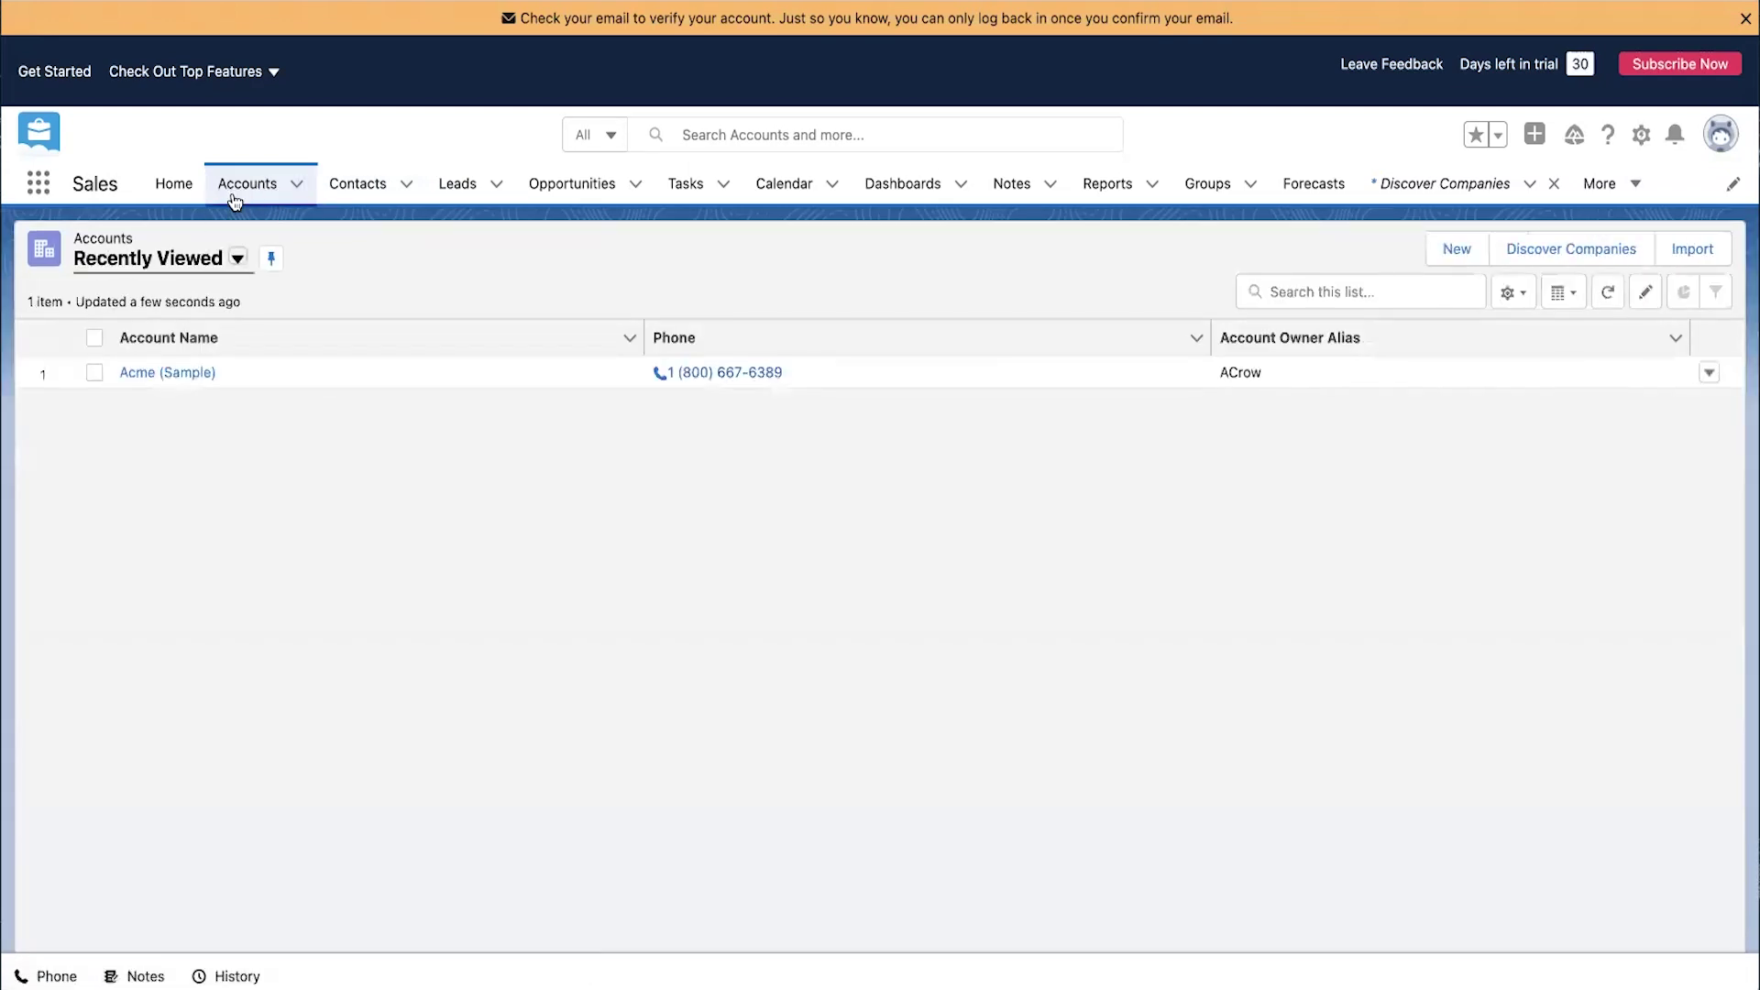
pyautogui.click(238, 260)
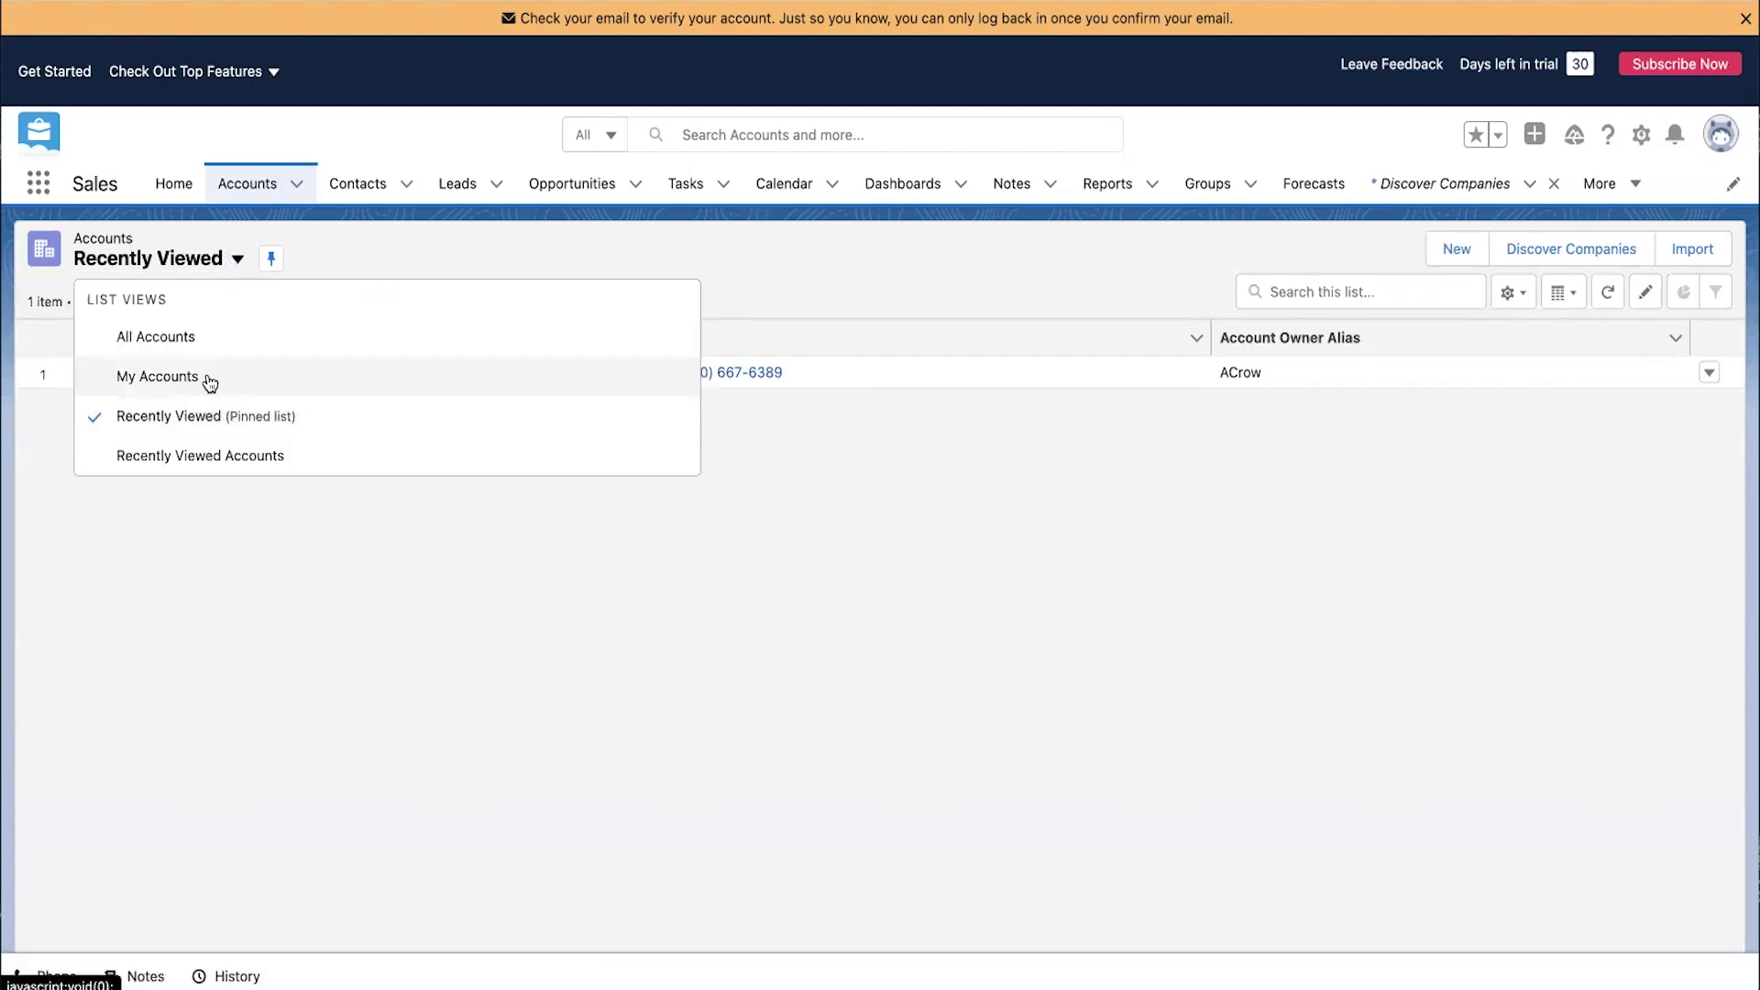
pyautogui.click(977, 593)
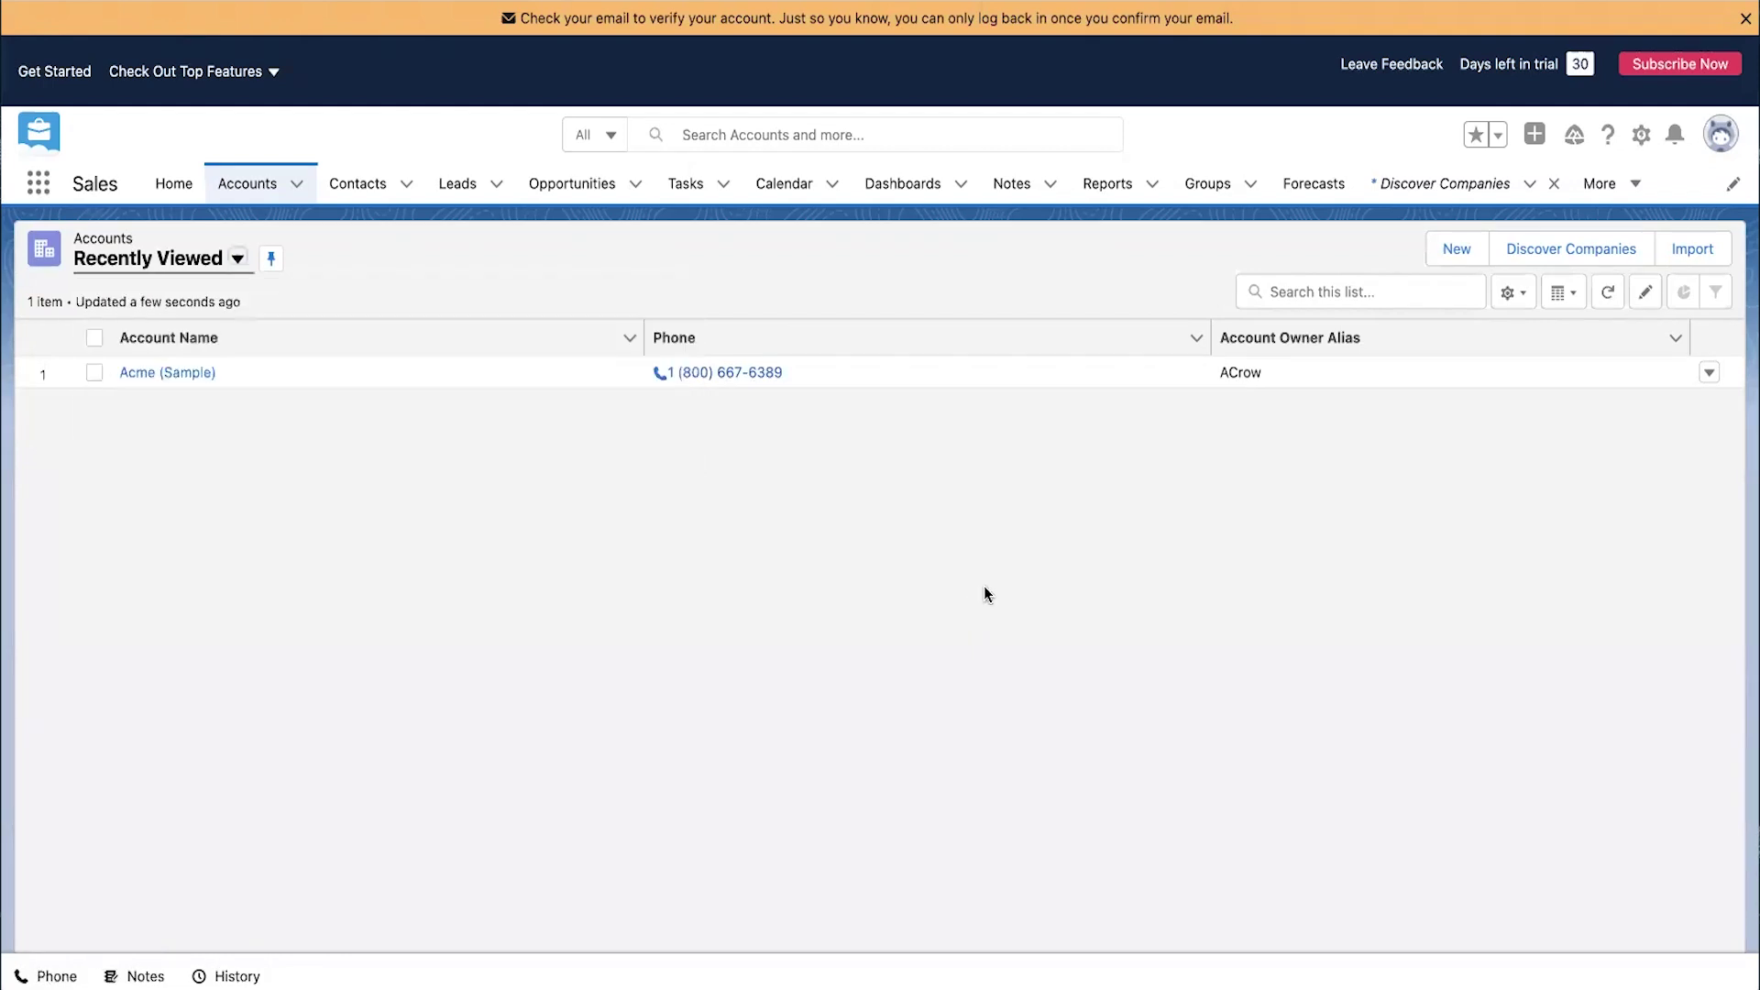
# Try out the new account form by looking up company names beginning with 1, and discard the form
pyautogui.click(1457, 253)
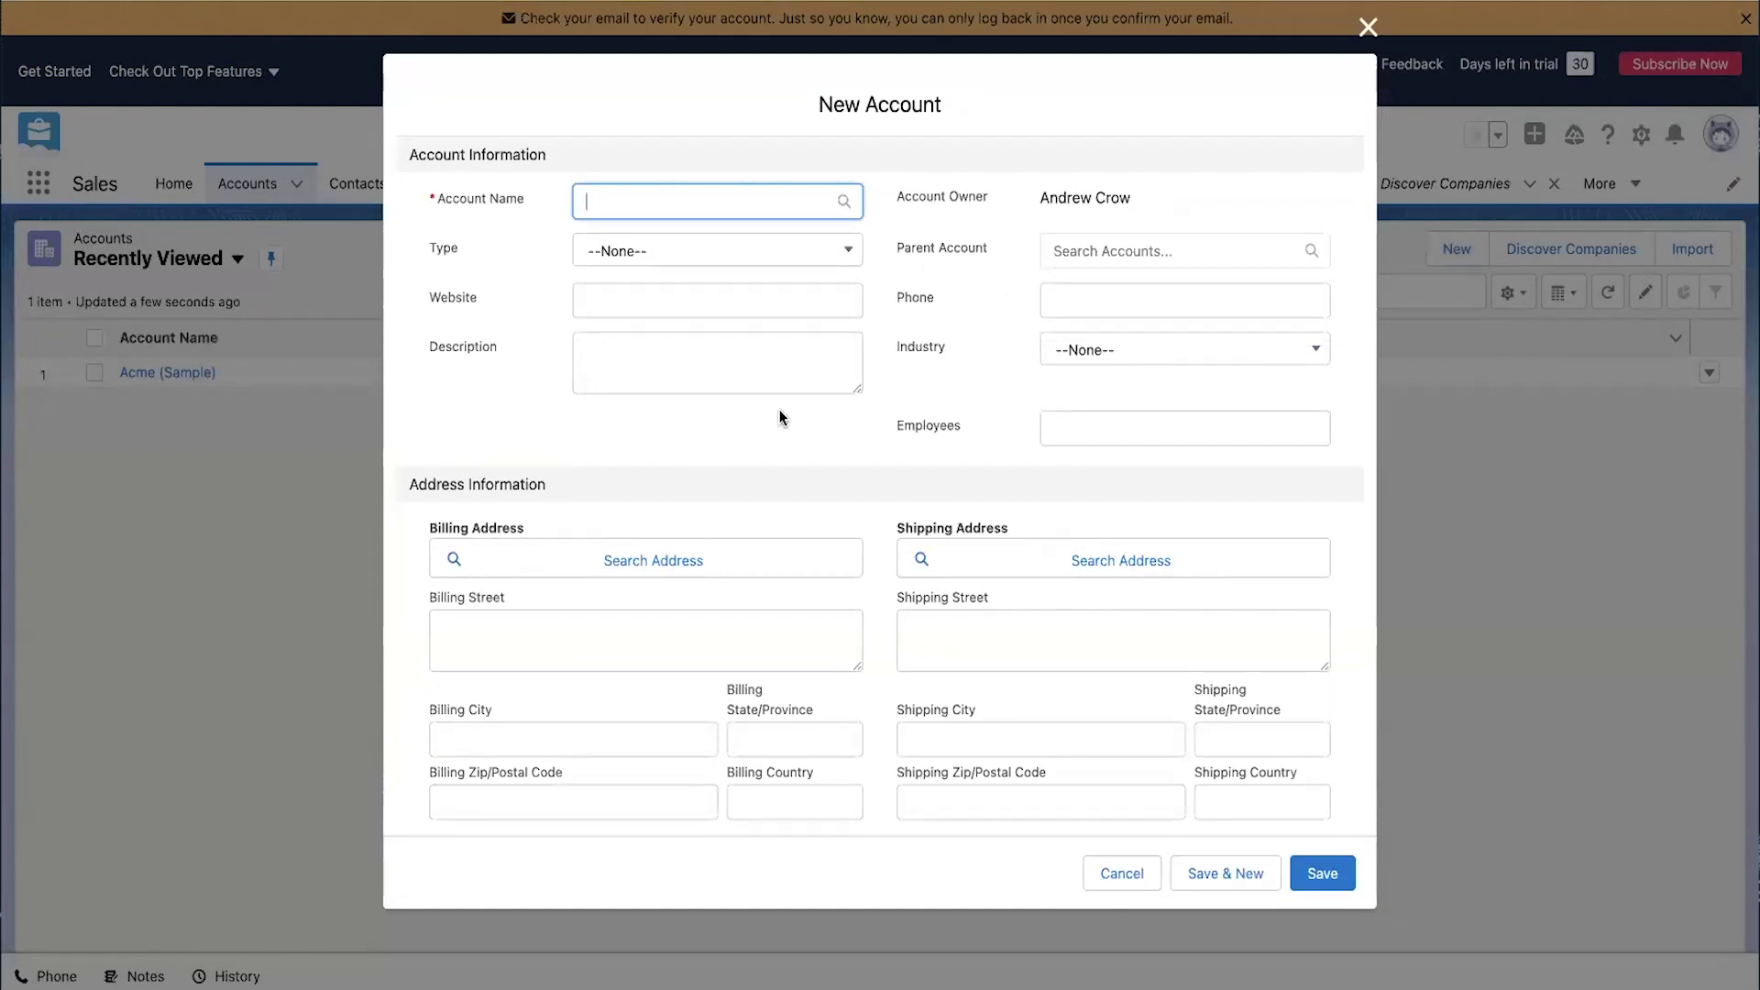
pyautogui.write('11sell')
pyautogui.press('BackSpace')
pyautogui.press('BackSpace')
pyautogui.press('BackSpace')
pyautogui.press('BackSpace')
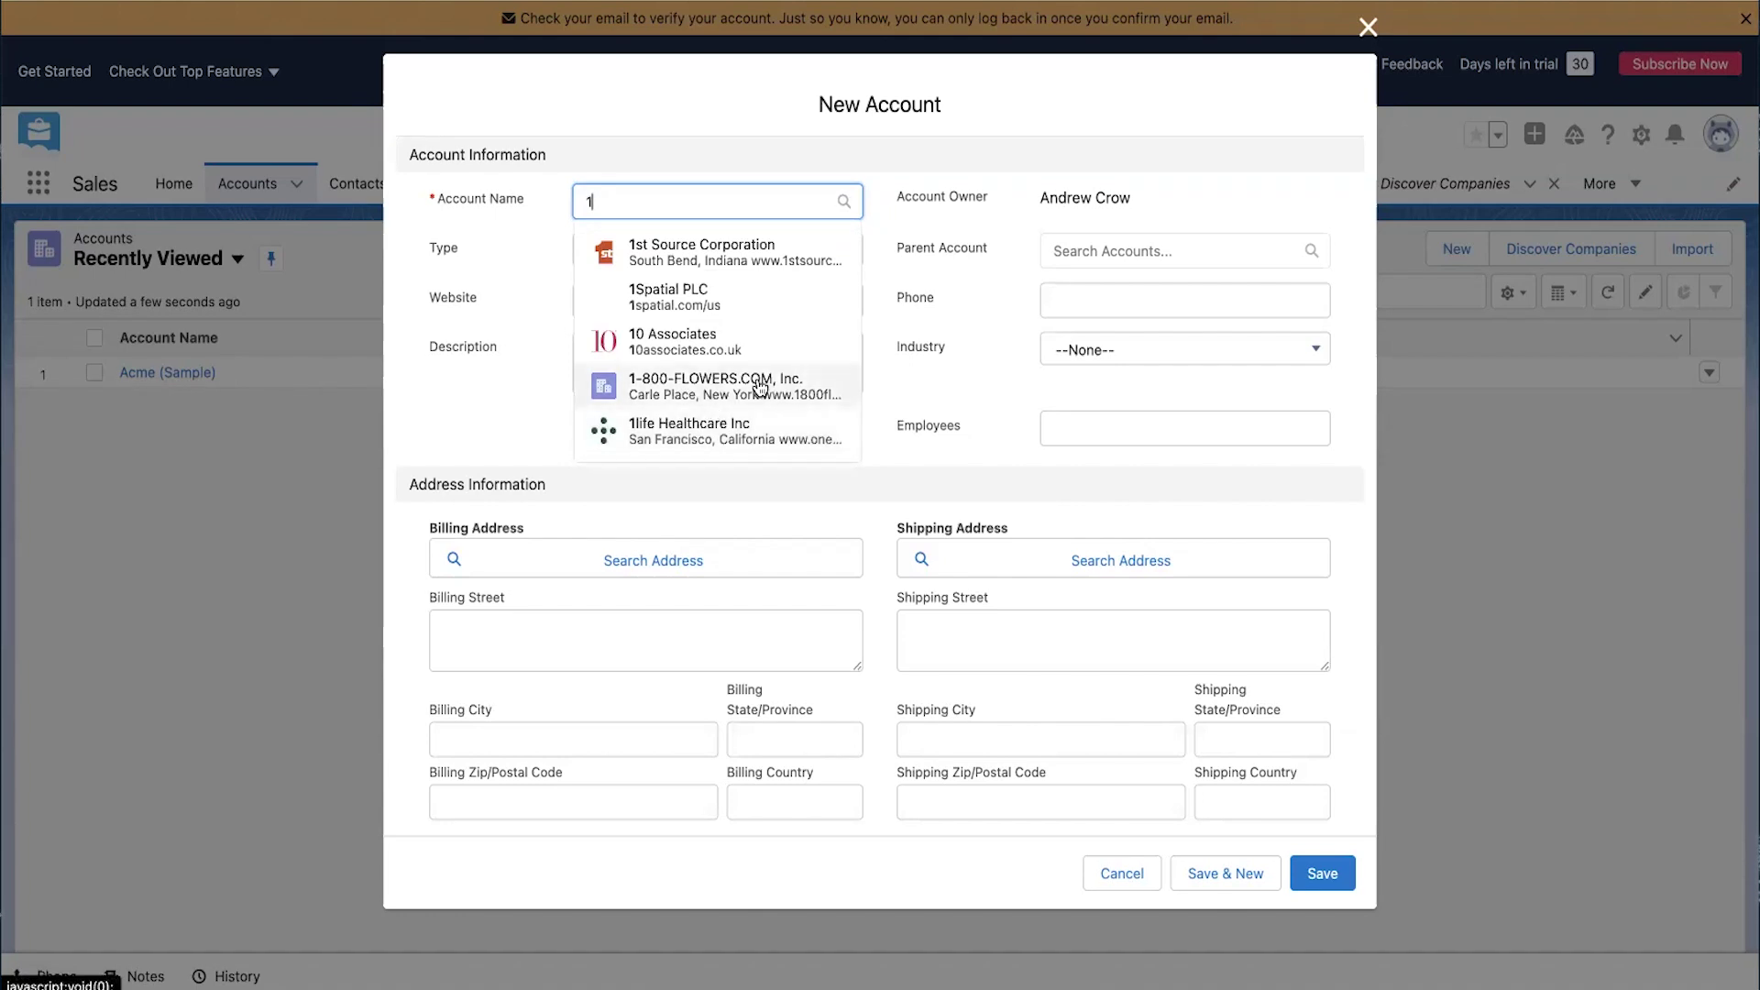
pyautogui.scroll(-1, 760, 386)
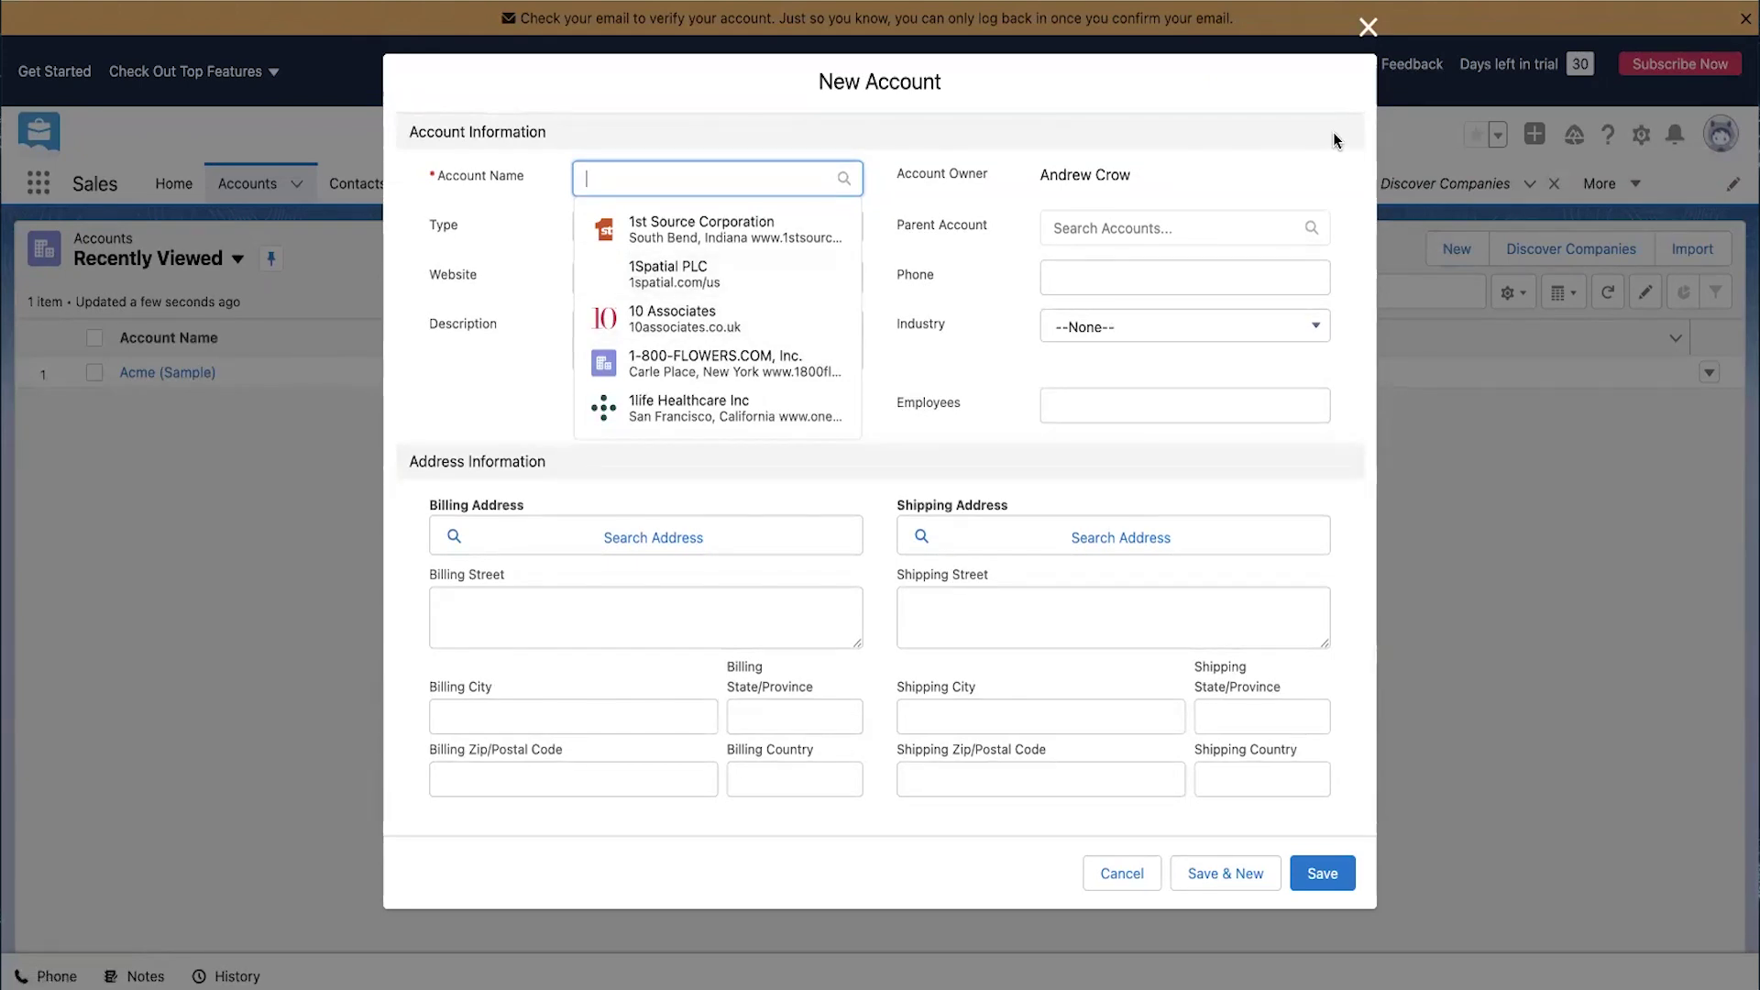
pyautogui.click(1368, 28)
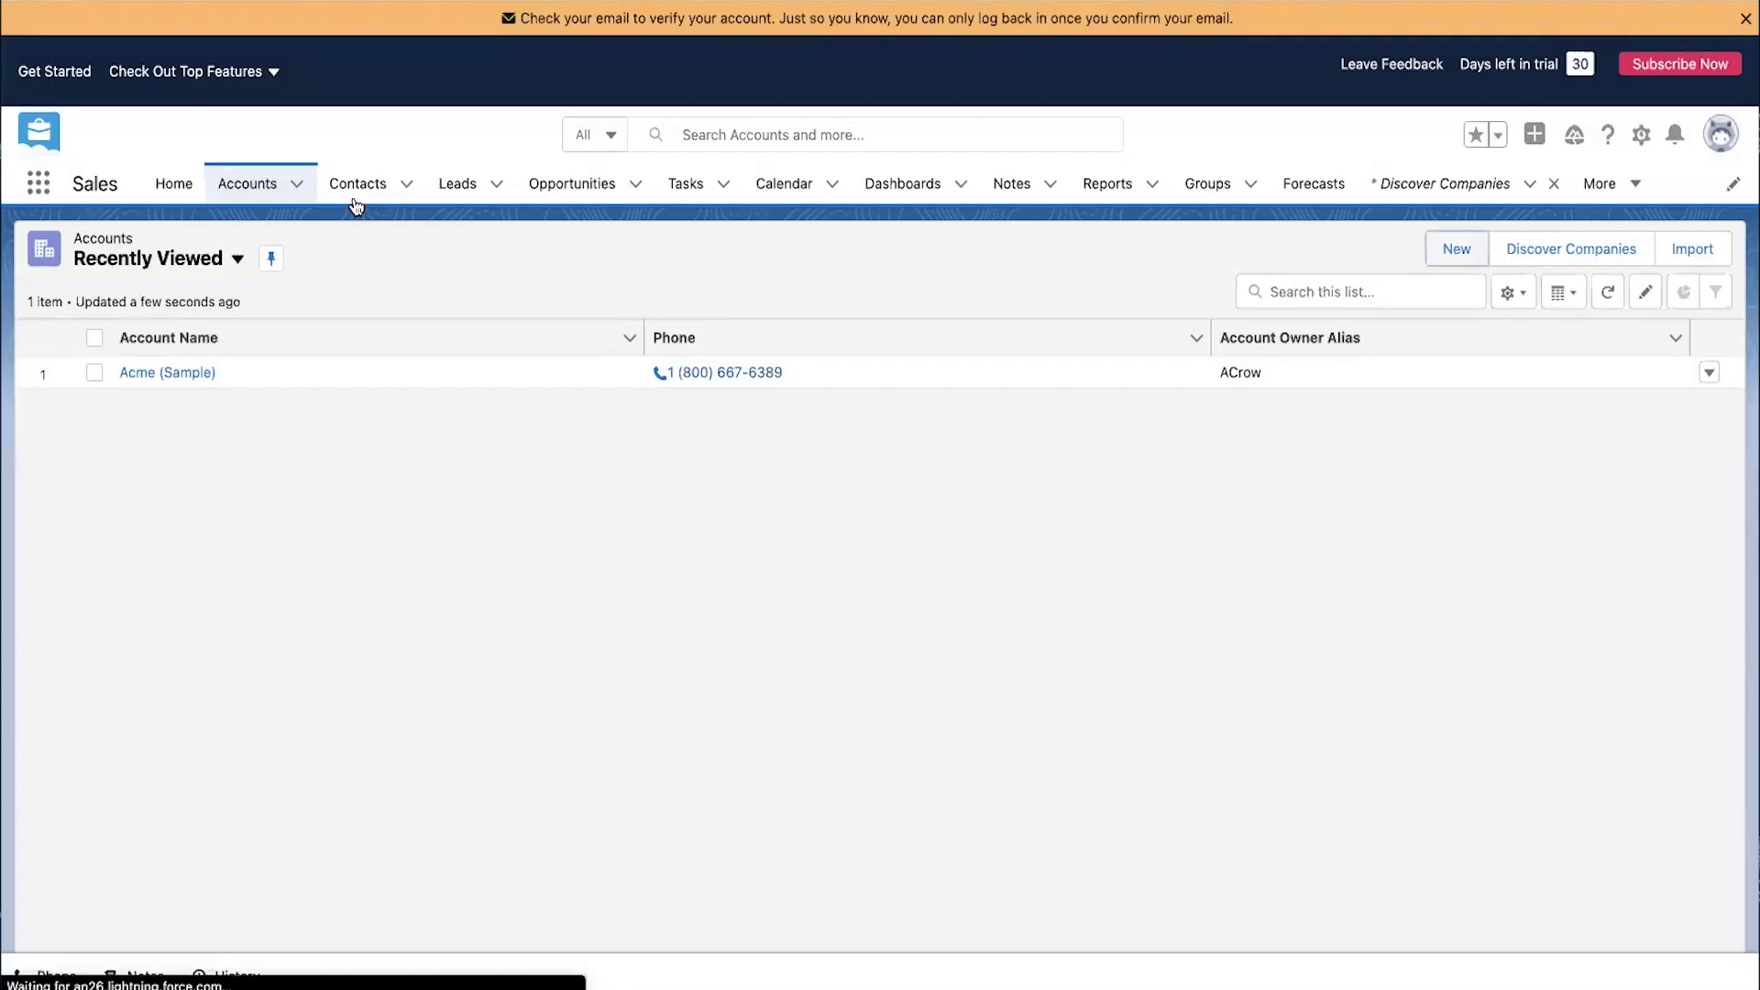
# Open the Contacts list and switch it to the All Contacts view
pyautogui.click(357, 192)
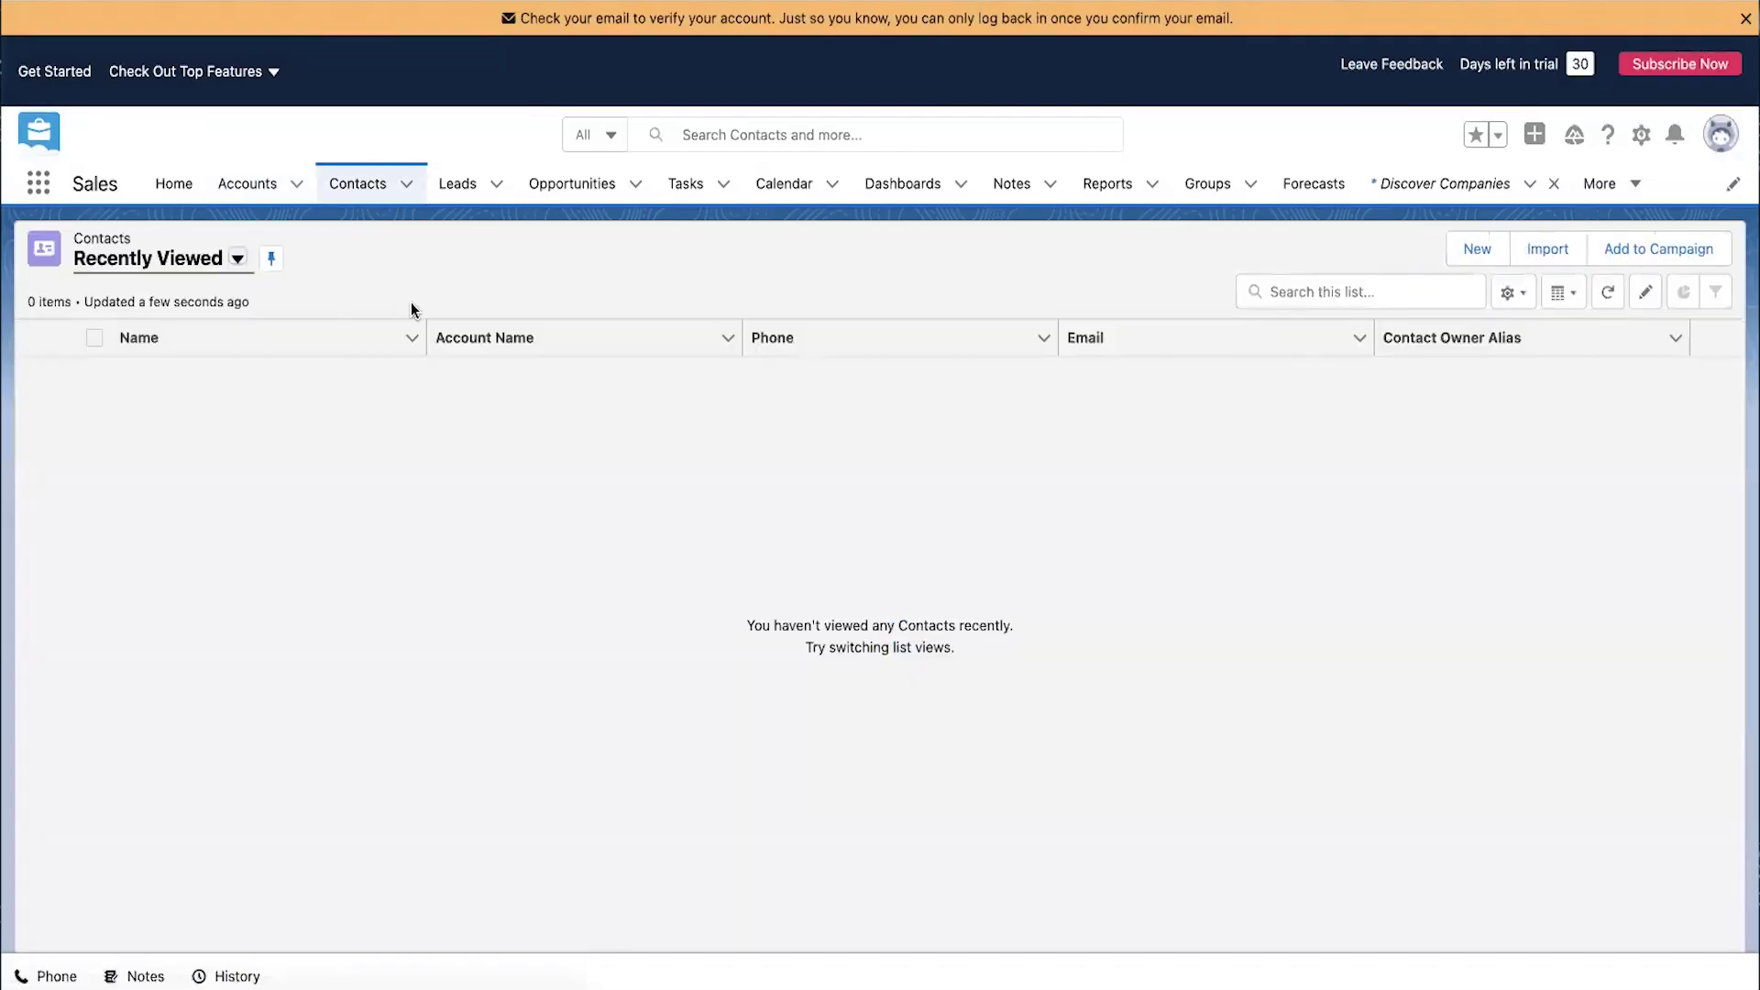
pyautogui.click(237, 259)
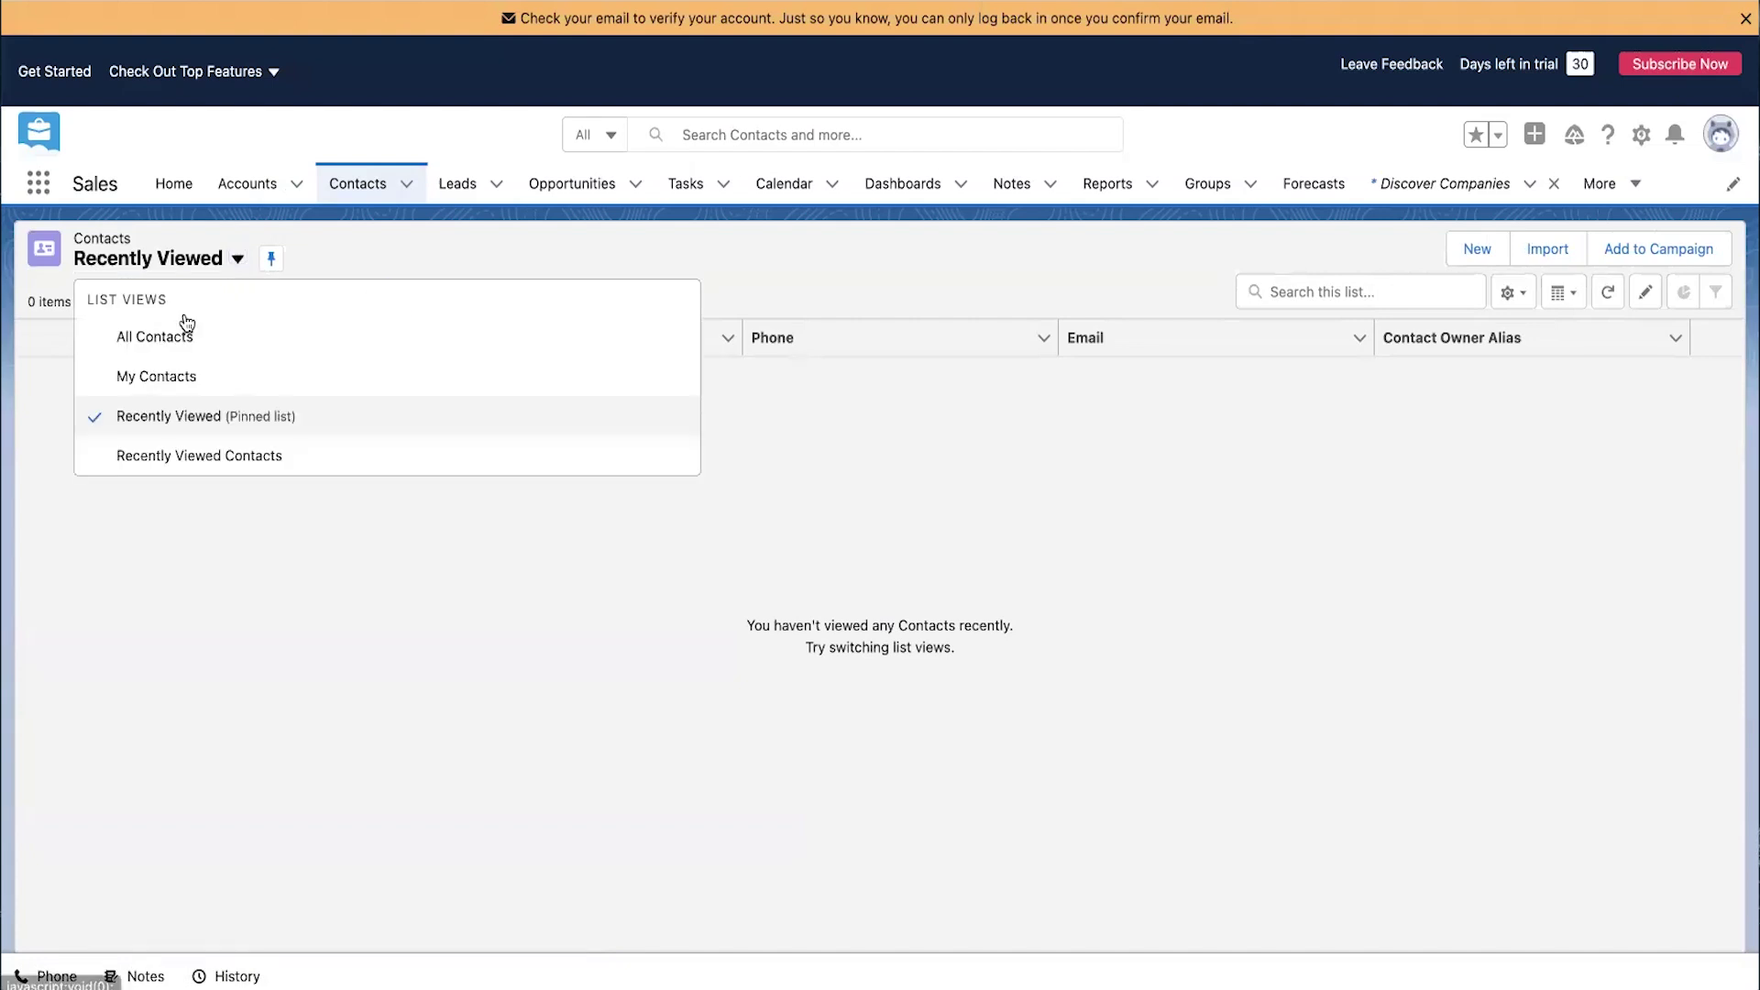
pyautogui.click(174, 334)
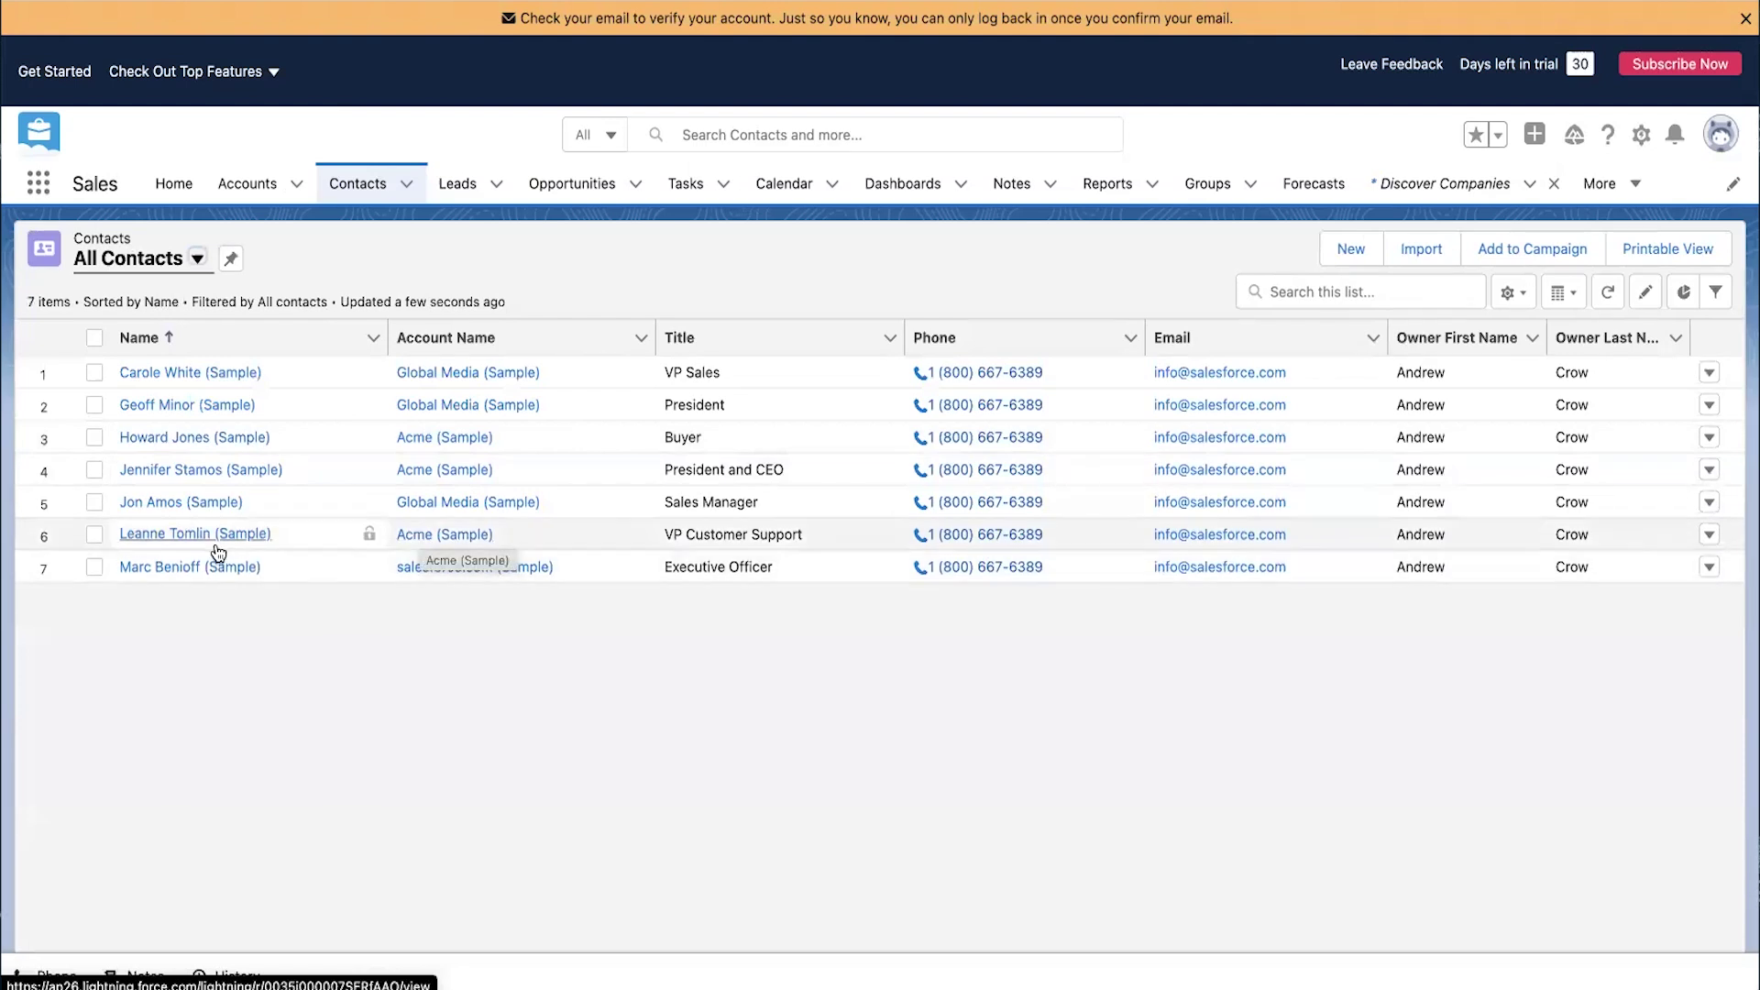
# Open the Global Media VP Sales contact and review its opportunities, related accounts, files and activity timeline
pyautogui.click(198, 374)
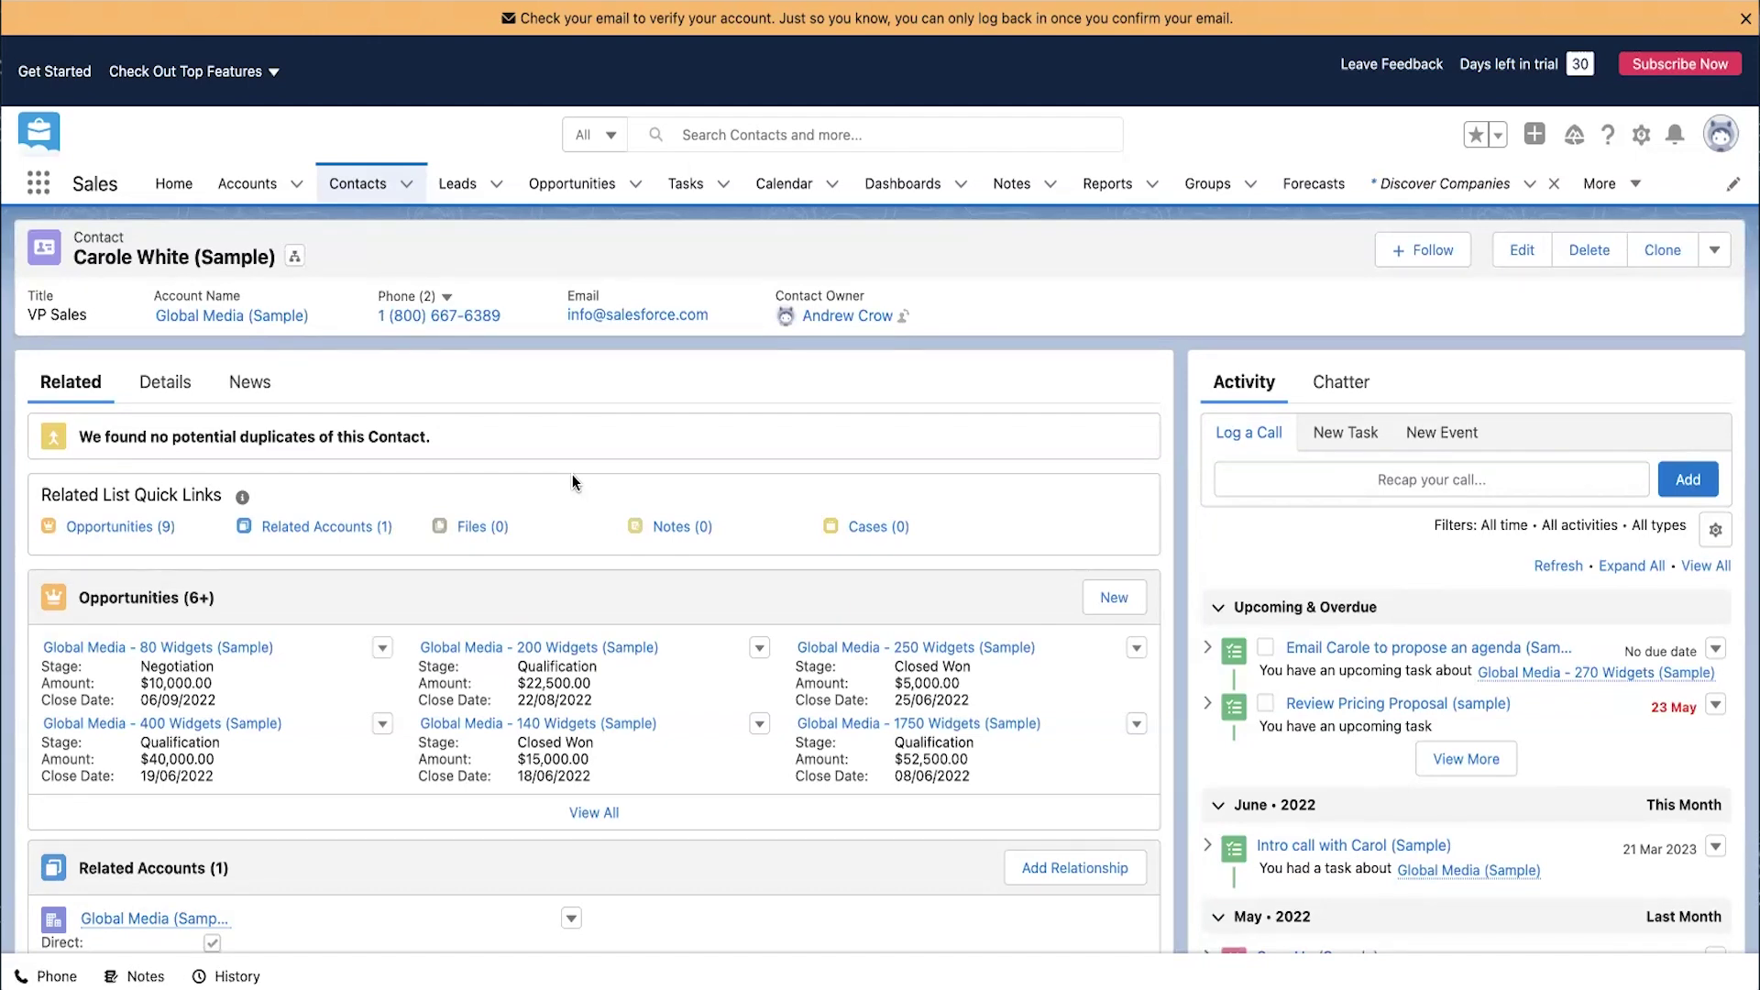
pyautogui.scroll(-3, 572, 475)
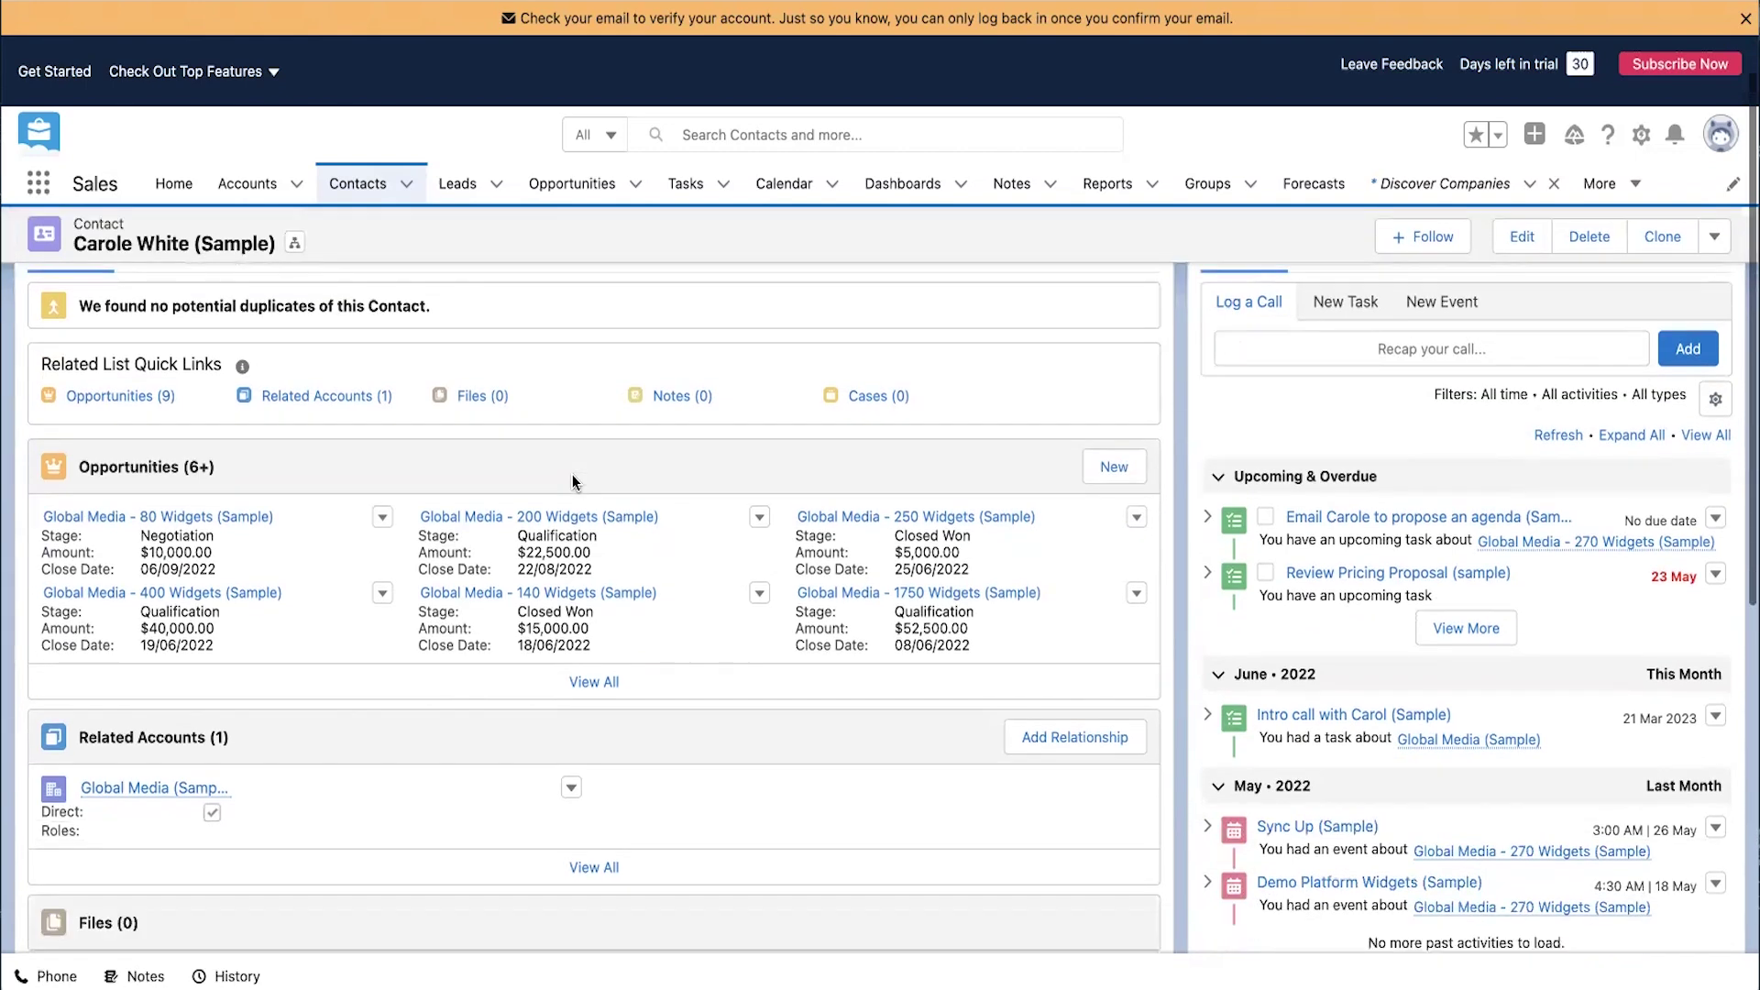
pyautogui.scroll(-1, 366, 614)
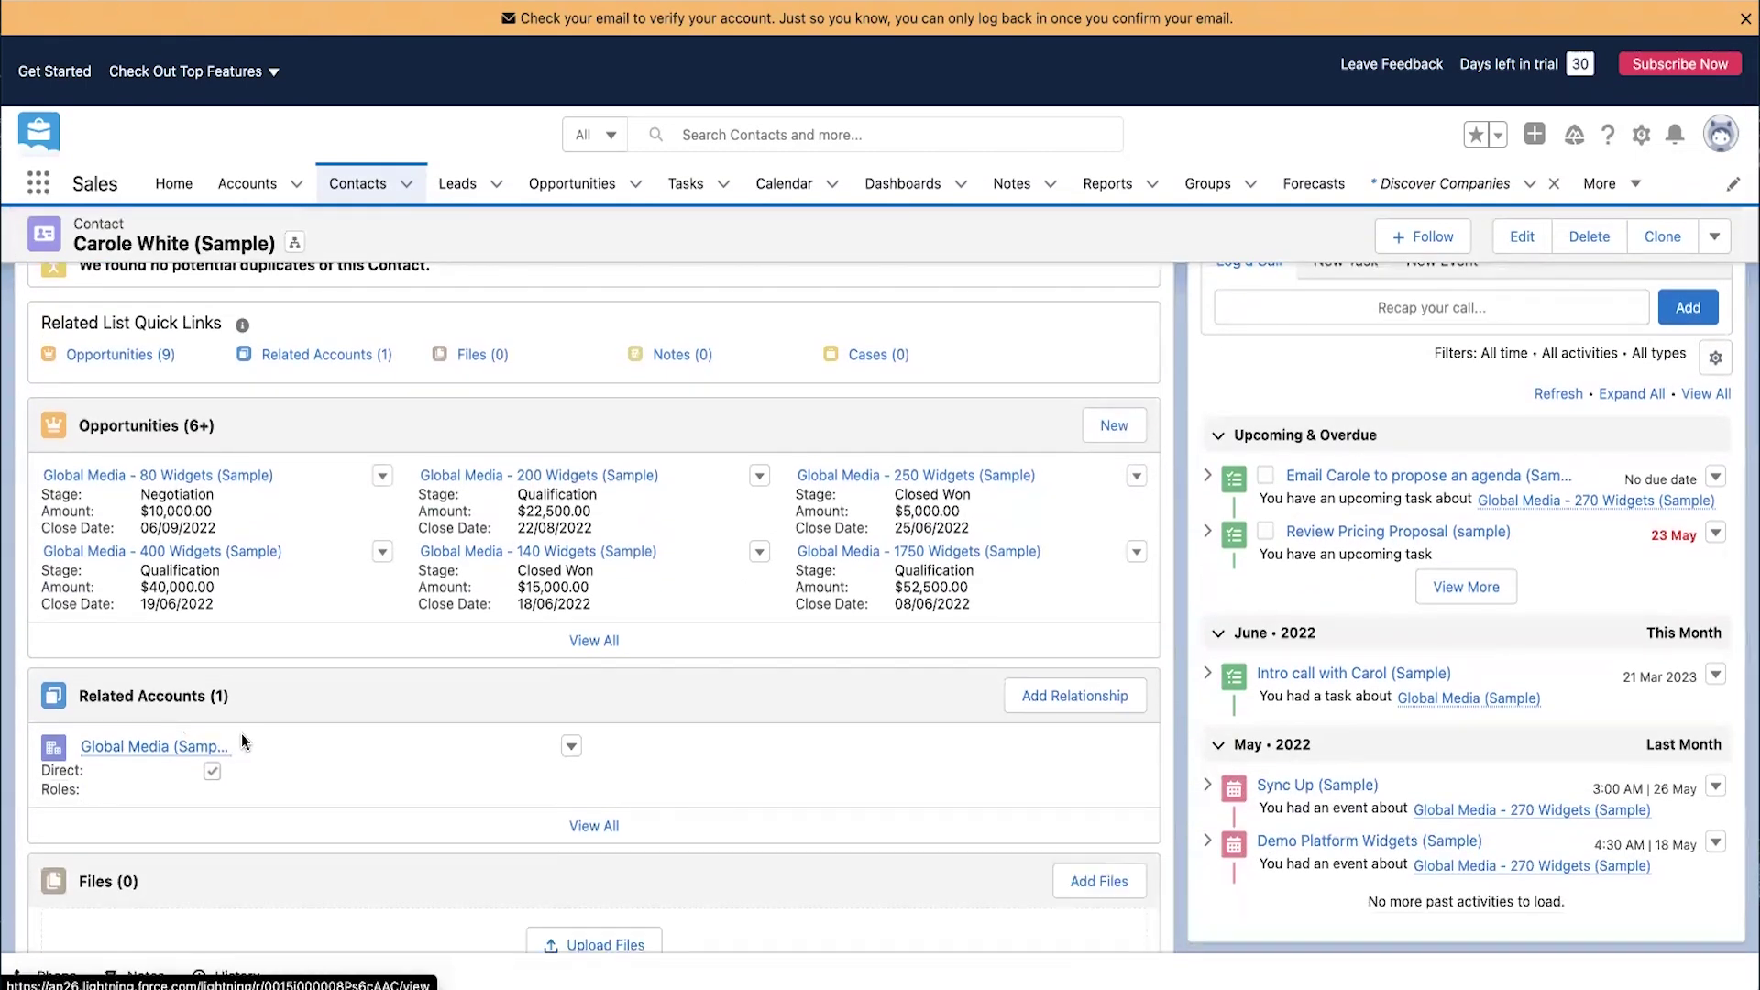
pyautogui.scroll(-2, 243, 741)
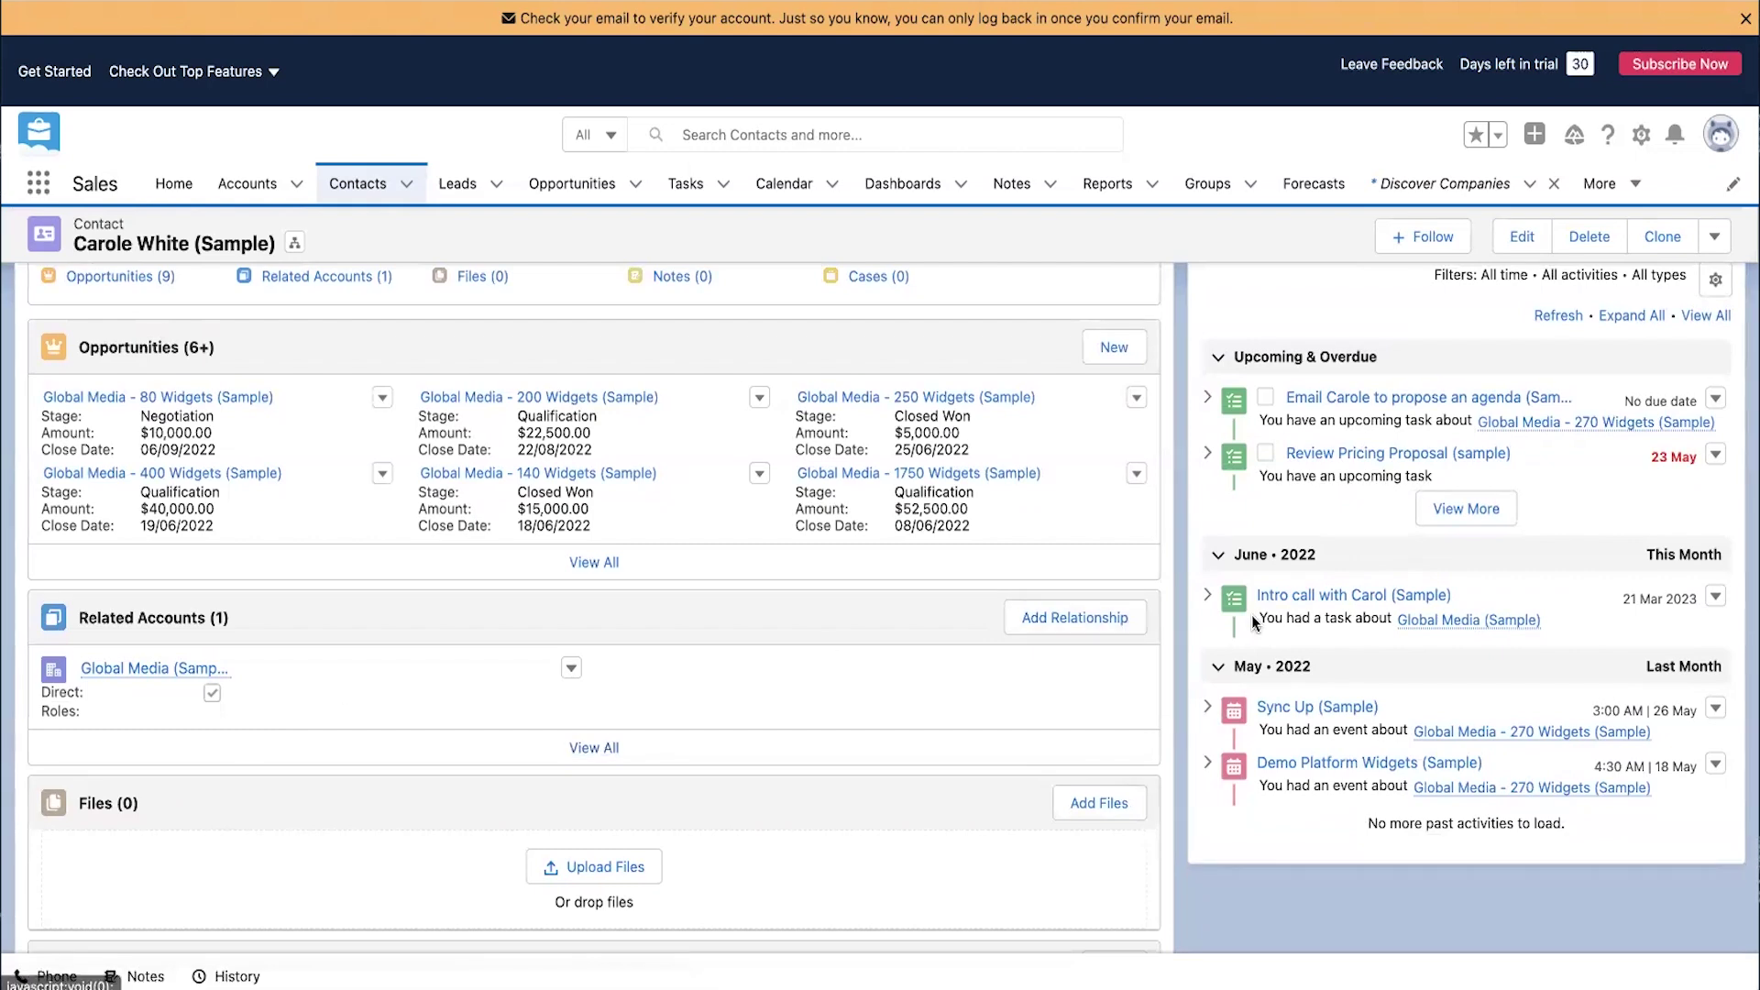
pyautogui.scroll(3, 1251, 614)
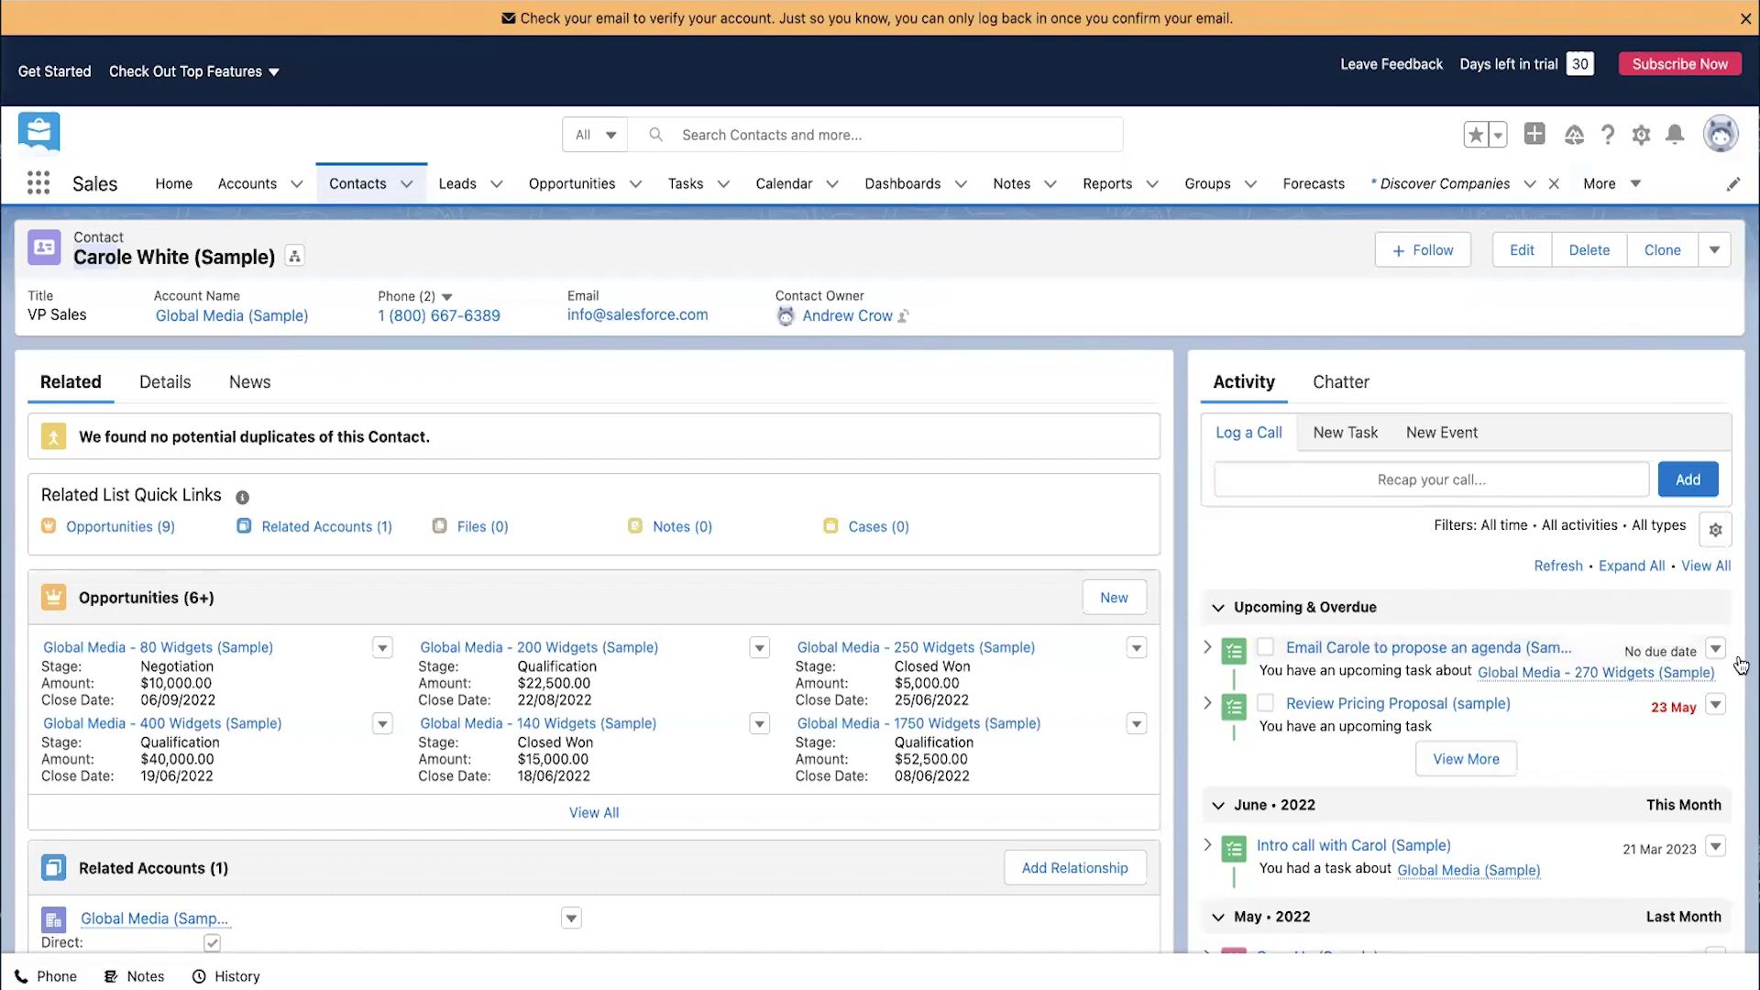
pyautogui.moveTo(1691, 650); pyautogui.dragTo(1630, 652)
# Open the Leads list and switch it to the All Open Leads view
pyautogui.click(374, 187)
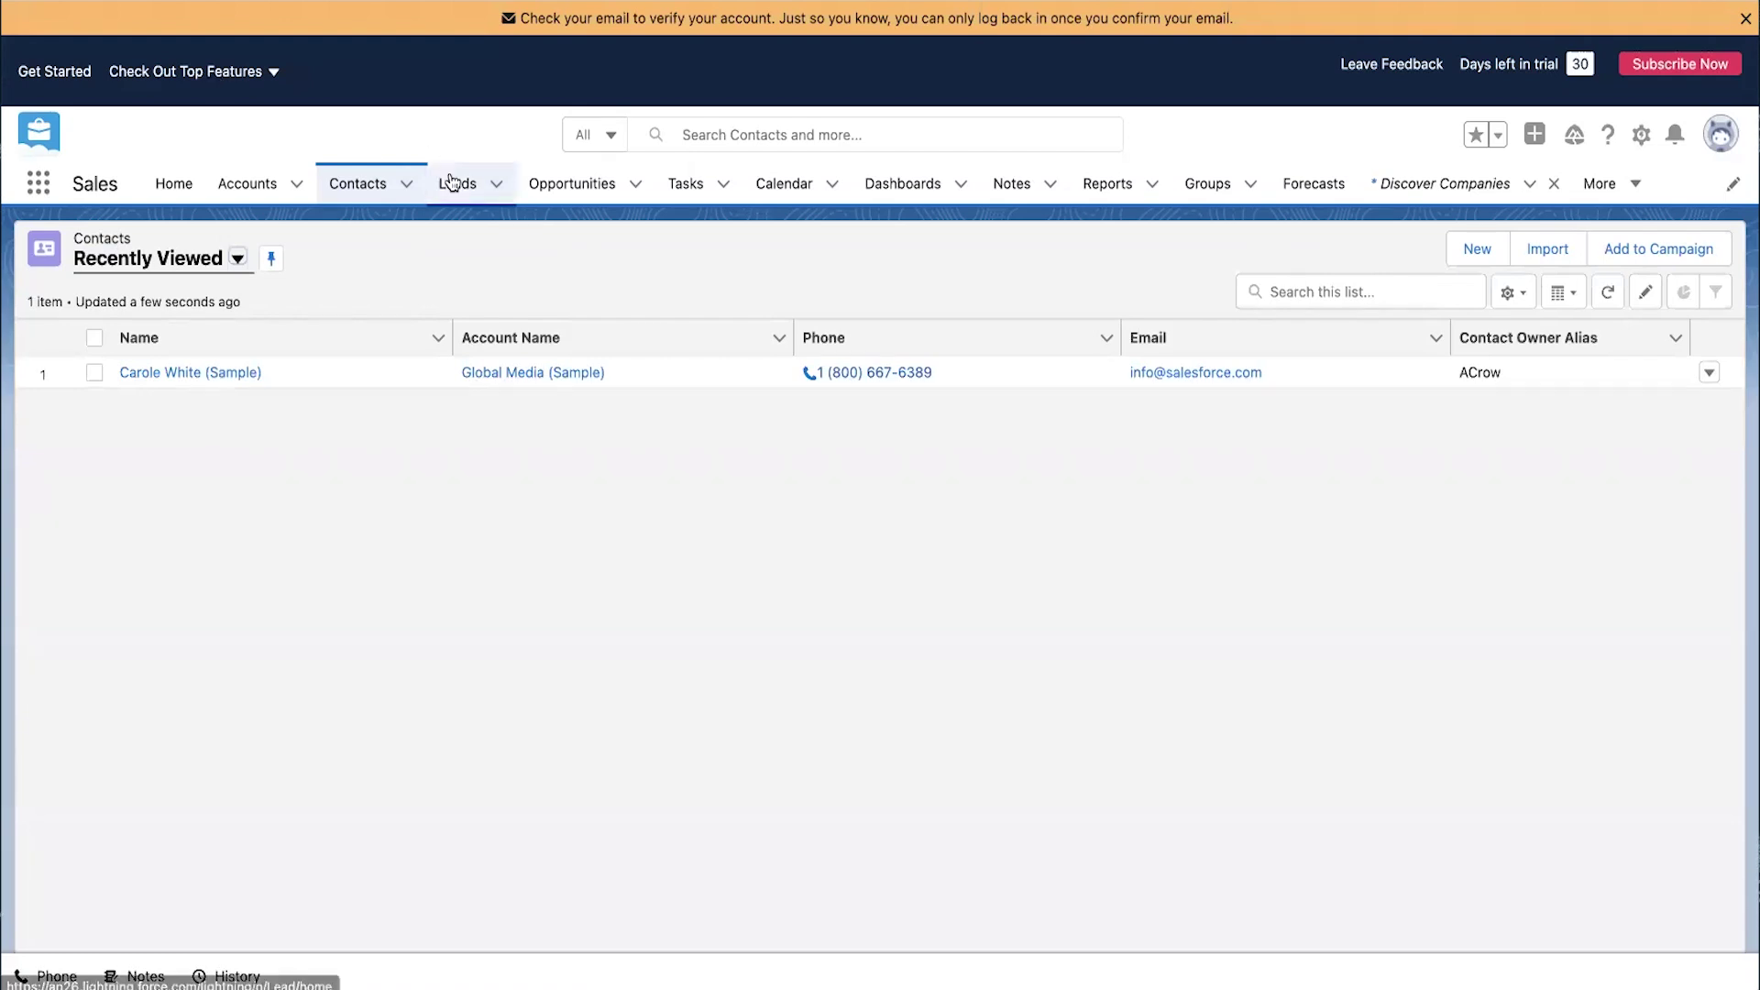
pyautogui.click(449, 181)
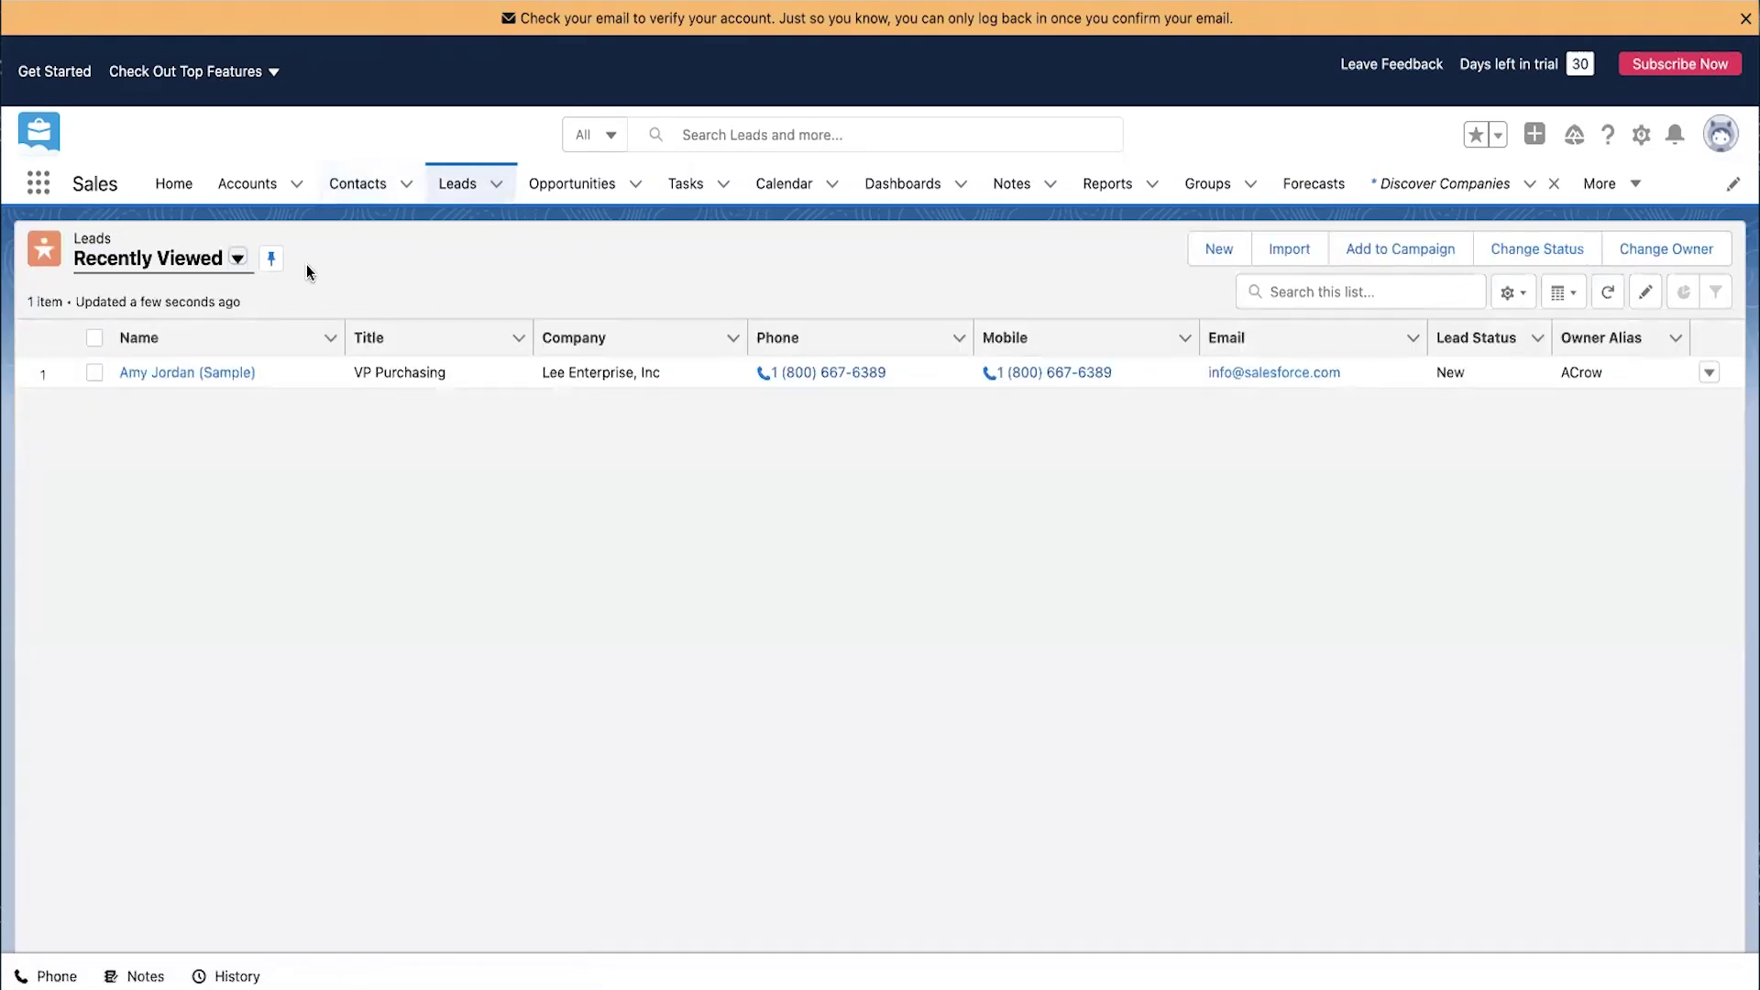
pyautogui.click(233, 262)
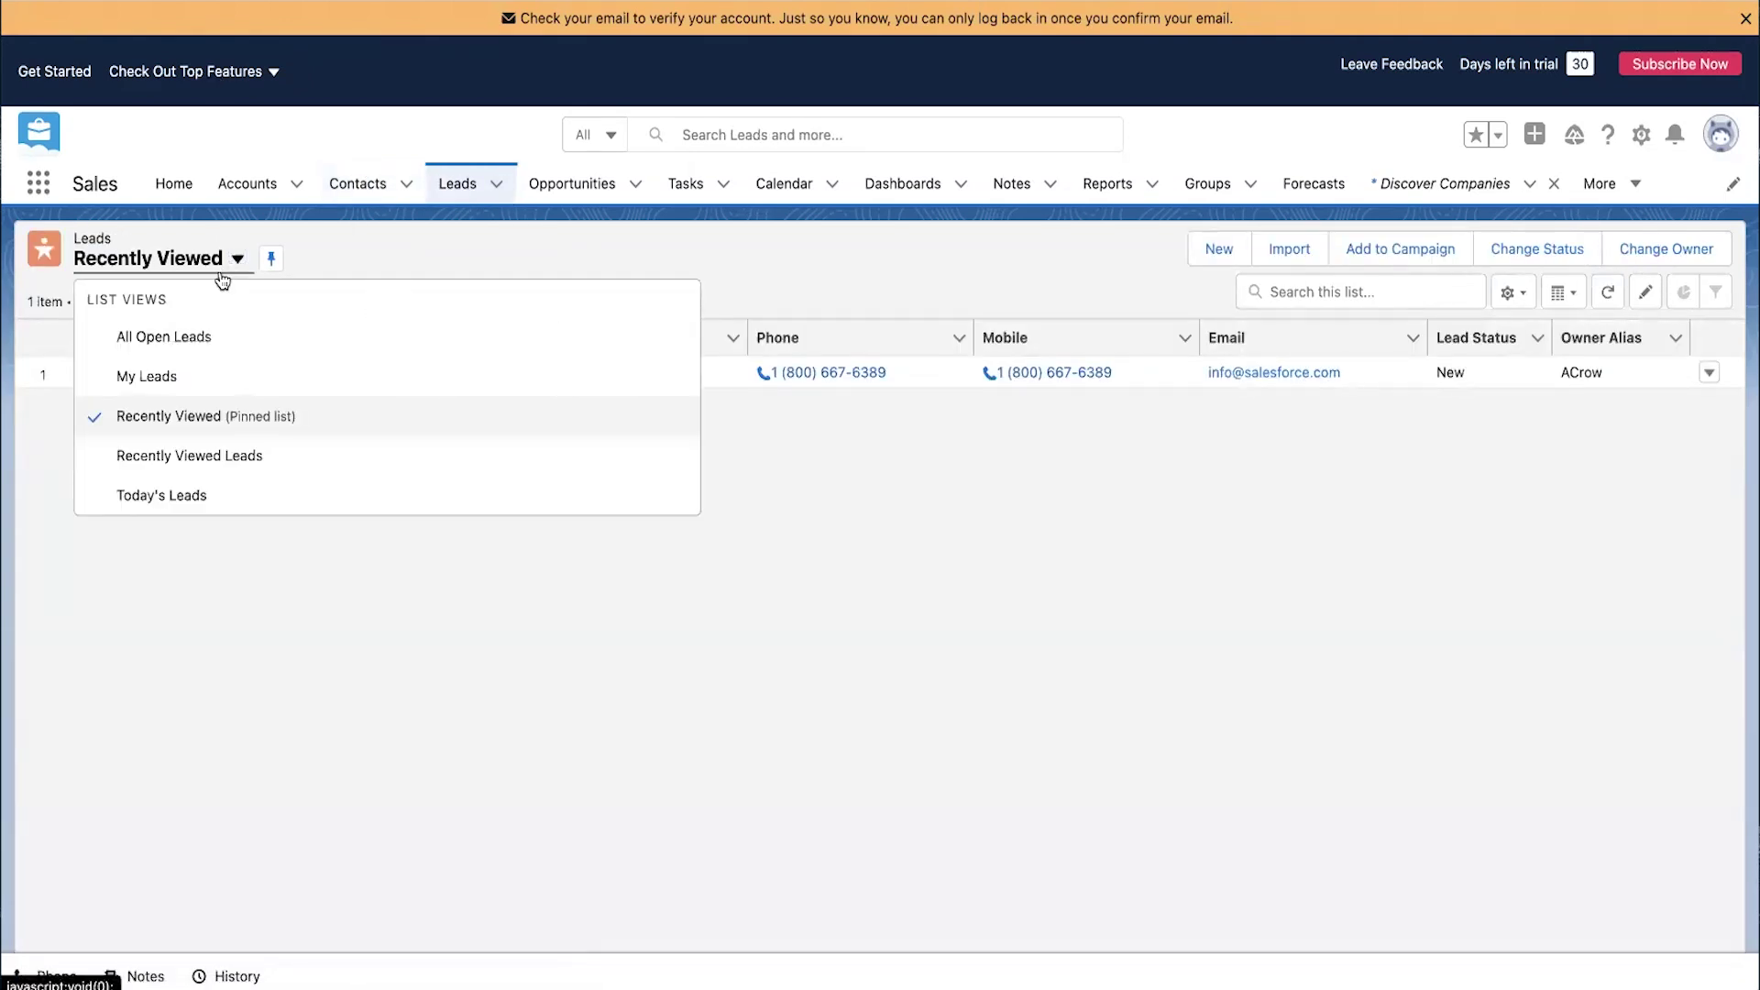
pyautogui.click(183, 337)
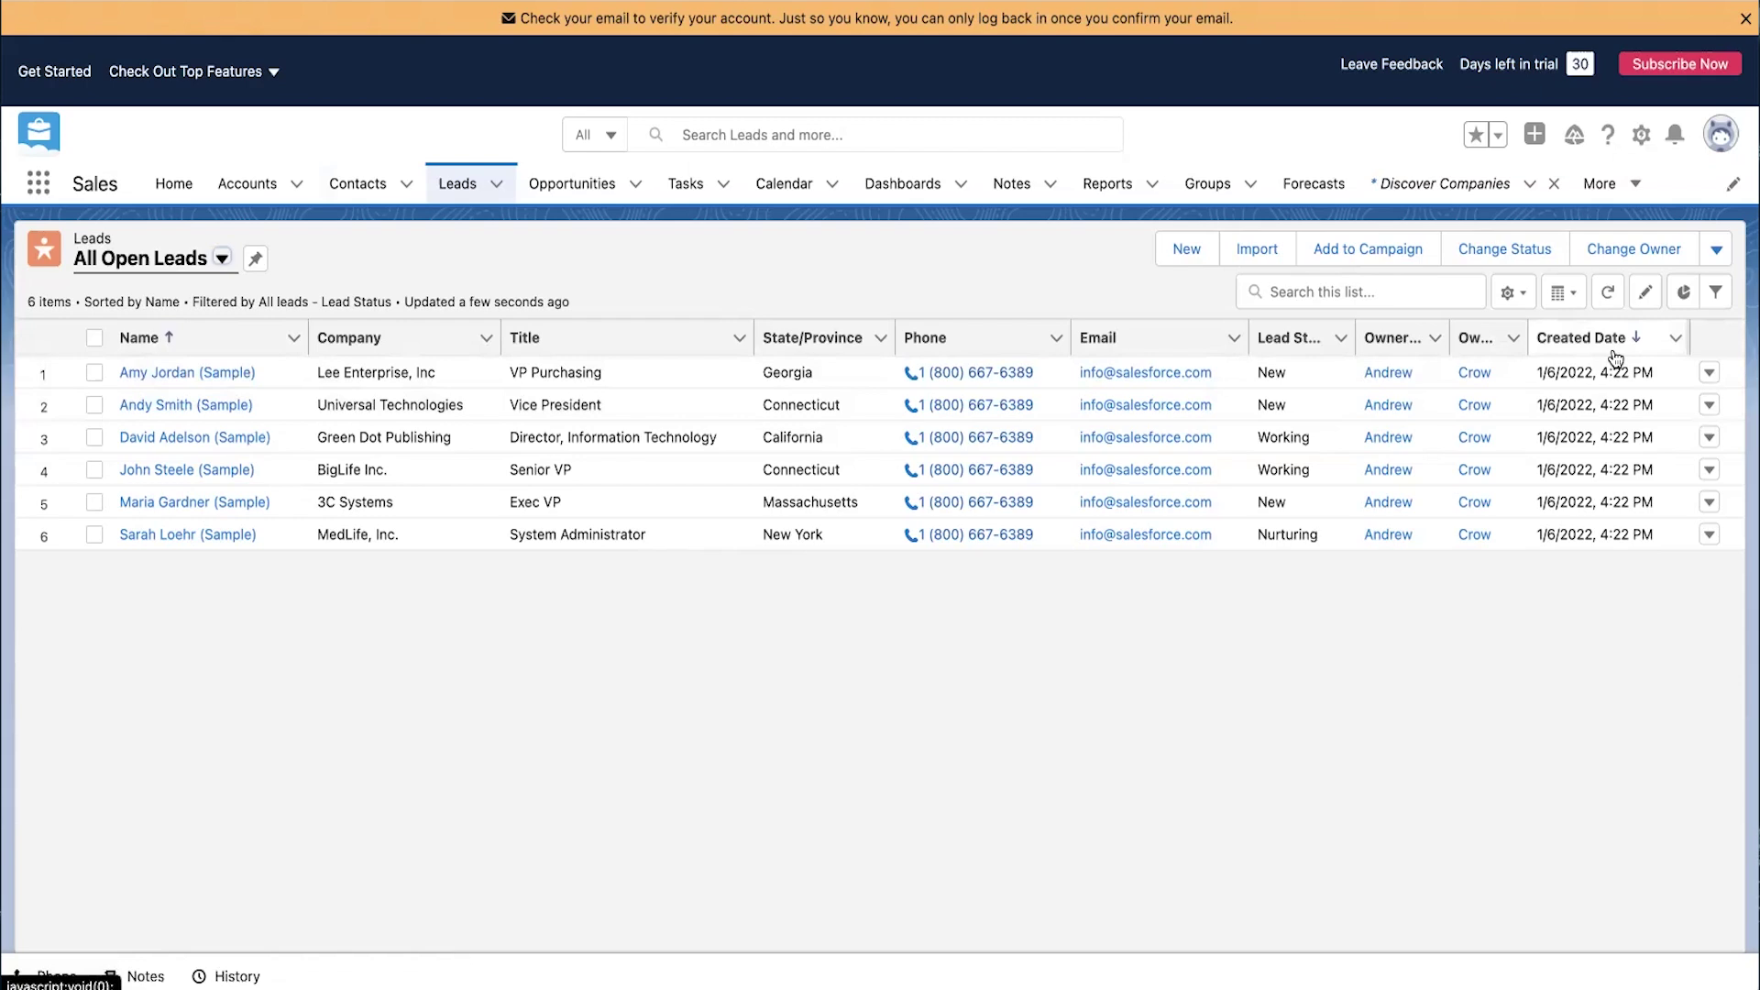
# Open the Lee Enterprise, Inc lead and review the key fields and guidance for its current stage
pyautogui.click(177, 372)
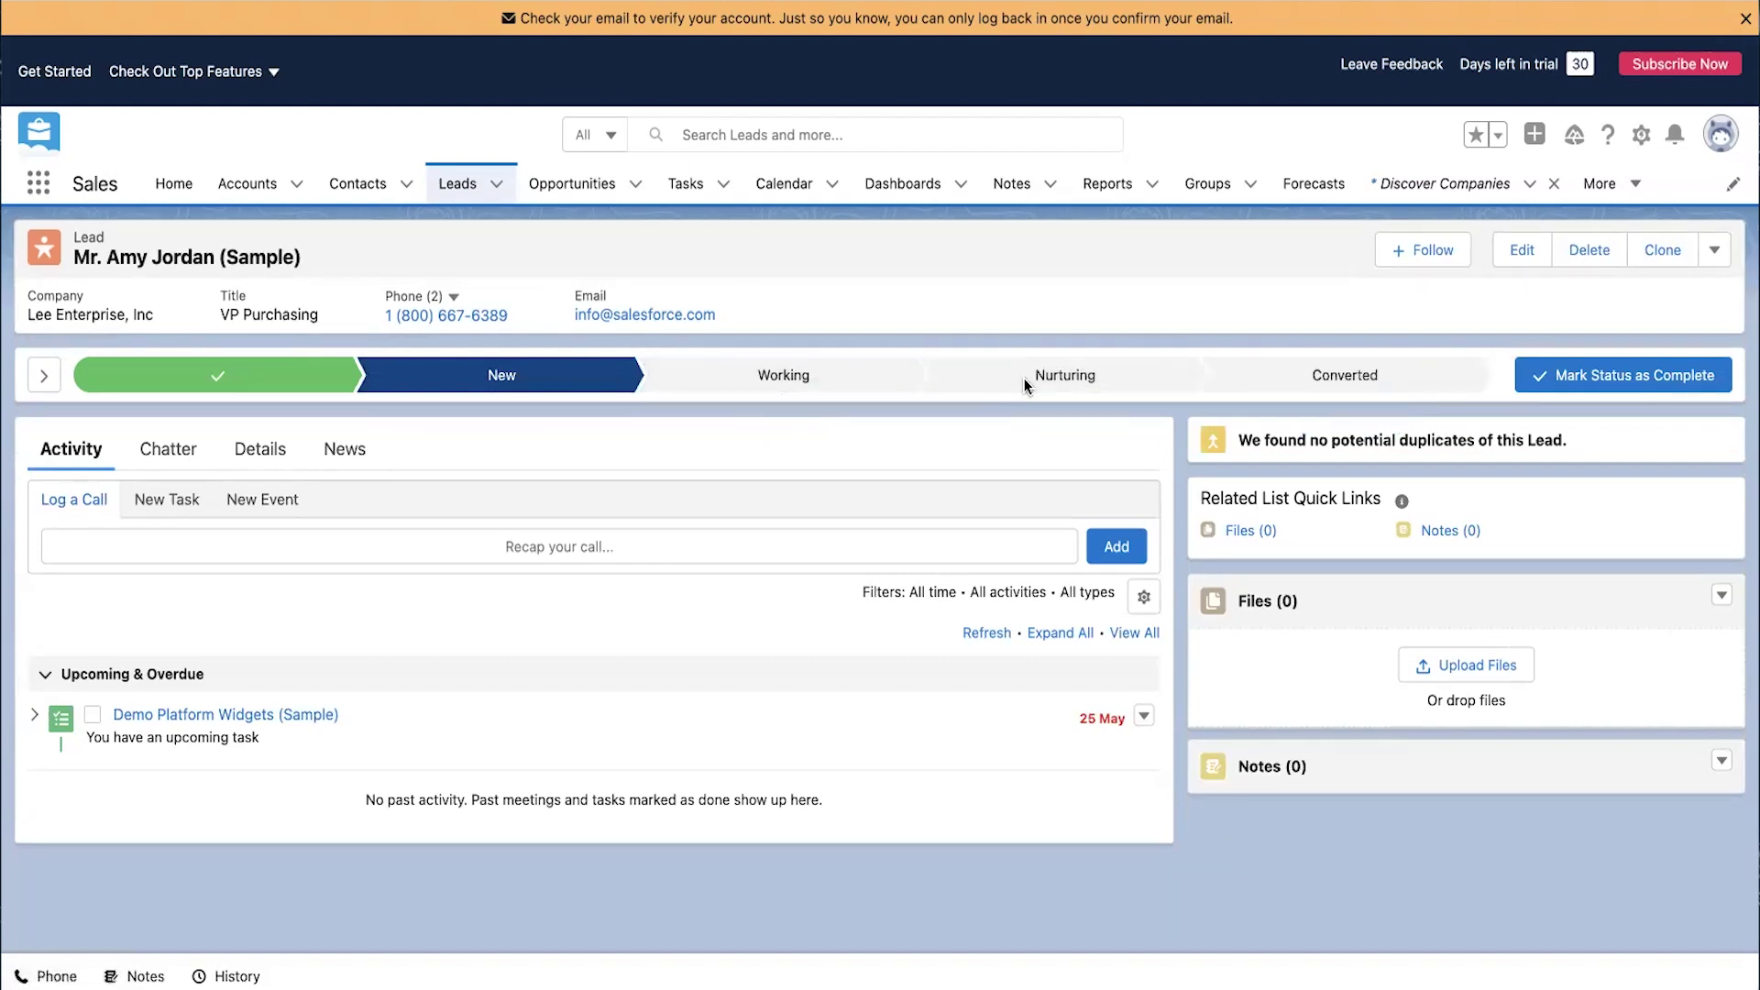
pyautogui.click(41, 376)
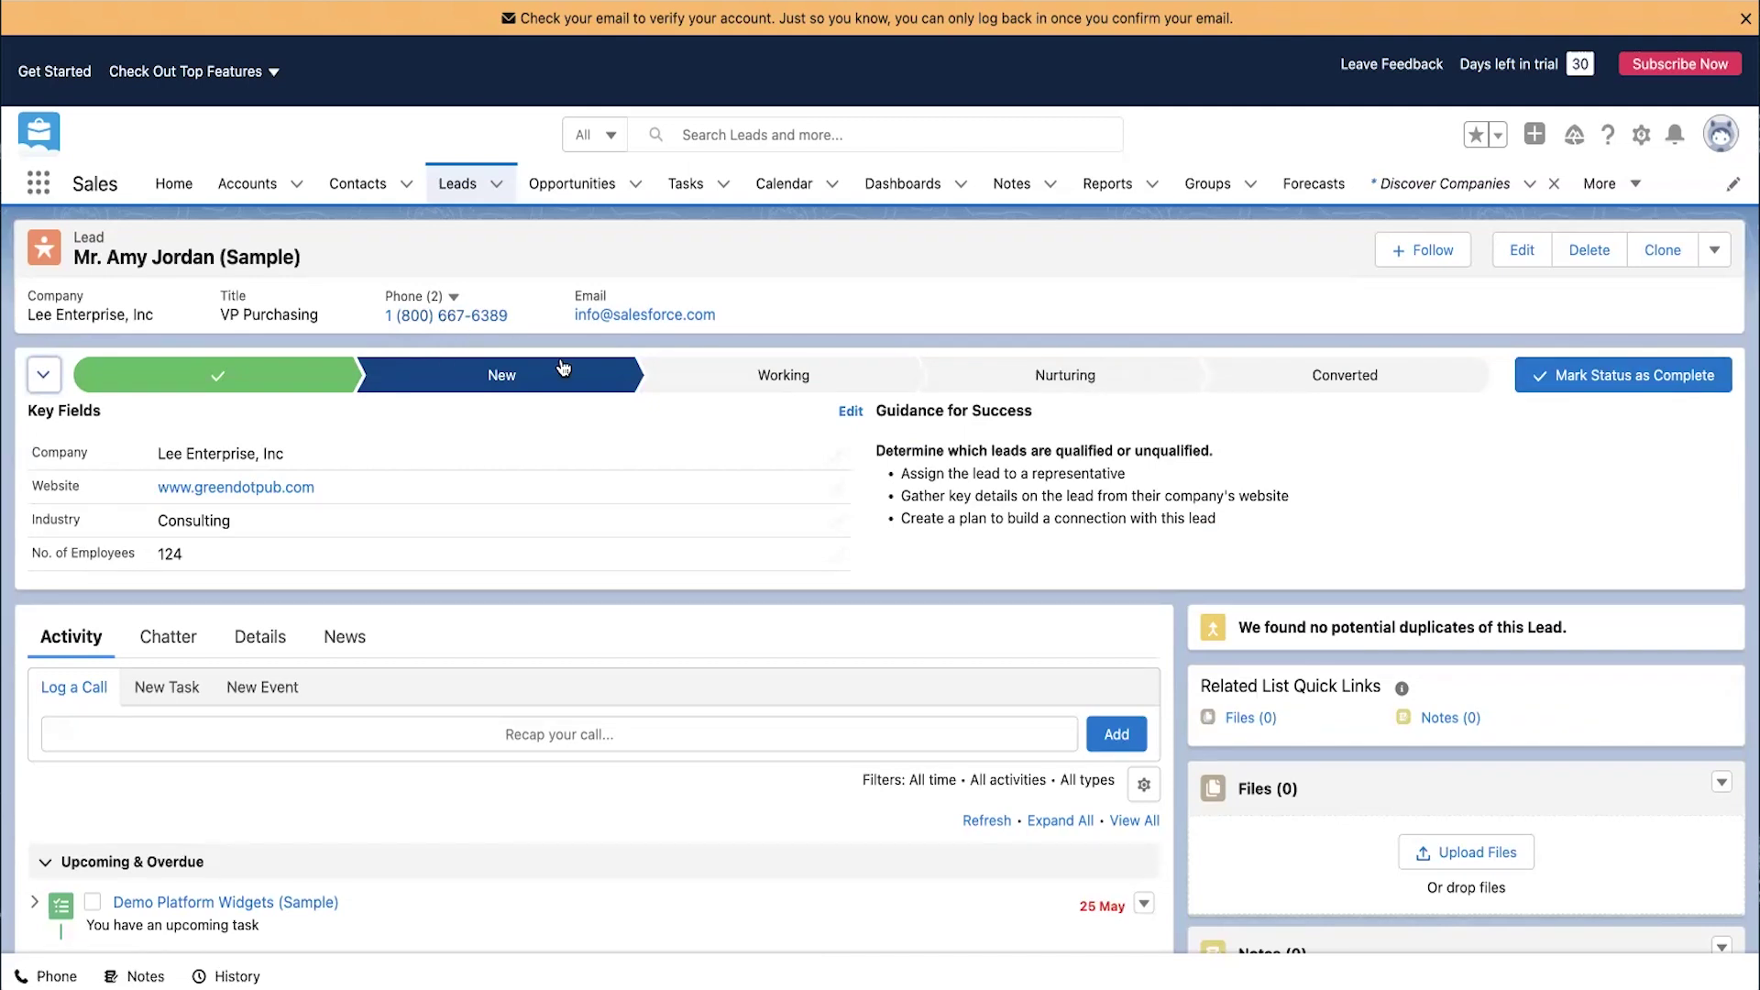
pyautogui.click(45, 383)
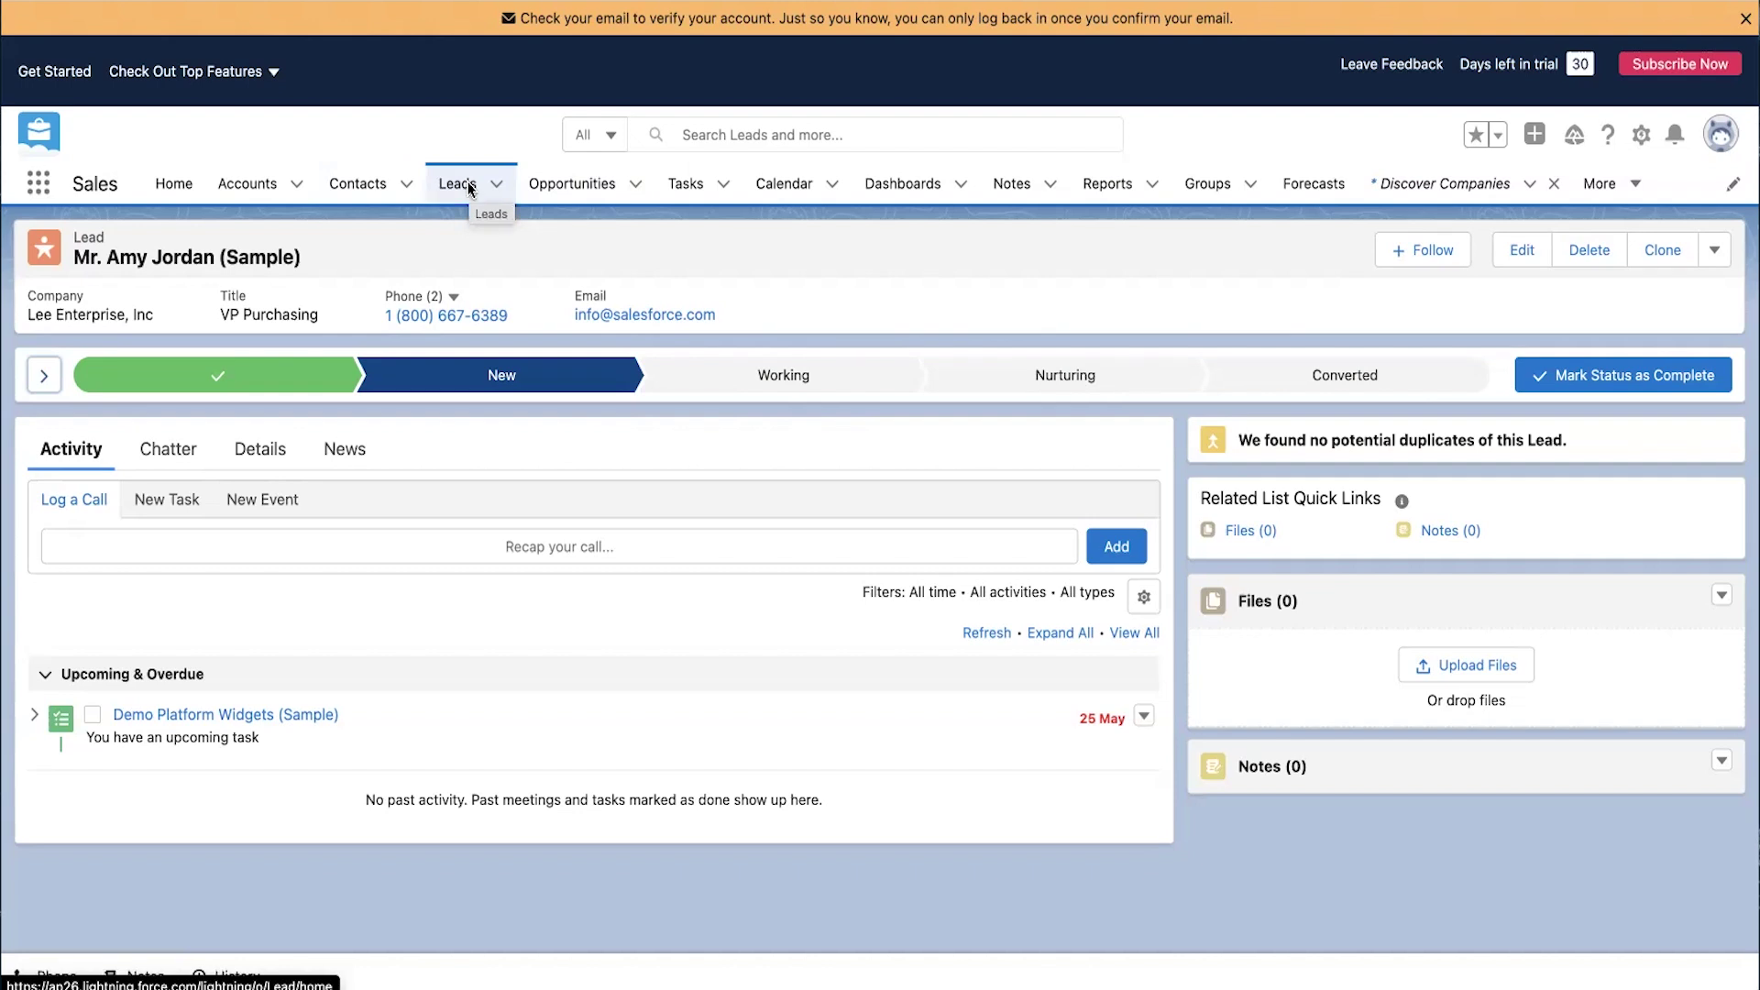
# Open the Opportunities list and switch it to the All Opportunities view
pyautogui.click(565, 191)
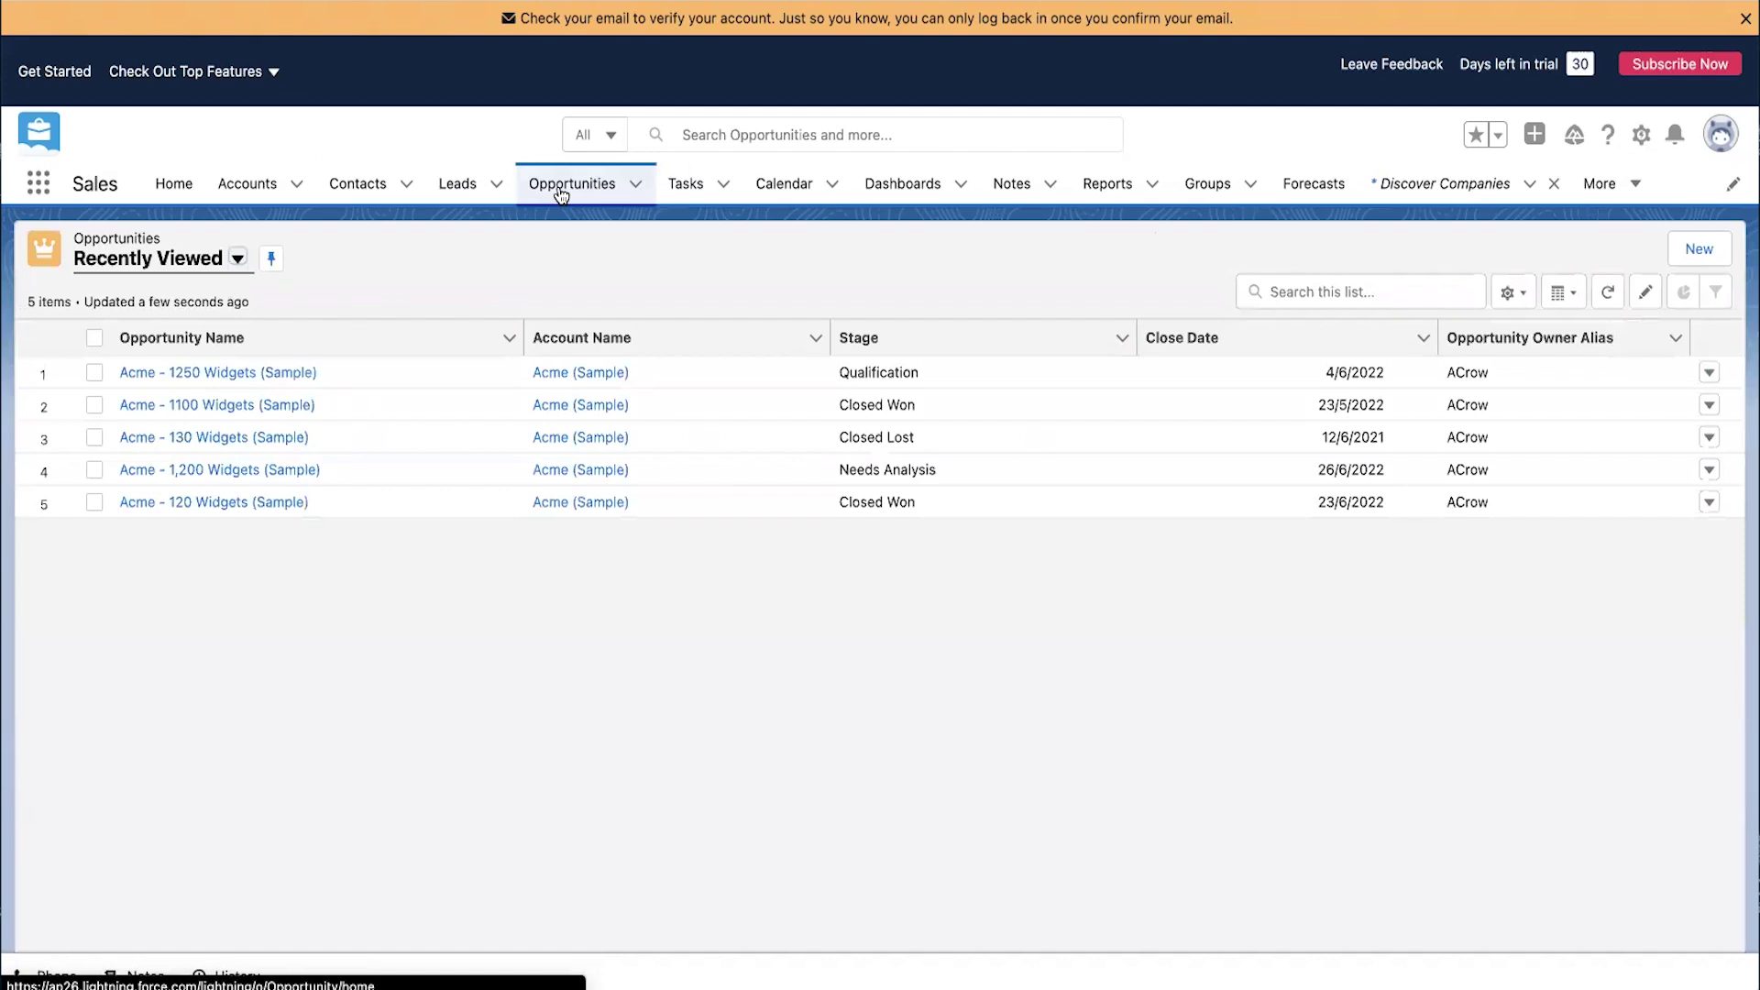
pyautogui.click(251, 262)
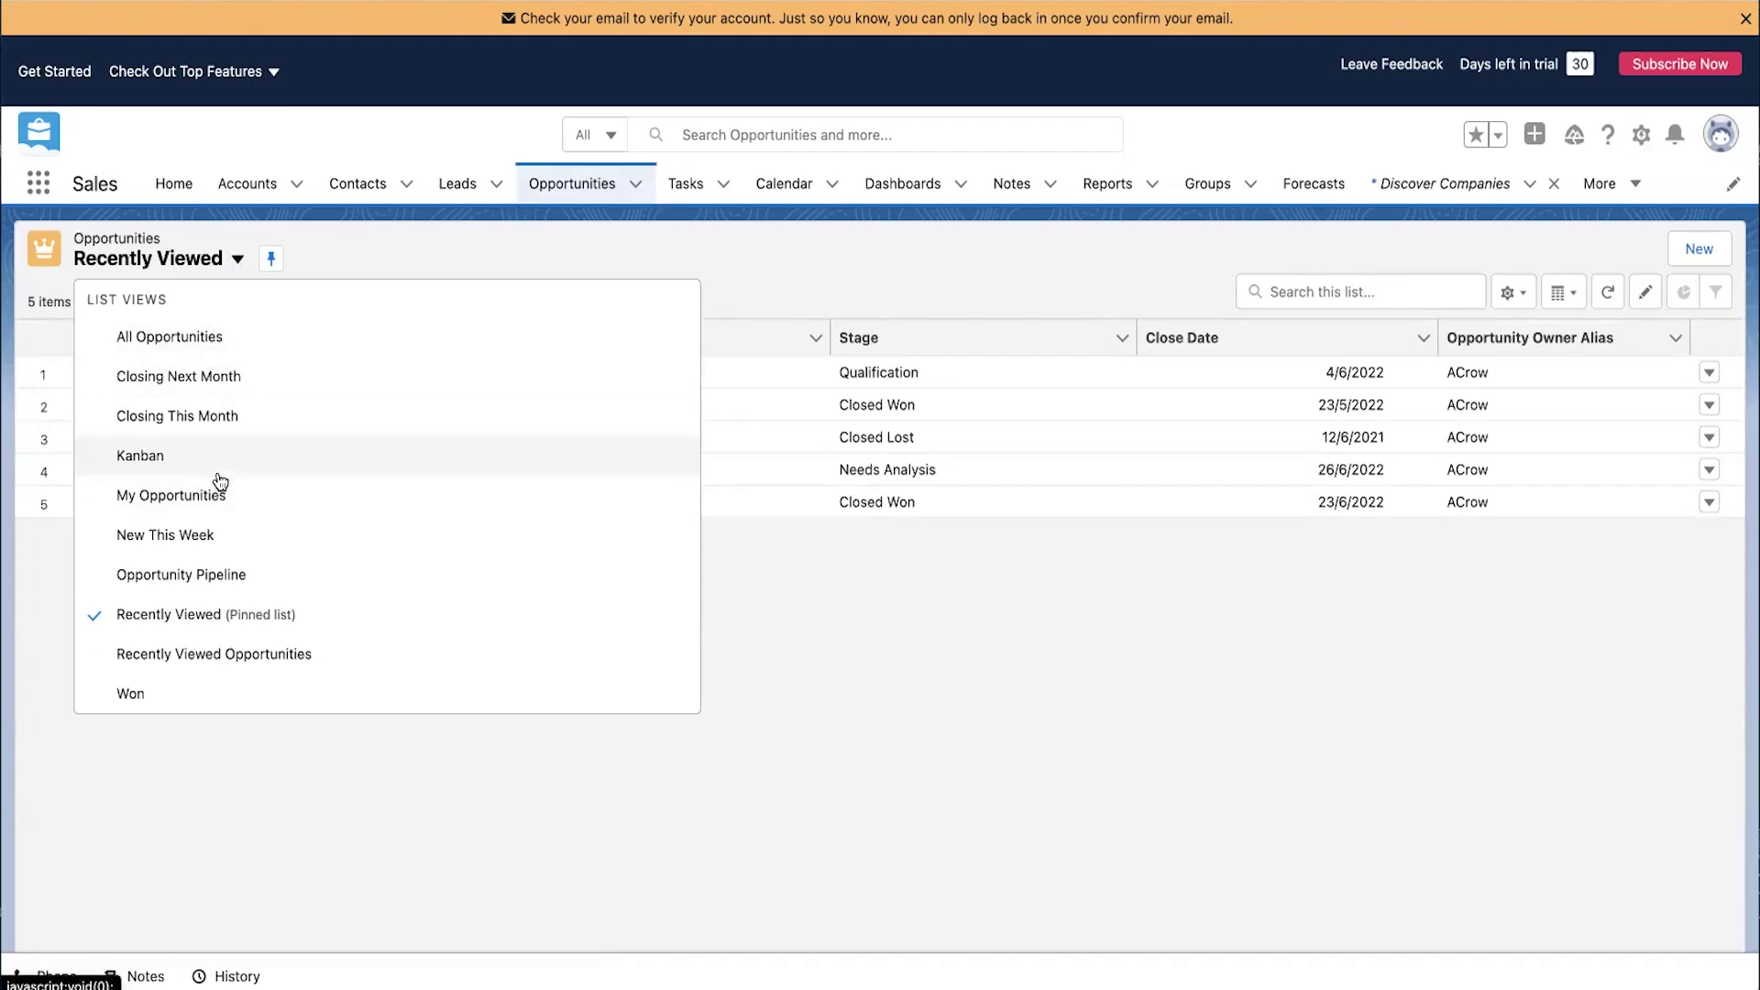
pyautogui.click(243, 341)
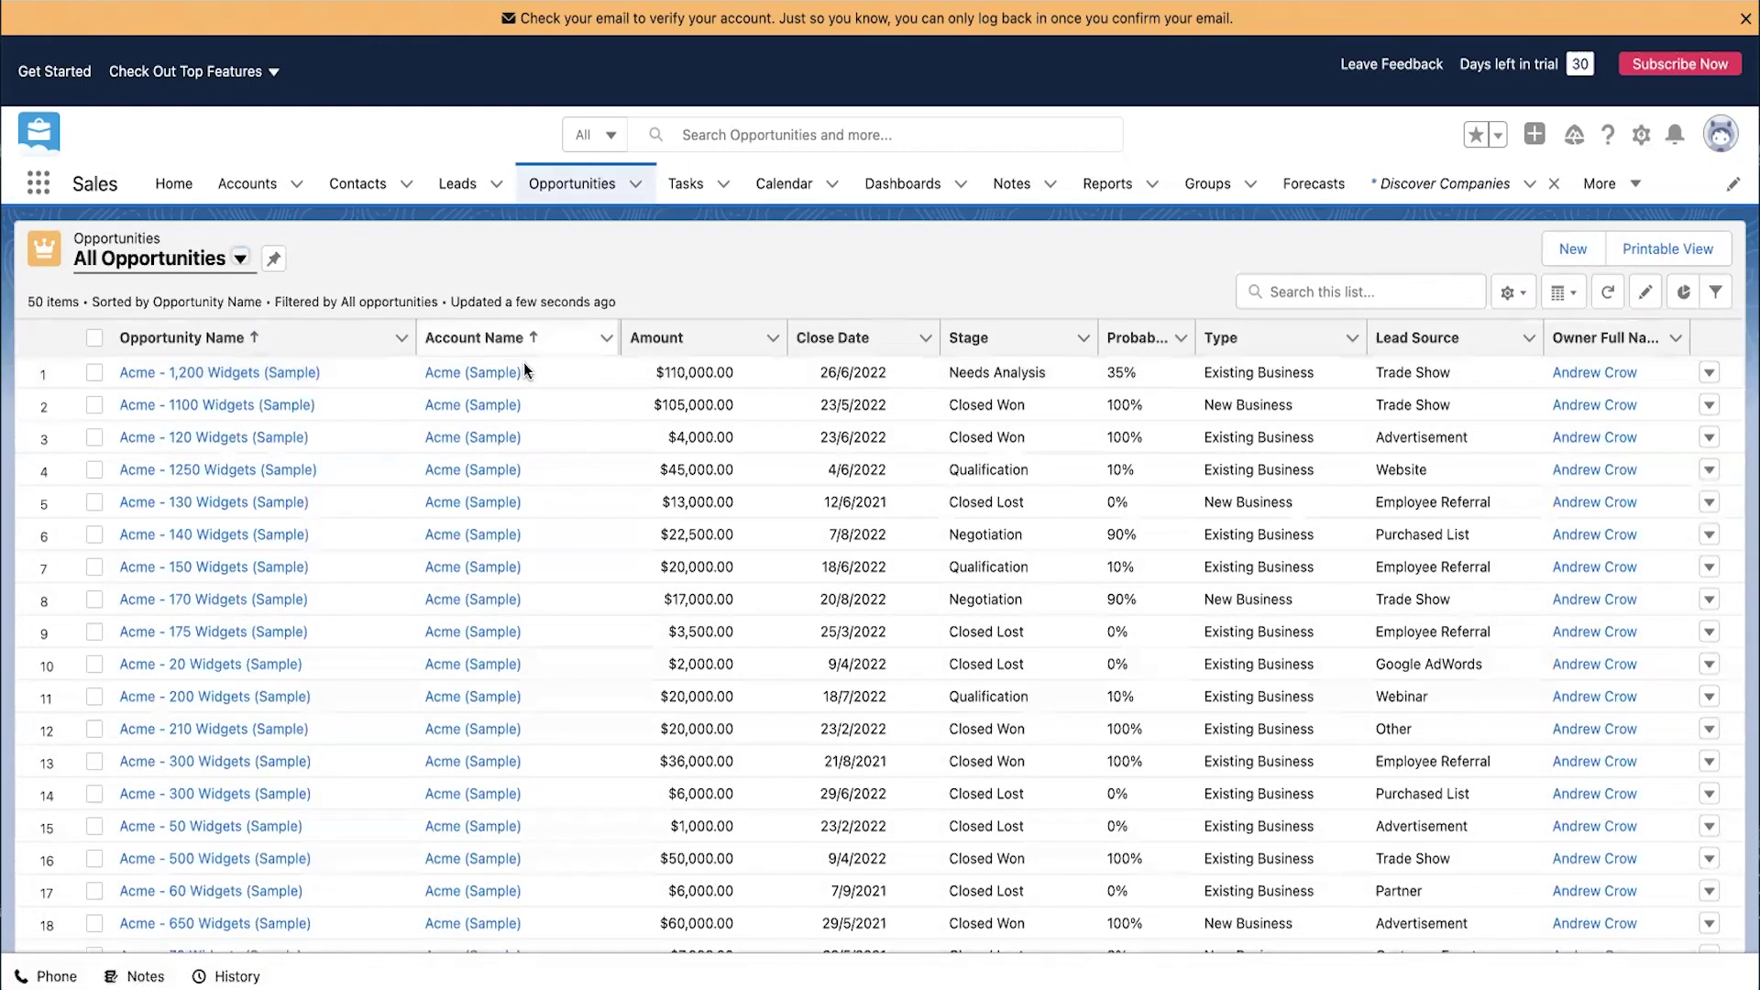
pyautogui.click(805, 339)
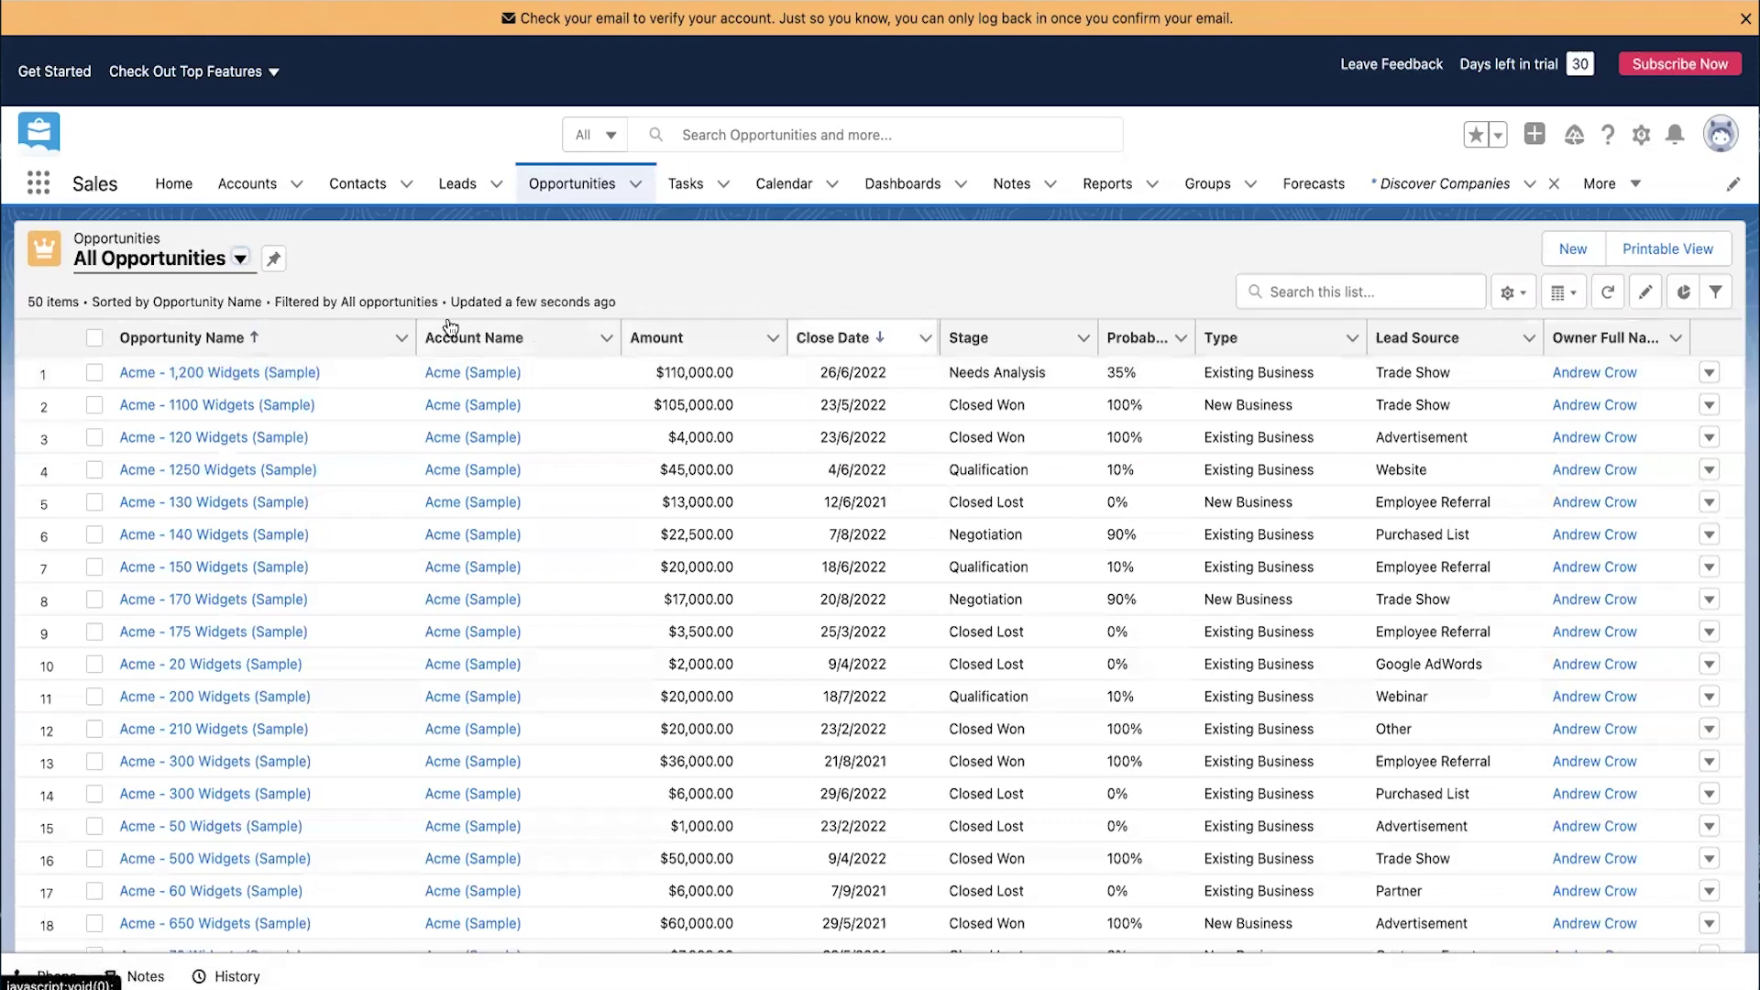
# Switch the opportunities to the Kanban list view and open the Acme - 1100 Widgets opportunity
pyautogui.click(240, 260)
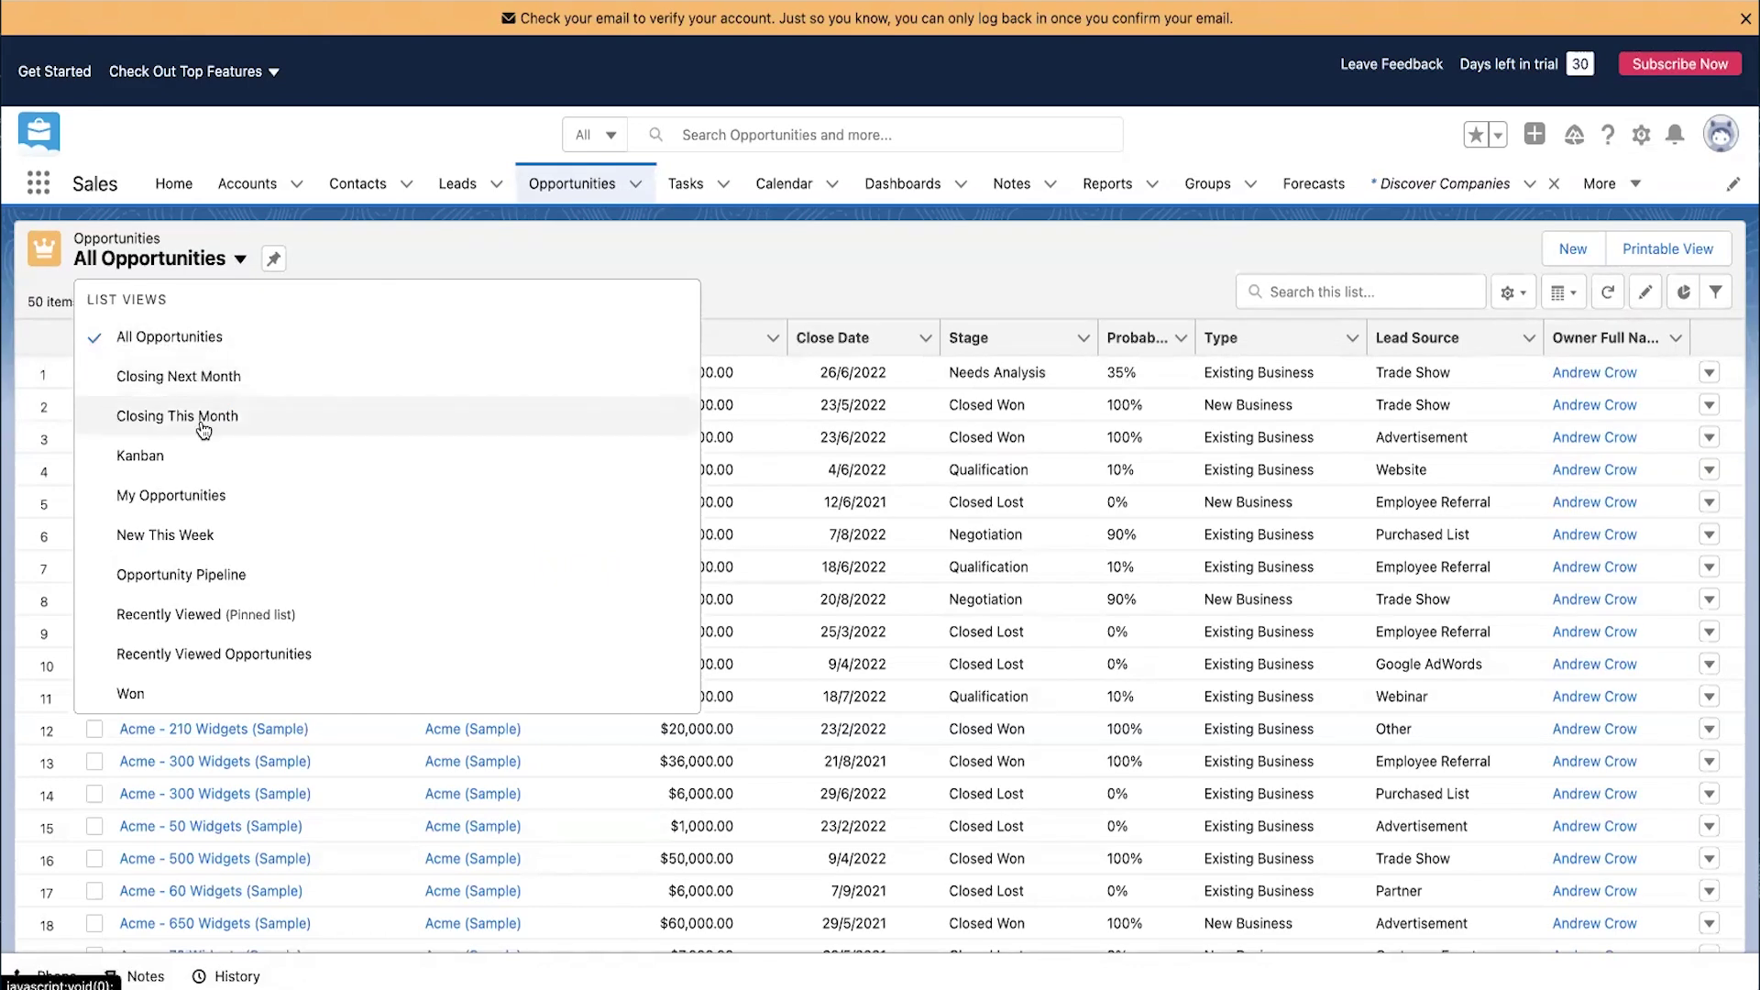
pyautogui.click(197, 456)
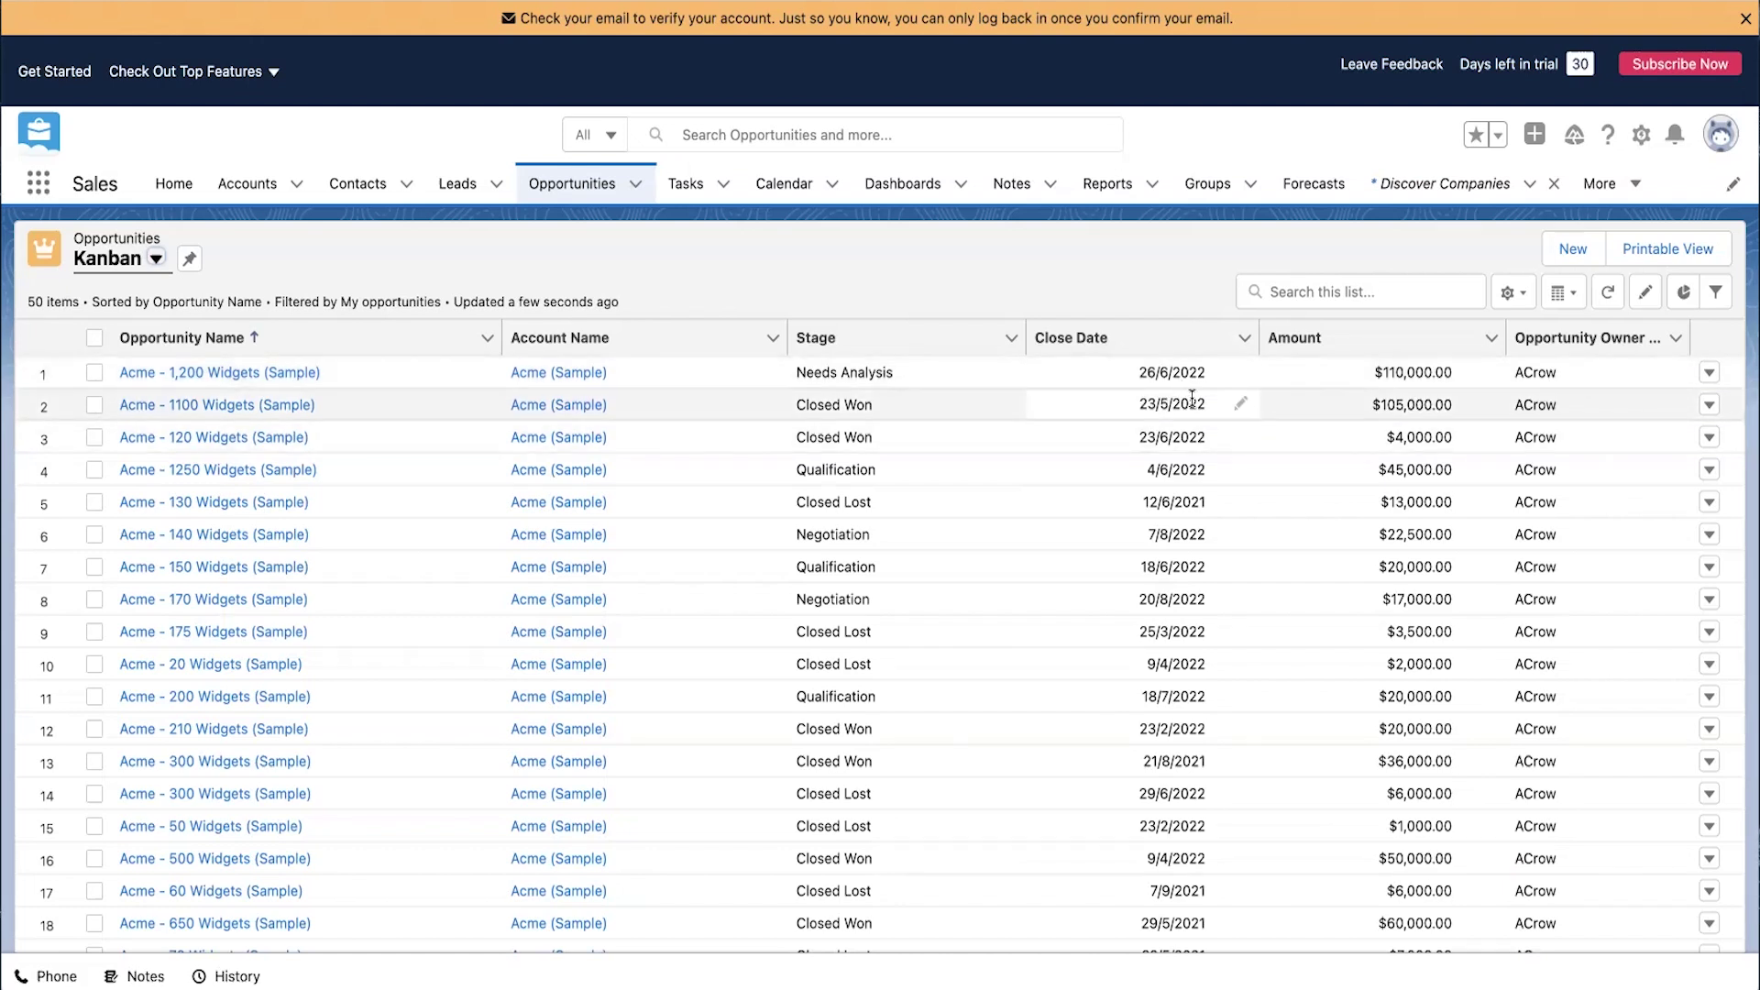
pyautogui.click(223, 407)
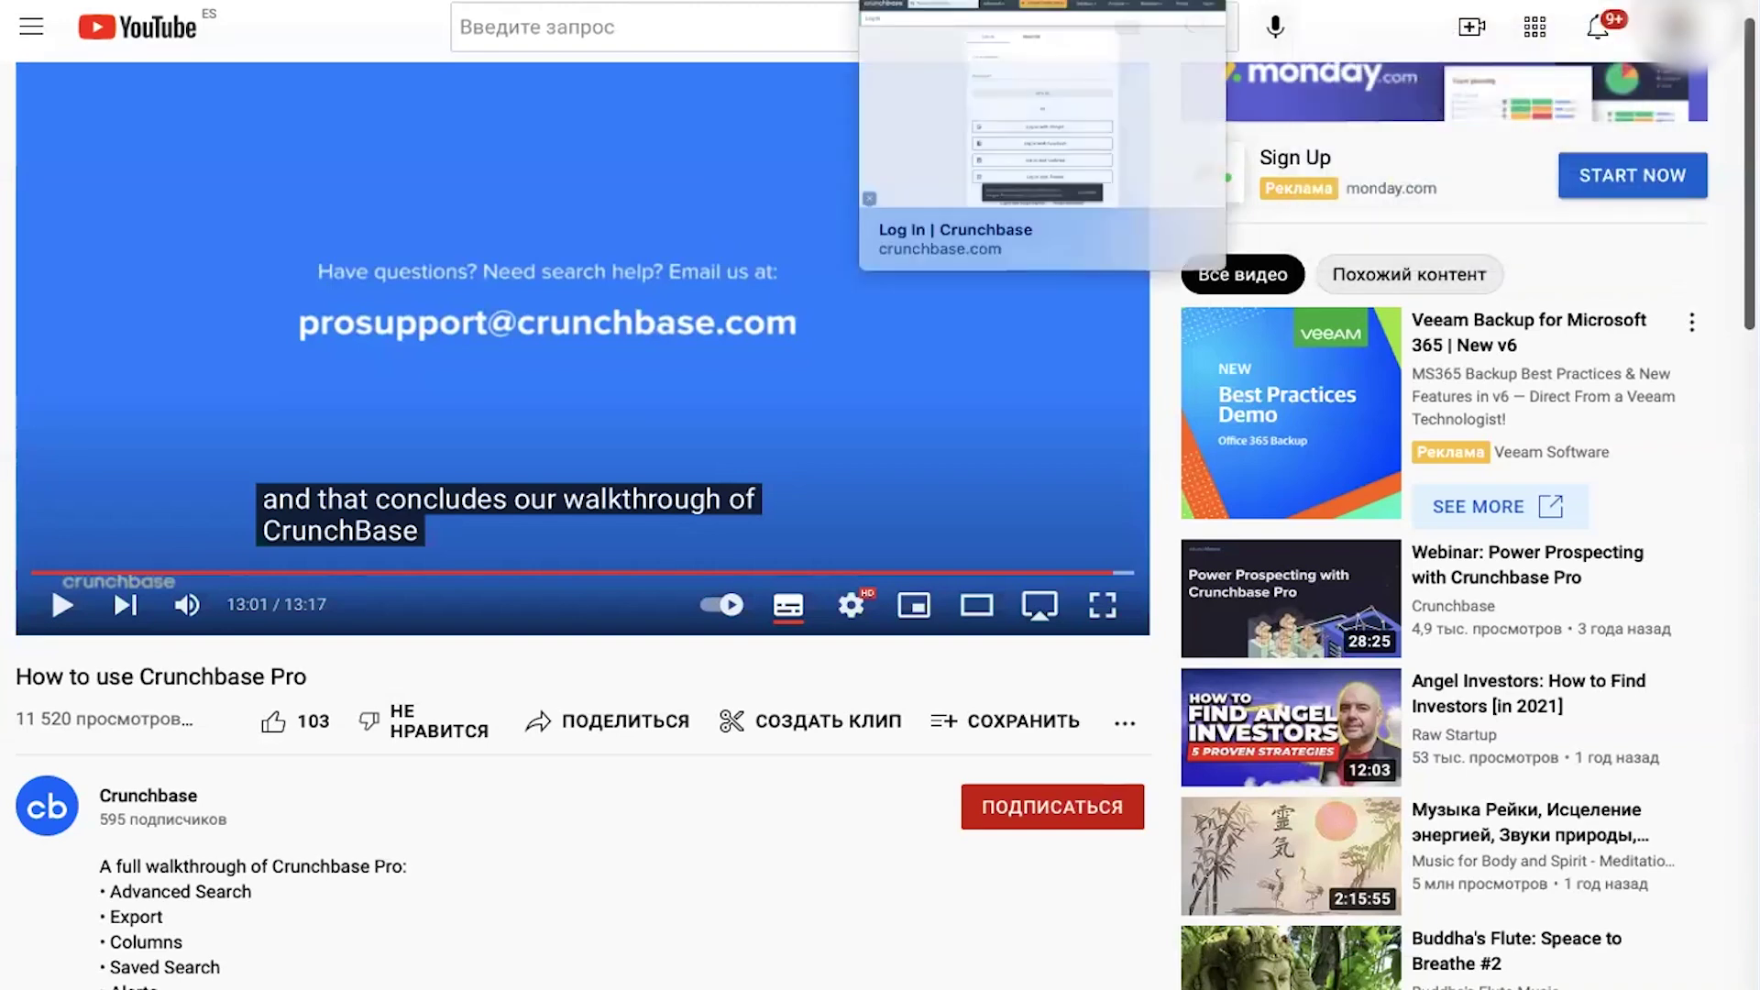
# Switch to Crunchbase, go to its home page and browse the activity feed for My First List
pyautogui.click(953, 2)
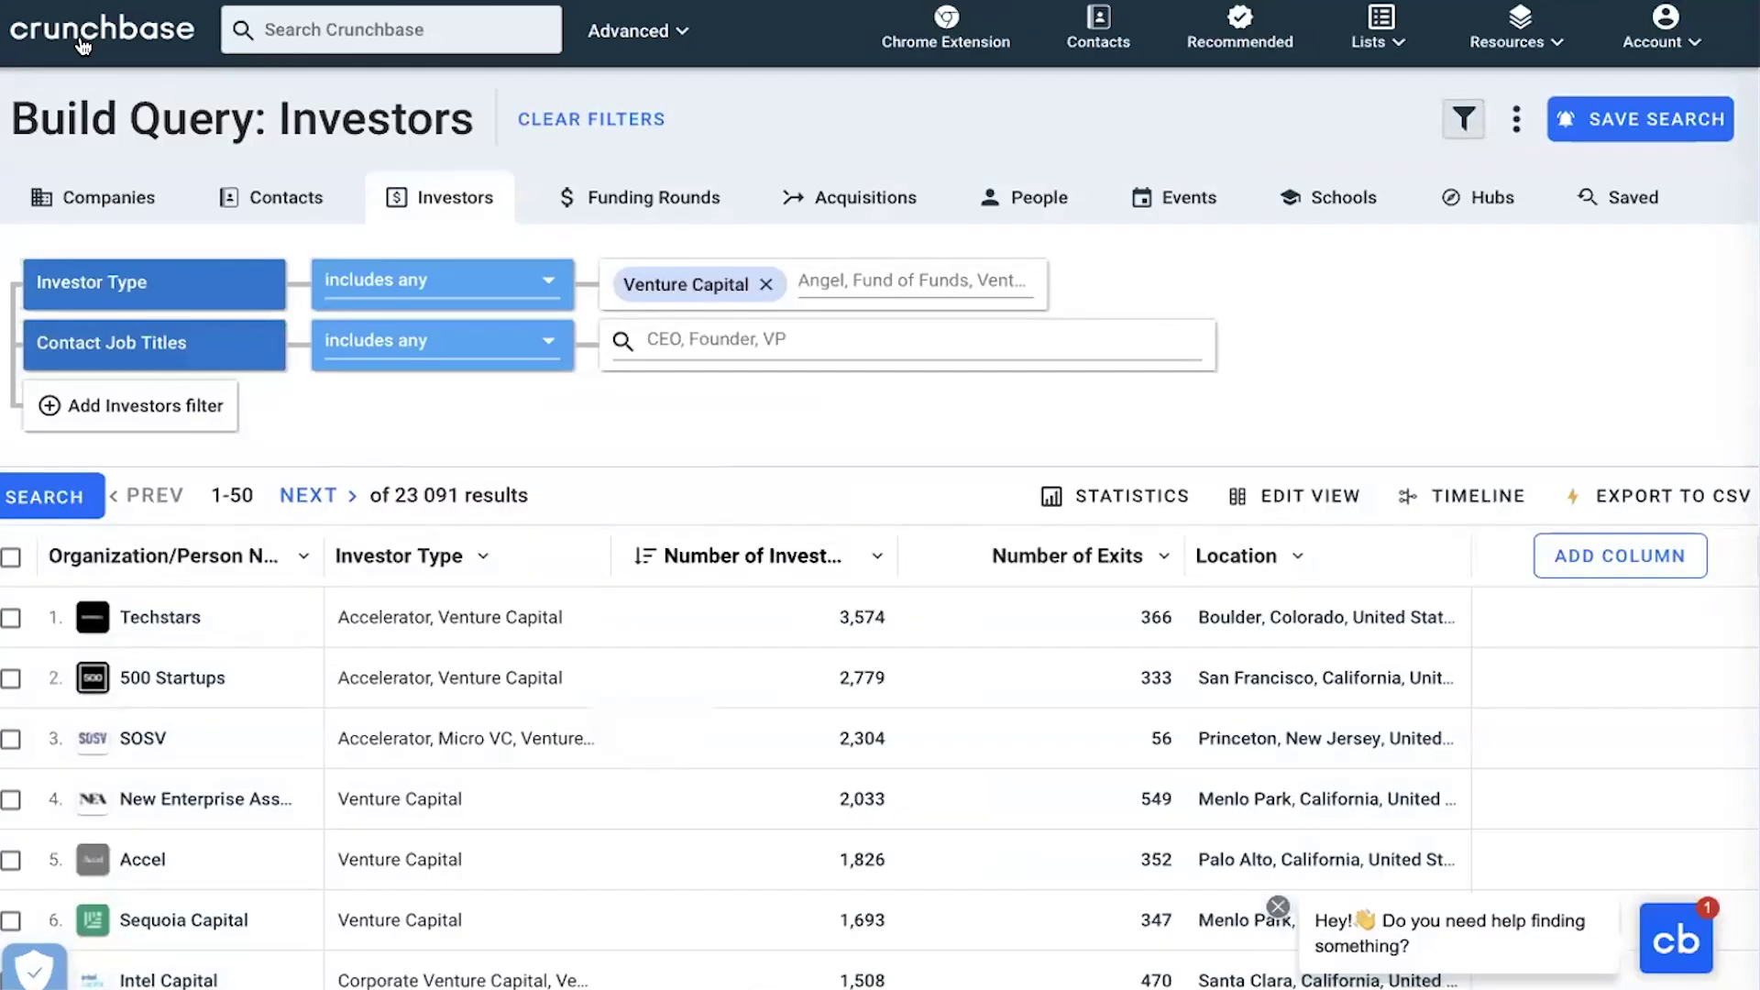
pyautogui.click(81, 35)
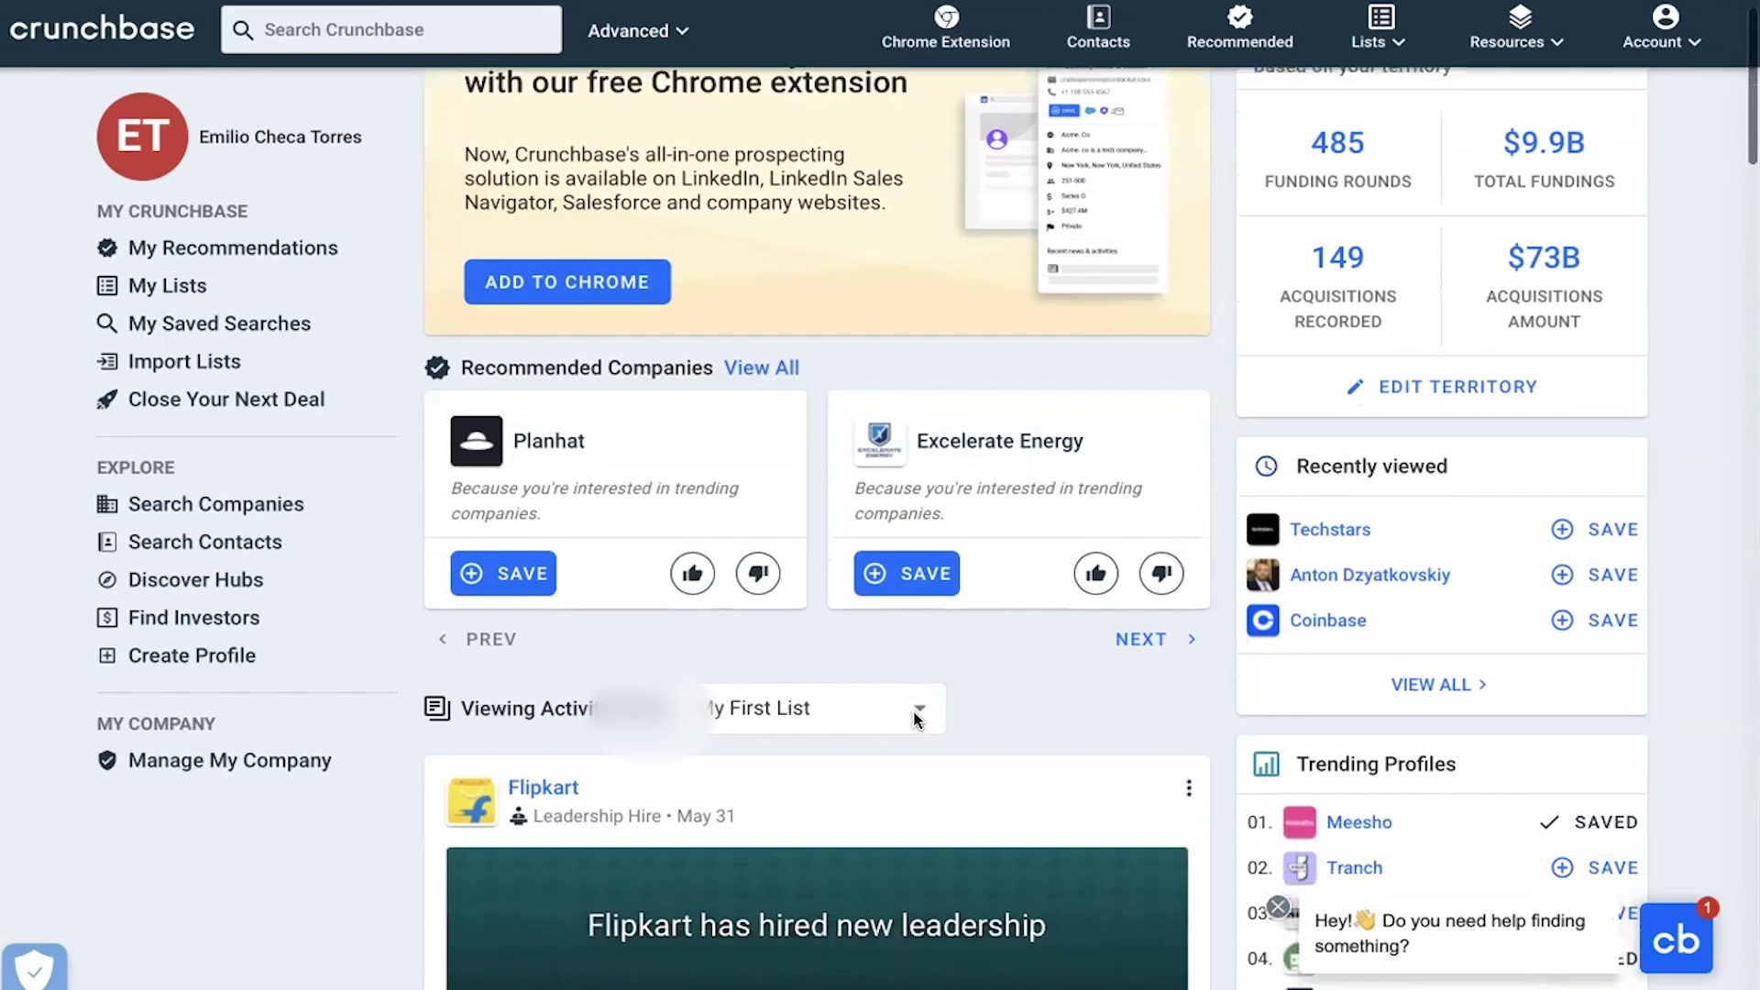
pyautogui.scroll(-1, 913, 712)
pyautogui.scroll(-8, 921, 706)
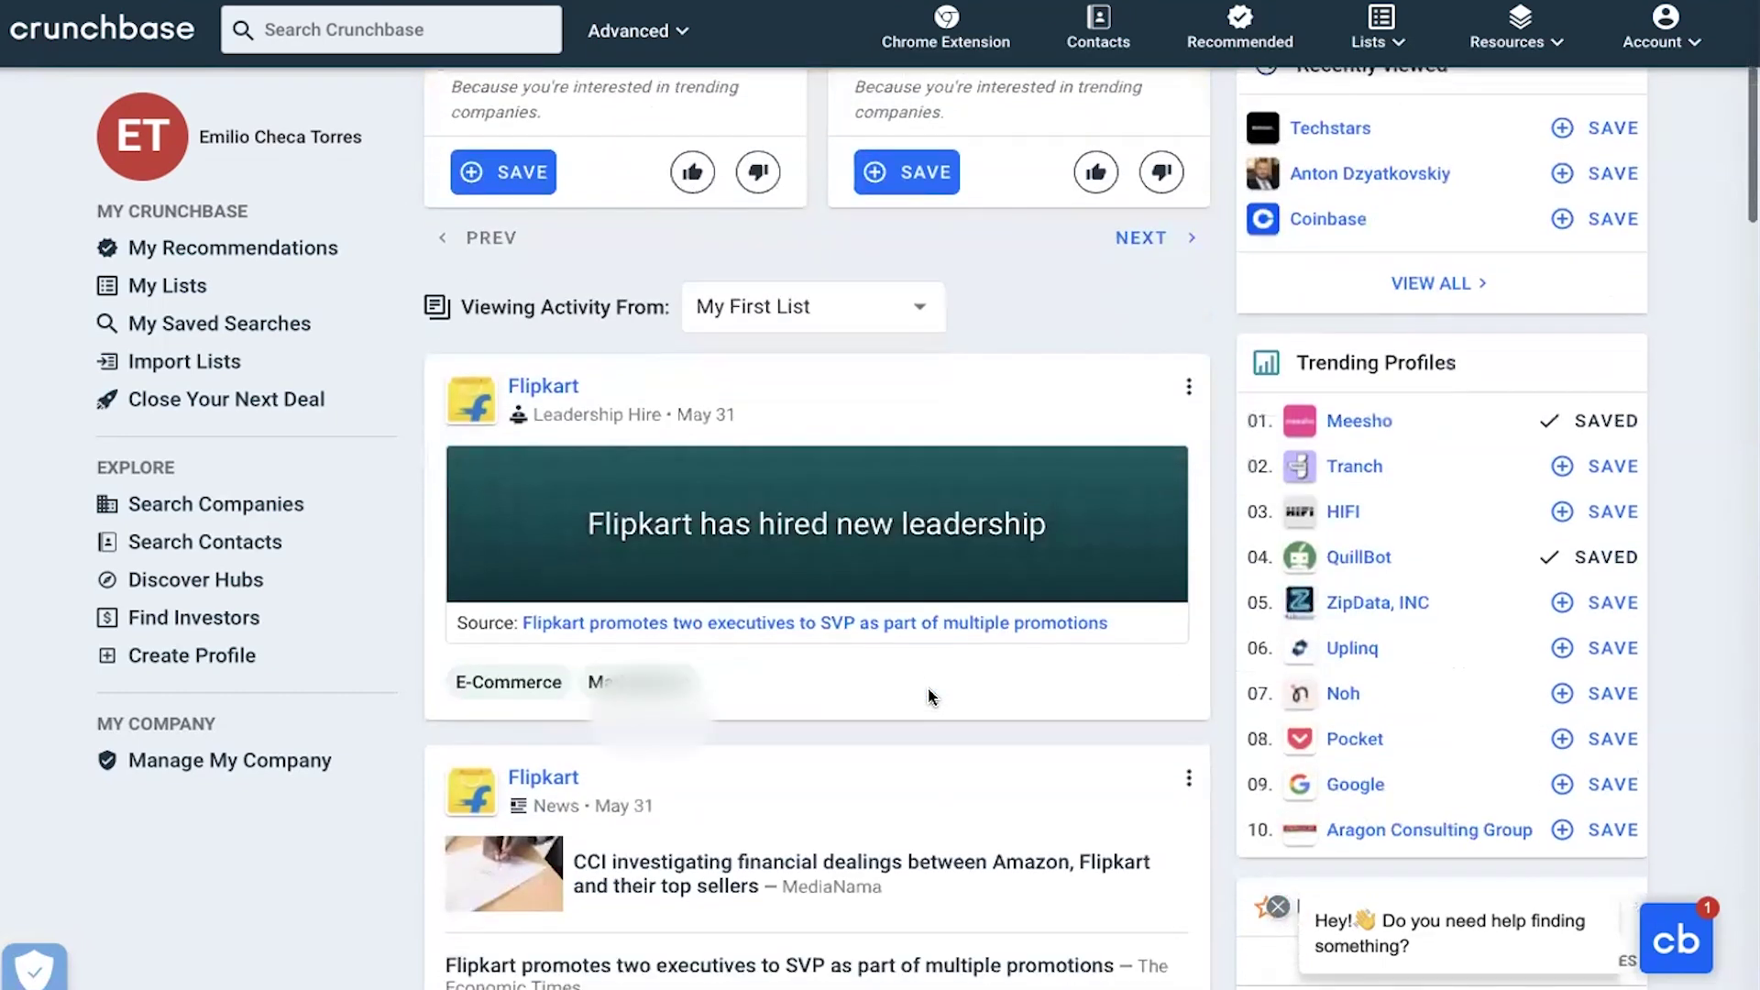
pyautogui.scroll(-8, 928, 697)
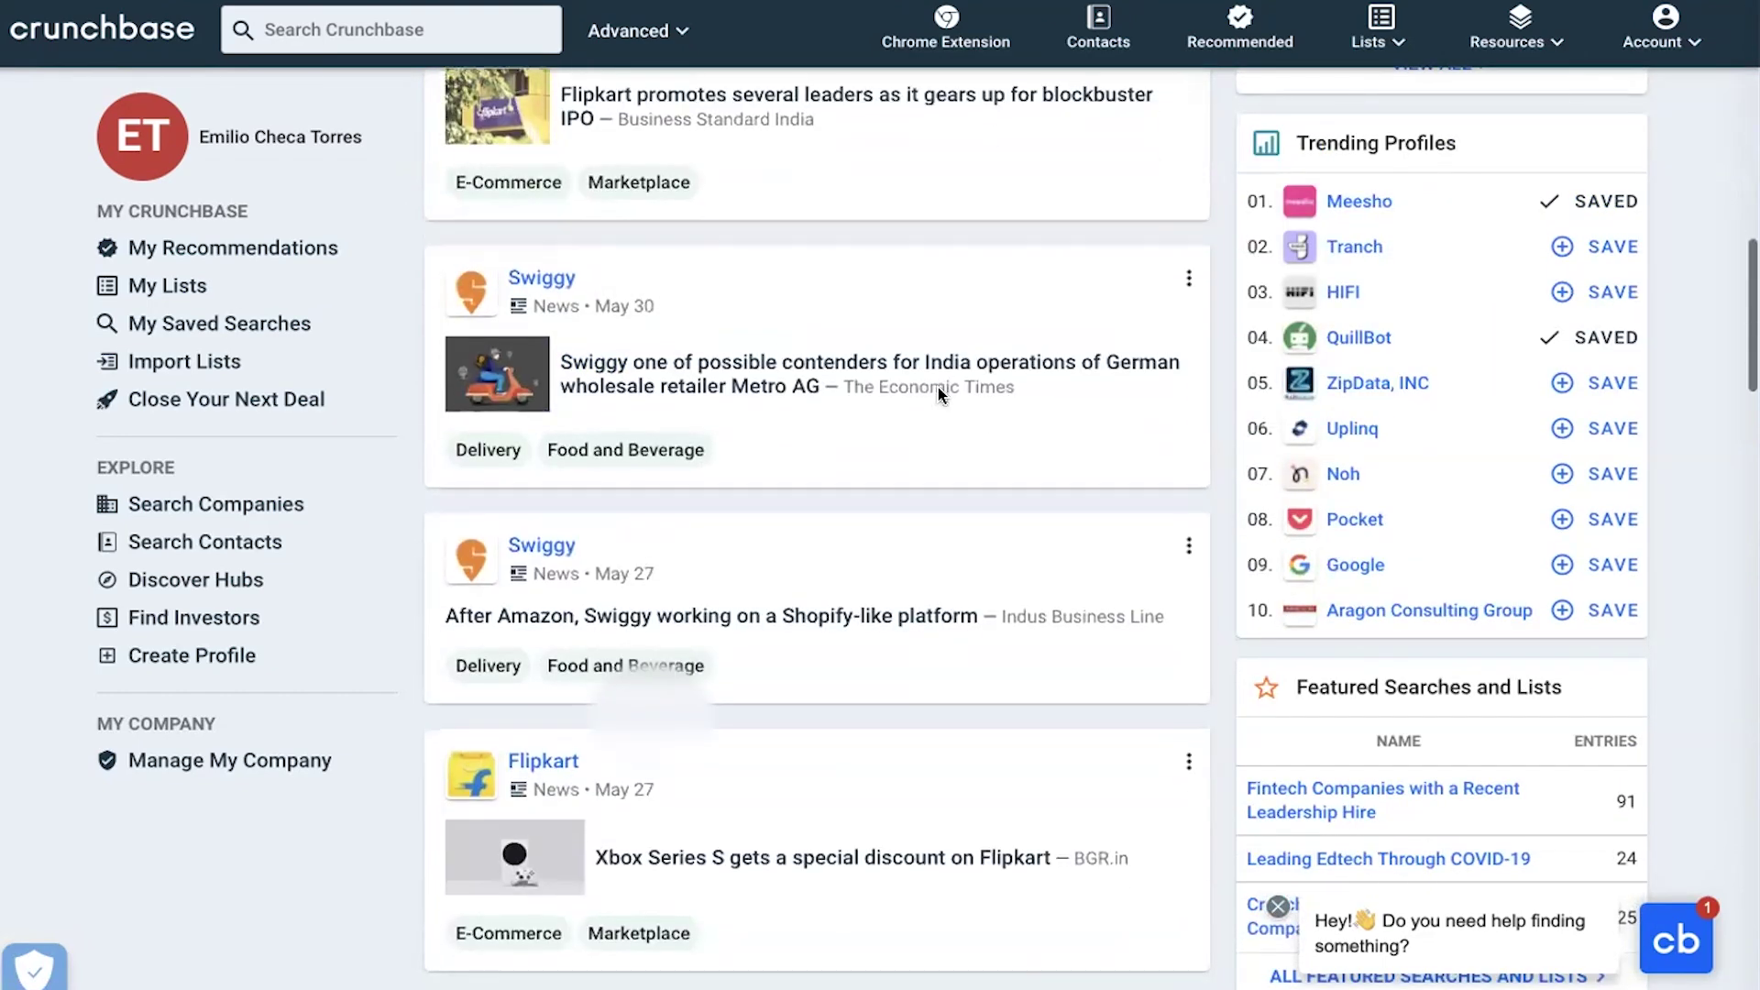
pyautogui.scroll(-4, 766, 737)
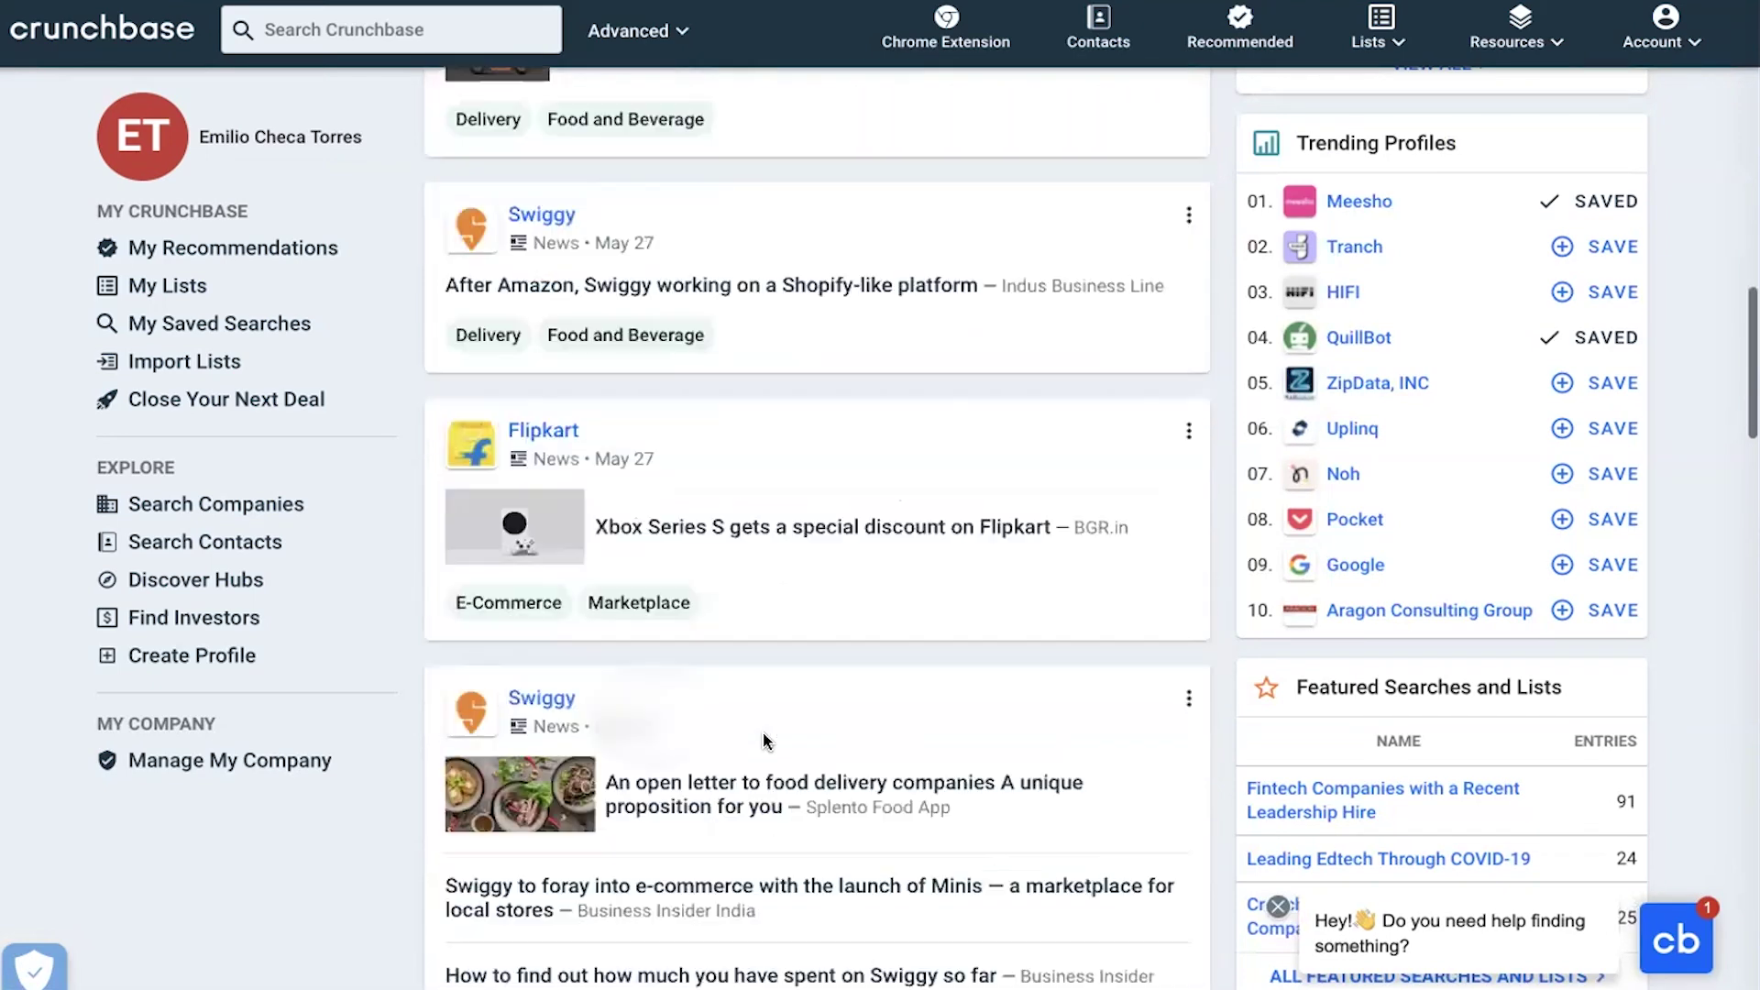
pyautogui.scroll(-8, 766, 738)
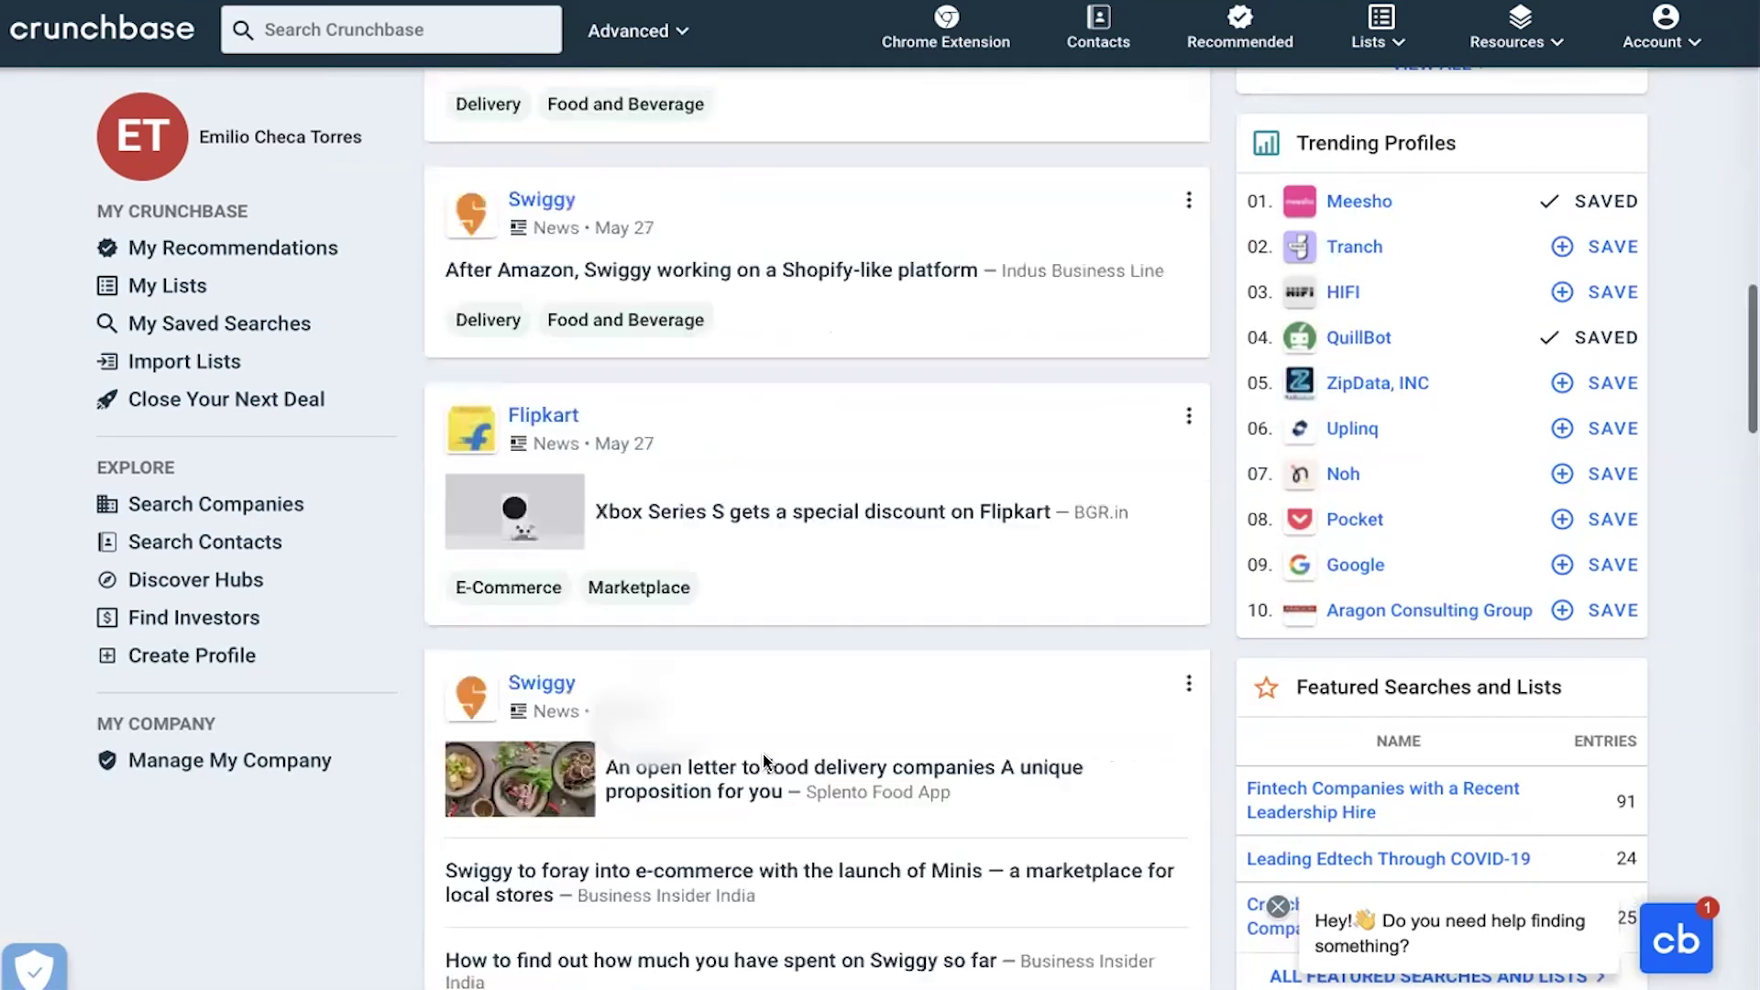
pyautogui.scroll(15, 765, 761)
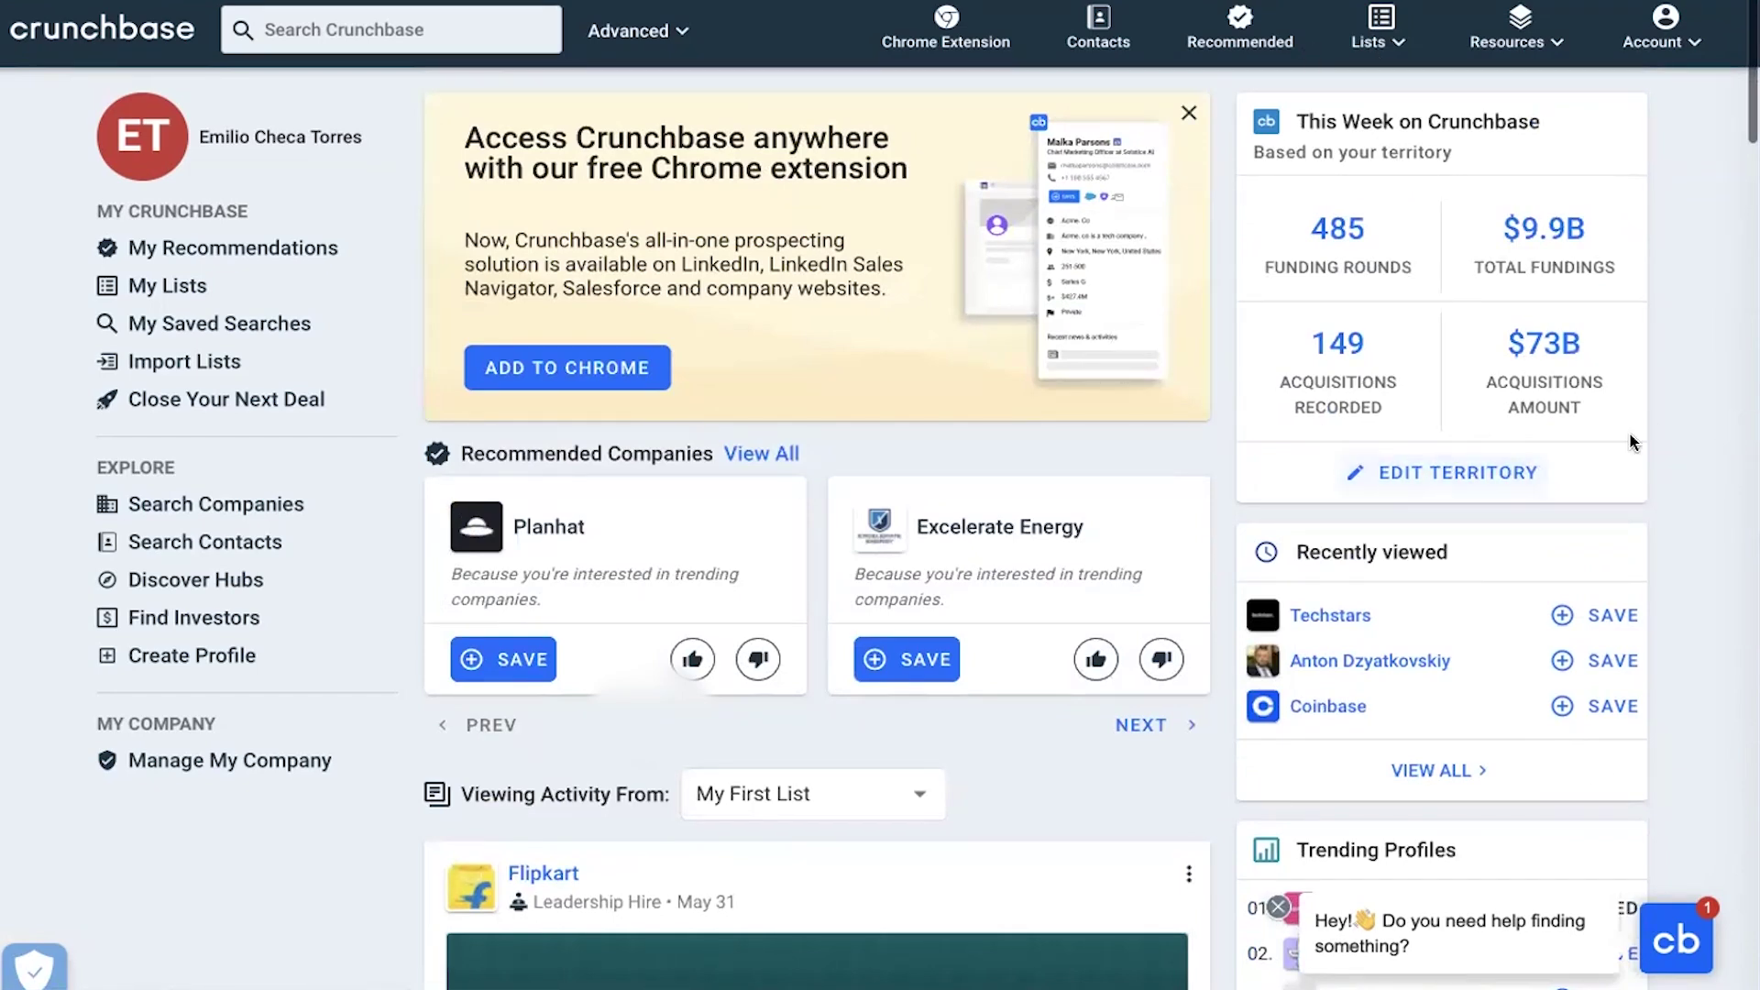
# Review the recently viewed items, trending profiles and featured searches on the Crunchbase home page
pyautogui.scroll(-4, 1565, 540)
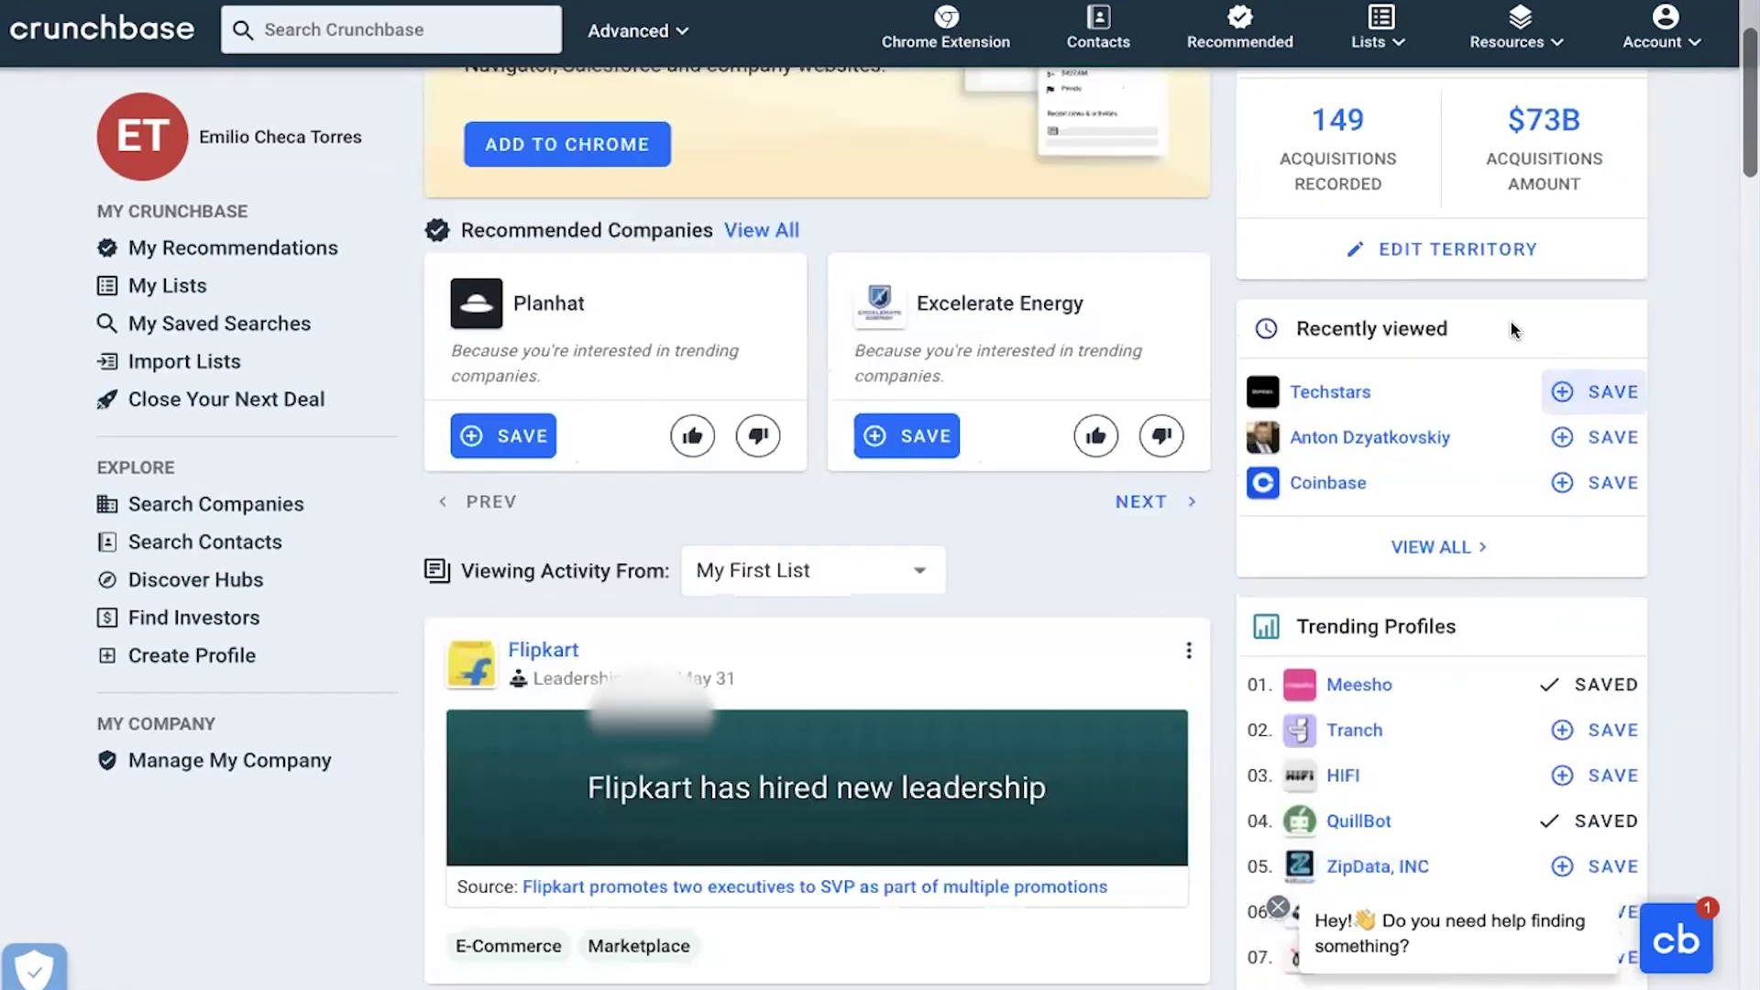
pyautogui.scroll(-2, 1360, 689)
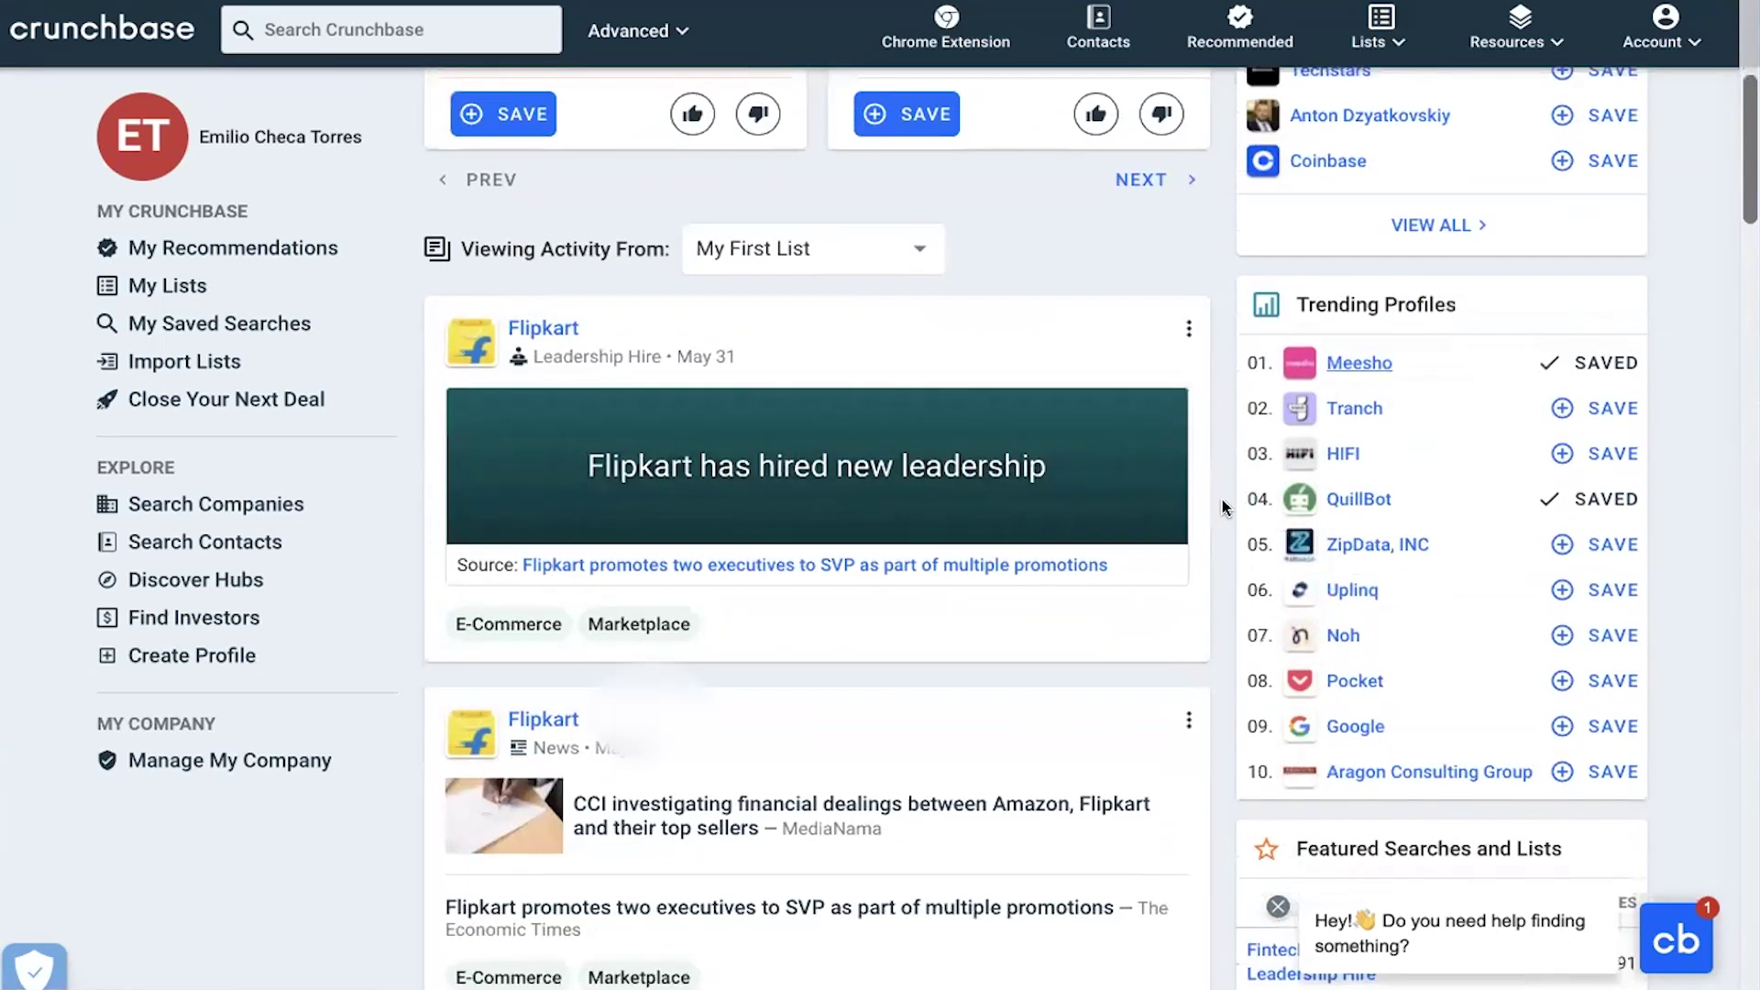
pyautogui.scroll(-2, 1487, 646)
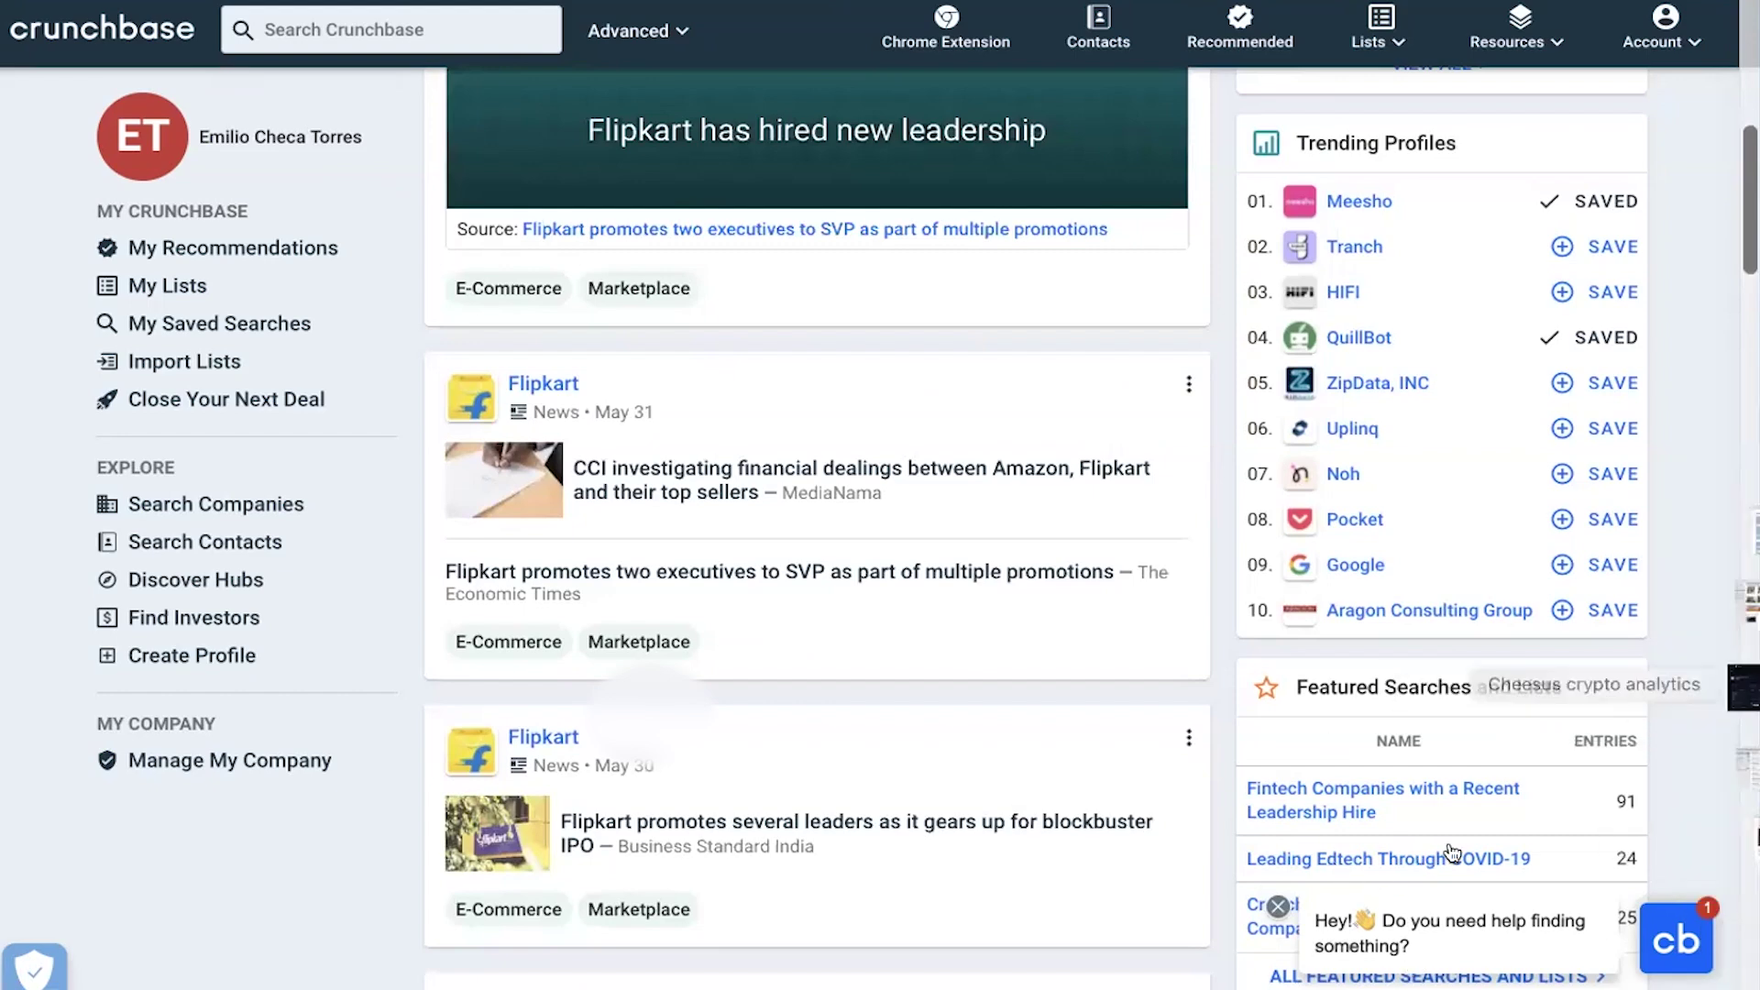
pyautogui.scroll(10, 1351, 749)
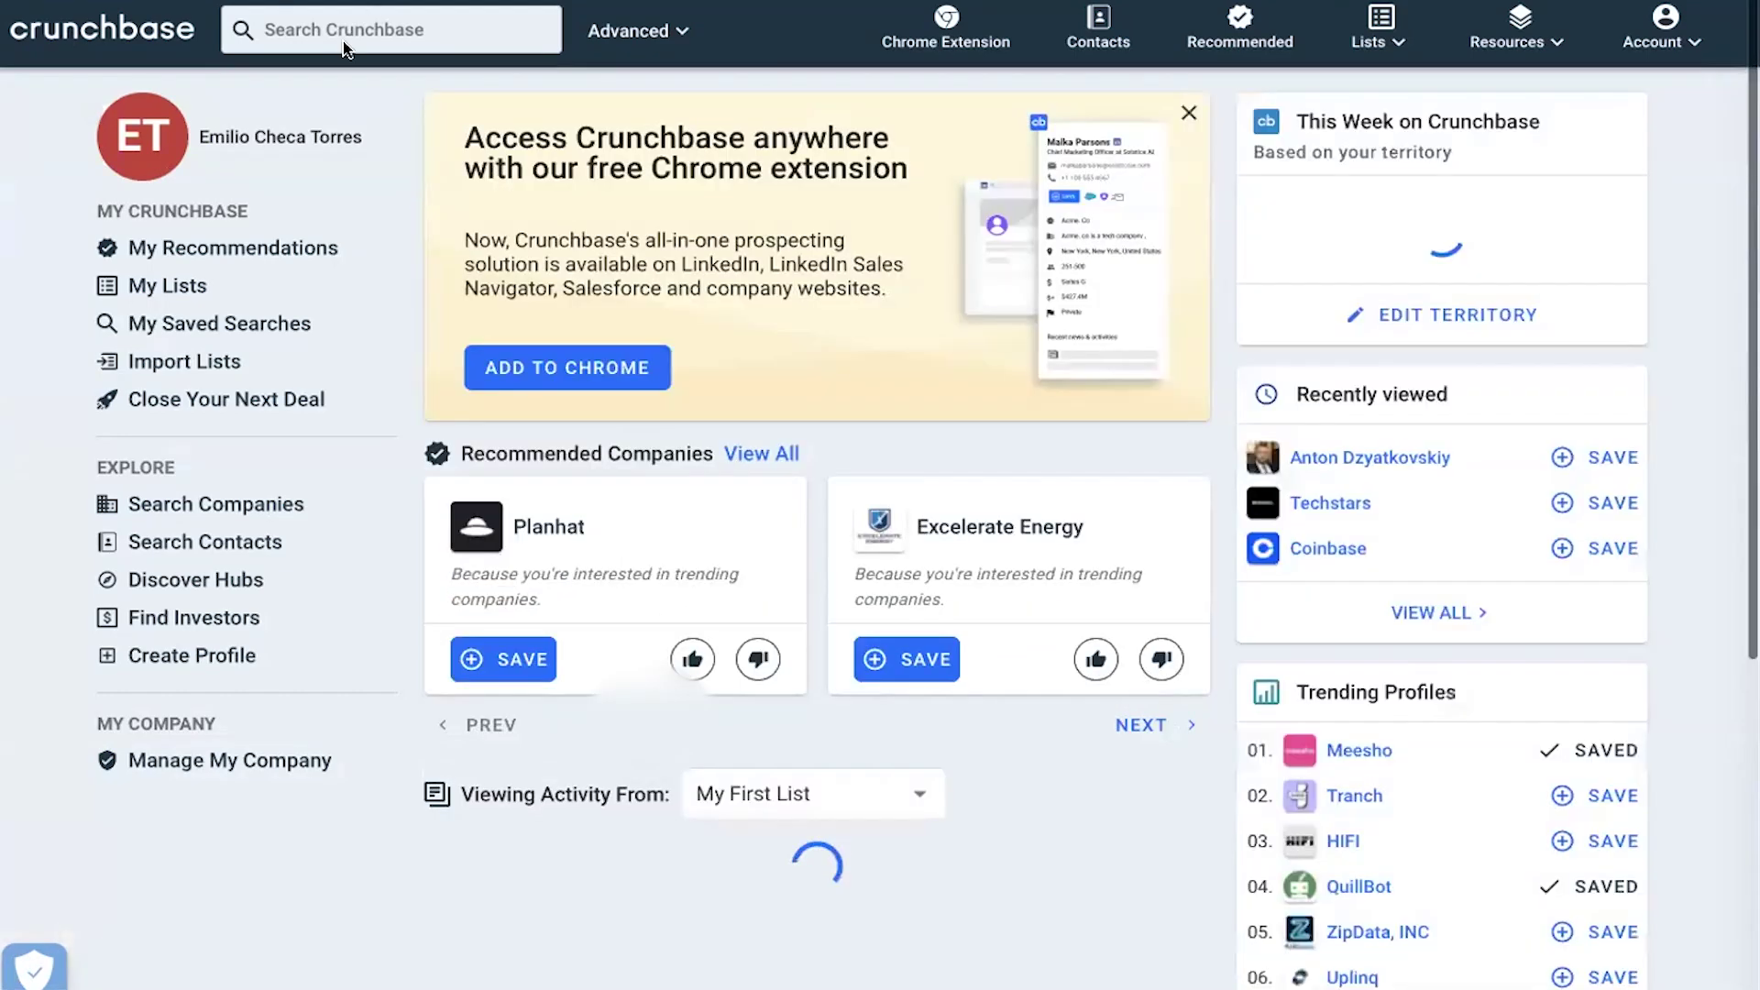
# Open the Investors search and examine its overview filters for number of investments, exits and portfolio organizations
pyautogui.click(290, 31)
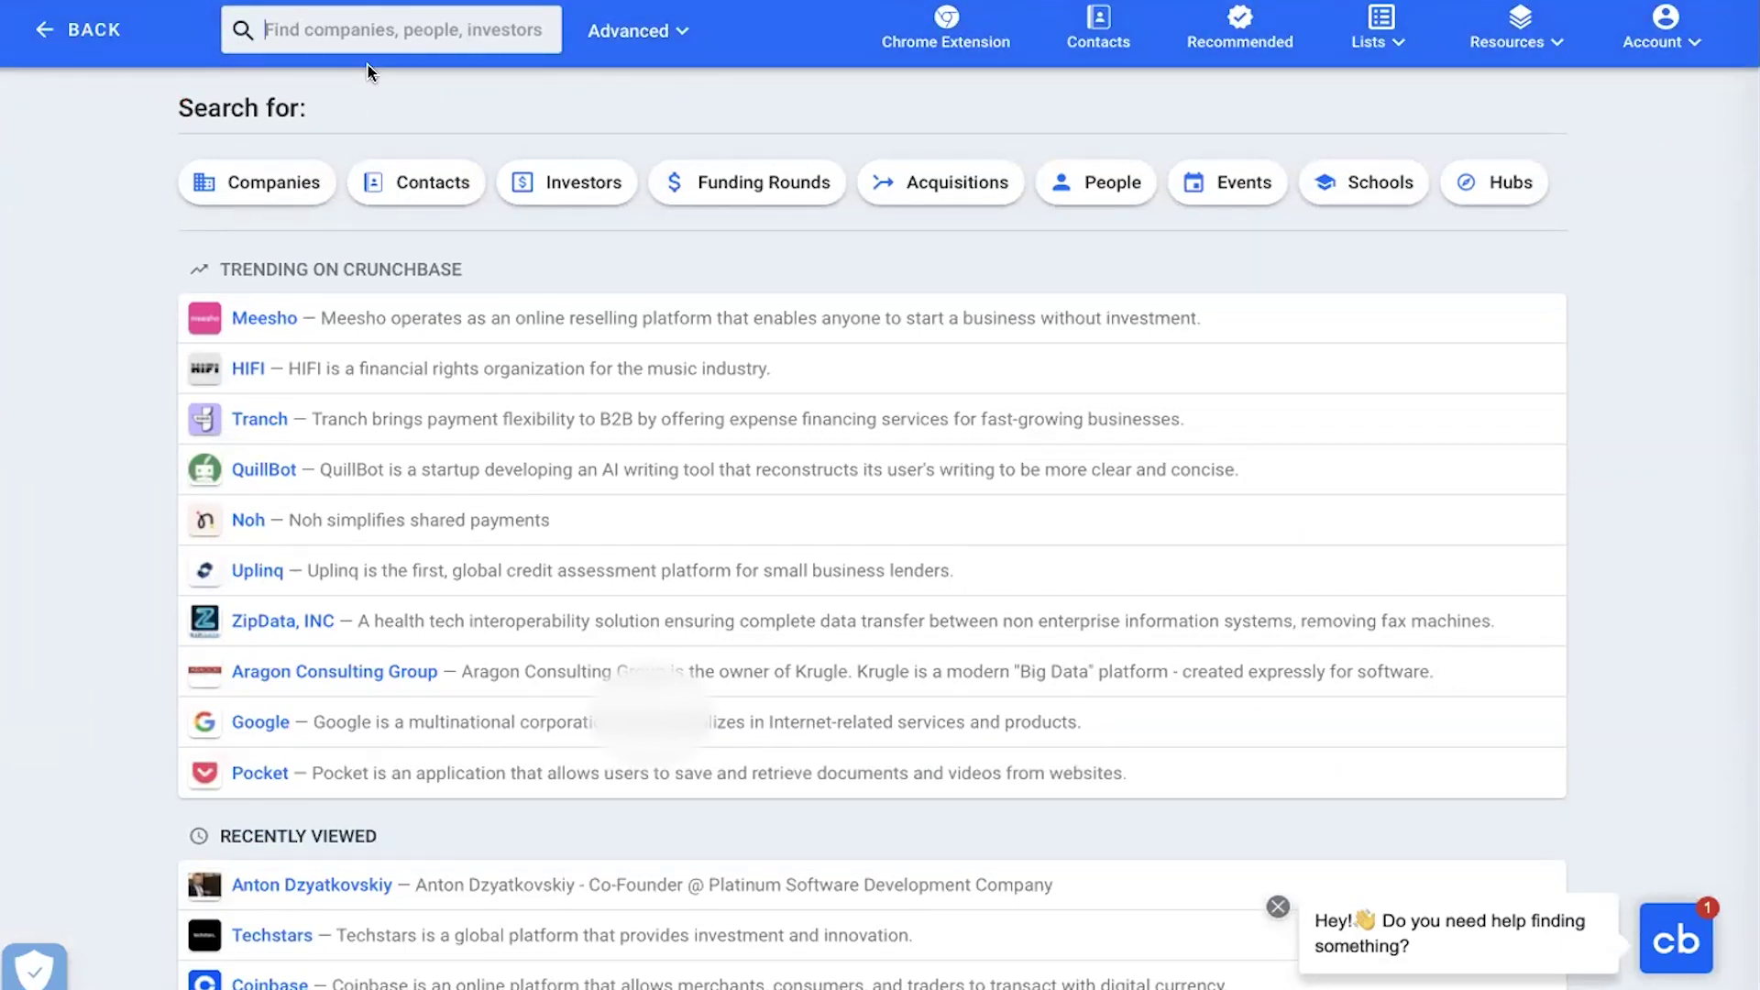
pyautogui.click(576, 186)
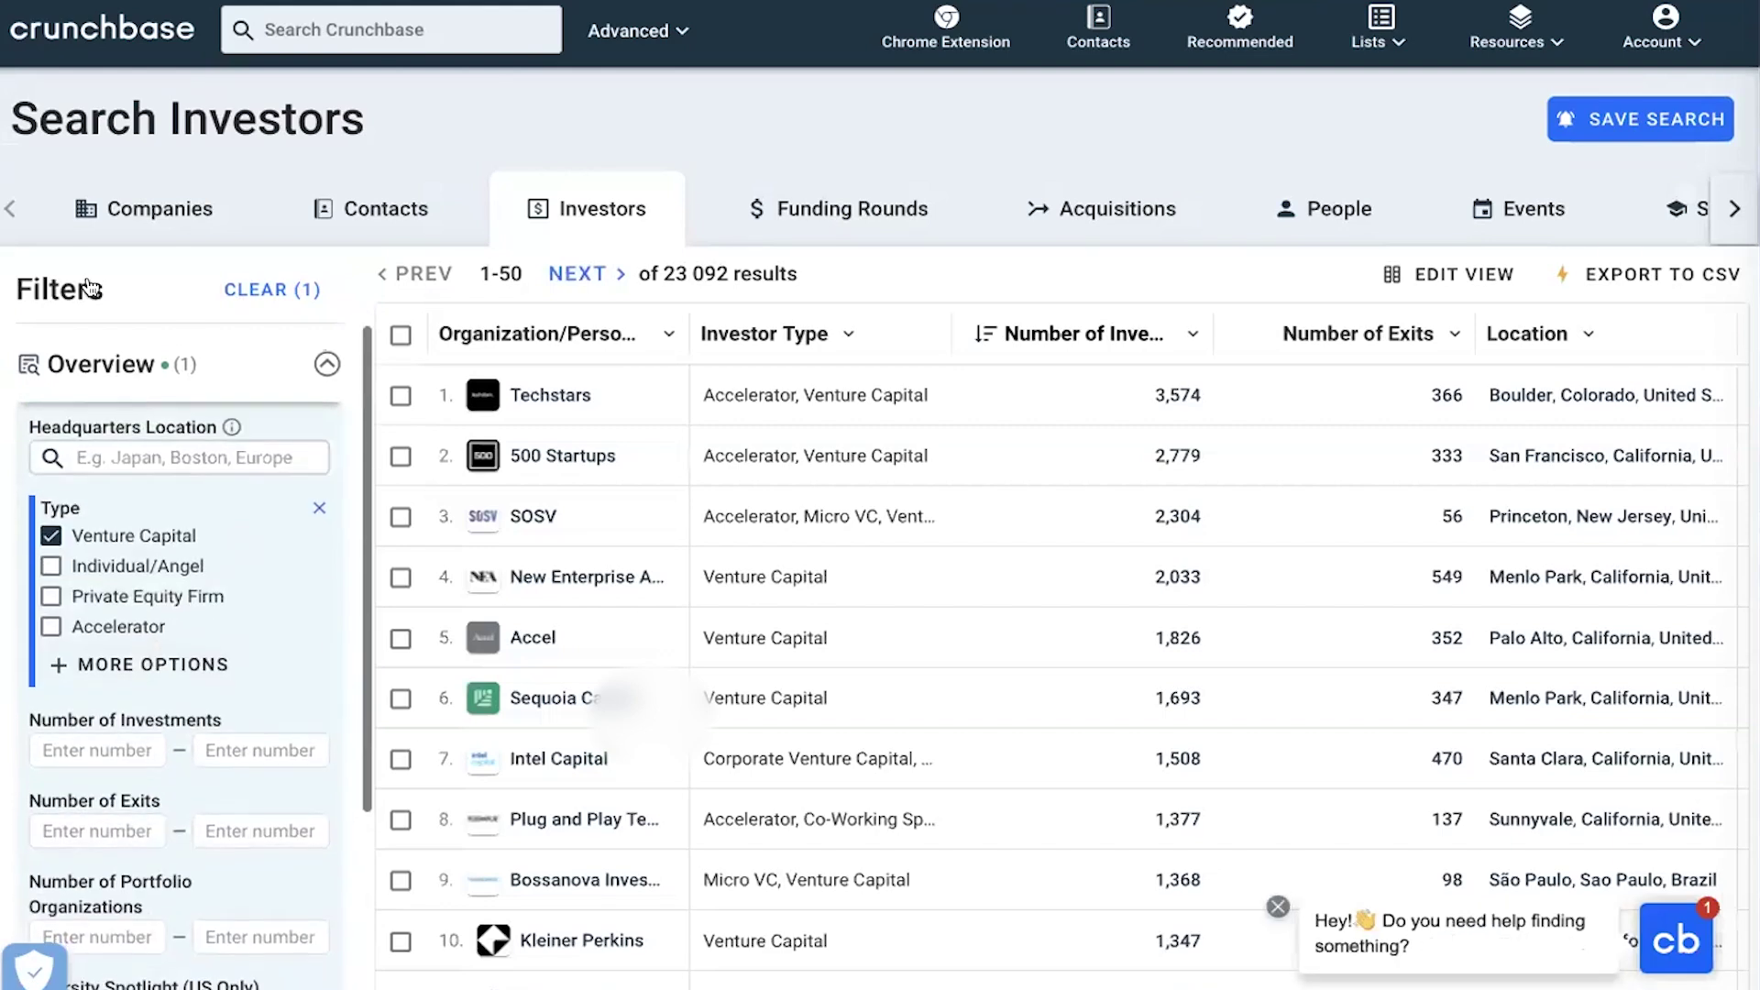
pyautogui.scroll(-3, 319, 619)
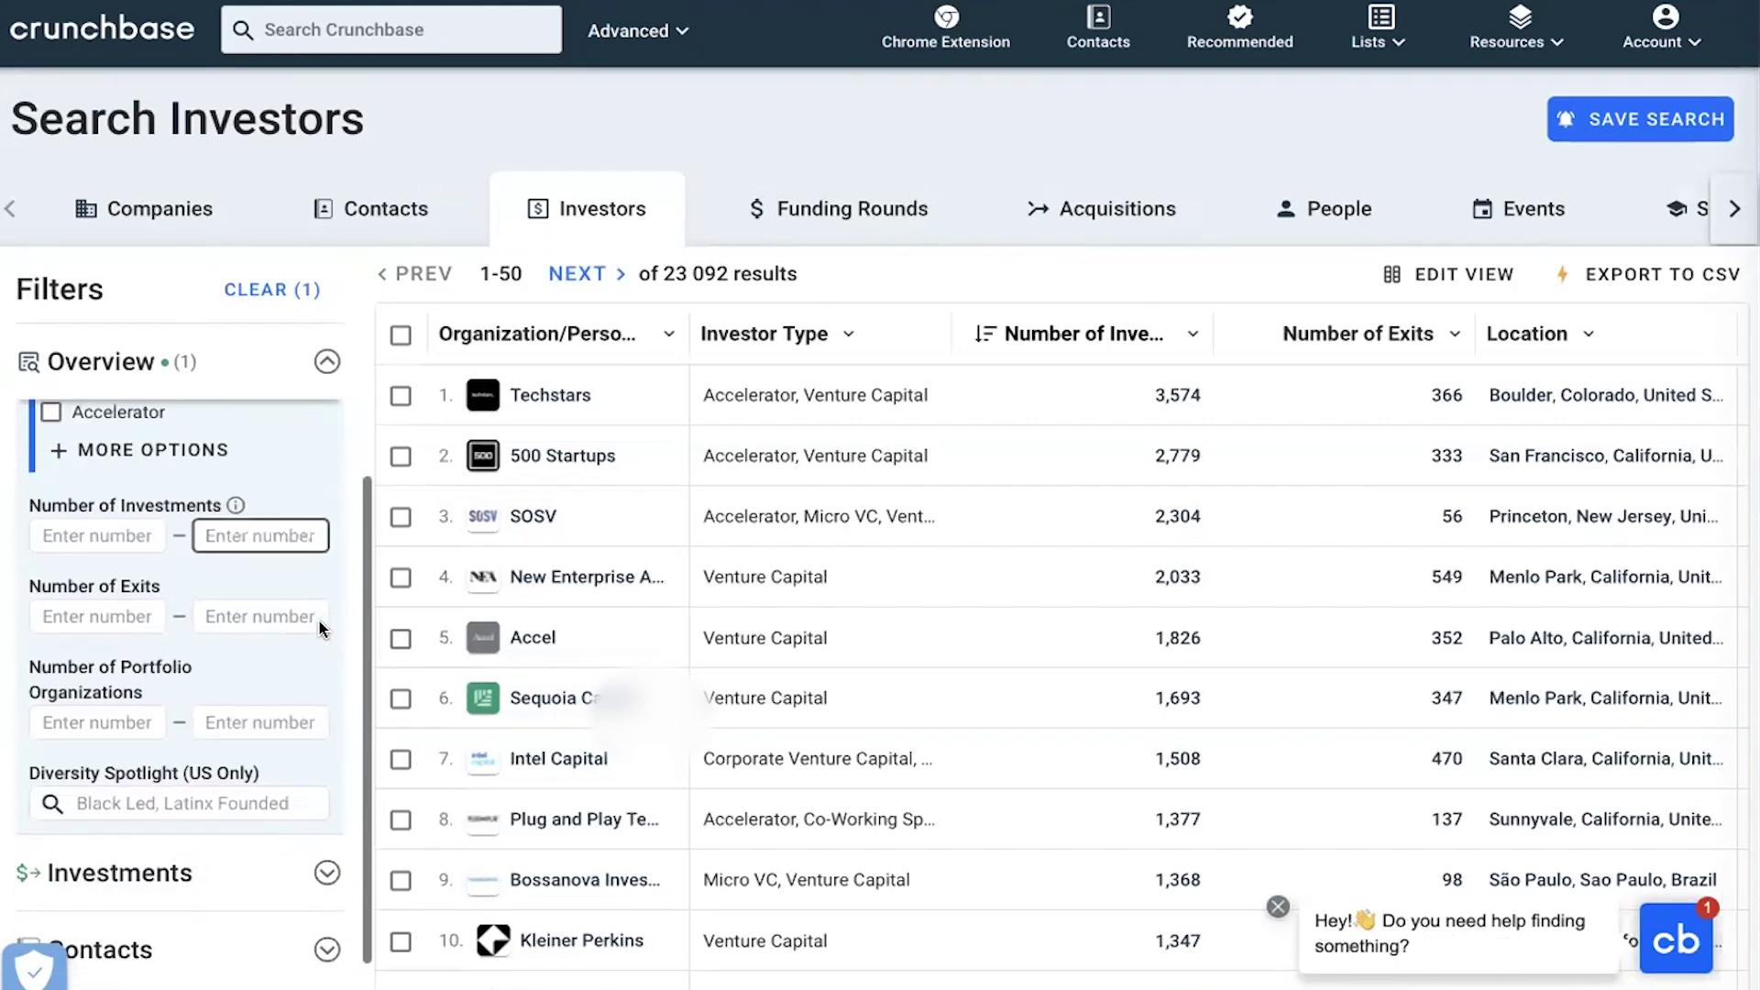
pyautogui.scroll(-1, 319, 620)
pyautogui.scroll(1, 183, 596)
pyautogui.click(82, 521)
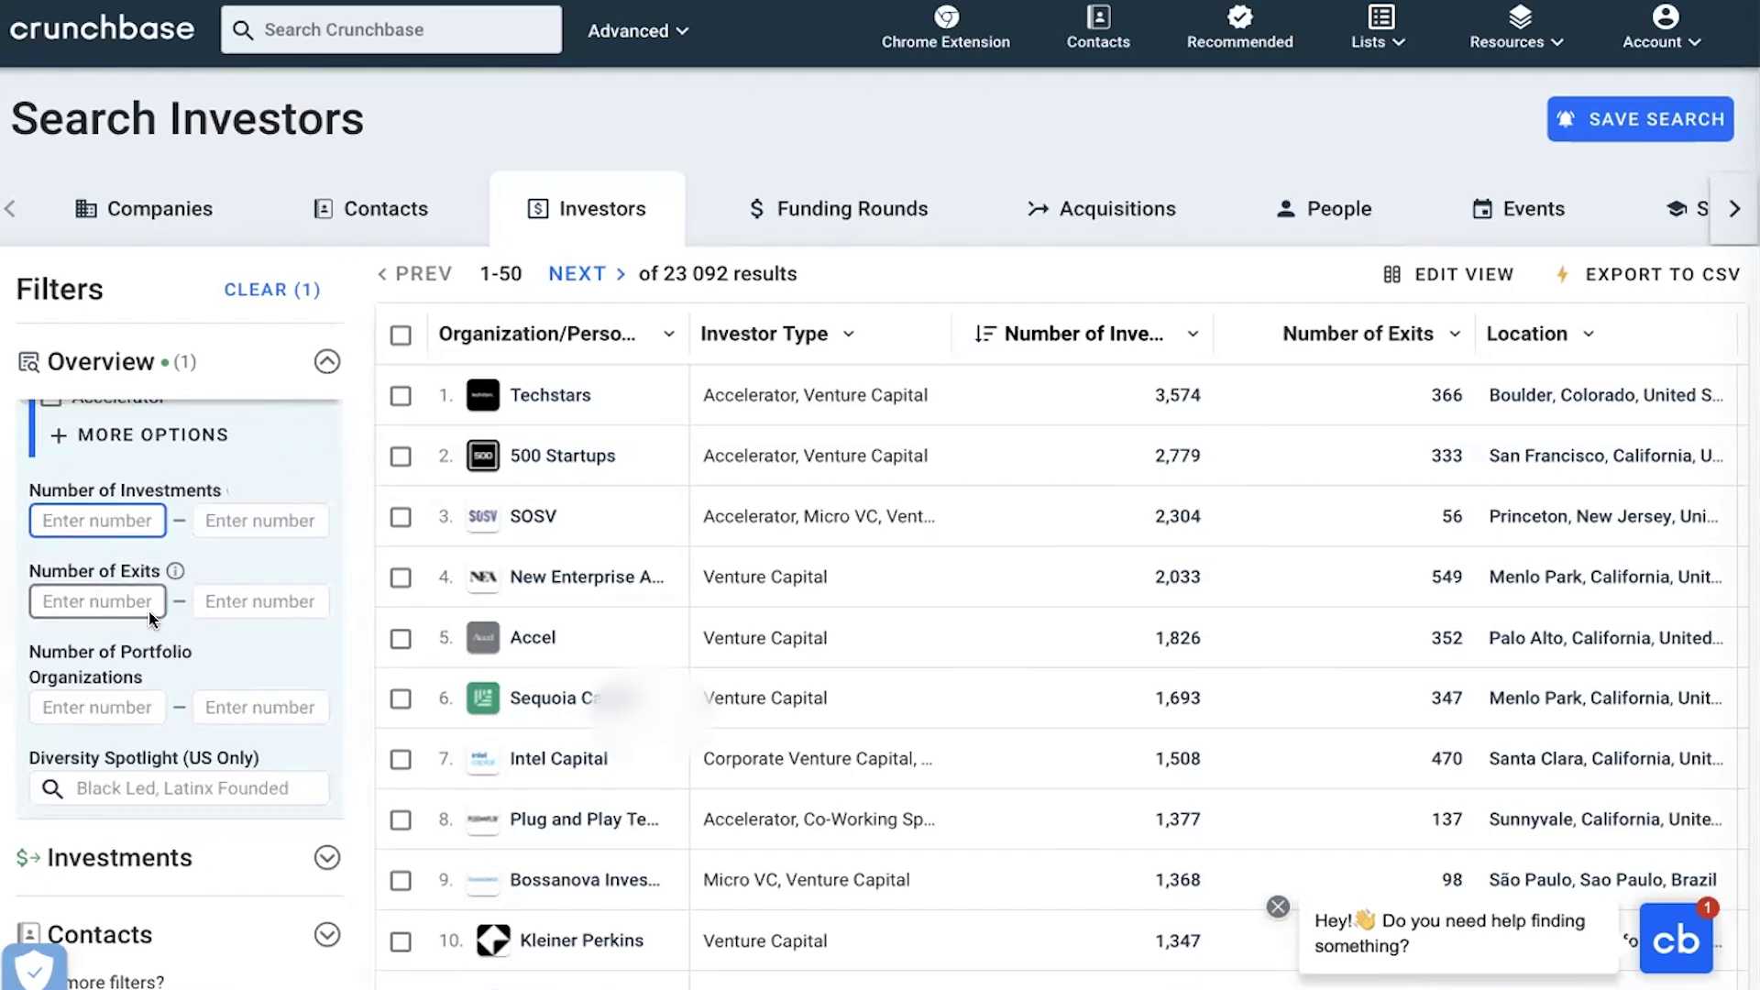
pyautogui.scroll(3, 11, 575)
pyautogui.scroll(-3, 92, 605)
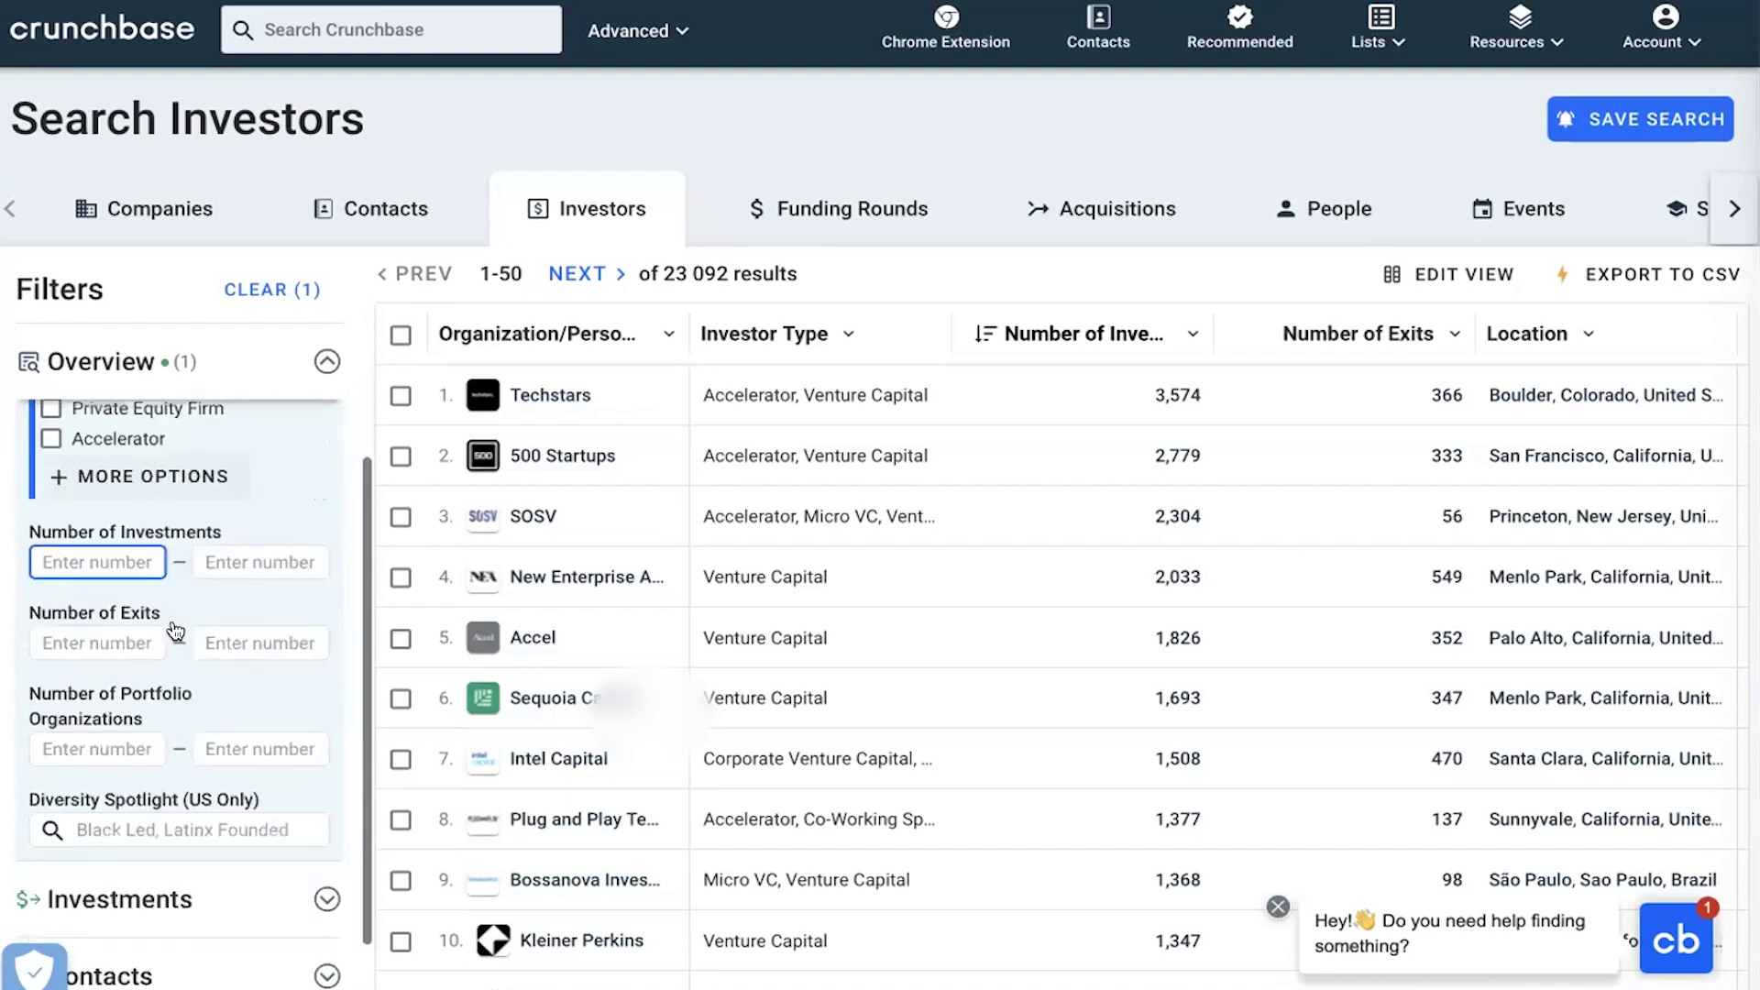
pyautogui.click(95, 582)
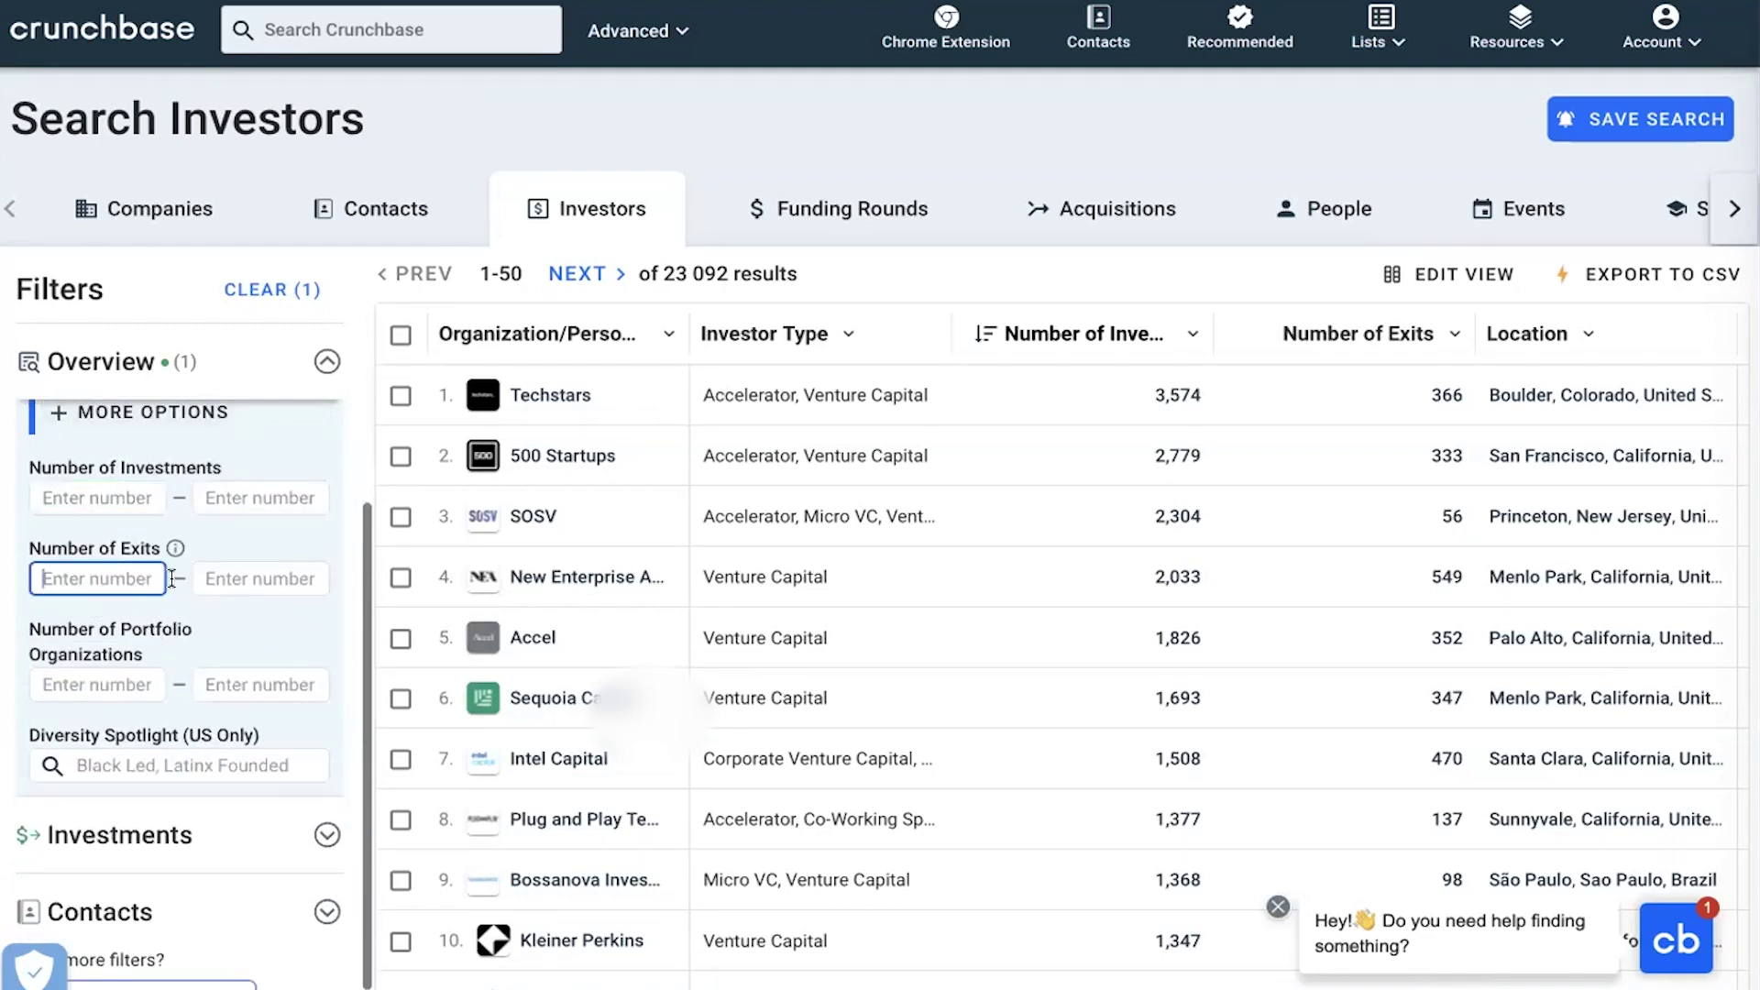
pyautogui.click(97, 689)
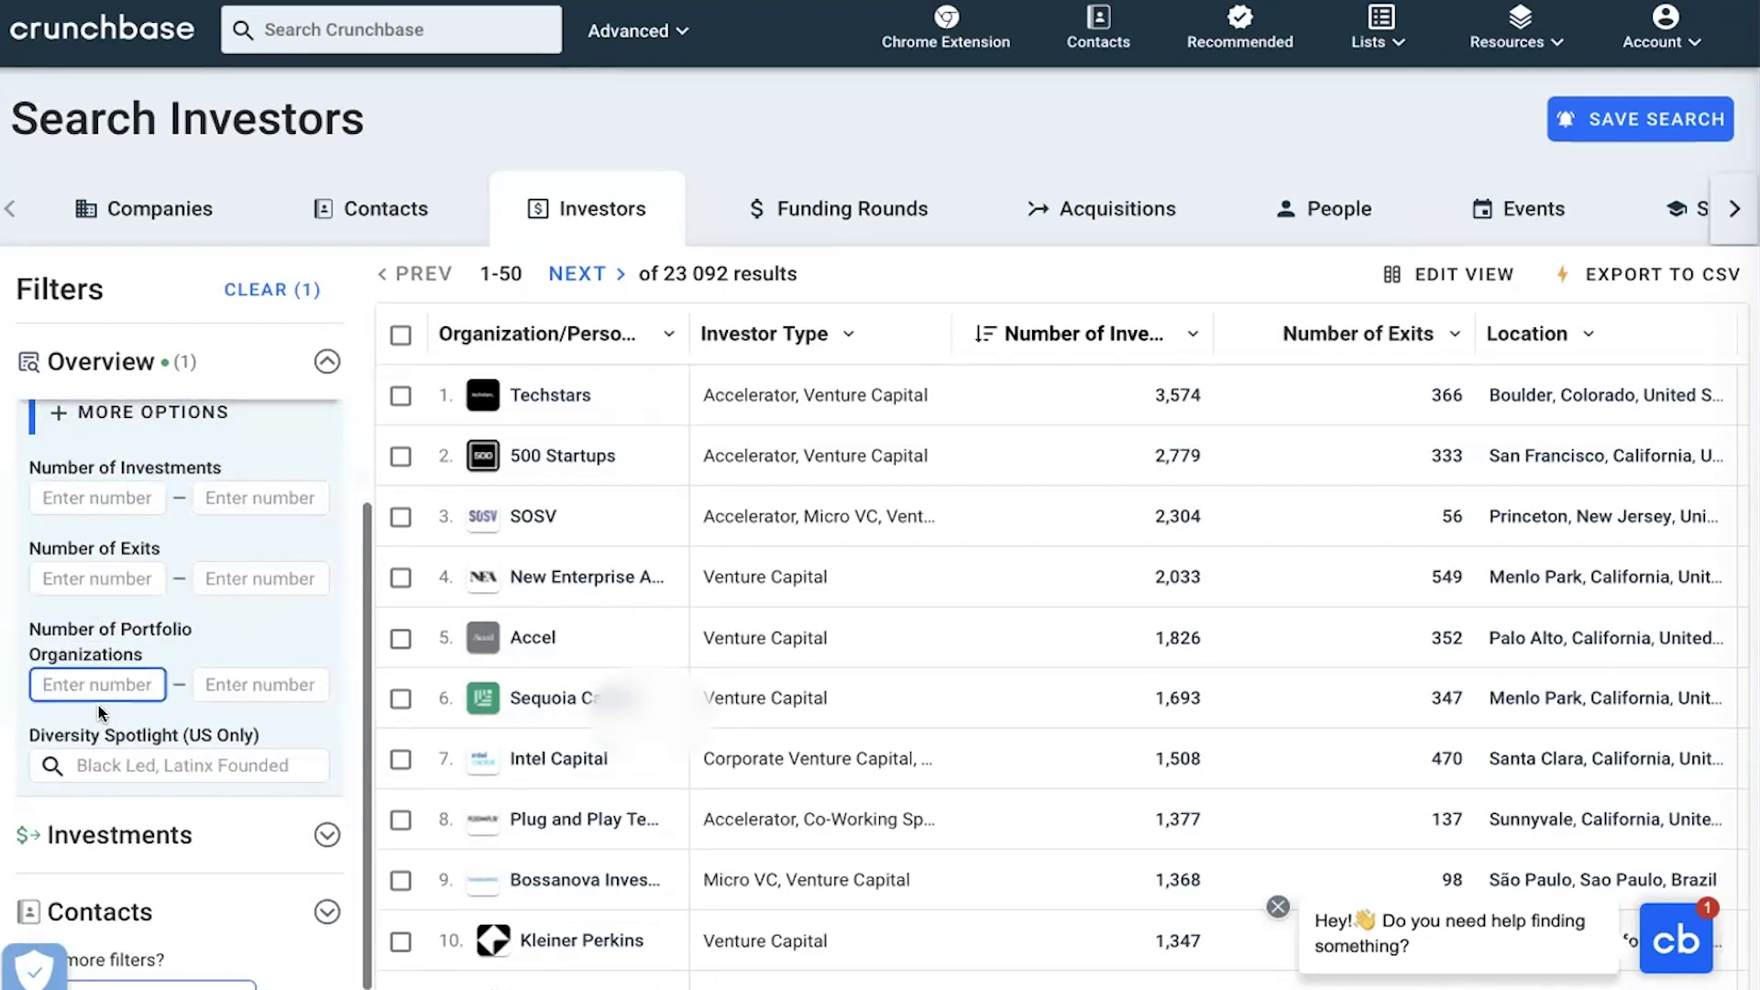
pyautogui.scroll(-1, 124, 659)
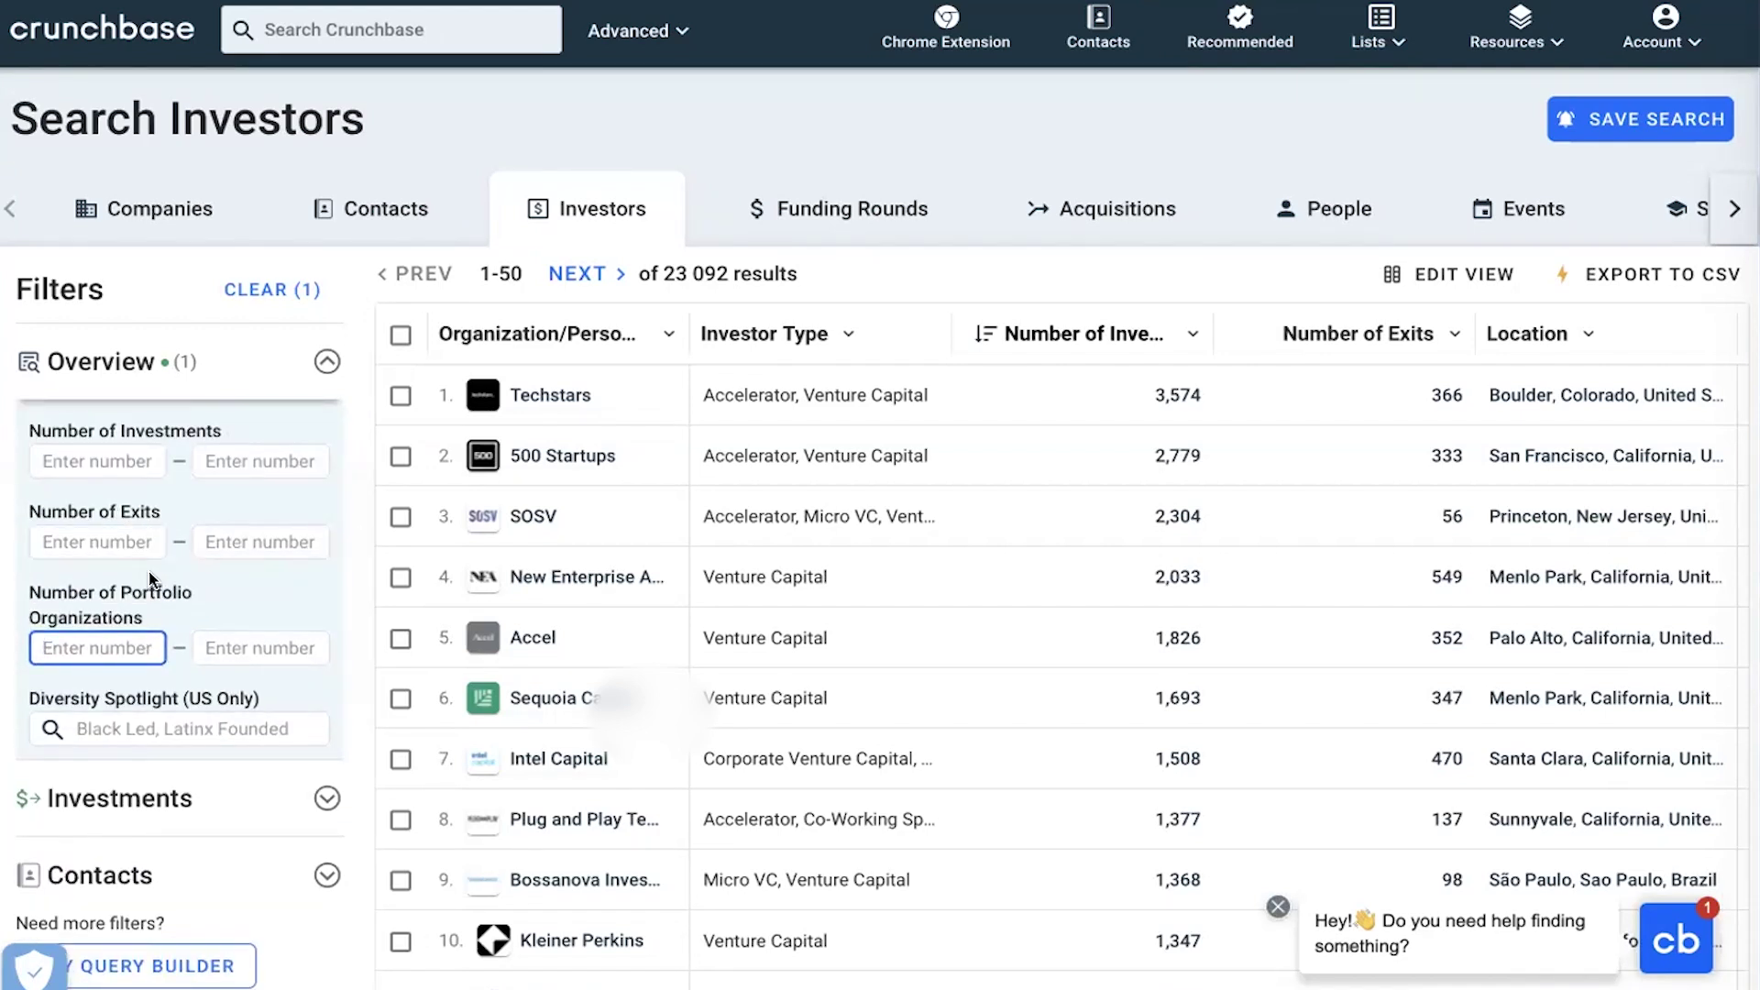
# Check which advanced search categories are available, staying on the investor search
pyautogui.click(677, 33)
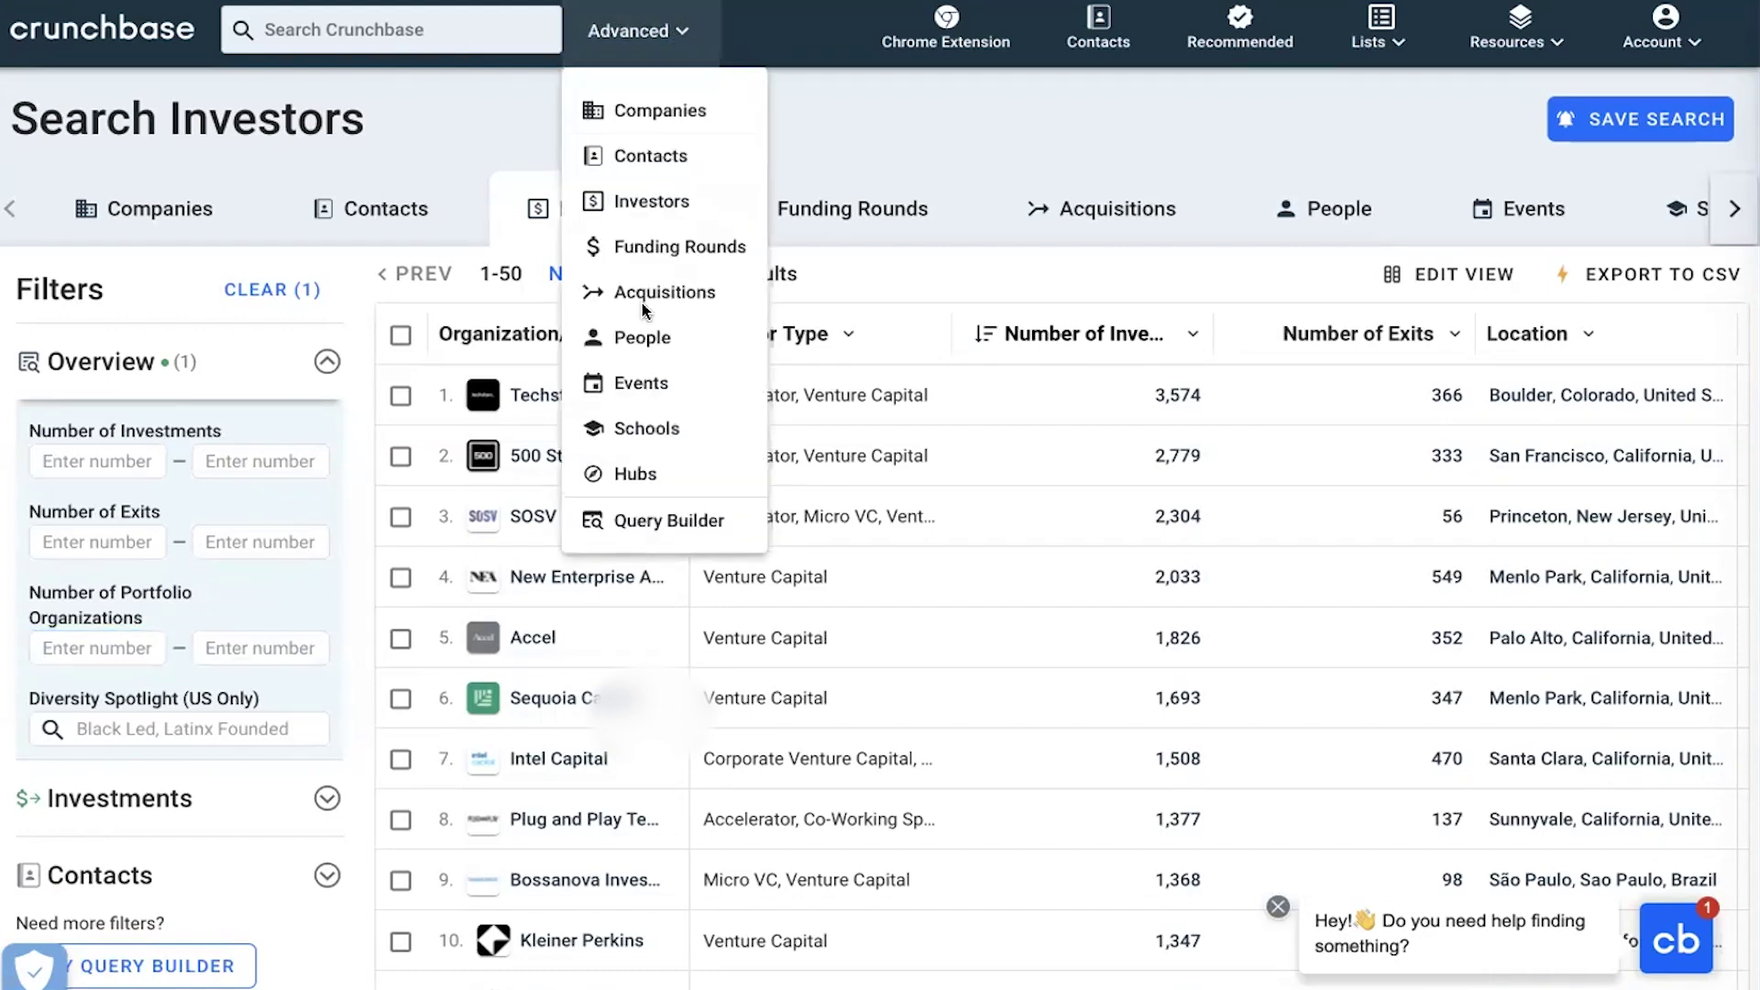
pyautogui.click(860, 112)
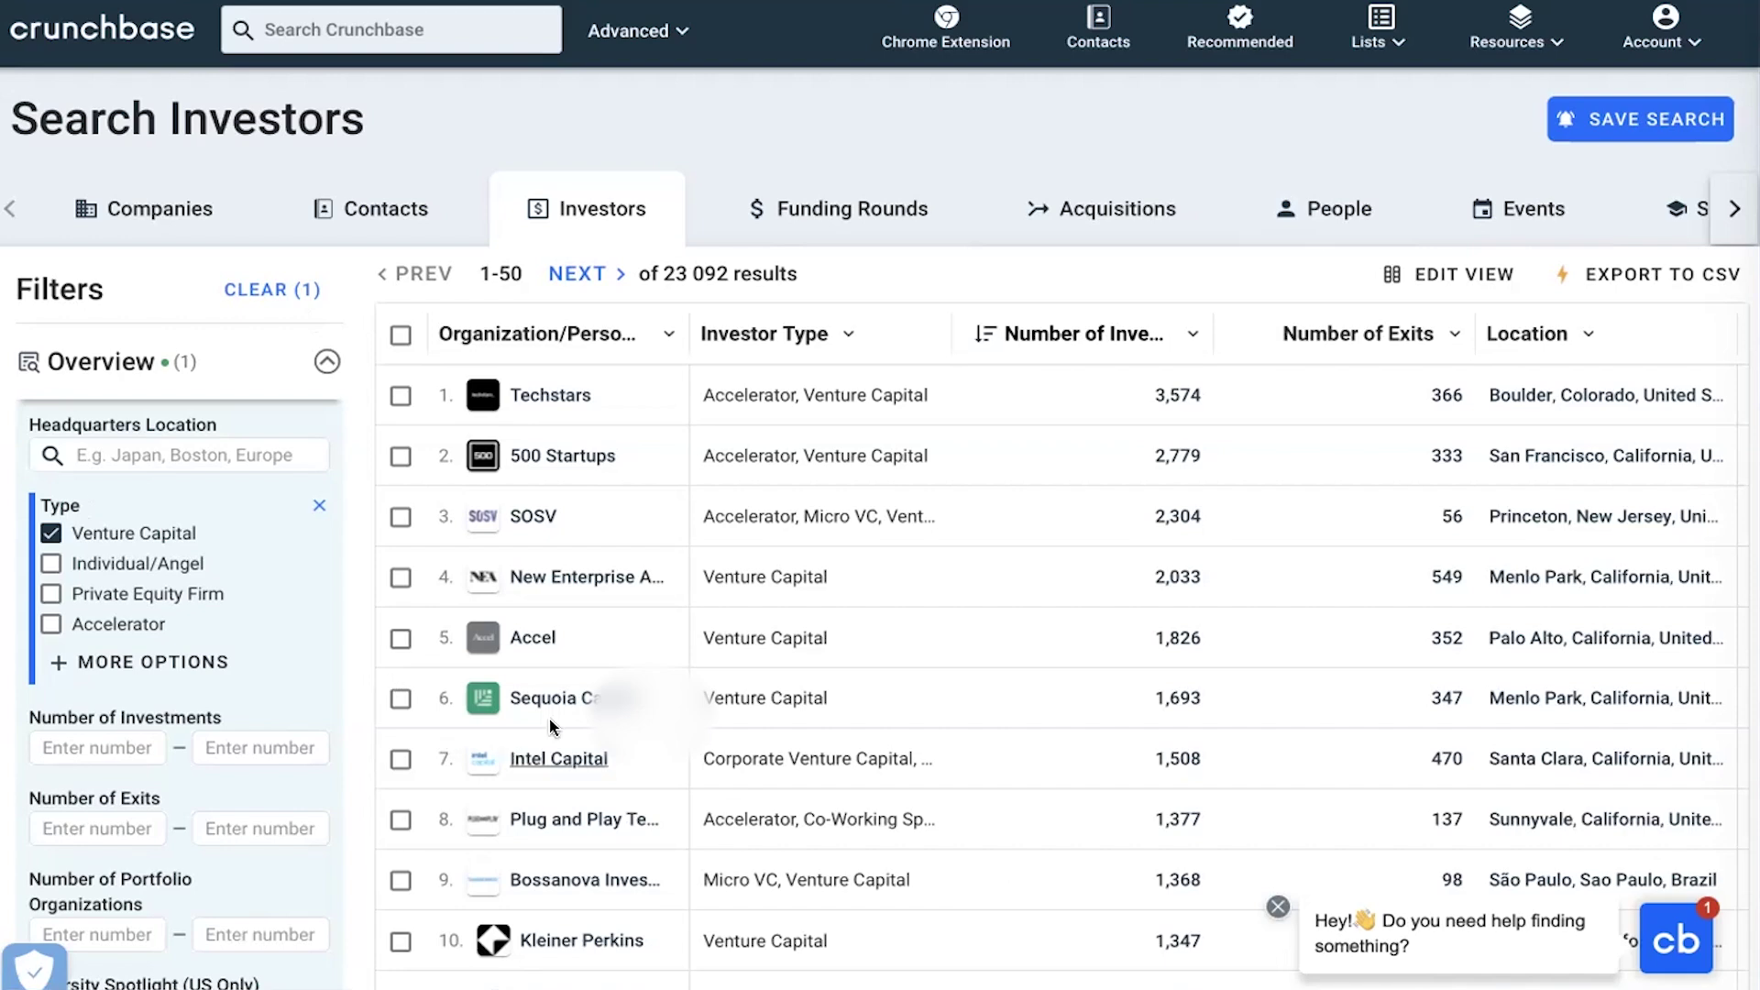
# Review the save options and email alerts for the investor search and the CSV export offer, closing both without saving or exporting
pyautogui.click(1630, 130)
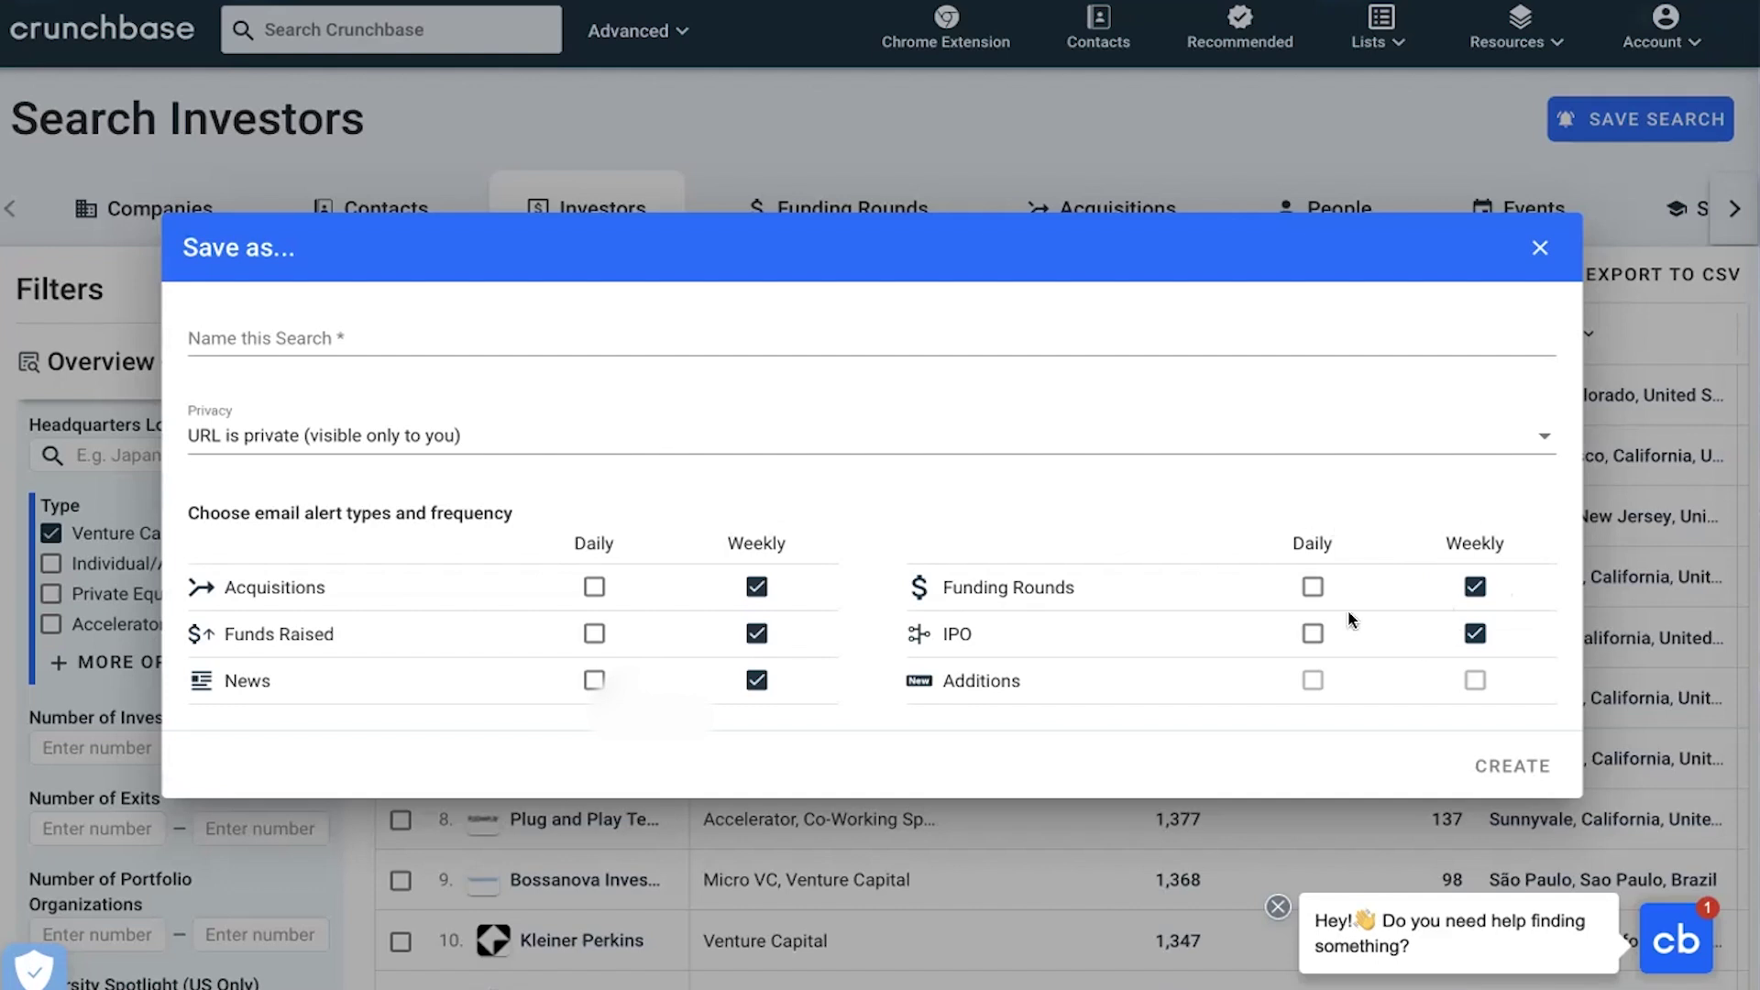
pyautogui.click(461, 336)
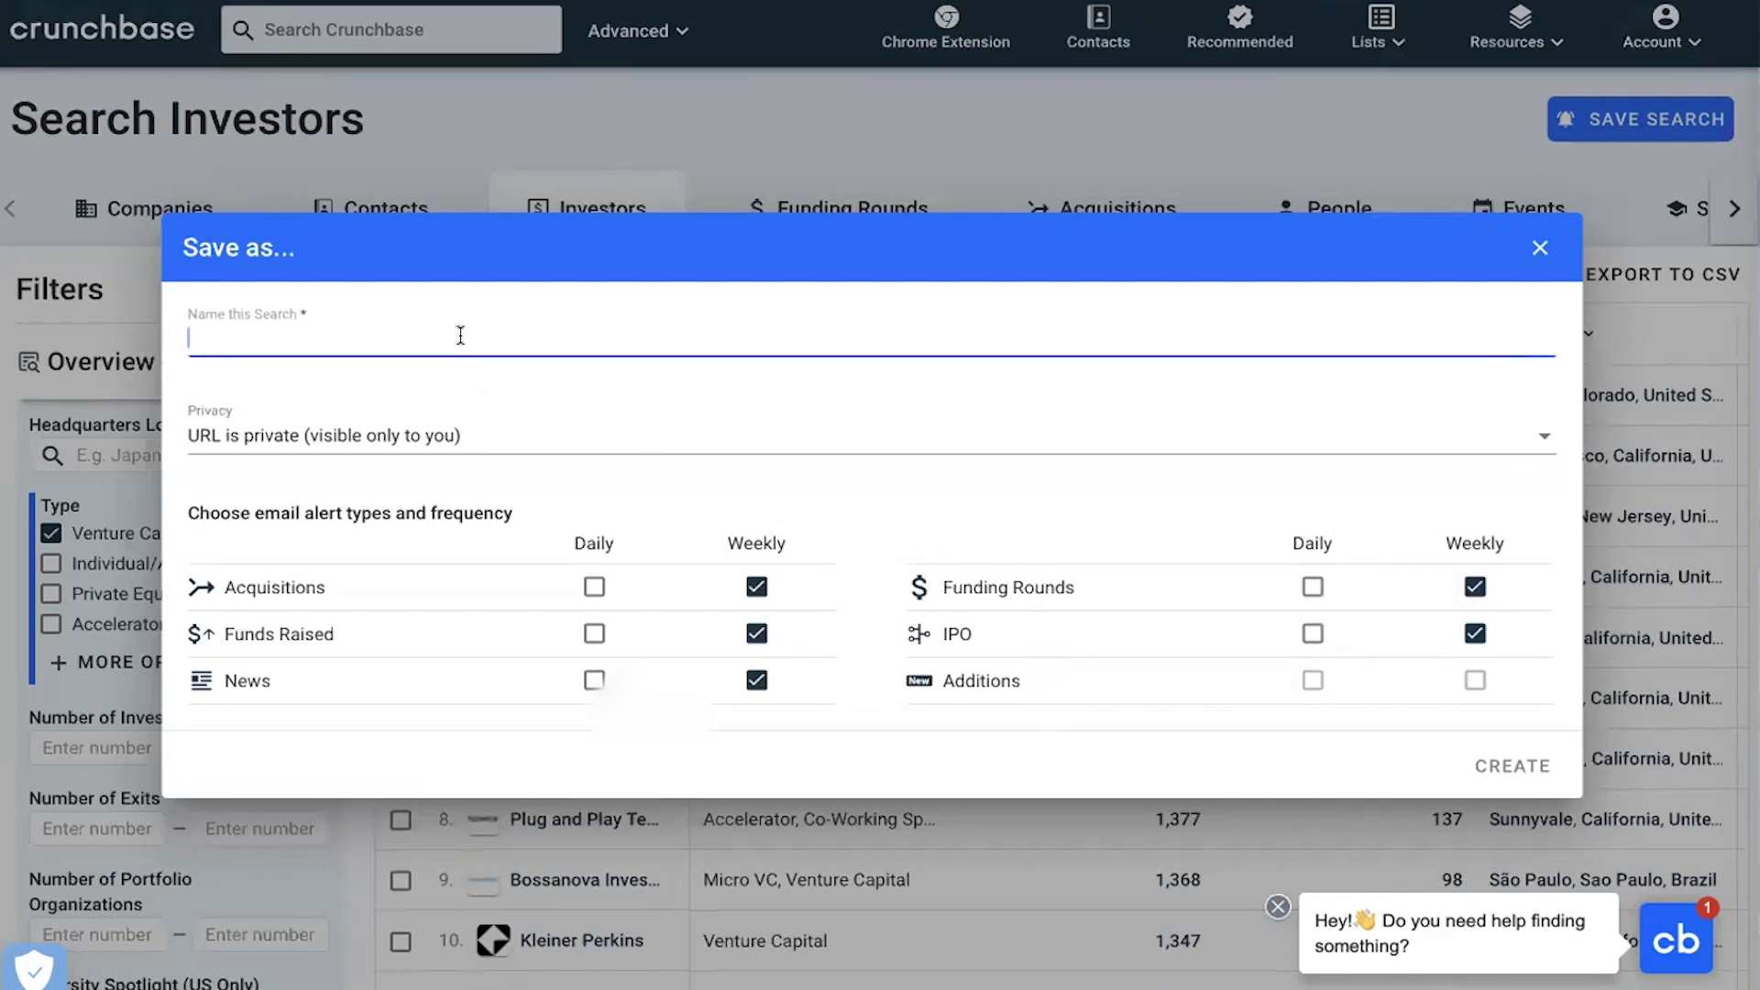
pyautogui.click(1540, 249)
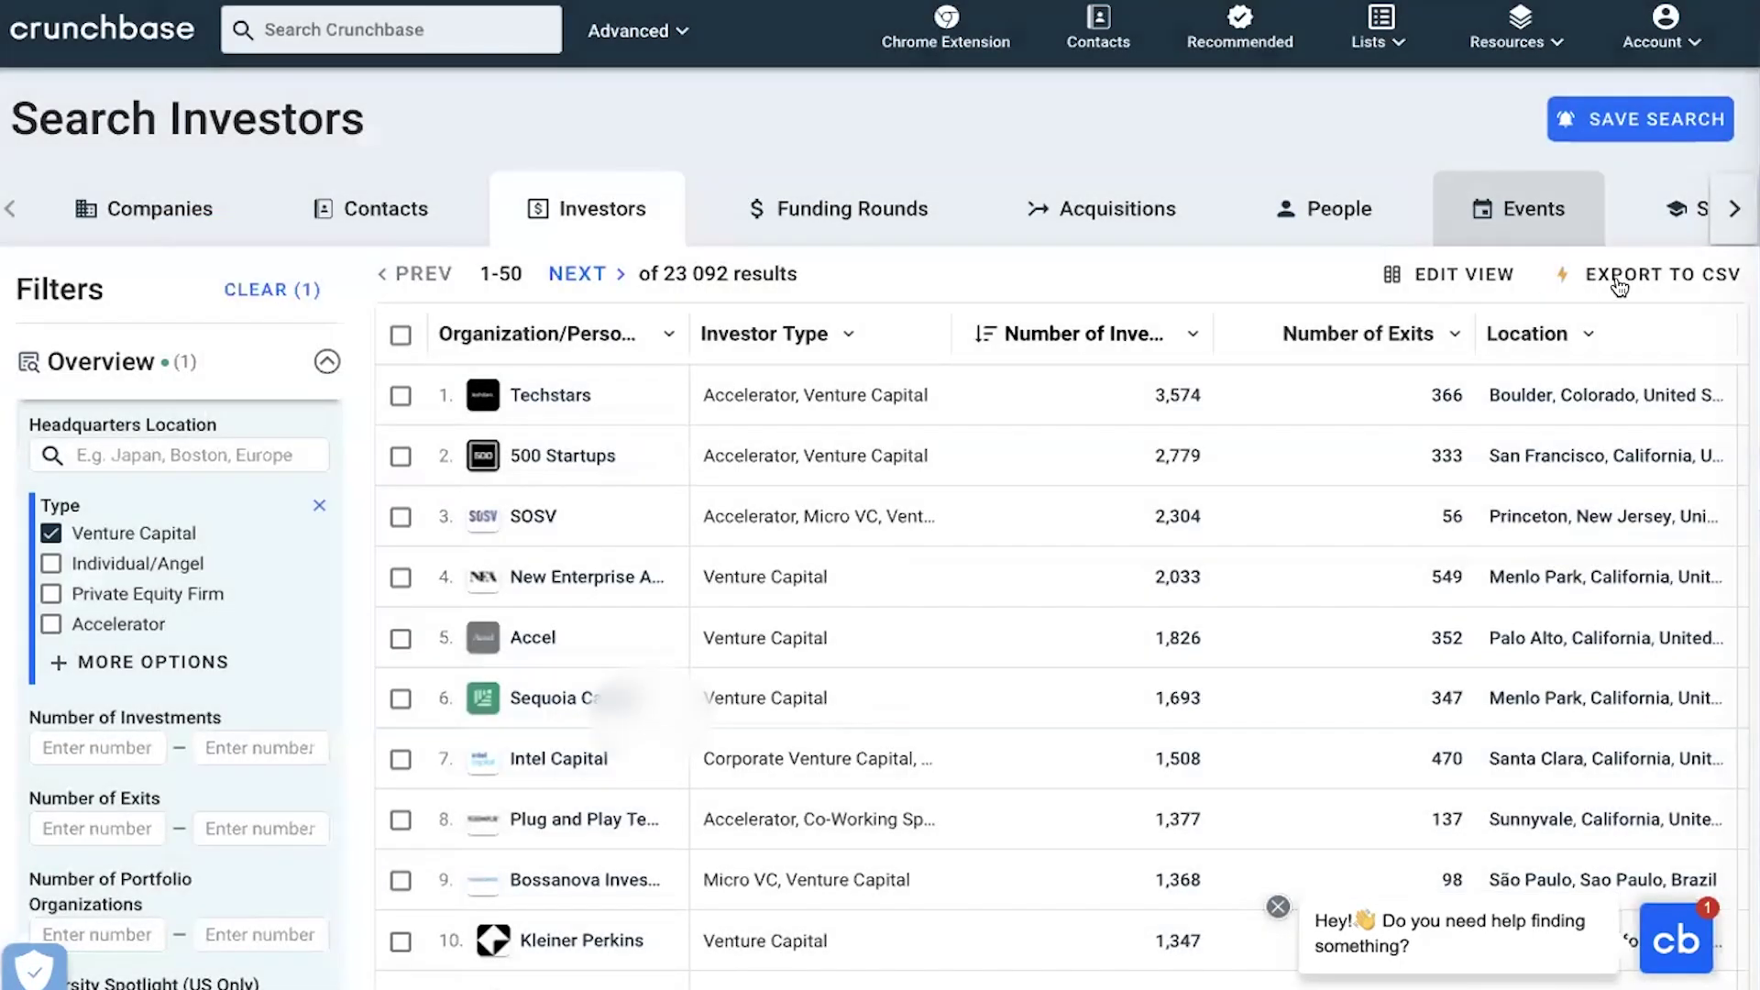
pyautogui.click(1622, 284)
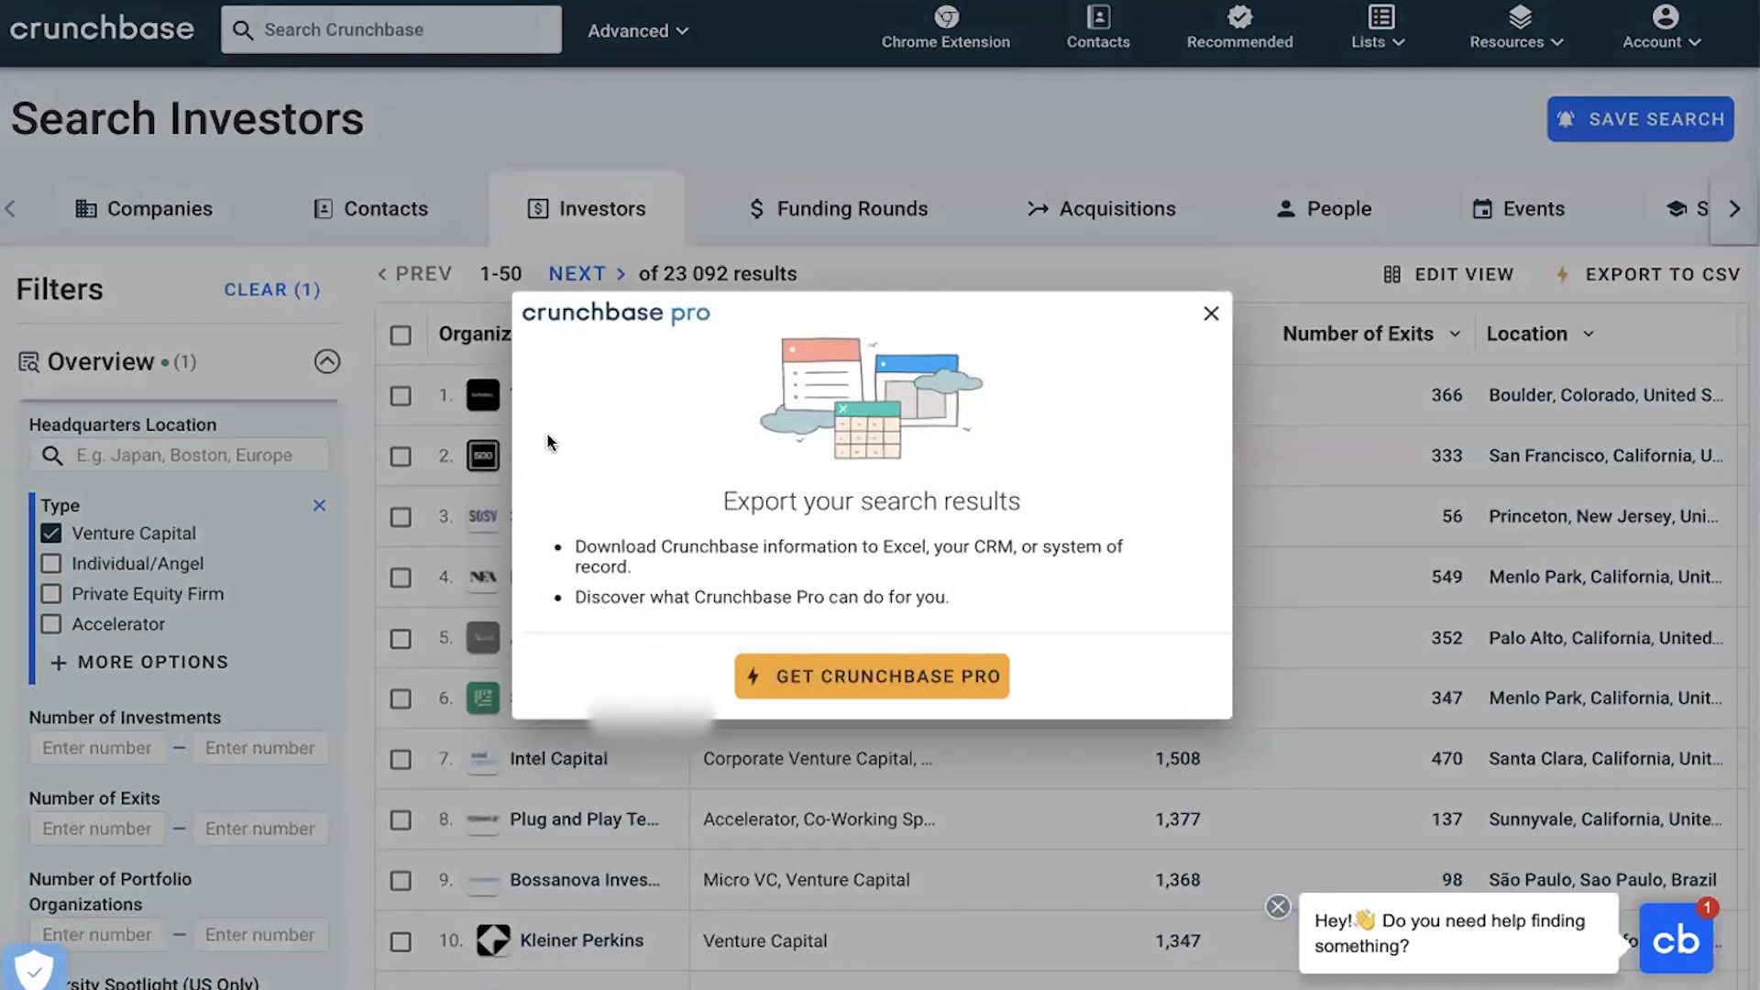
pyautogui.click(1200, 313)
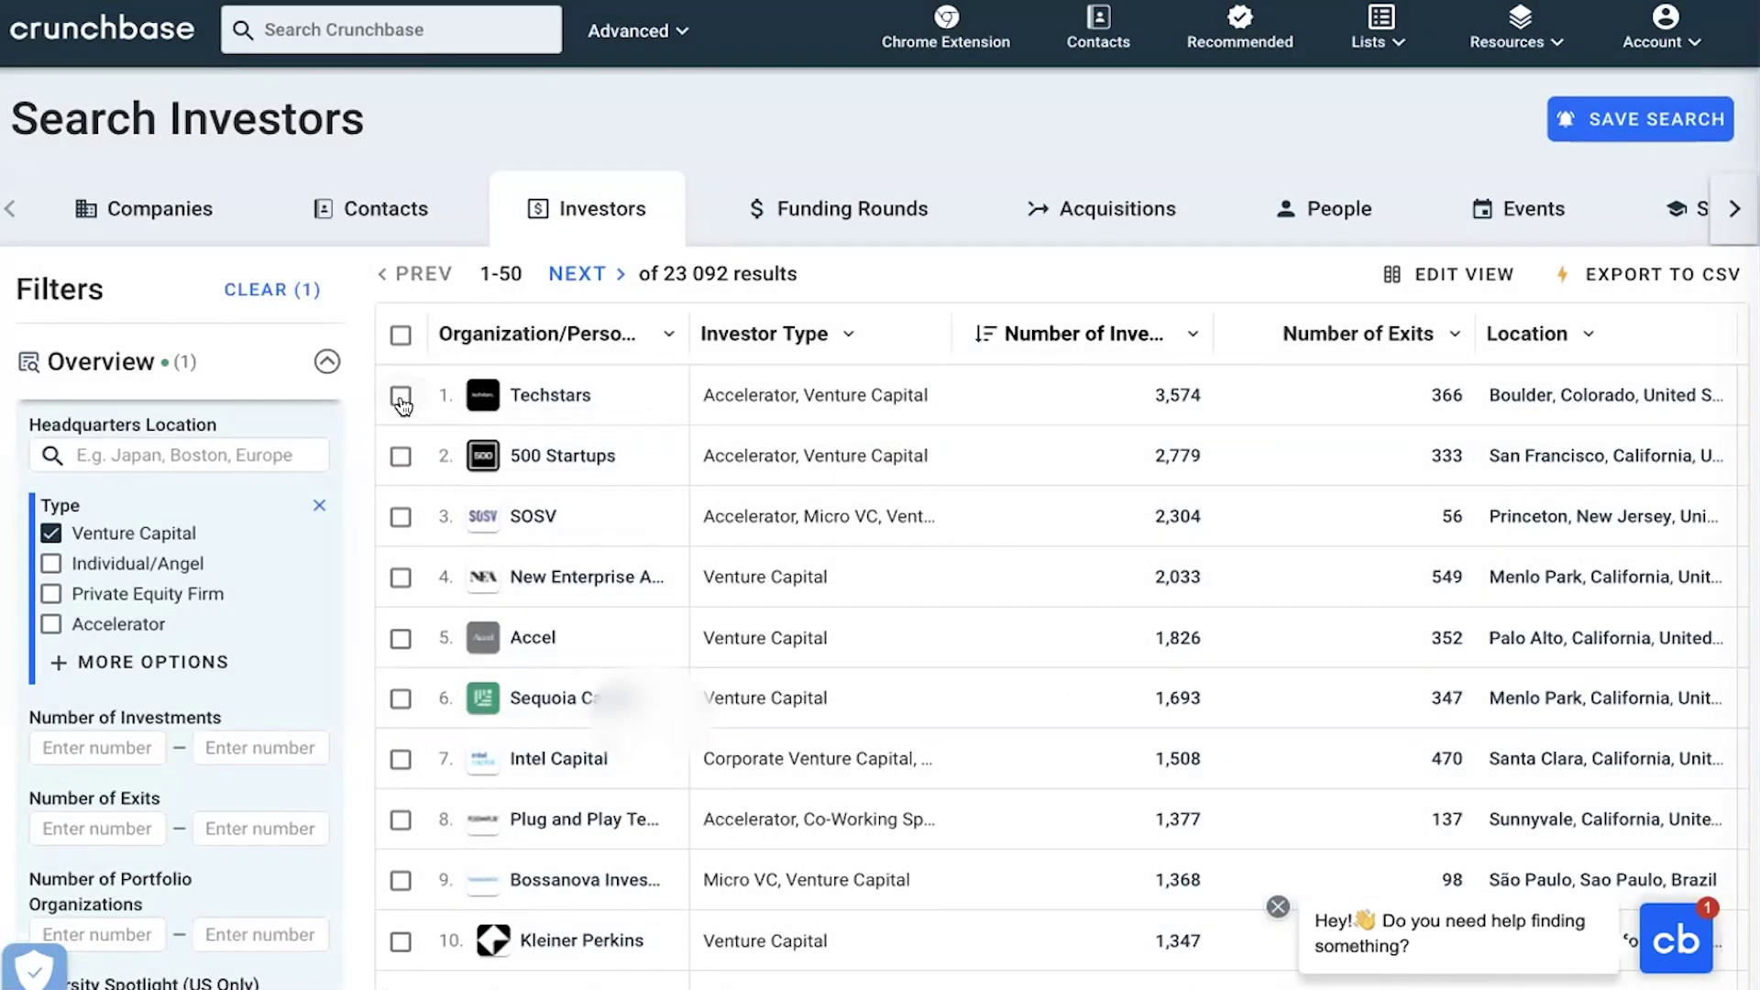
# Select Techstars, 500 Startups, SOSV, New Enterprise Associates and Accel in the investor results and save them to My First List
pyautogui.click(400, 400)
pyautogui.click(400, 522)
pyautogui.click(401, 583)
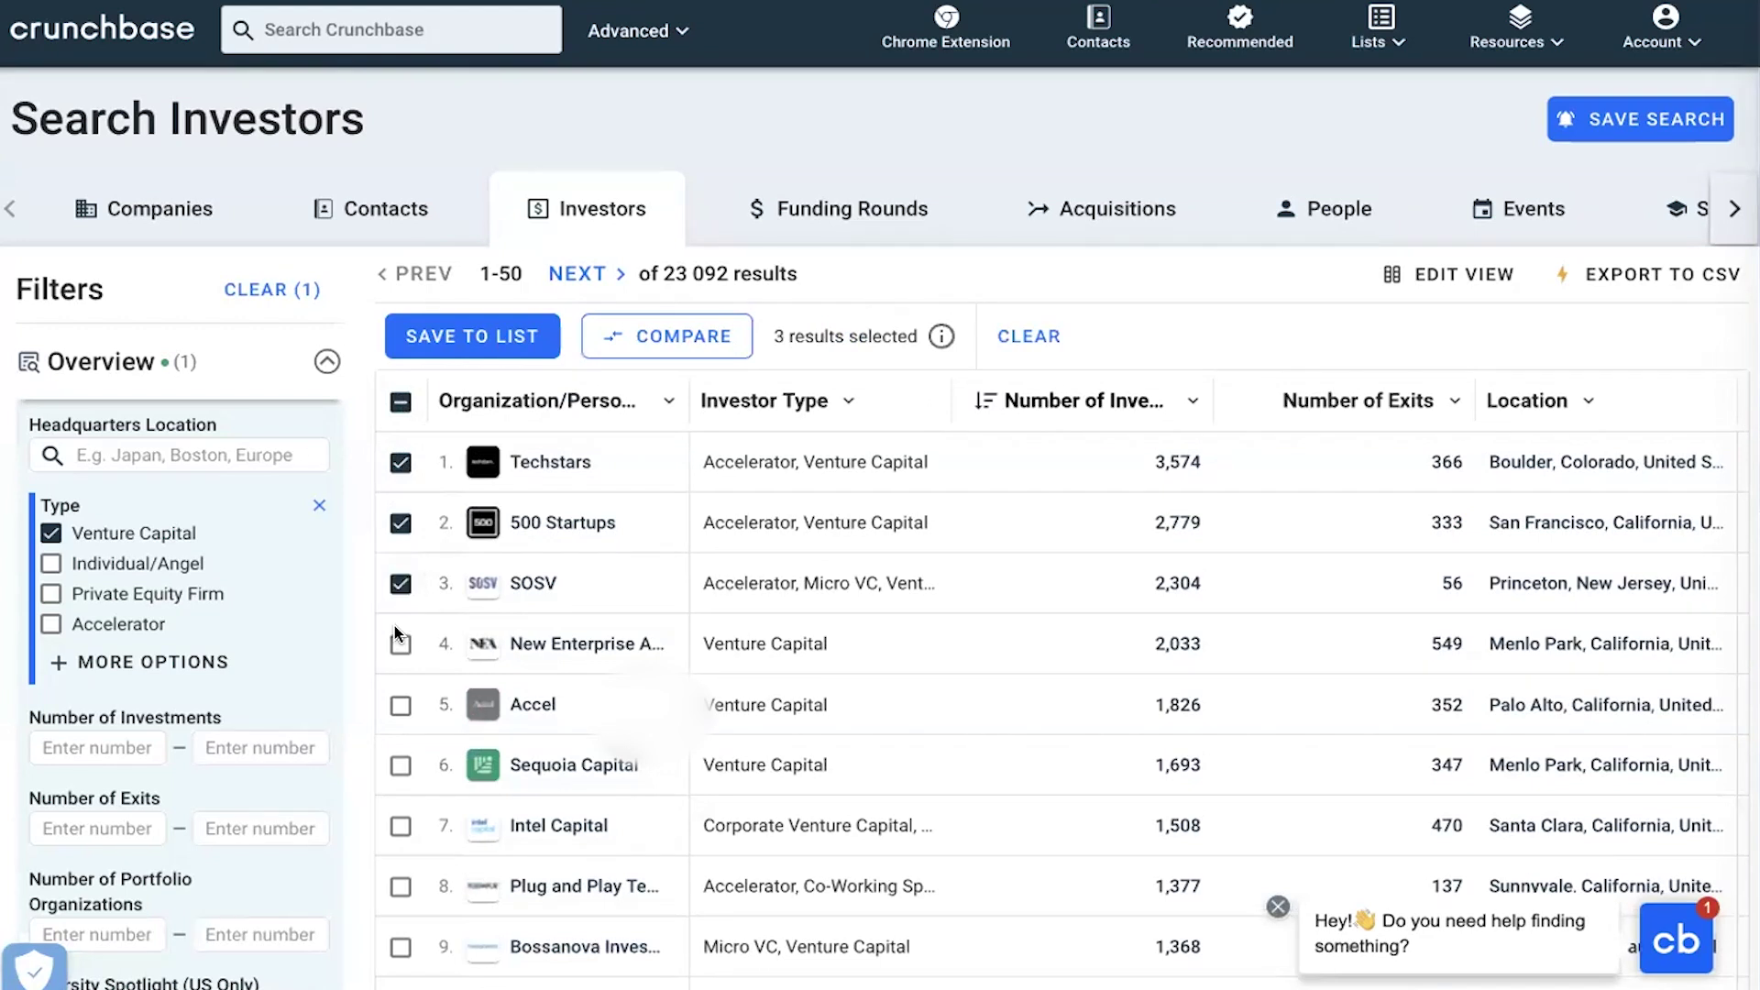
pyautogui.click(400, 643)
pyautogui.click(401, 705)
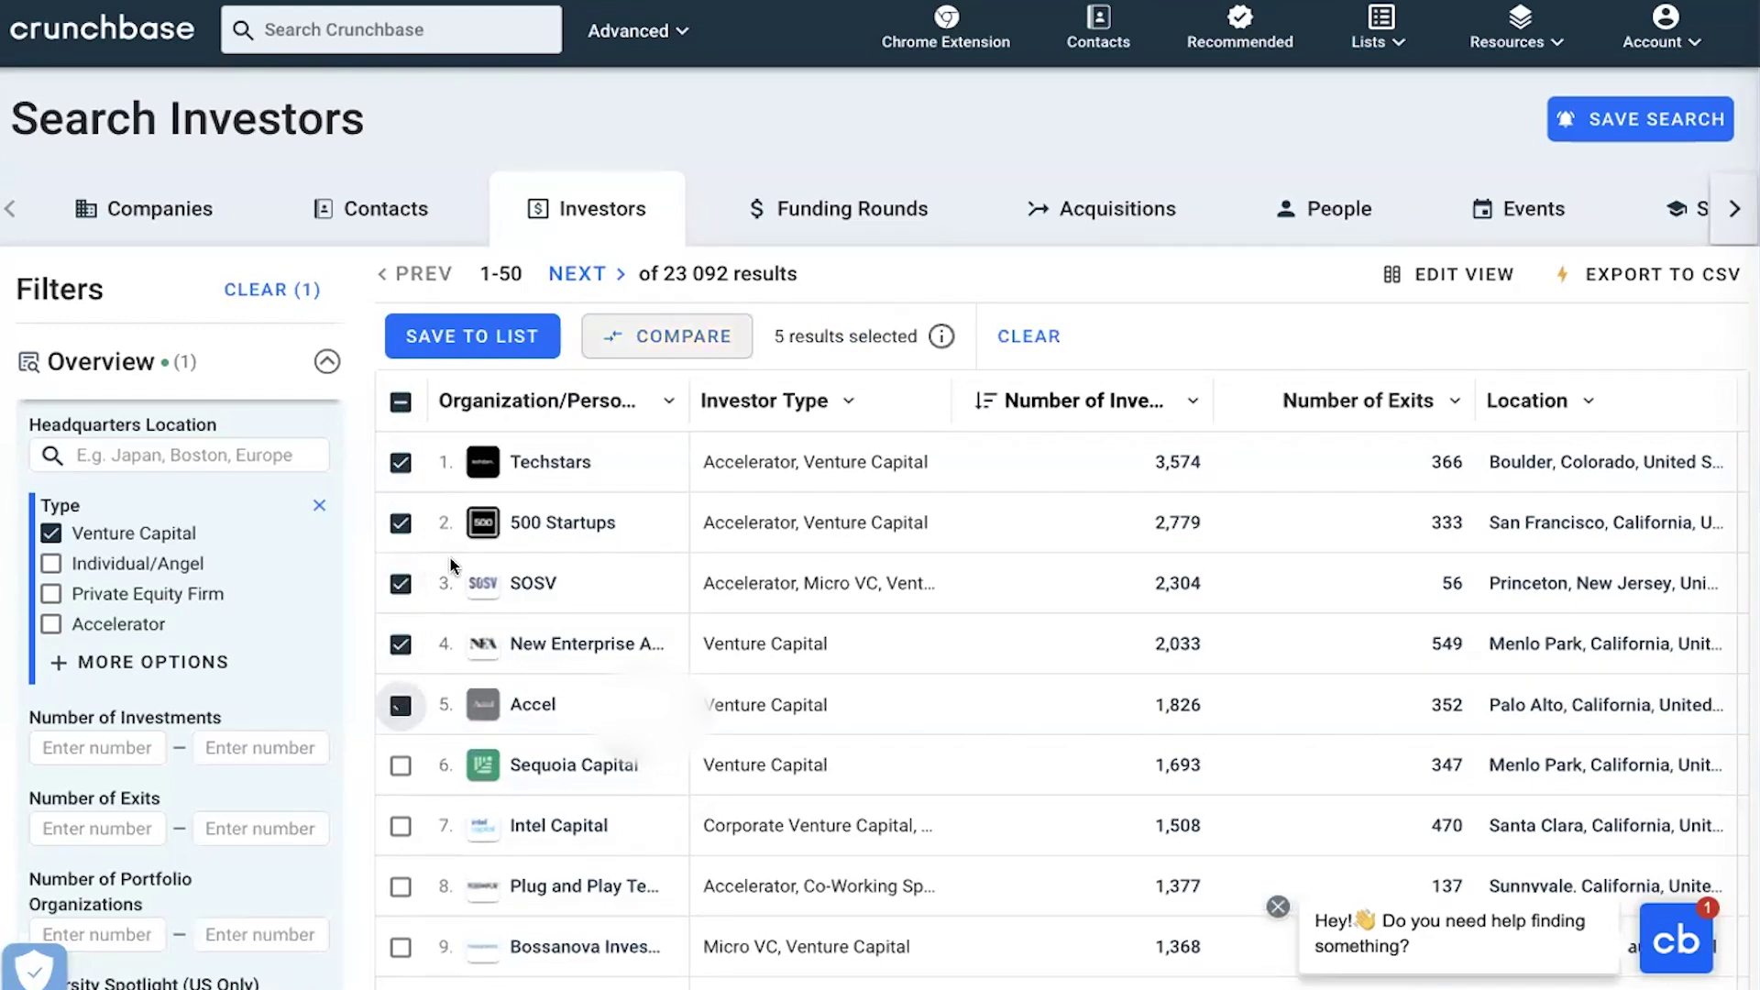
pyautogui.click(525, 335)
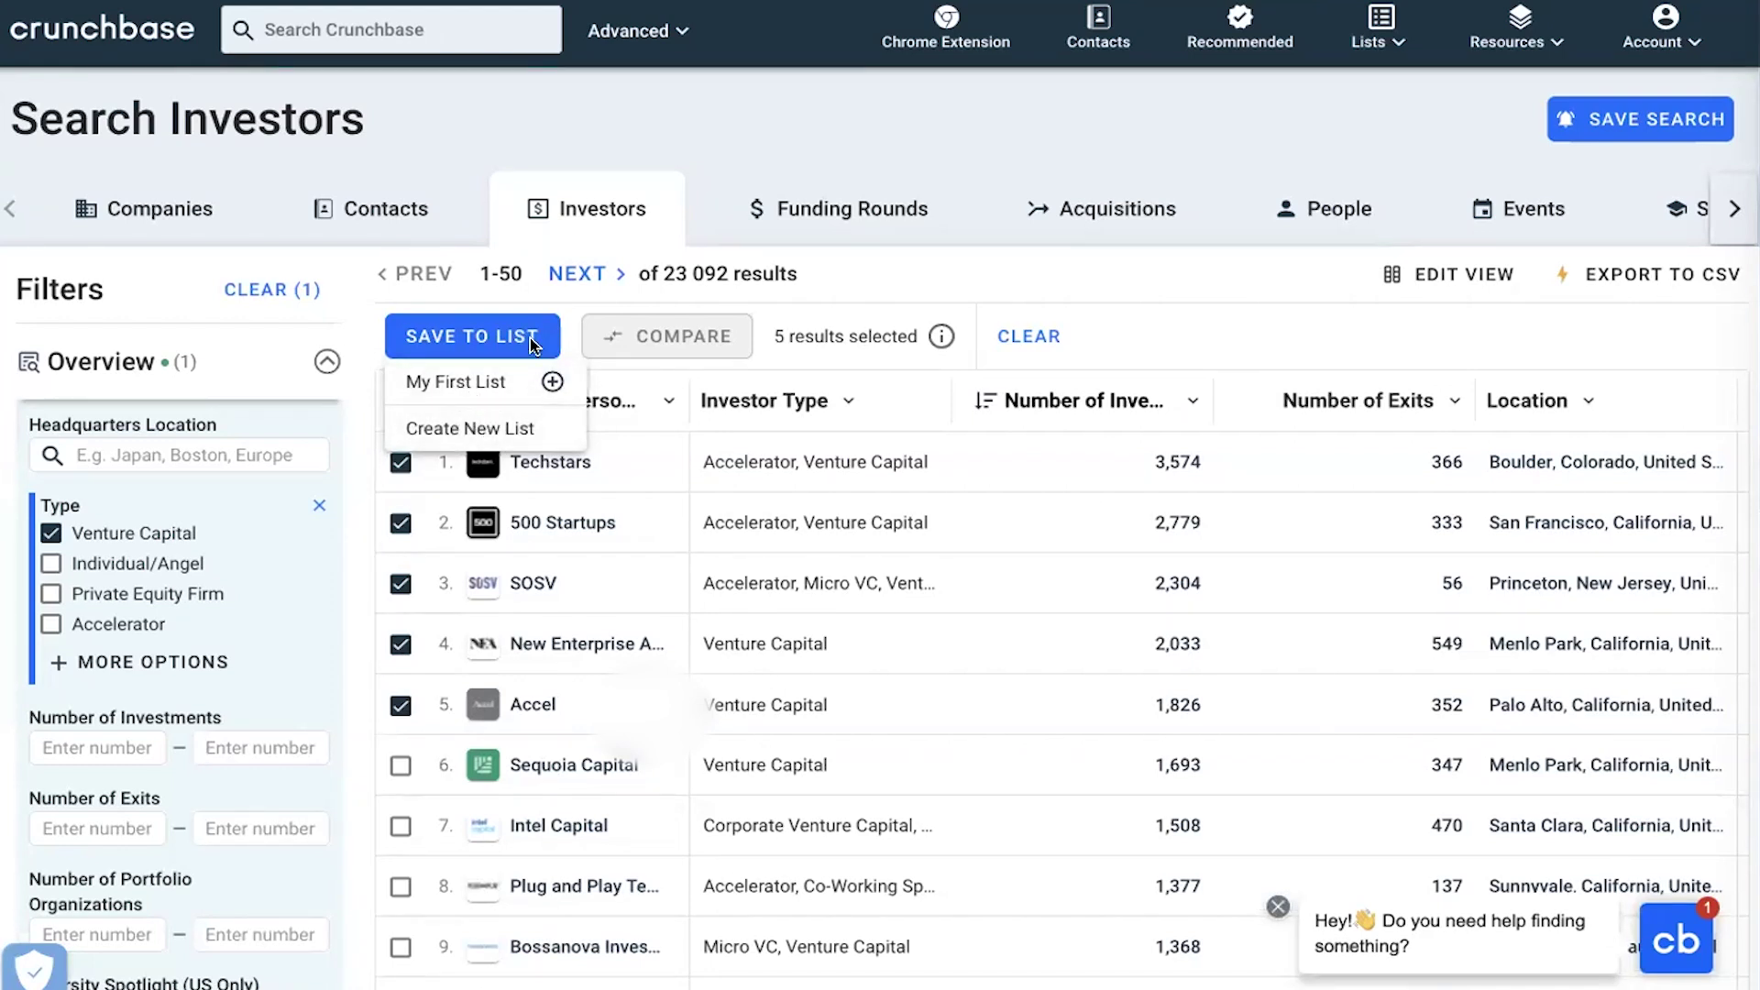
pyautogui.click(499, 381)
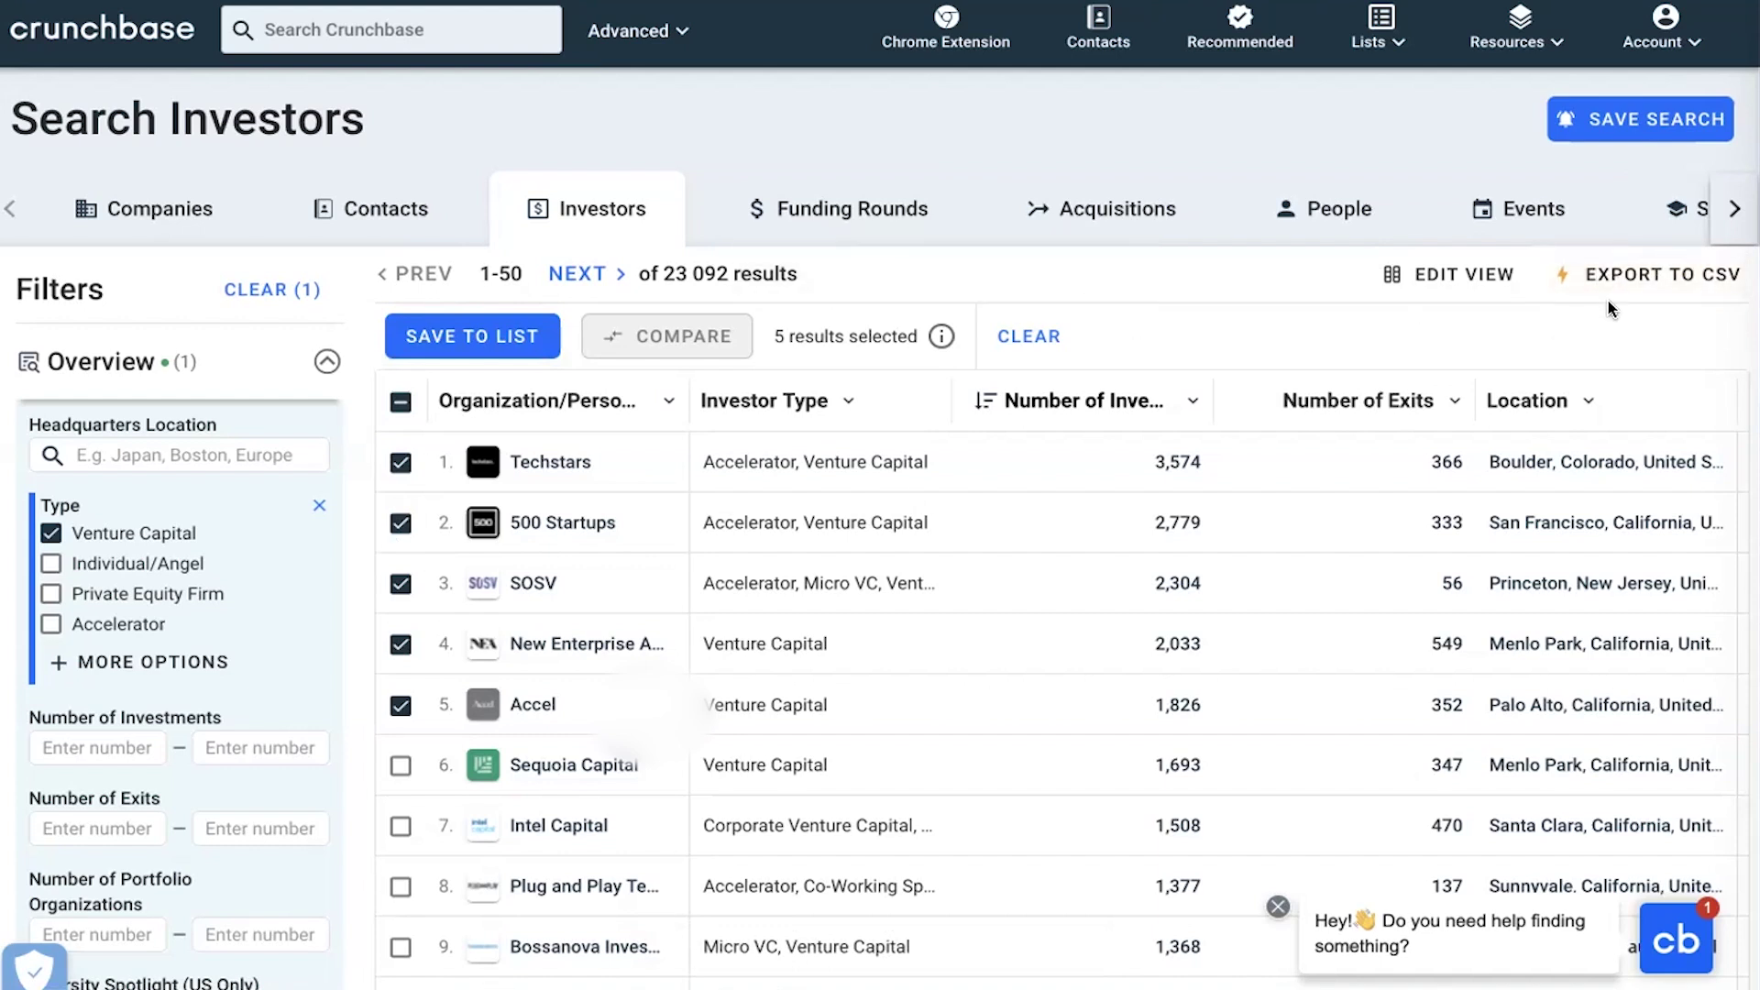
# Check which Basic Info and Investor Details columns can be added to the results view, leaving the columns as they are
pyautogui.click(1446, 278)
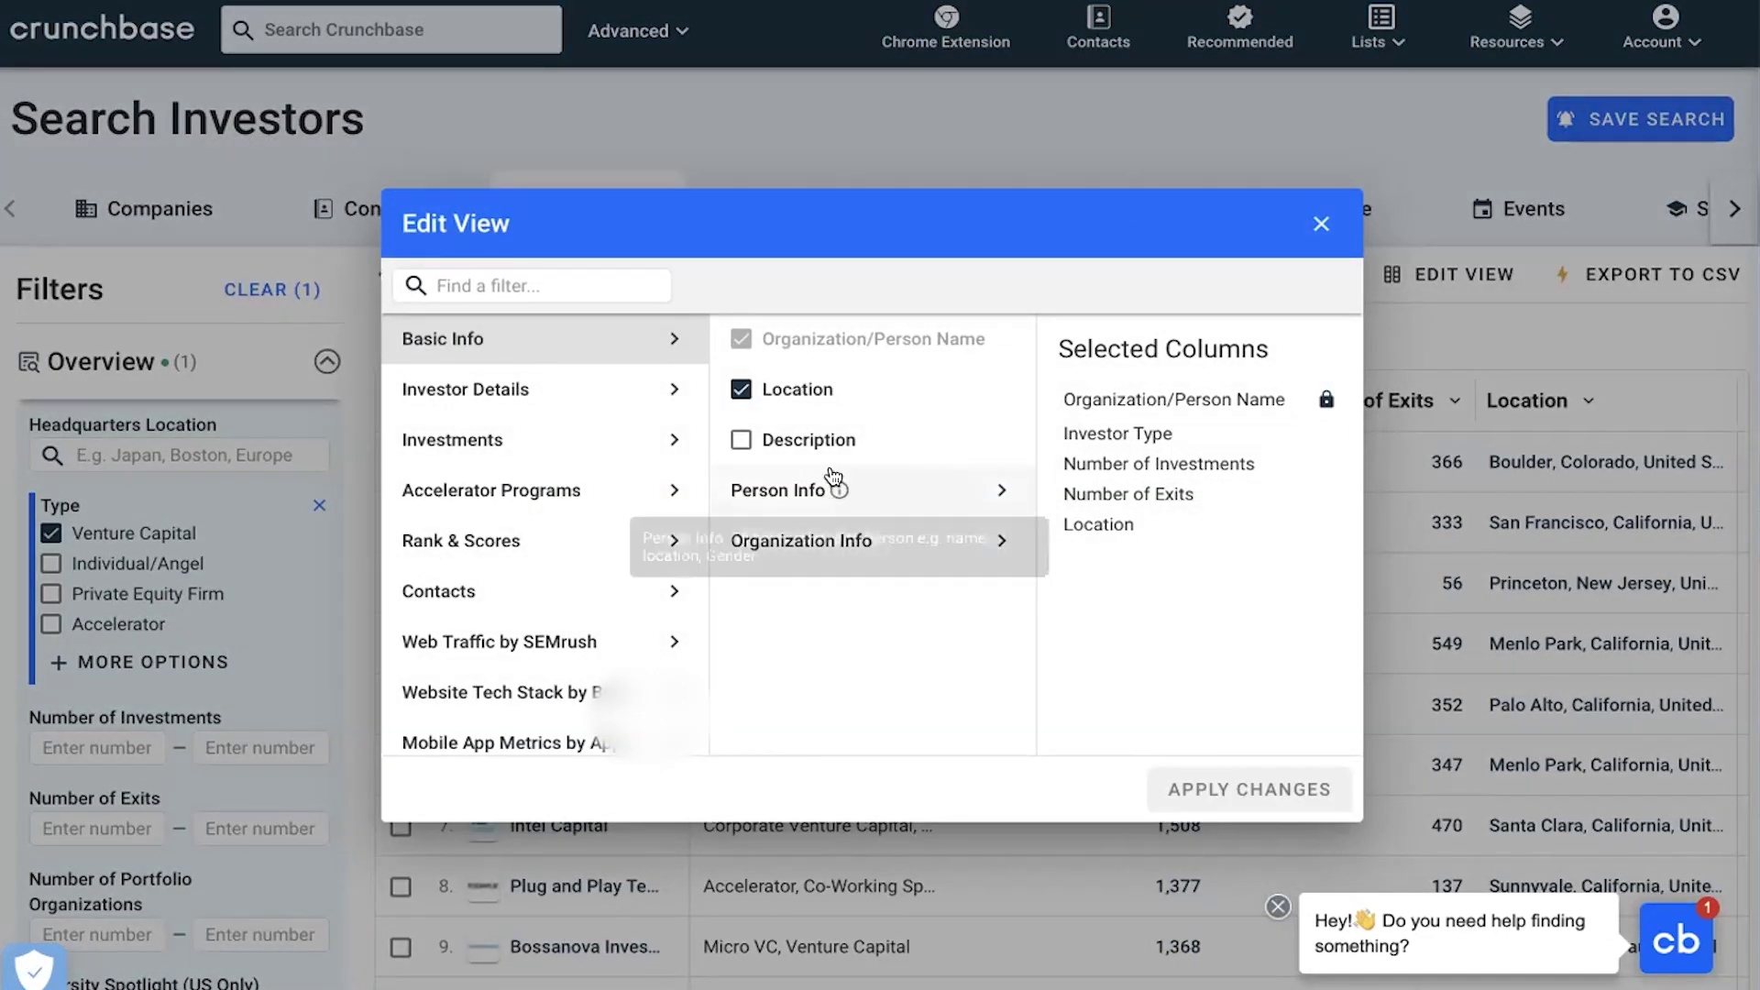
pyautogui.click(669, 391)
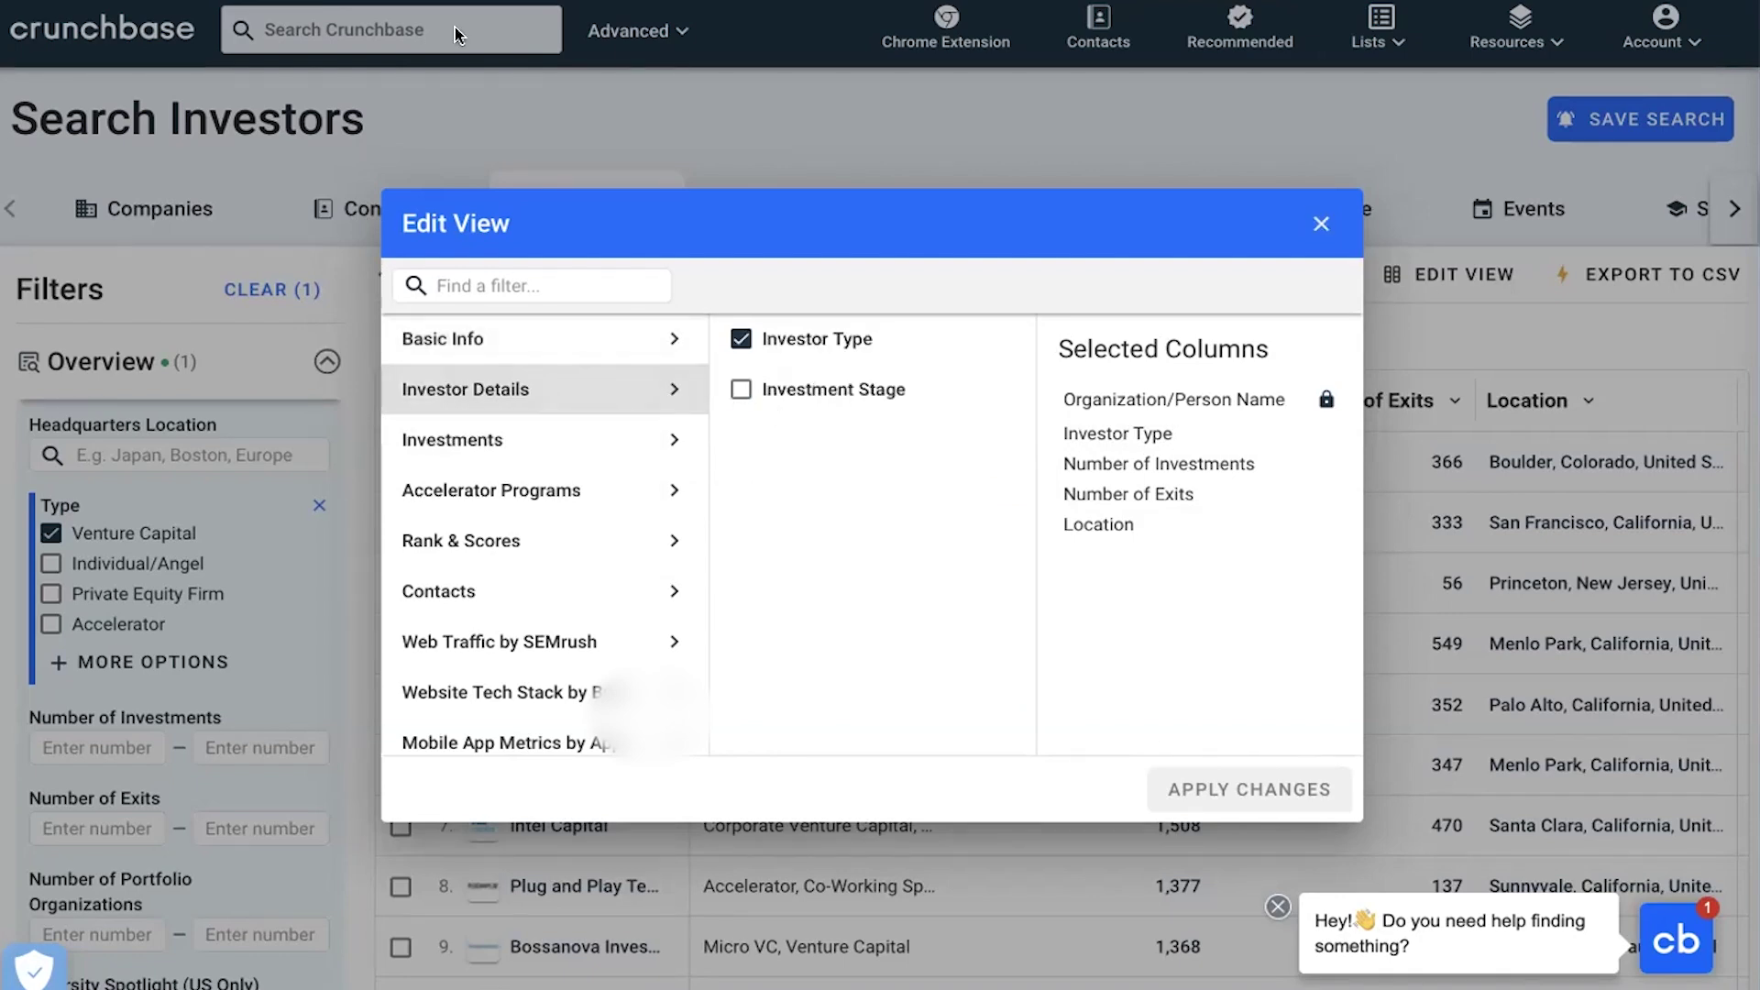
pyautogui.click(624, 26)
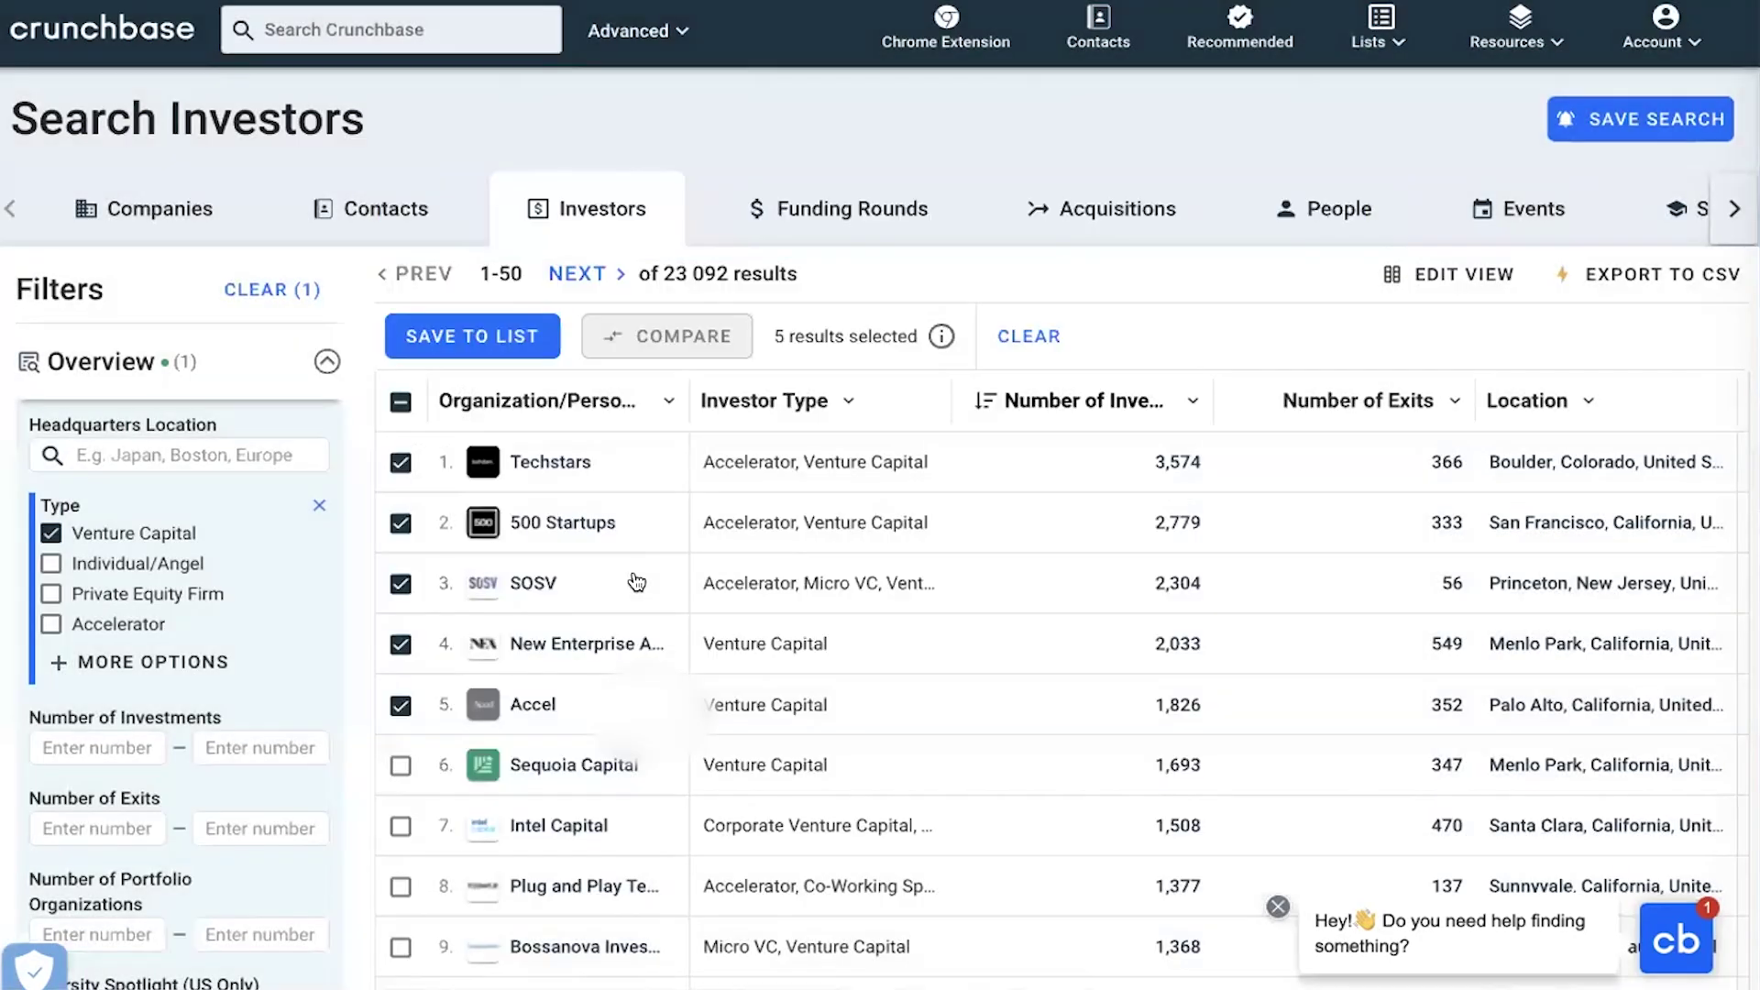
# Open the Query Builder and set it to build a query for investors
pyautogui.click(623, 26)
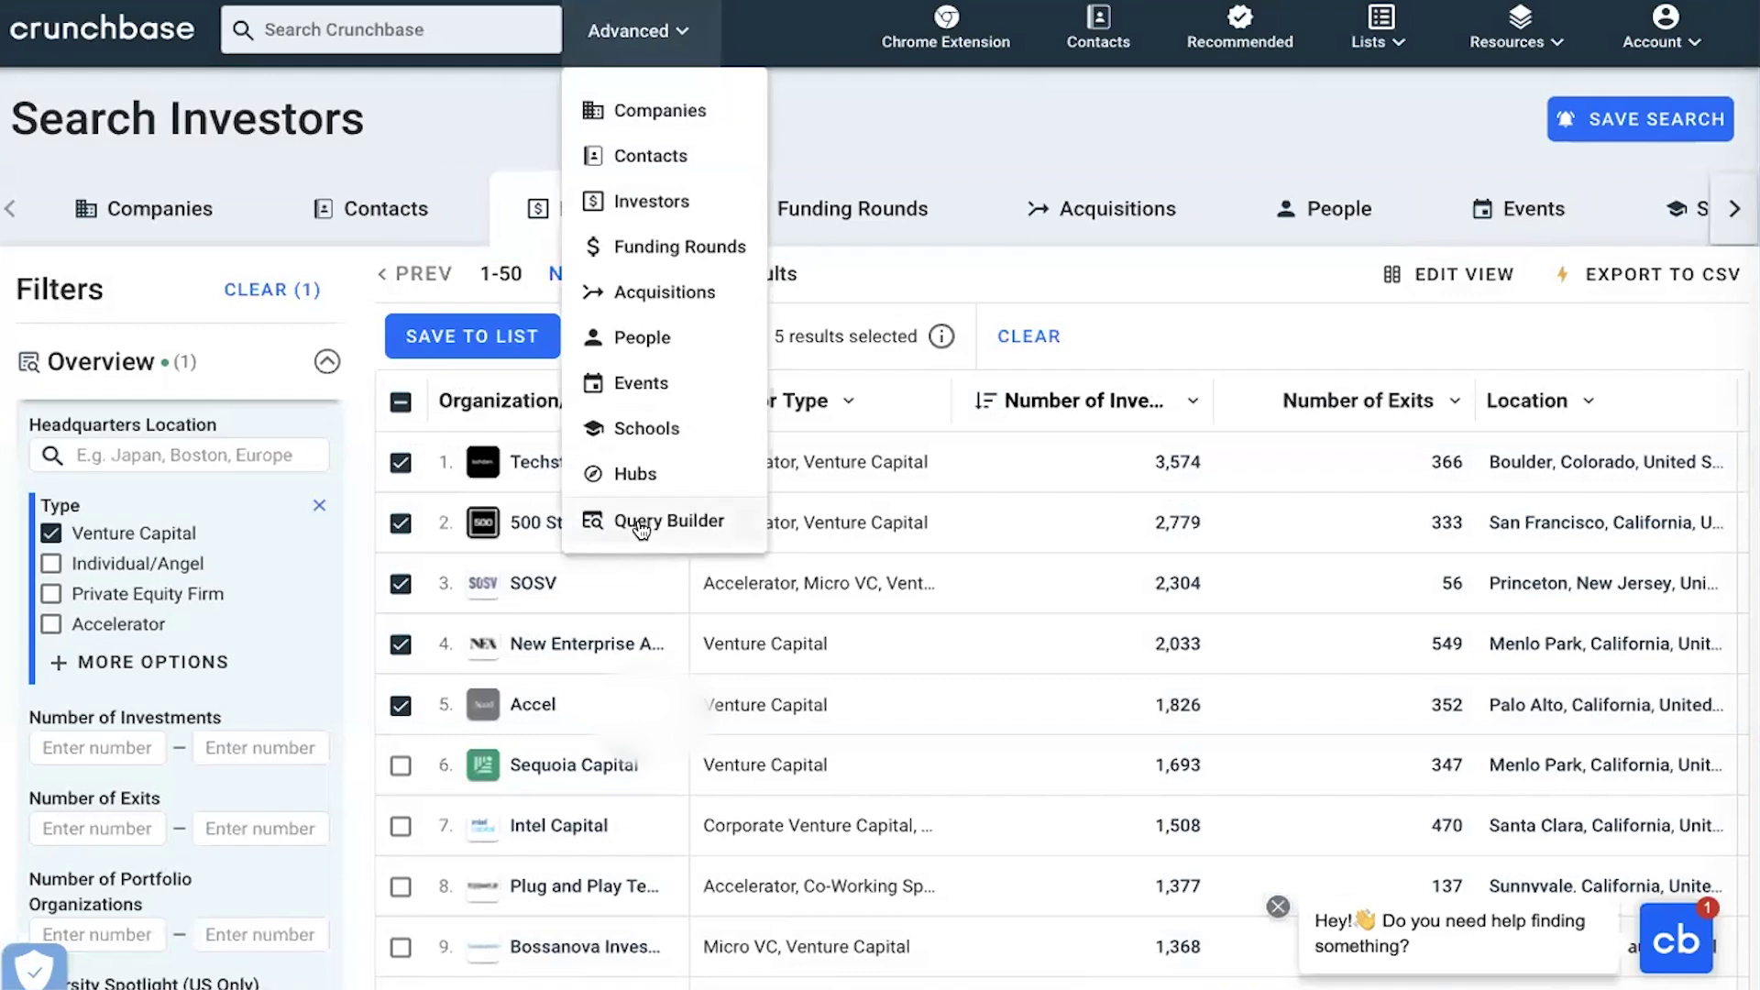
pyautogui.click(640, 520)
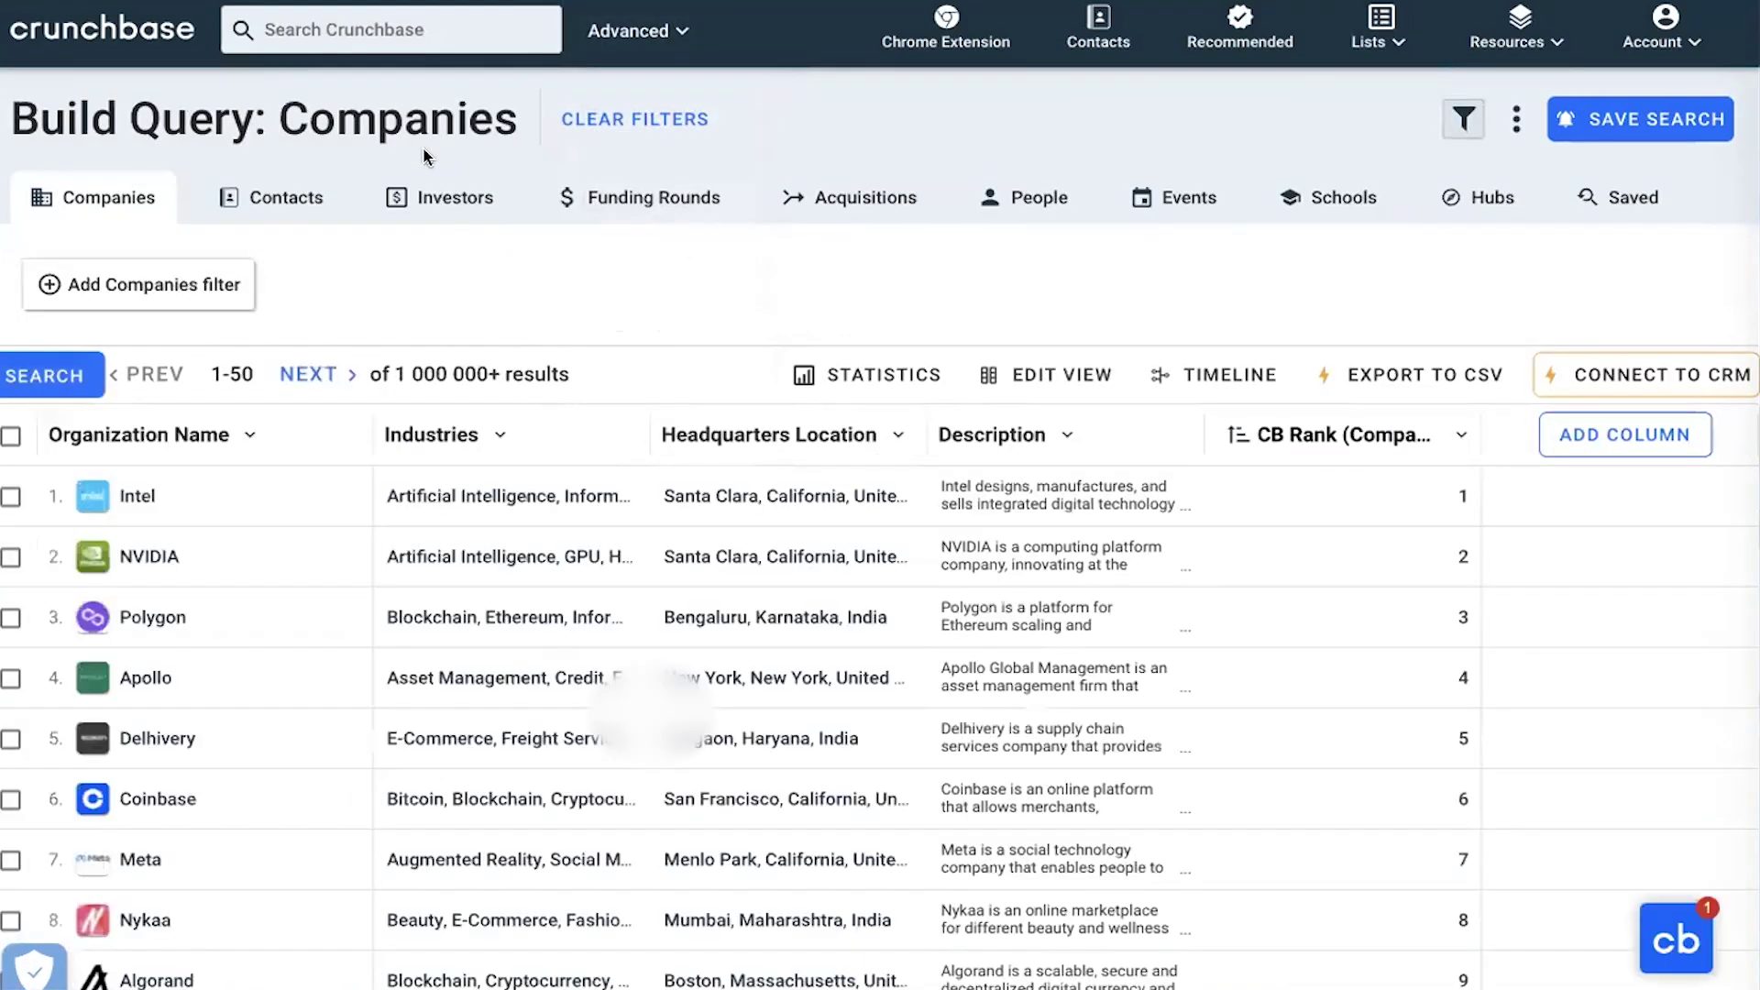
pyautogui.click(449, 198)
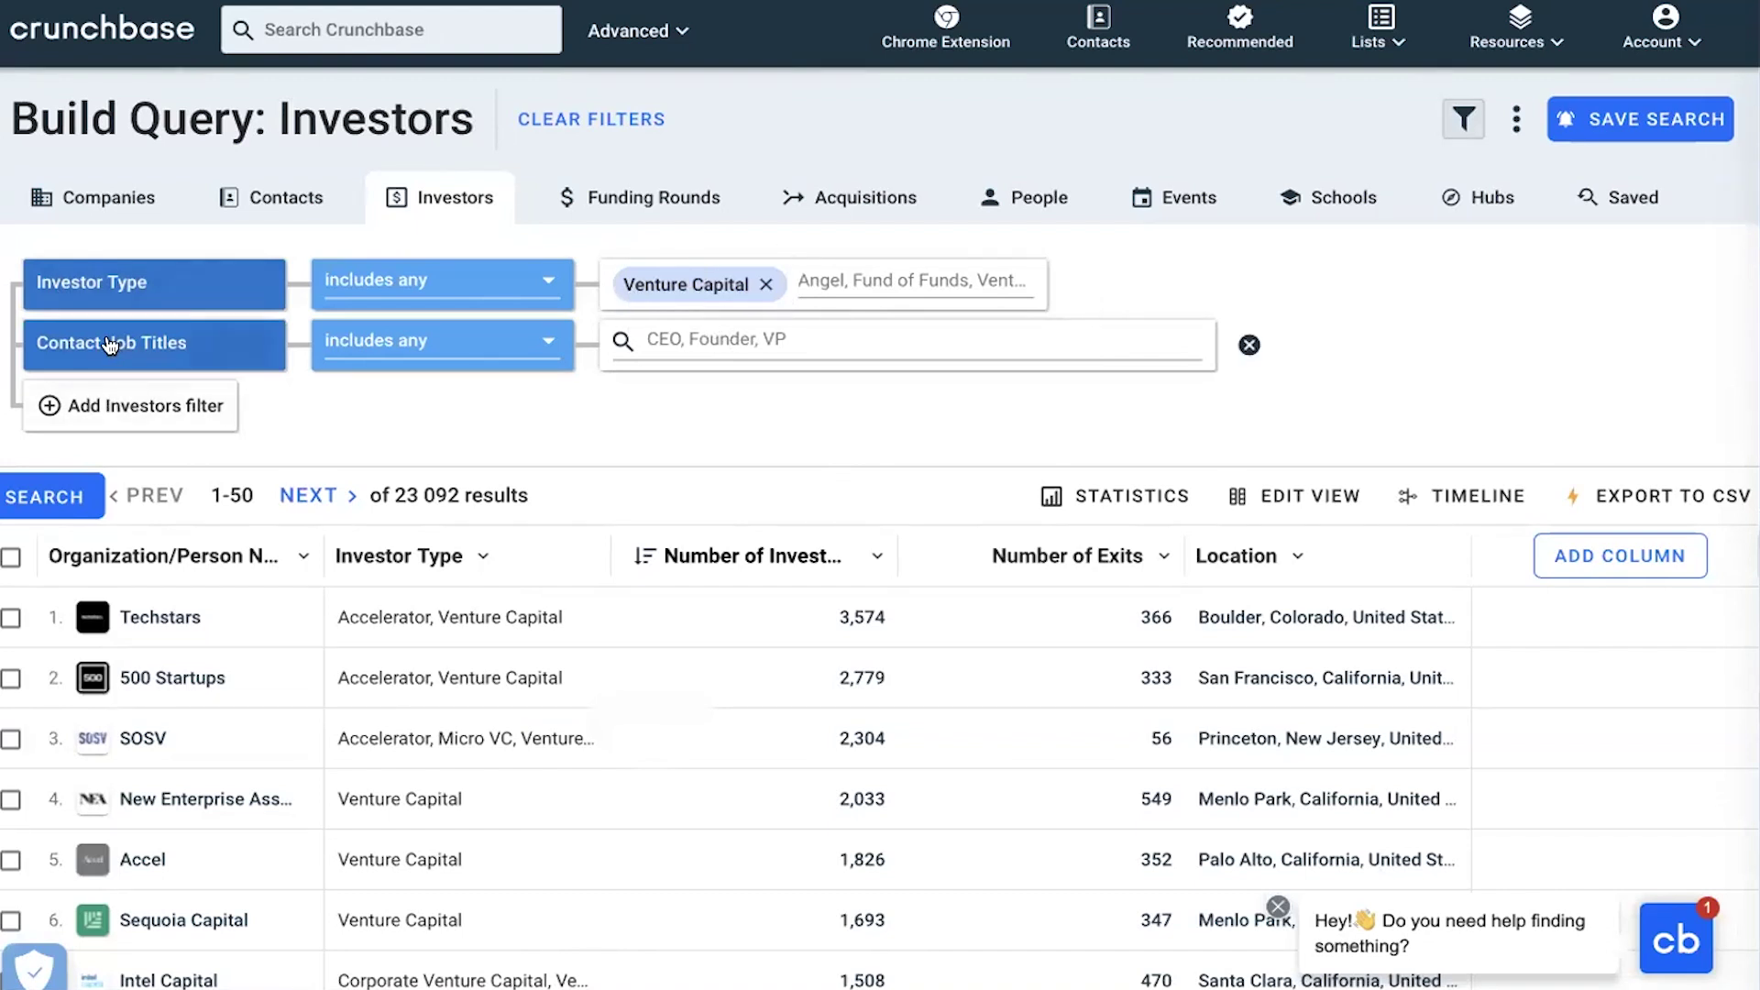
# Enter CEO in the Contact Job Titles condition of the investor query and run the search
pyautogui.click(700, 335)
pyautogui.write('CE')
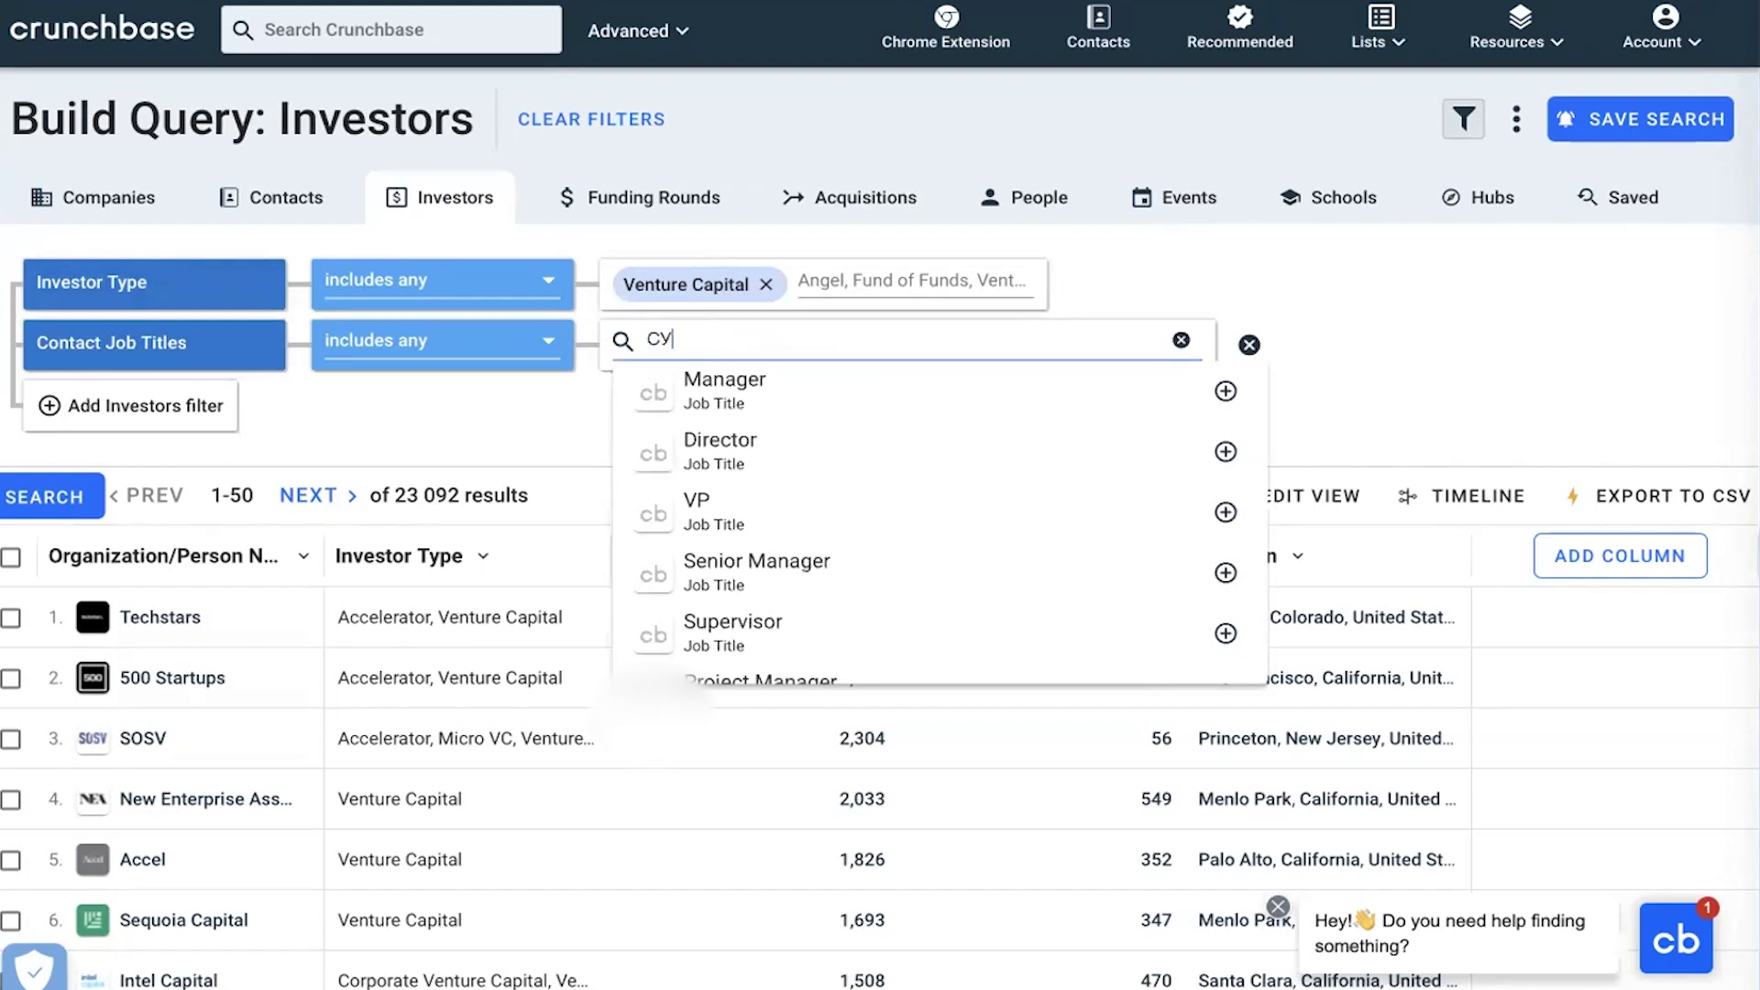
pyautogui.press('BackSpace')
pyautogui.press('BackSpace')
pyautogui.write('C')
pyautogui.click(1411, 295)
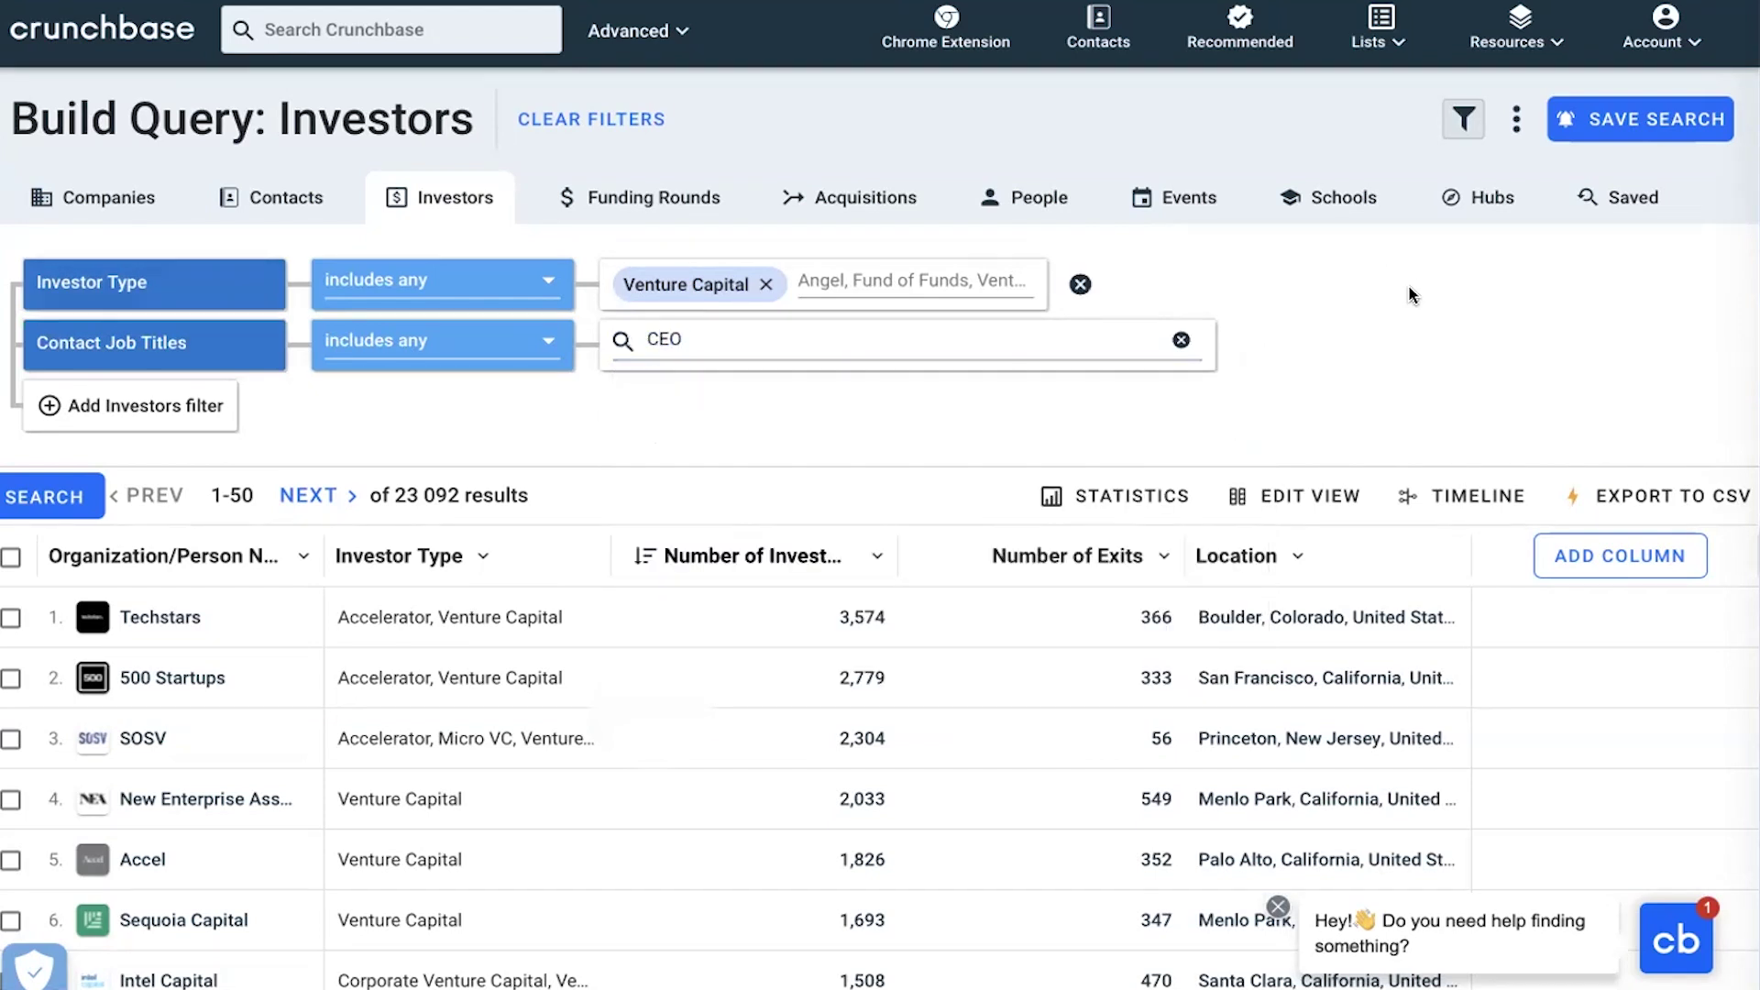
pyautogui.click(57, 497)
pyautogui.scroll(-1, 357, 660)
pyautogui.scroll(1, 357, 659)
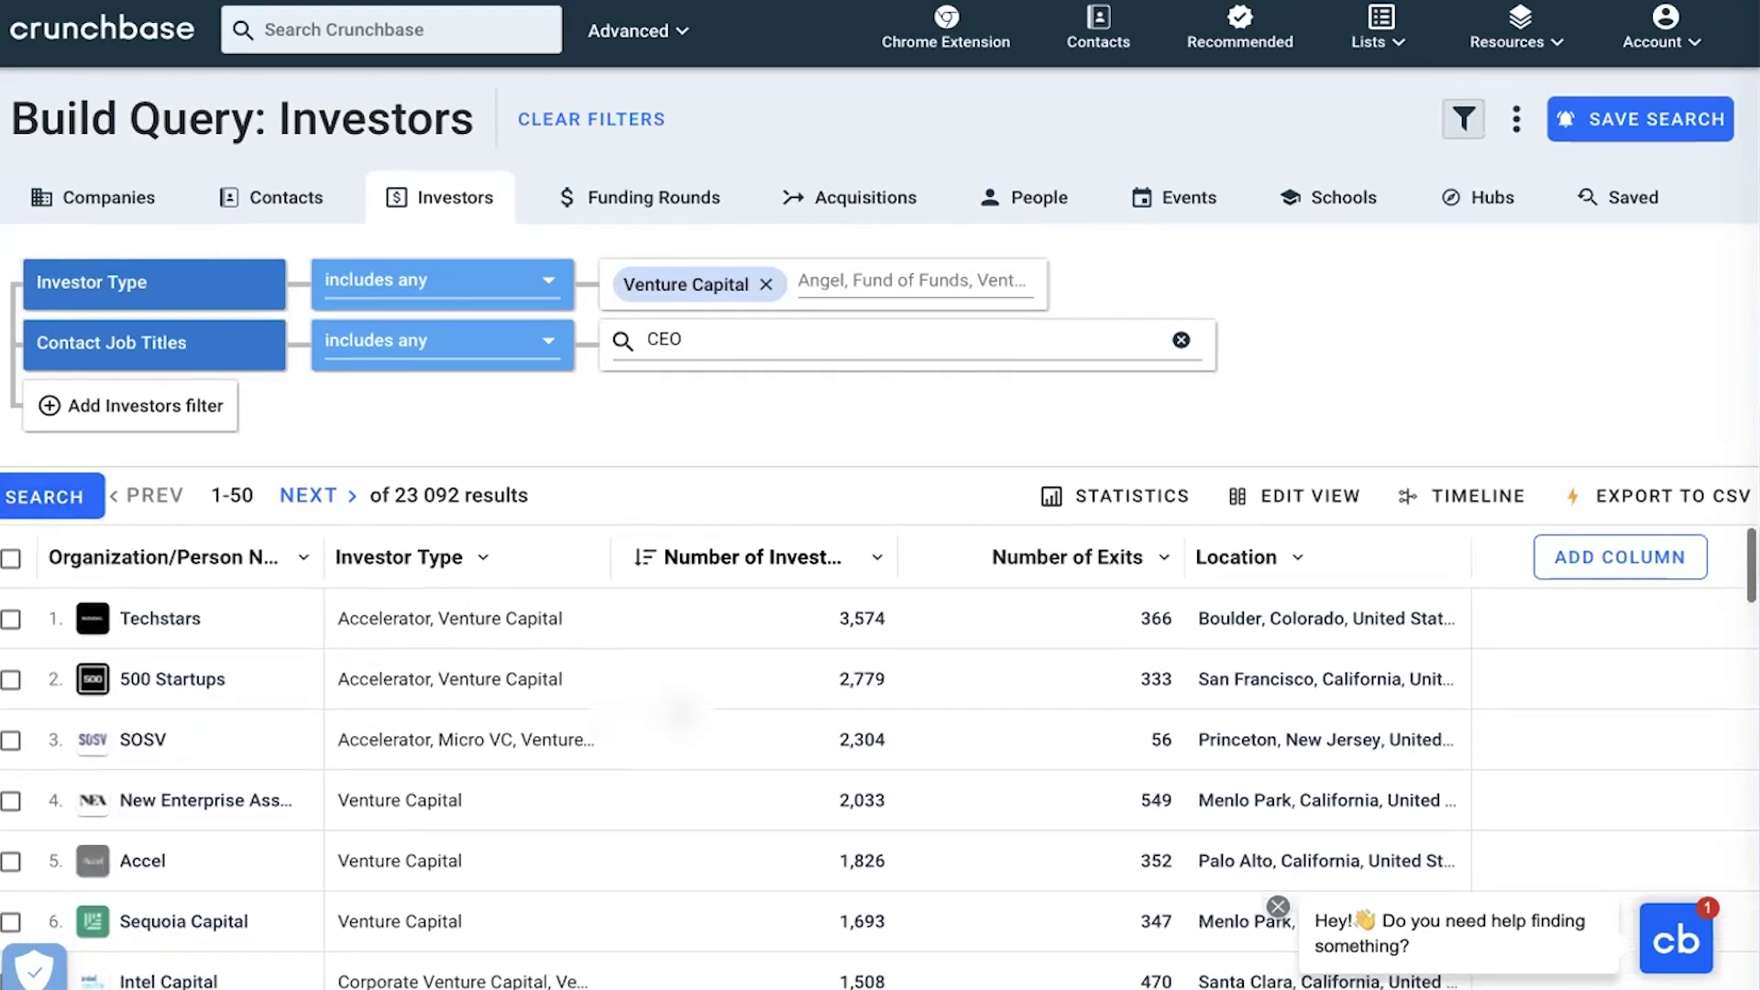
# Open the Techstars profile from the query results and review its About section, including location and company size
pyautogui.click(170, 618)
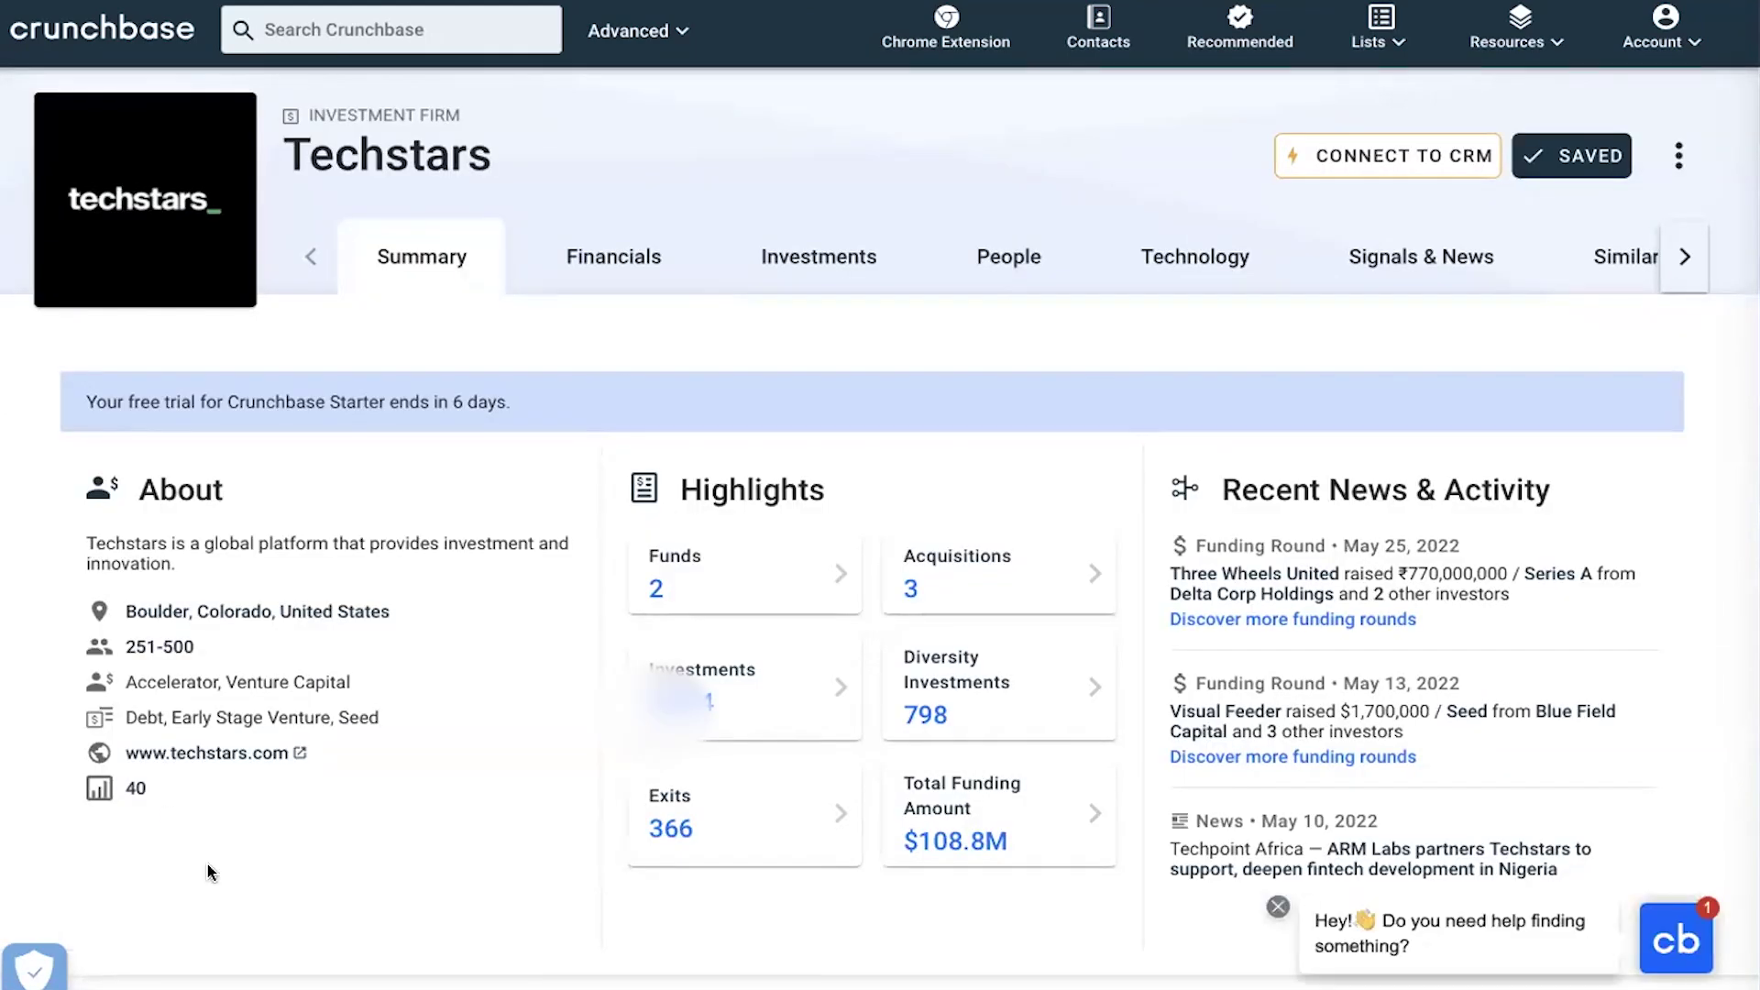
pyautogui.scroll(-3, 268, 520)
pyautogui.moveTo(268, 519); pyautogui.dragTo(92, 332)
pyautogui.click(101, 348)
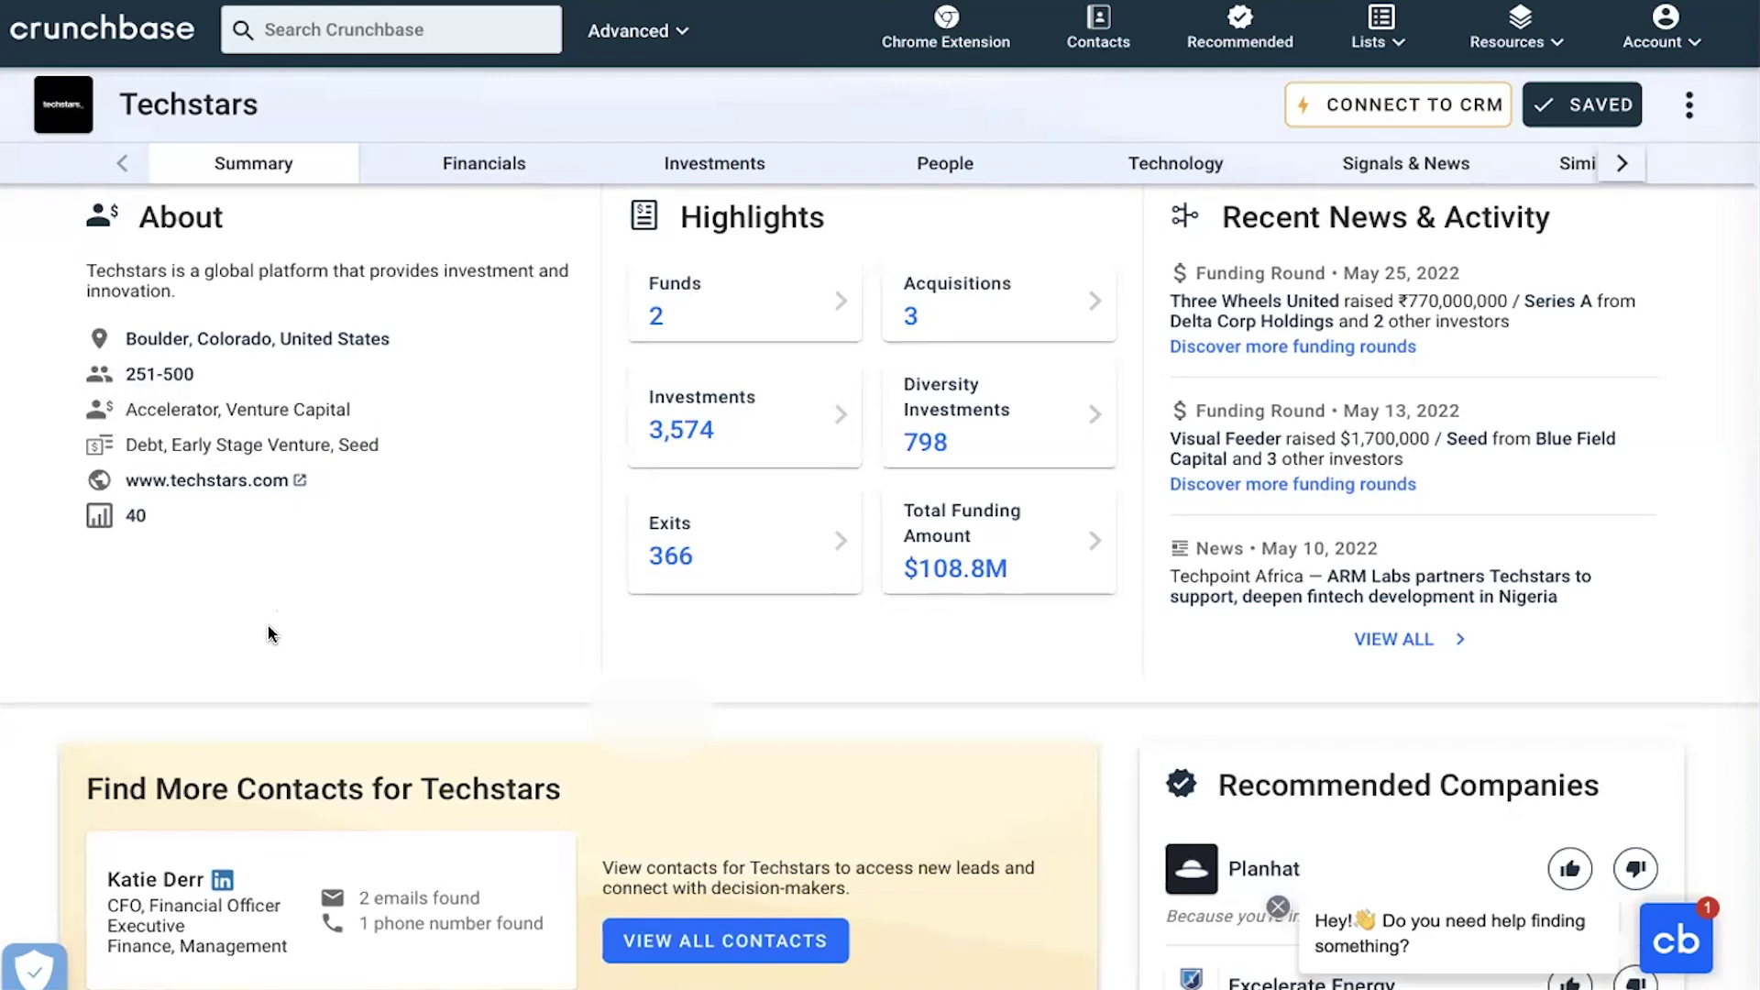
# Examine the suggested contact for Techstars, including the job title and available contact channels
pyautogui.scroll(-5, 267, 632)
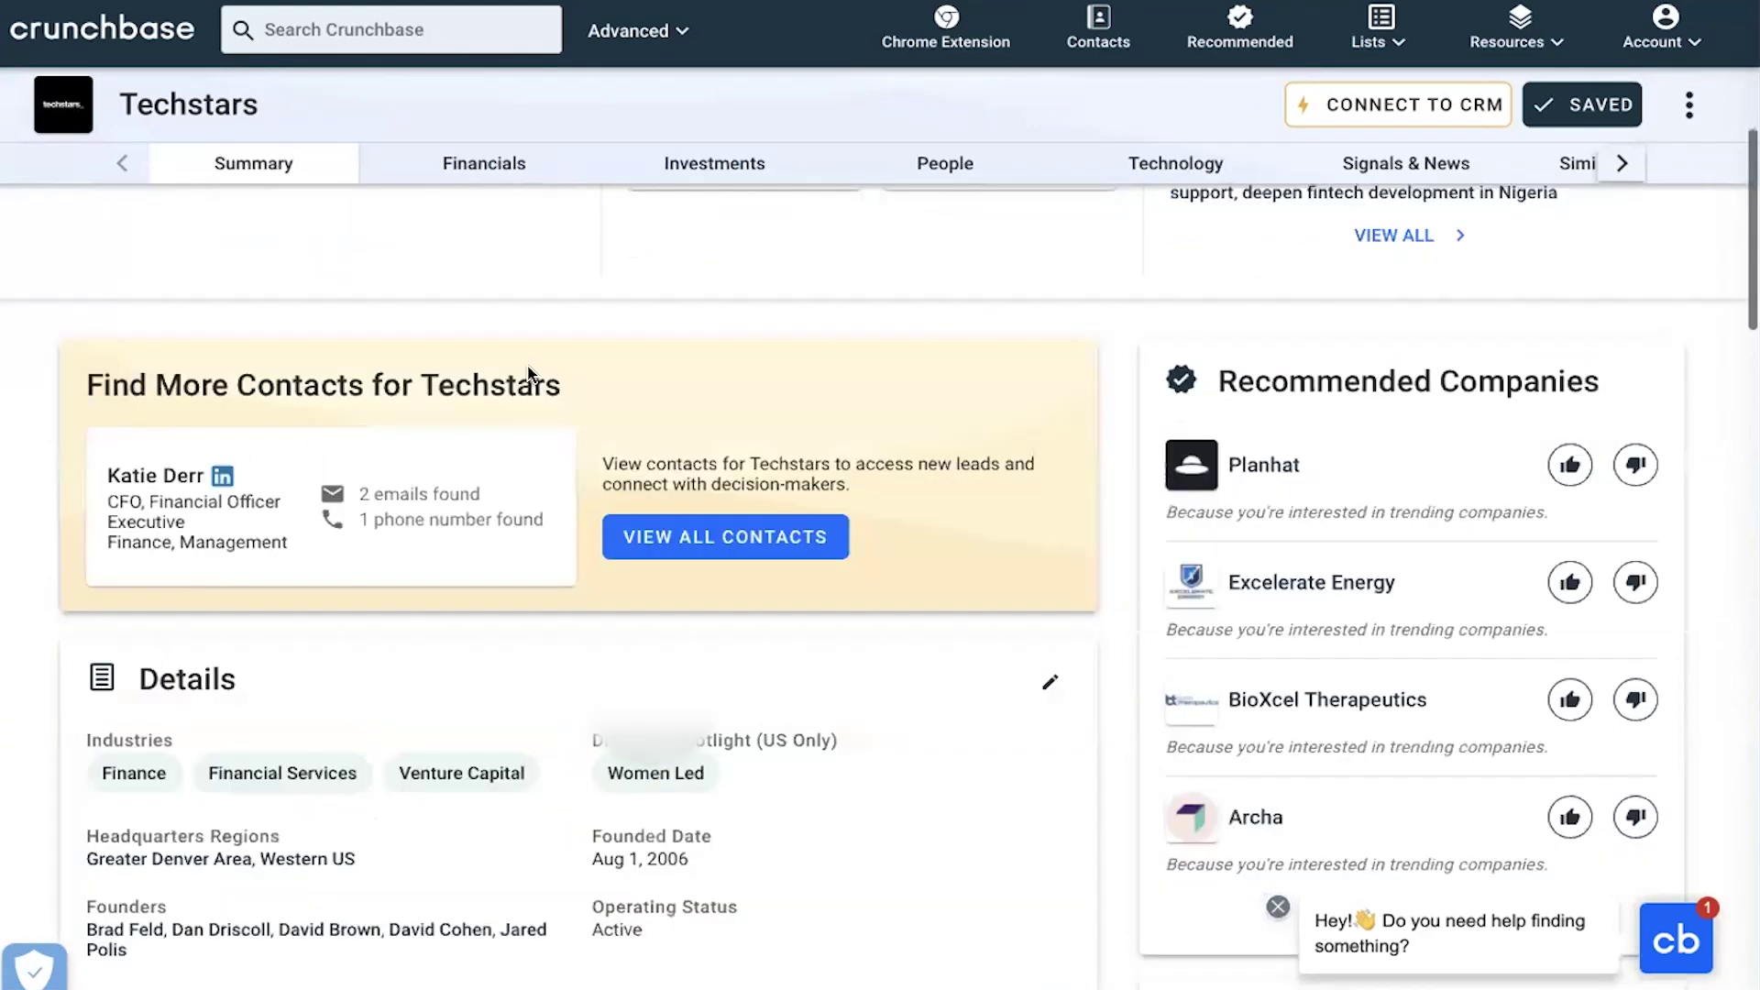
pyautogui.scroll(-2, 528, 373)
pyautogui.moveTo(363, 353); pyautogui.dragTo(464, 388)
pyautogui.click(320, 445)
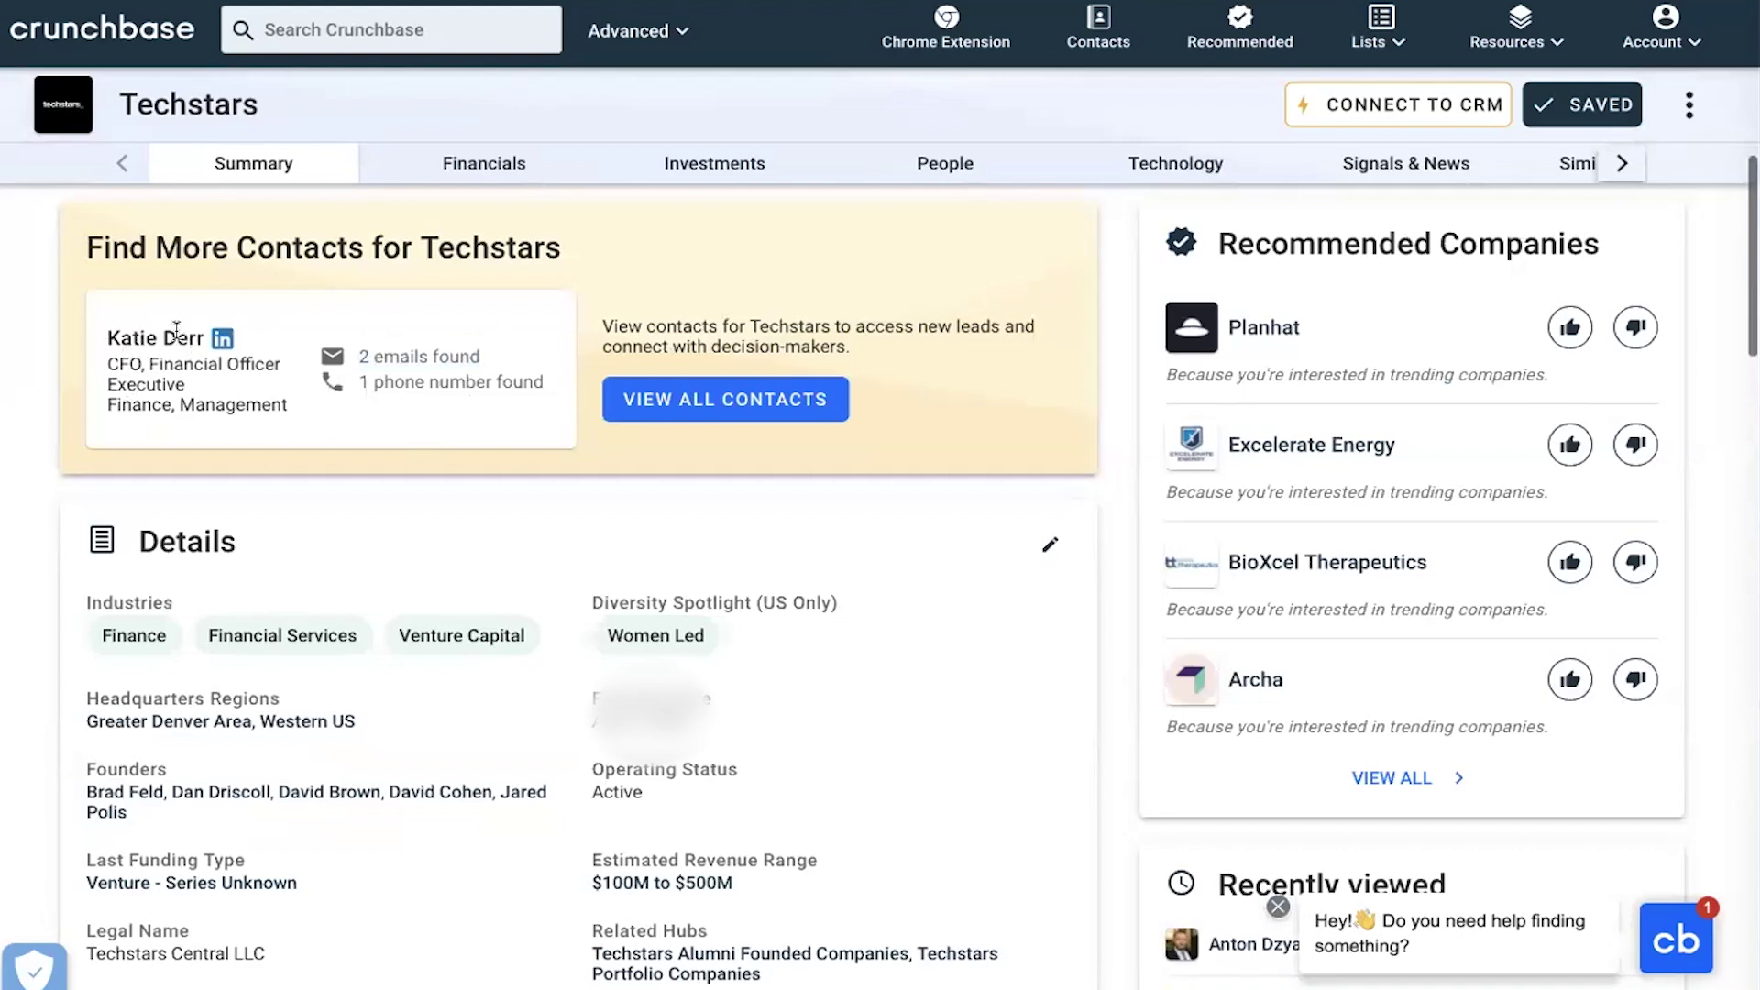
pyautogui.scroll(2, 170, 351)
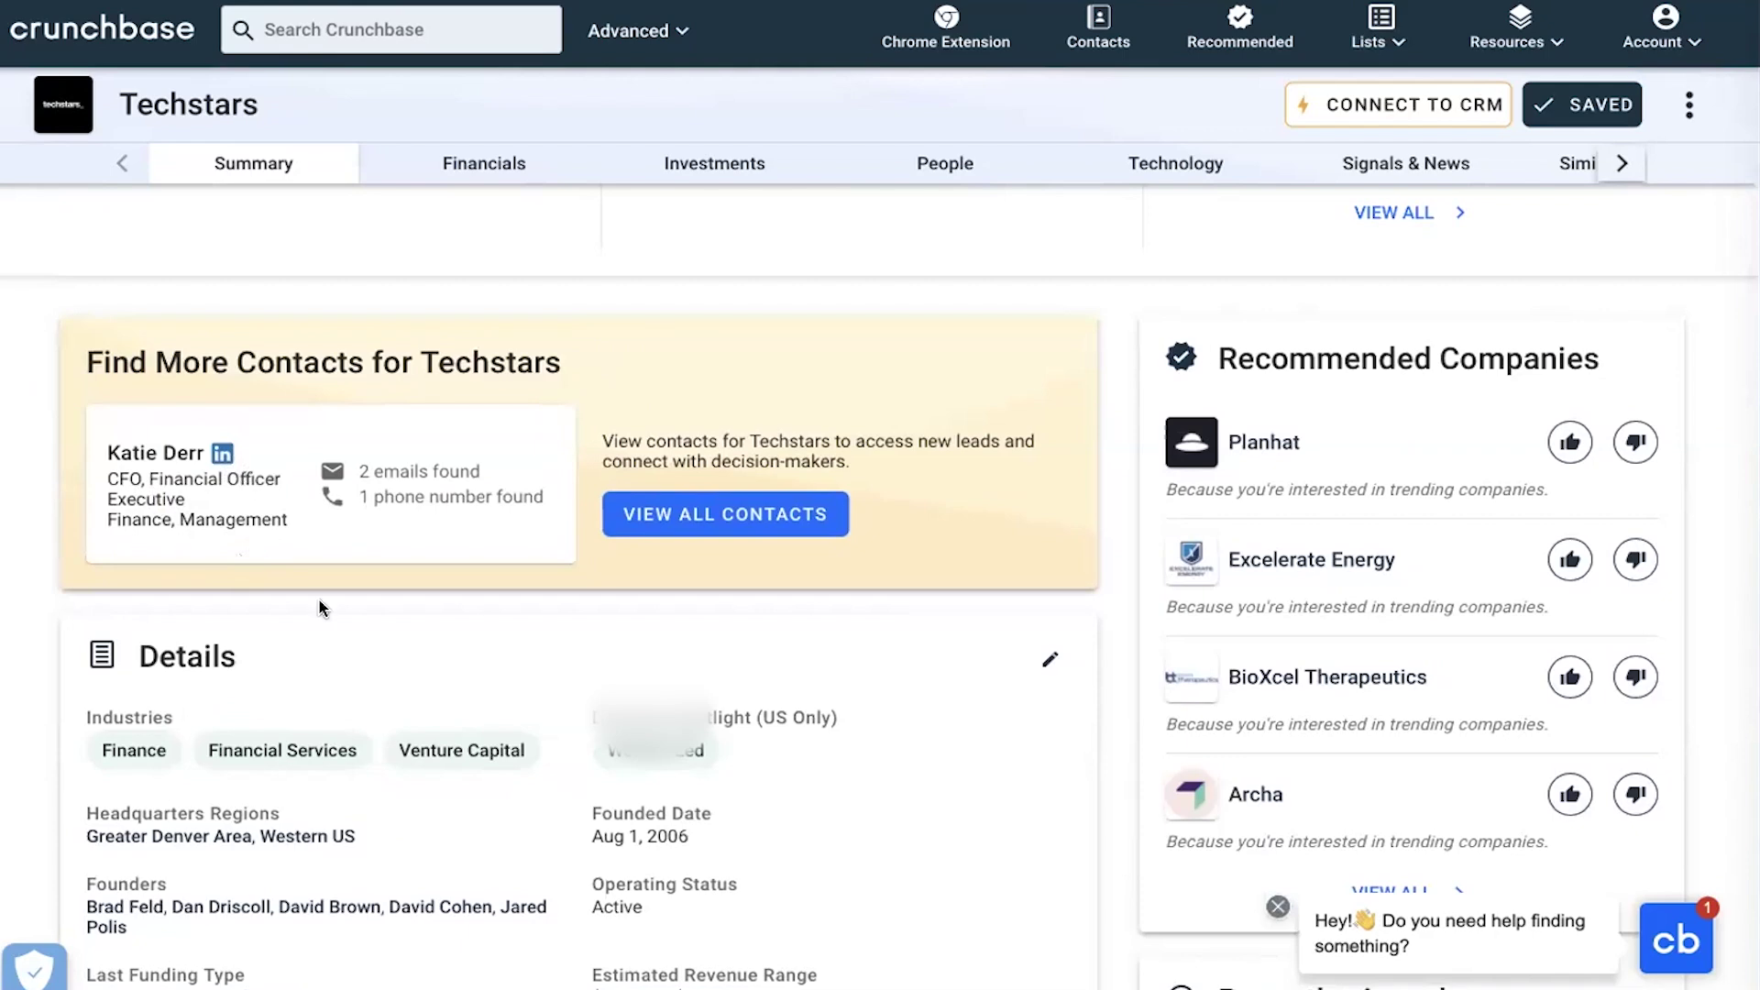
pyautogui.scroll(-1, 319, 607)
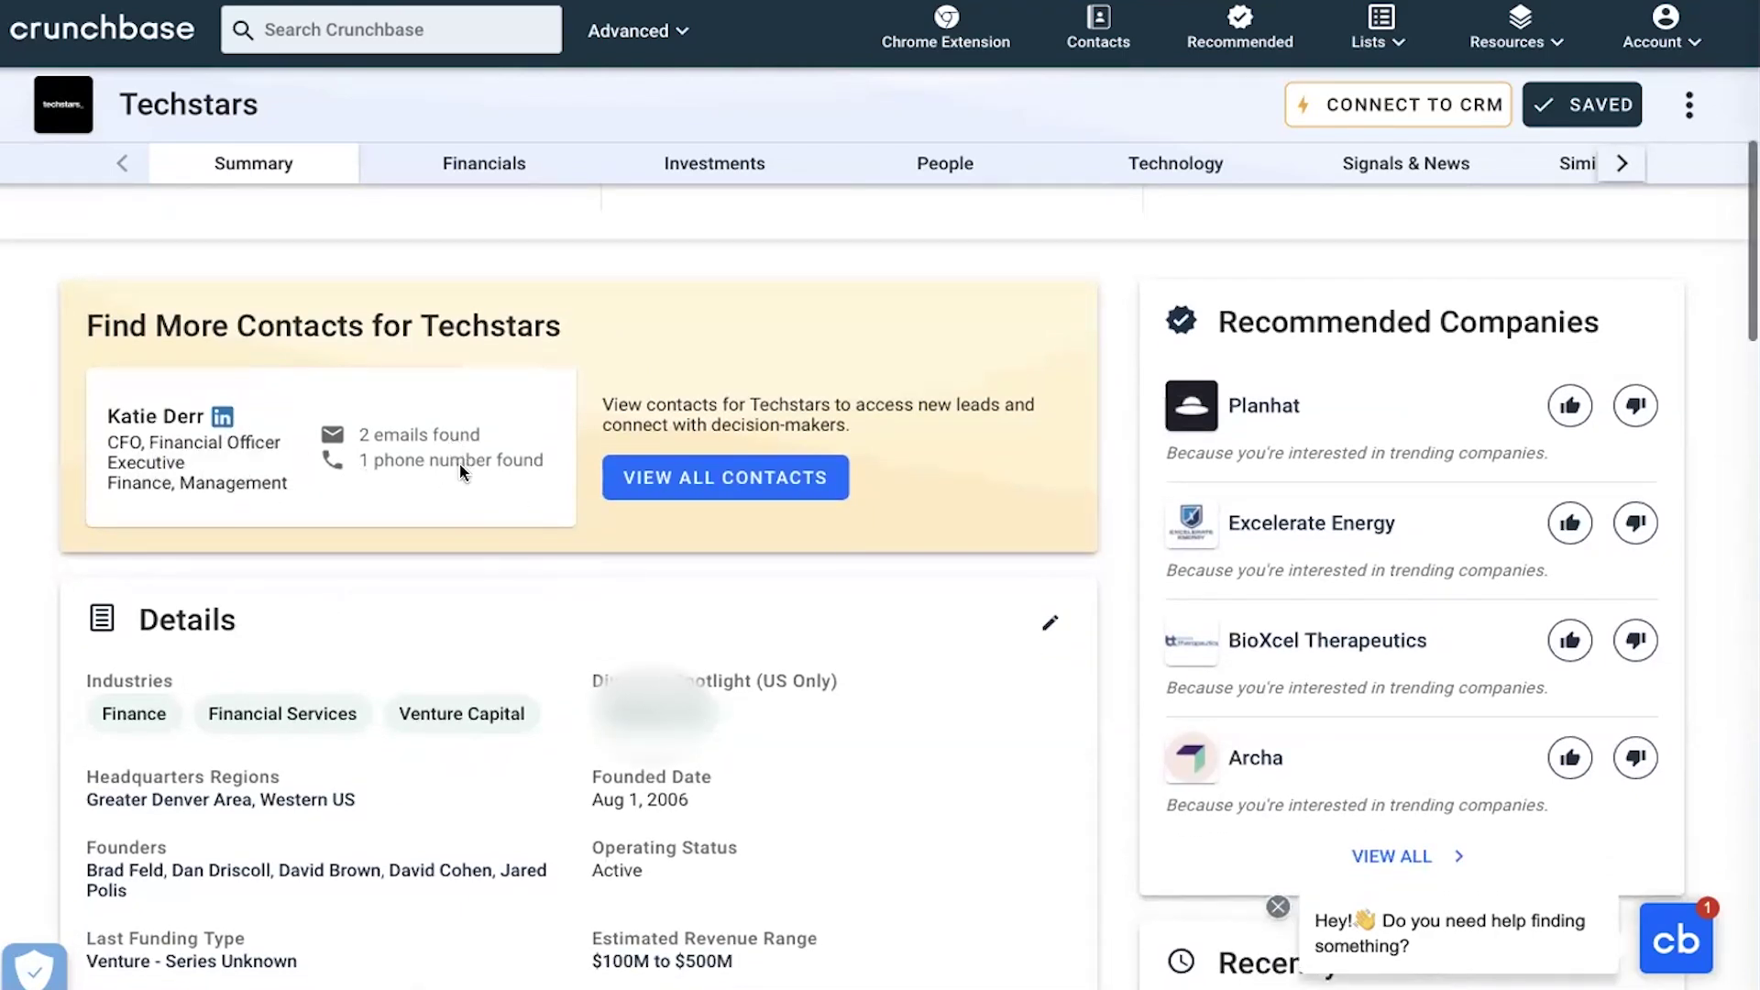
# Browse the rest of the Techstars summary, covering its details, featured lists and sub-organizations, and return to the beginning of the profile
pyautogui.scroll(-5, 458, 513)
pyautogui.scroll(-1, 428, 599)
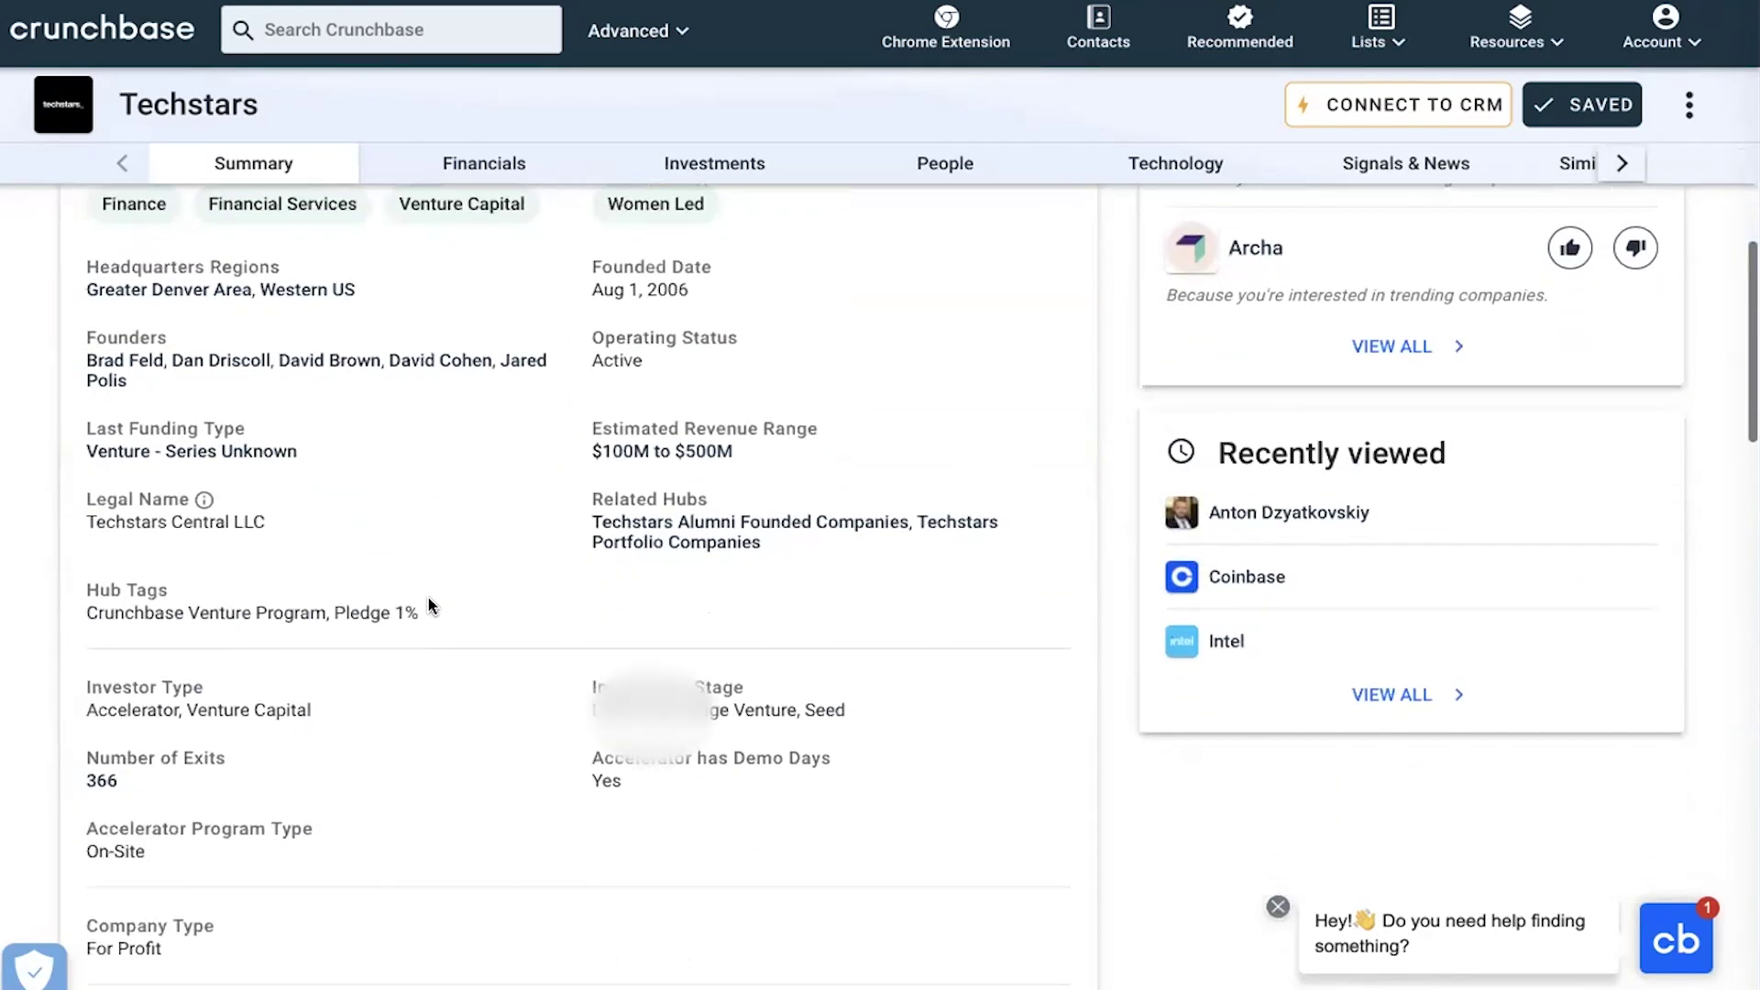
pyautogui.scroll(-13, 427, 605)
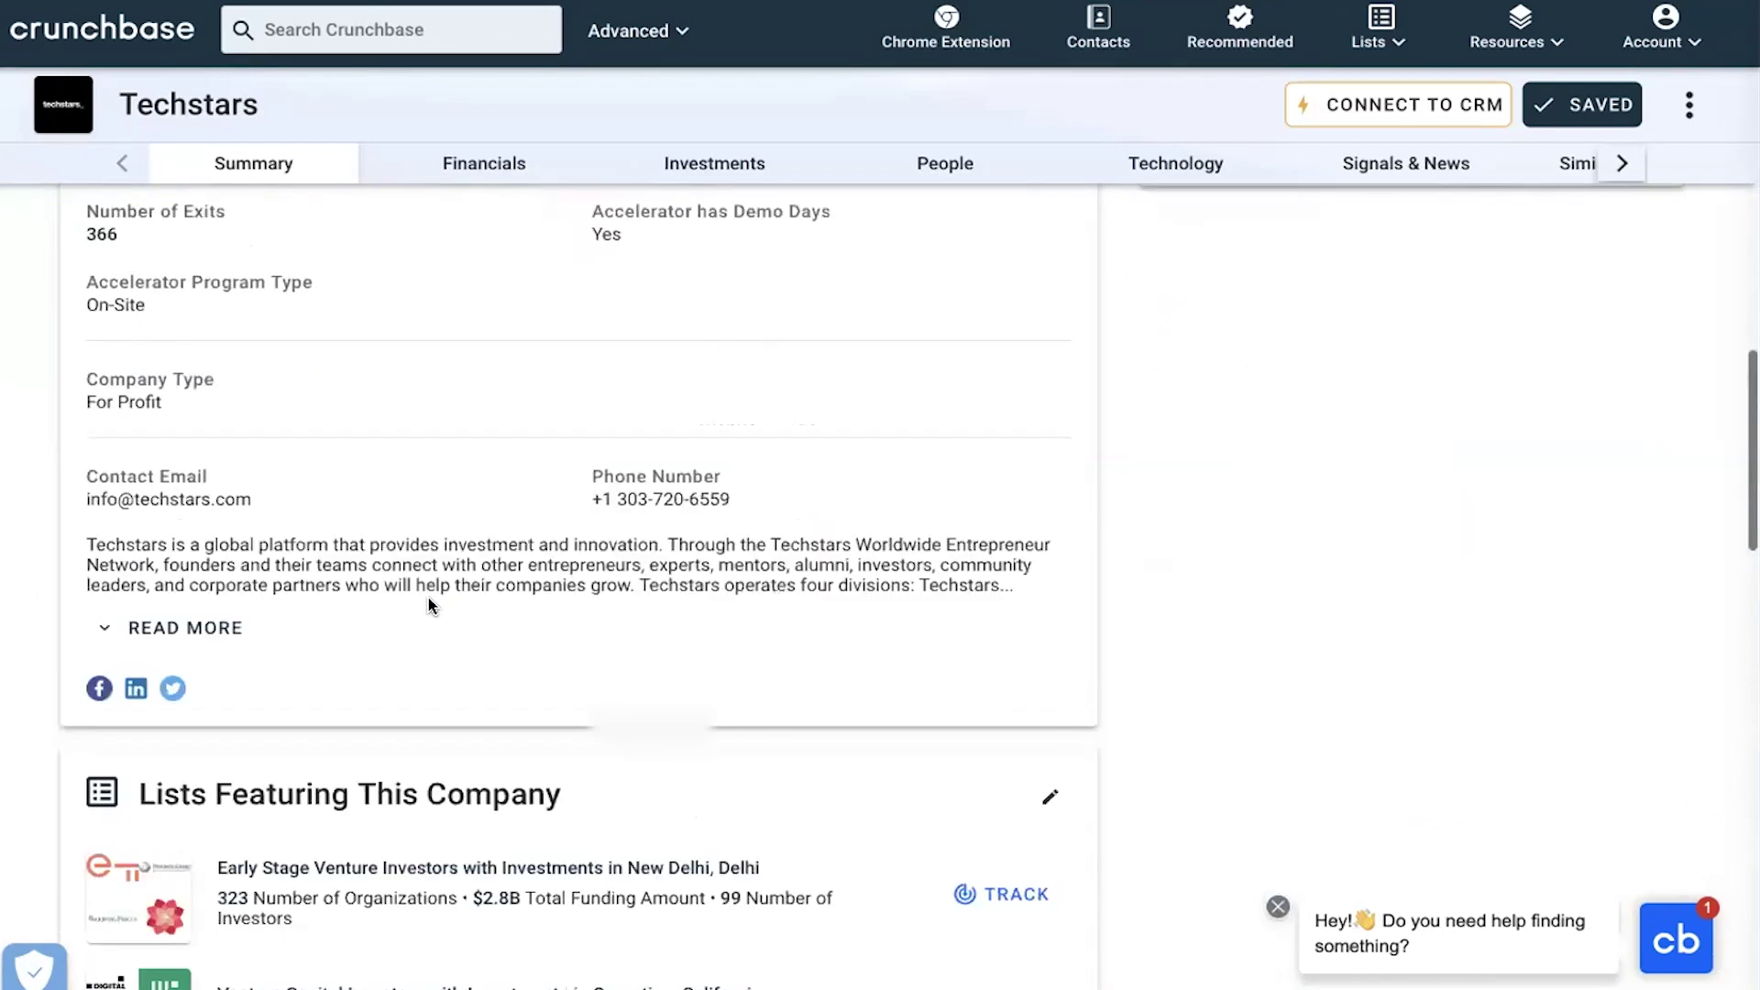
pyautogui.scroll(-10, 429, 596)
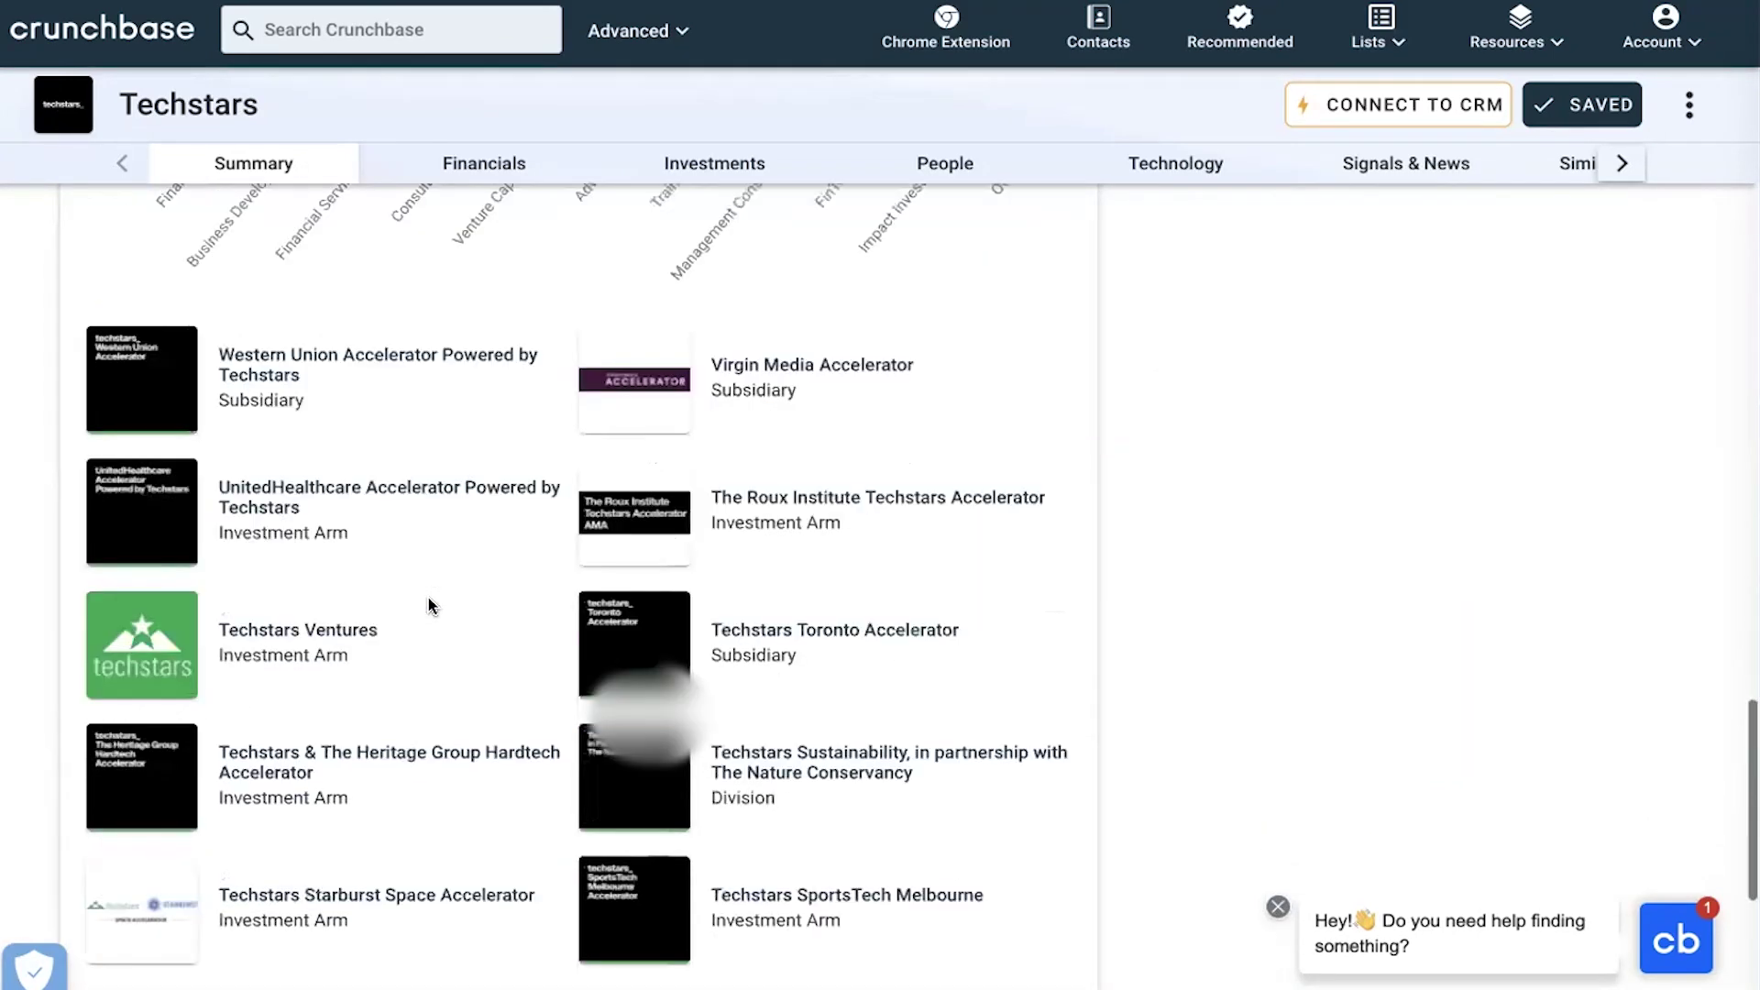
pyautogui.scroll(4, 429, 597)
pyautogui.scroll(-1, 429, 598)
pyautogui.scroll(-7, 429, 605)
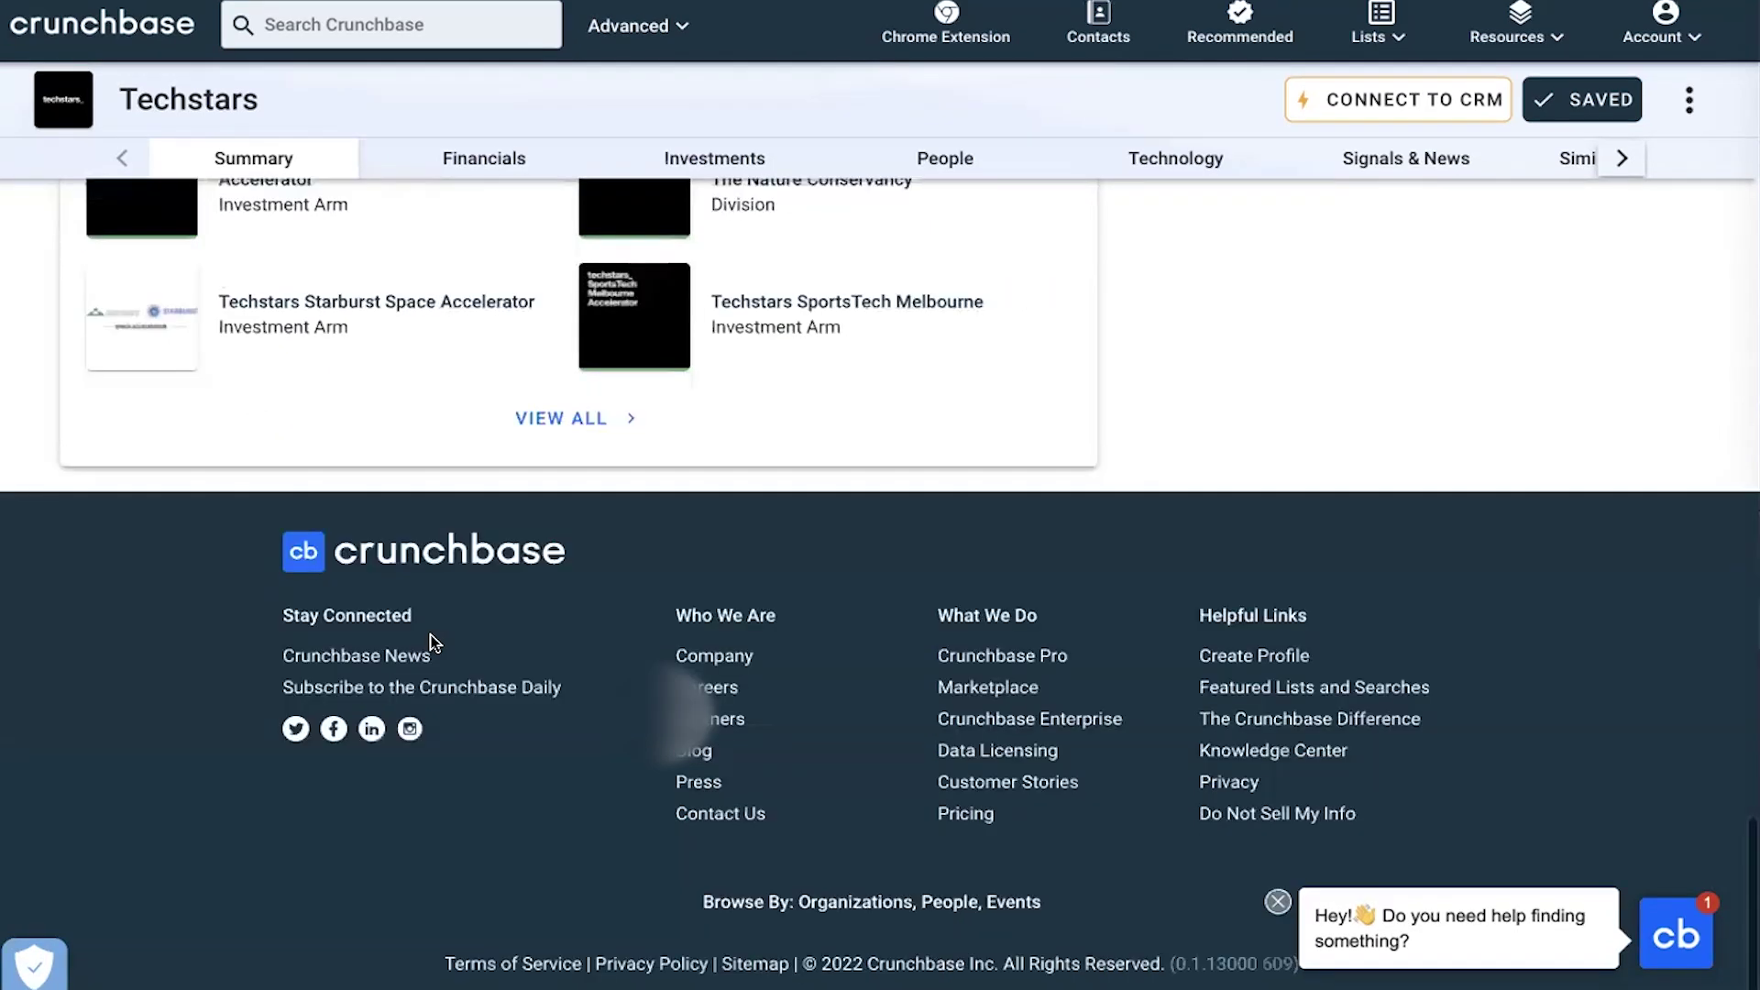
pyautogui.scroll(12, 431, 636)
pyautogui.scroll(15, 669, 76)
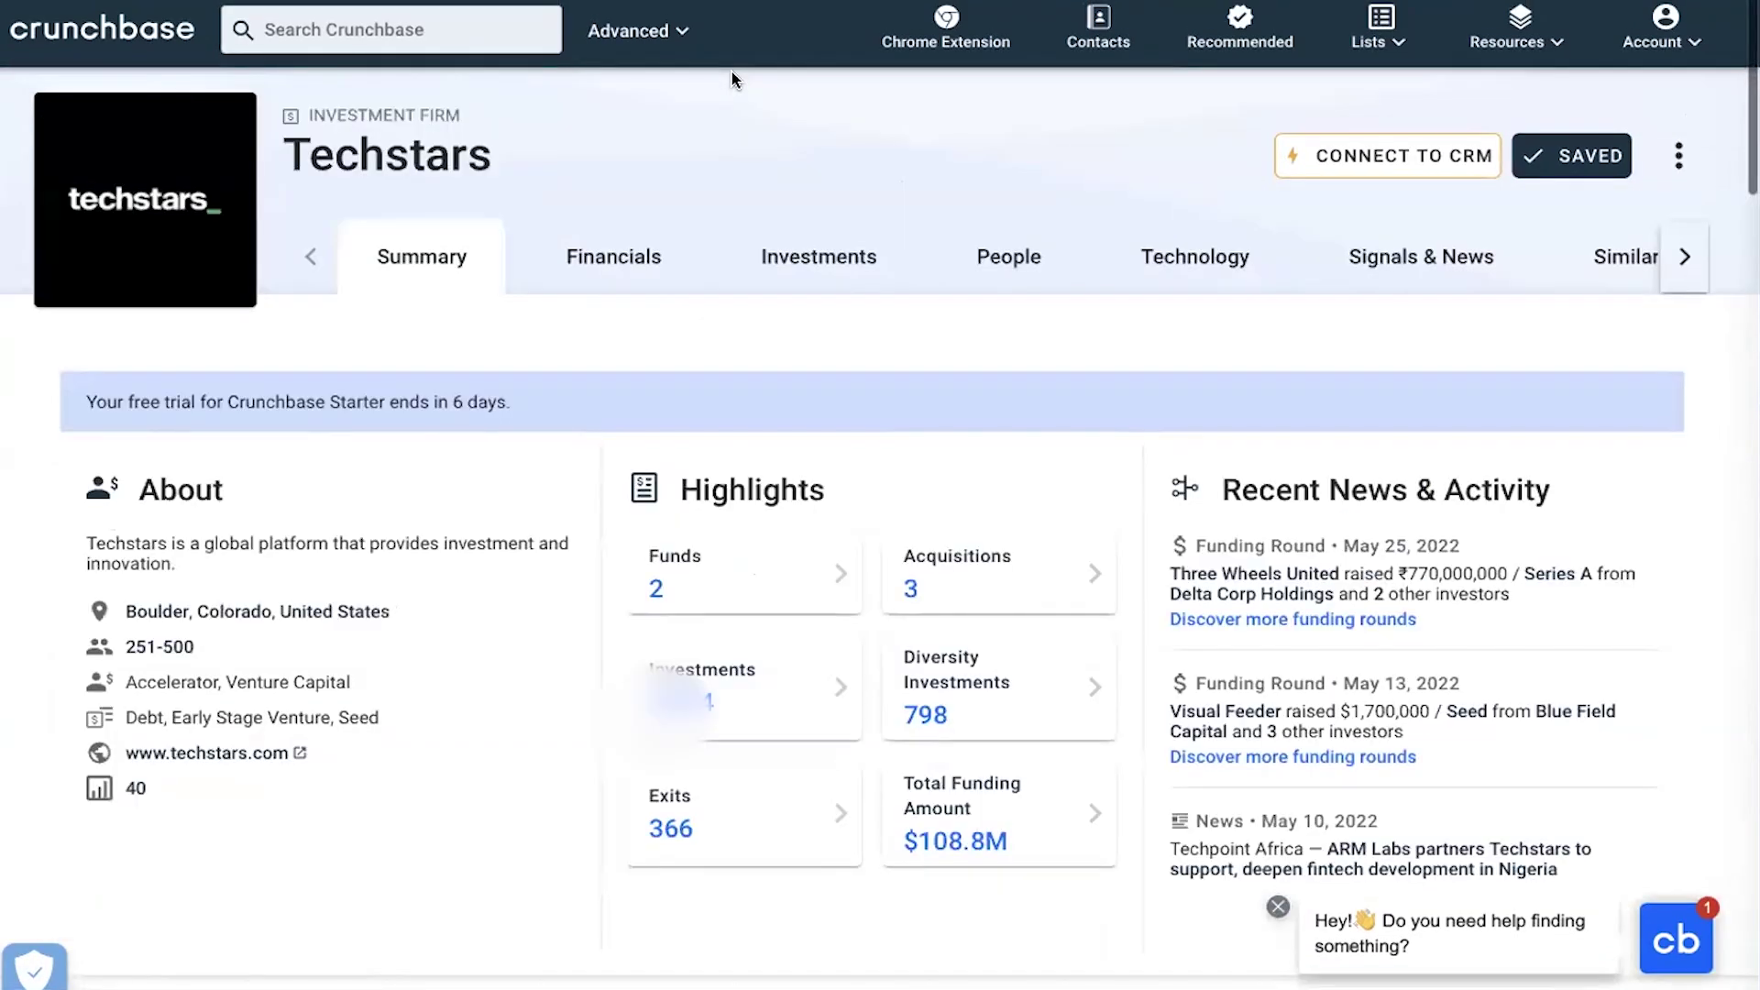
# Go to the Crunchbase home page, look over the global search categories and trending companies with the chat prompt dismissed, and return home
pyautogui.click(130, 26)
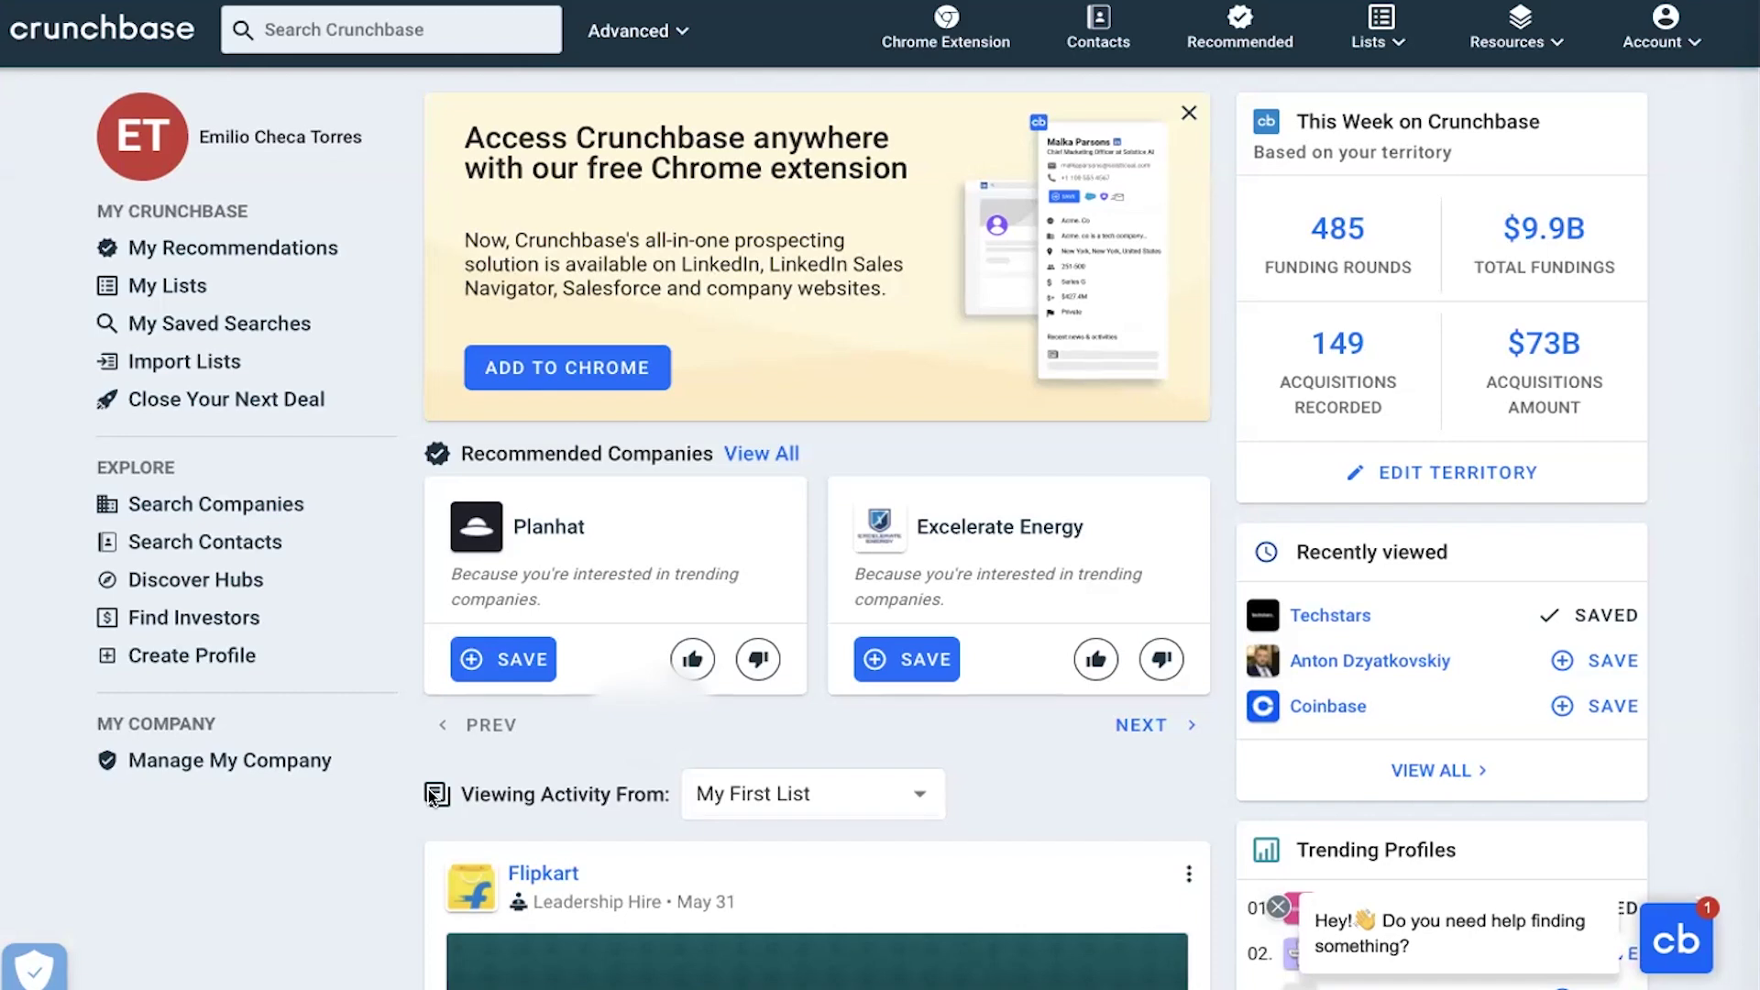
pyautogui.click(443, 29)
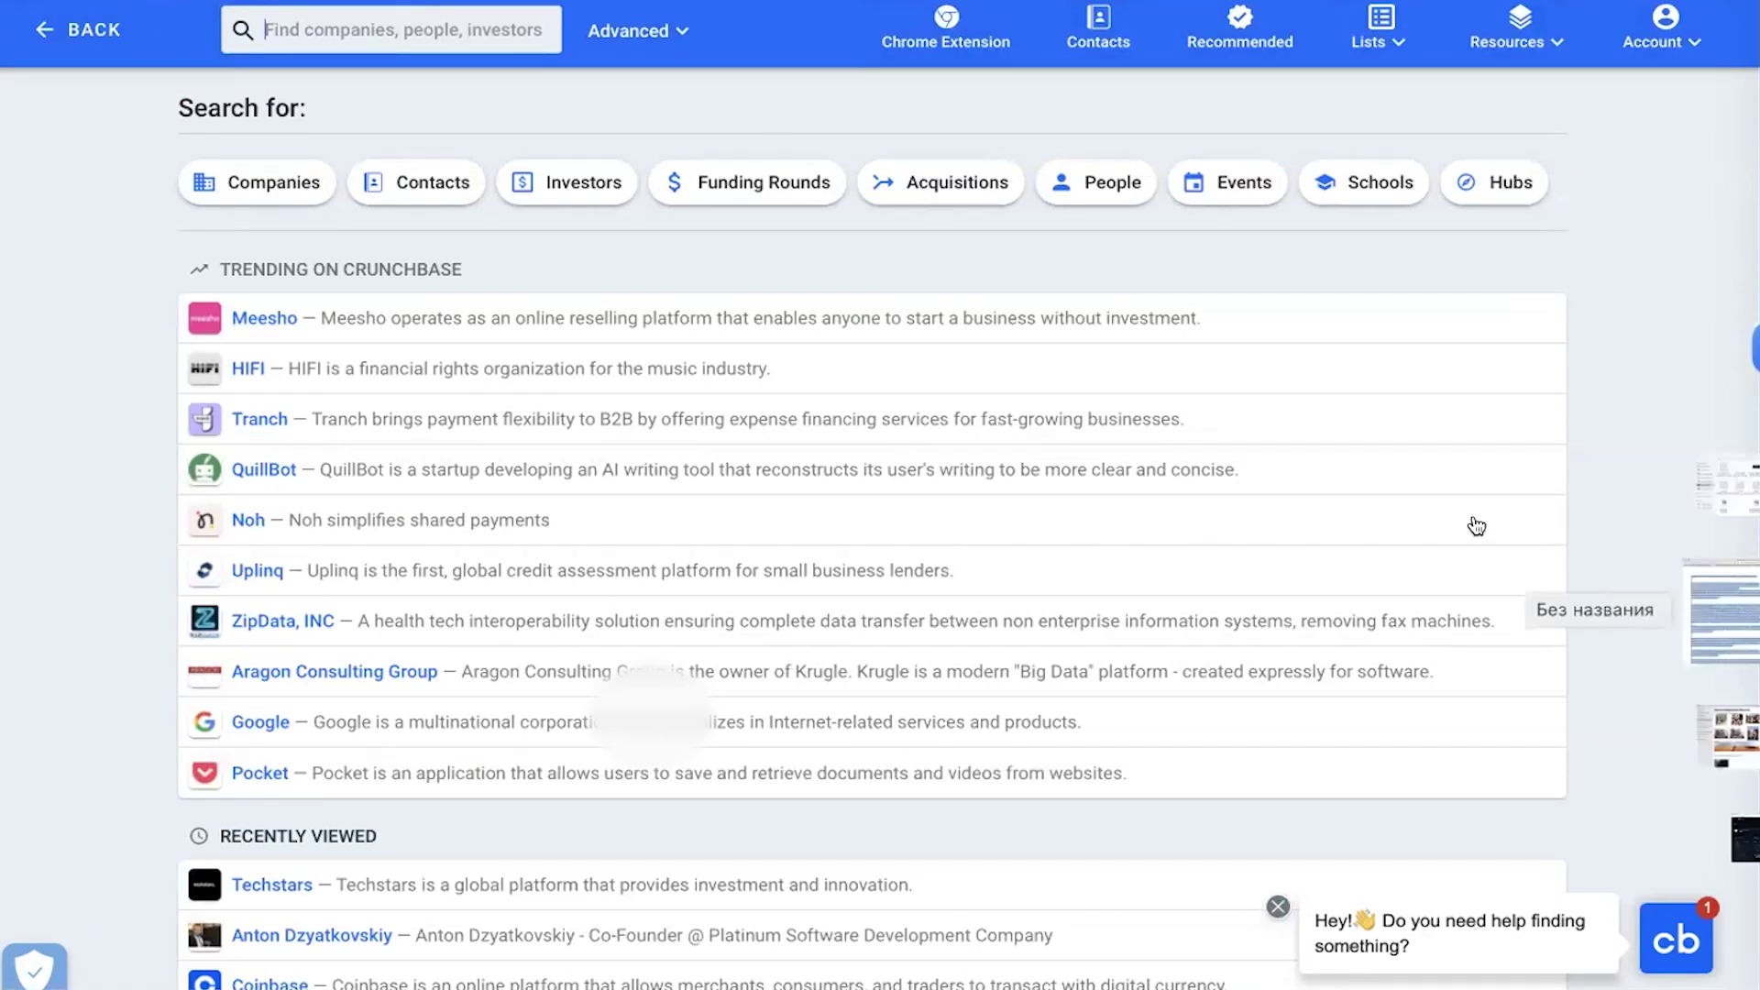
pyautogui.click(1277, 907)
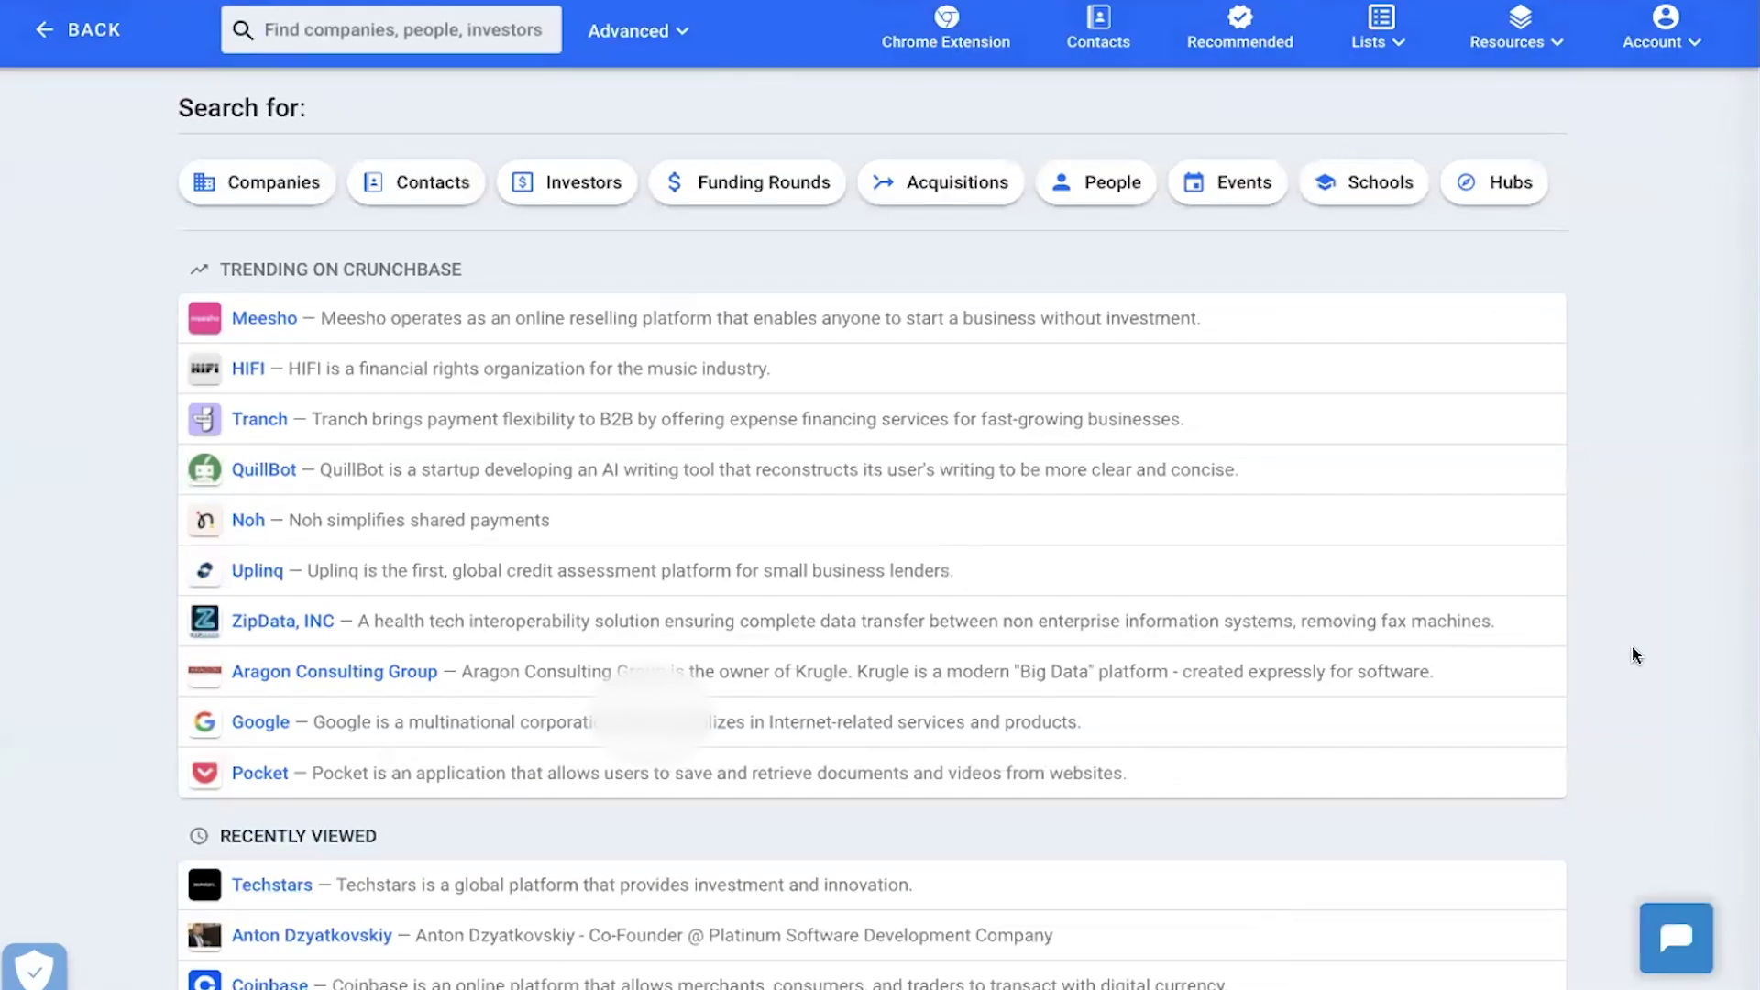
pyautogui.click(47, 32)
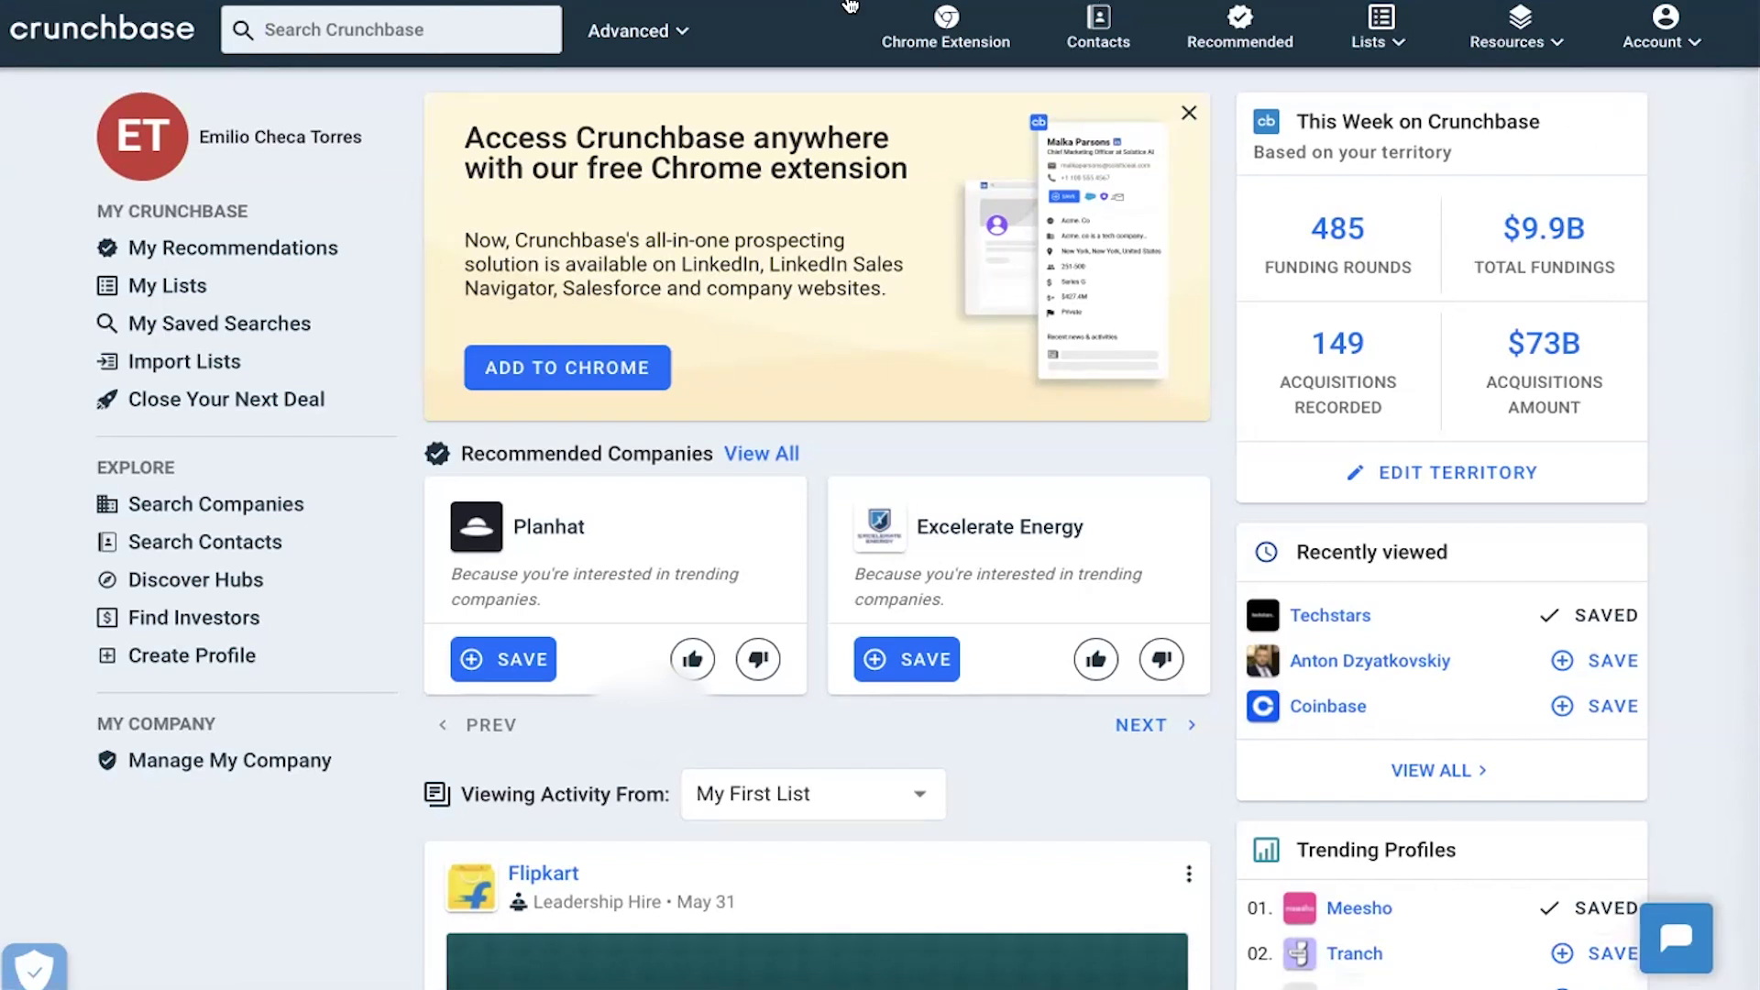
# Open the account settings and review the account information and the Subscriptions & Billing details
pyautogui.click(1659, 50)
pyautogui.click(1640, 123)
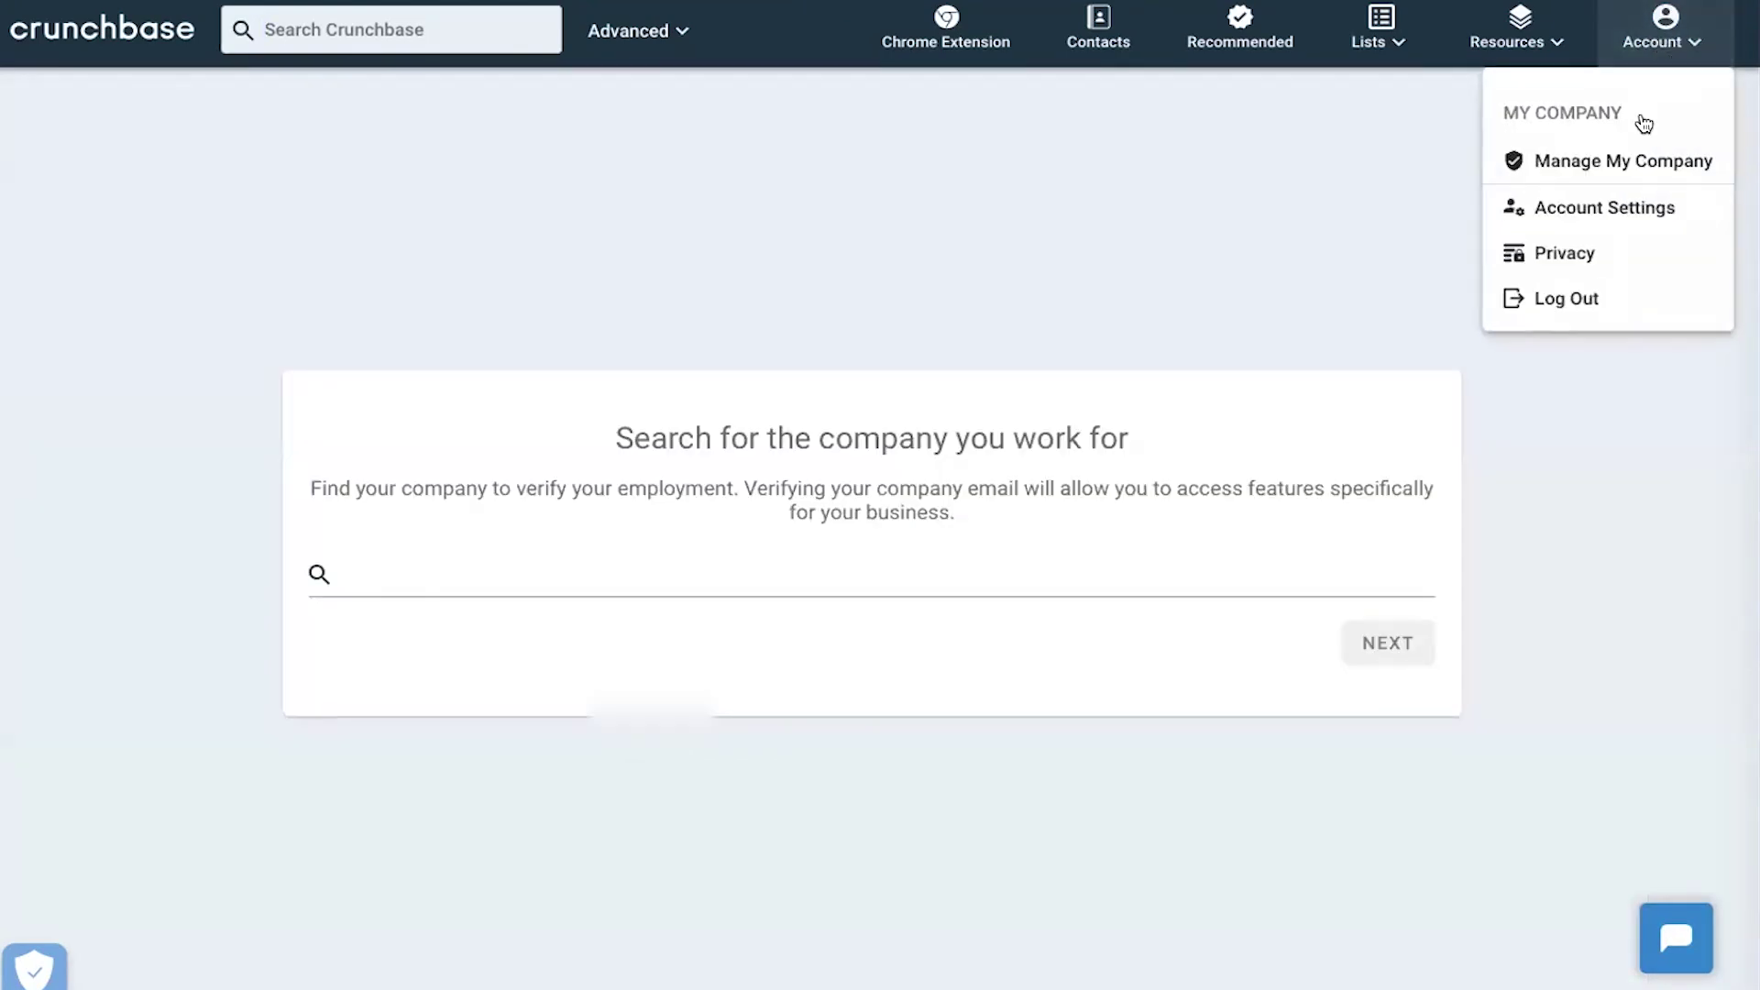
pyautogui.click(1572, 219)
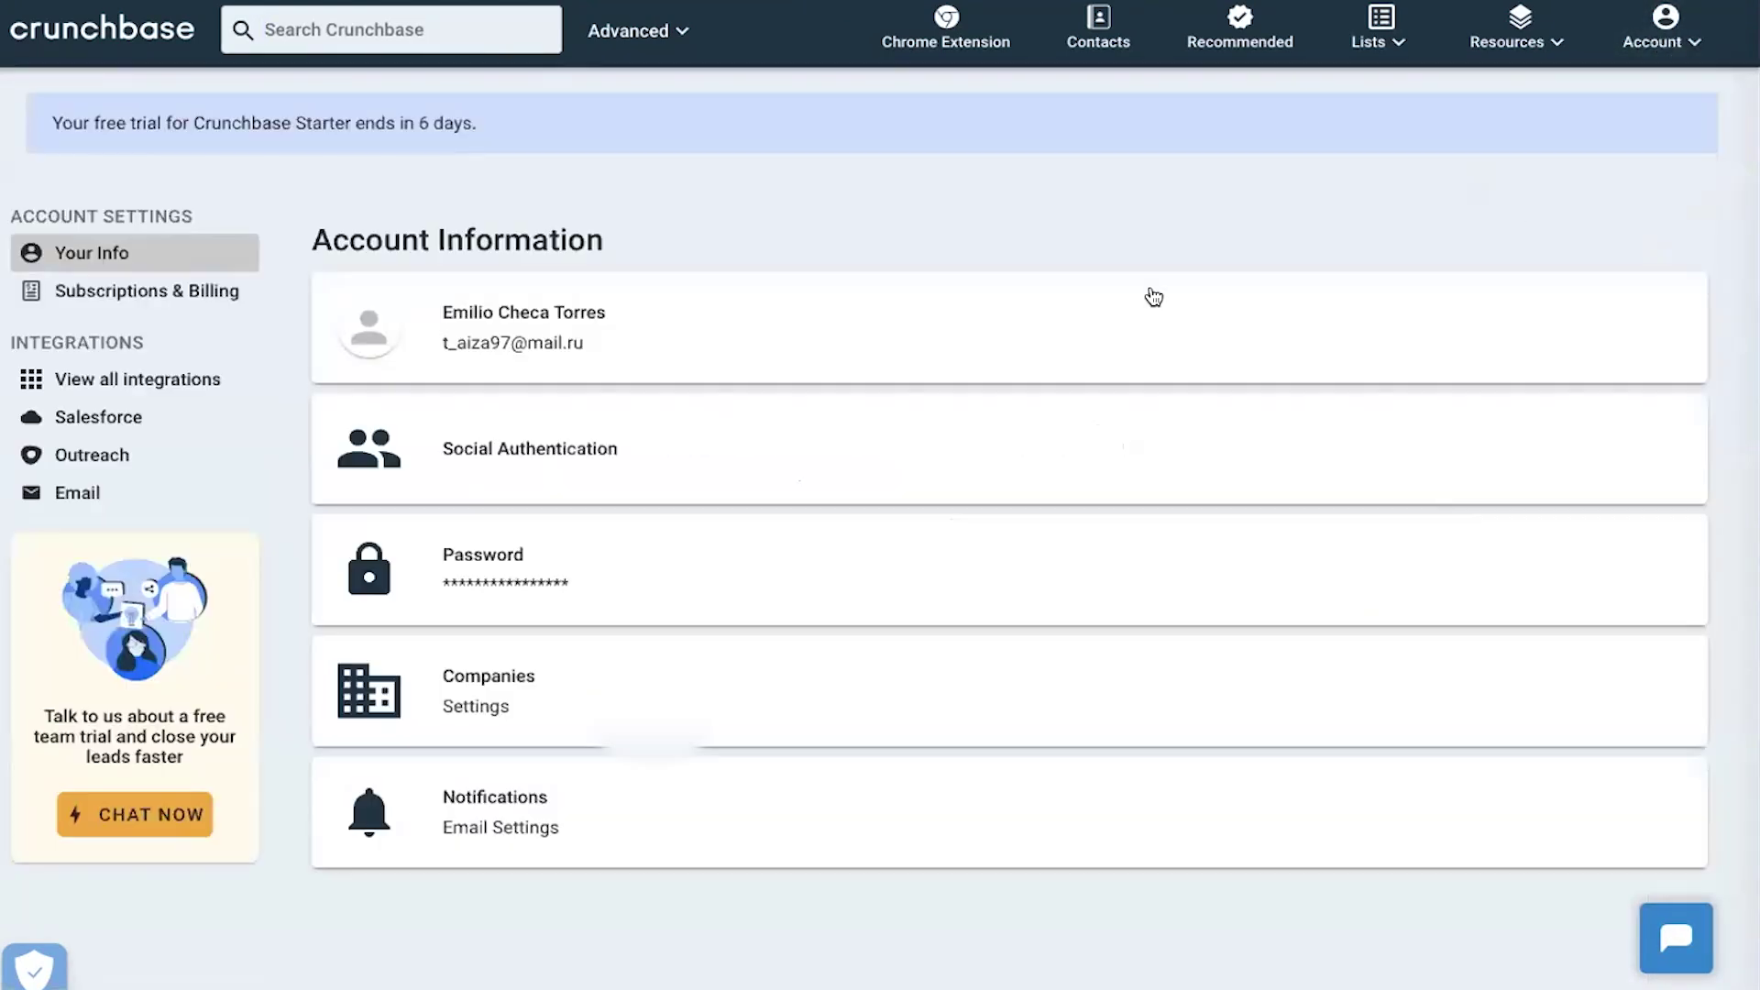
pyautogui.scroll(-1, 696, 385)
pyautogui.click(119, 263)
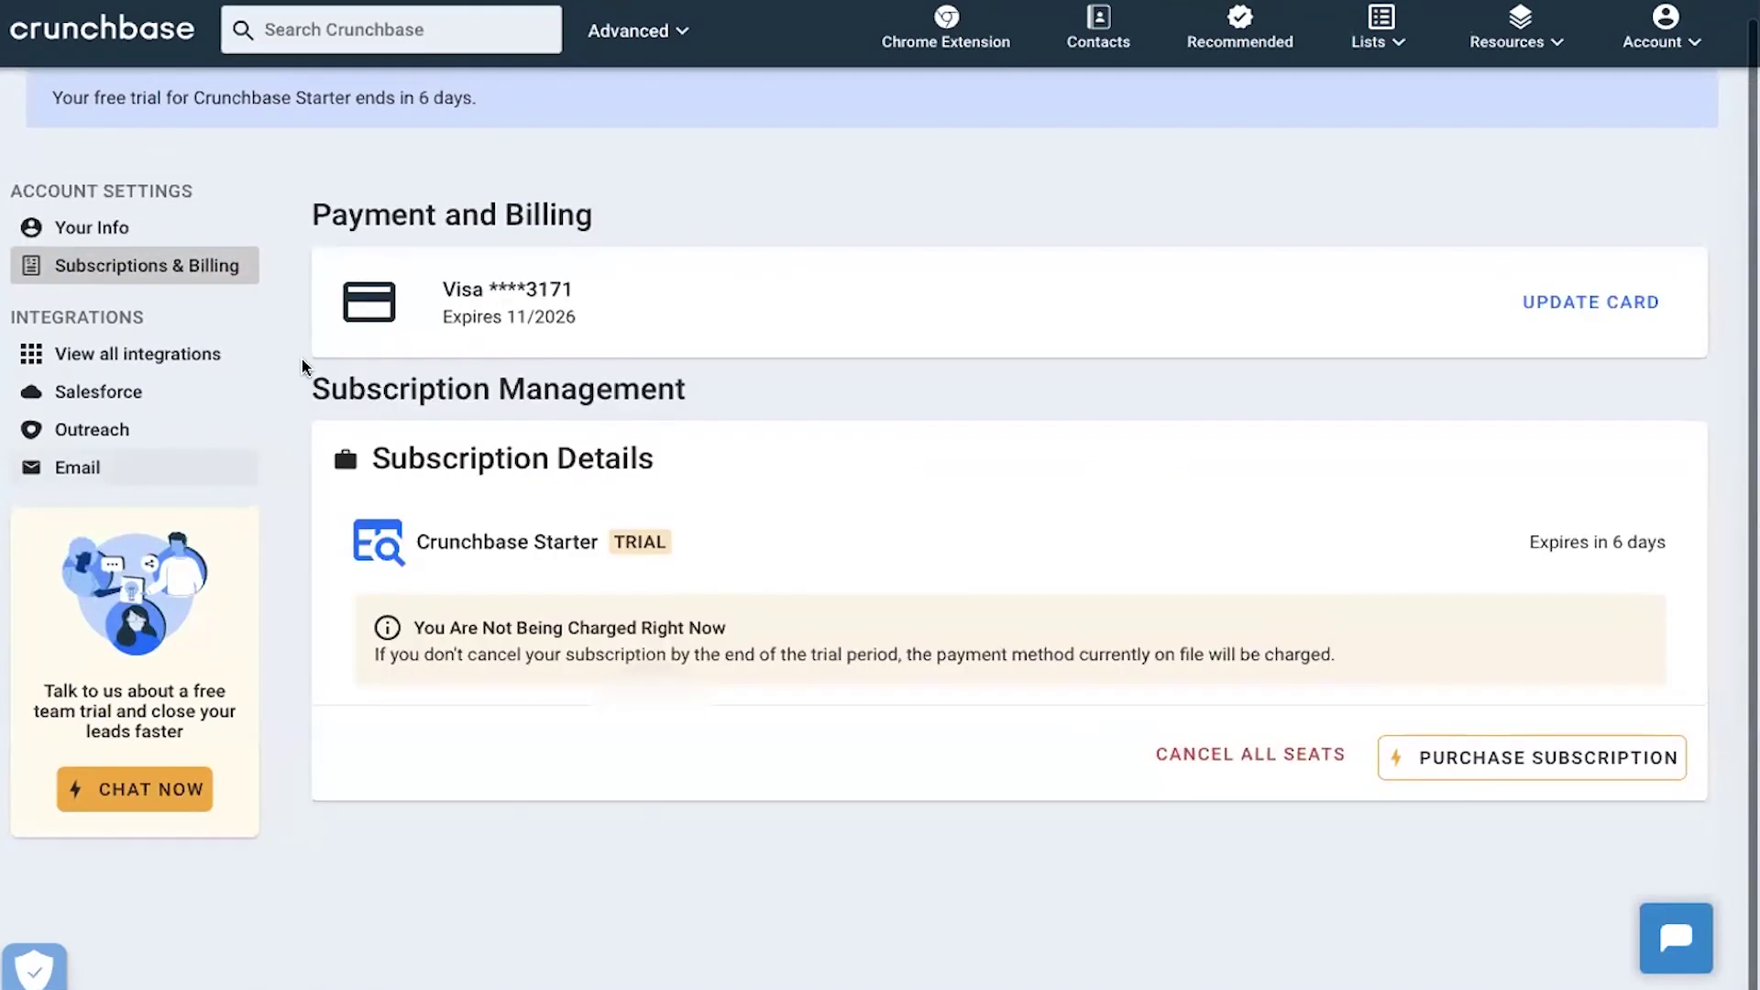